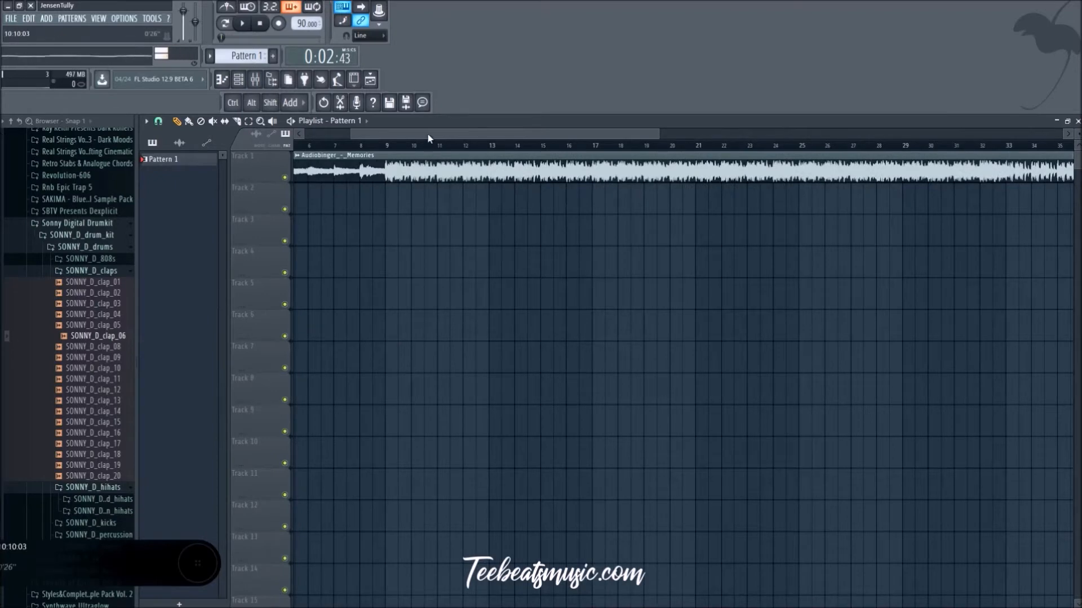
Step: Play the Memories audio clip from the start of the playlist
scroll(444, 300, "down", 4)
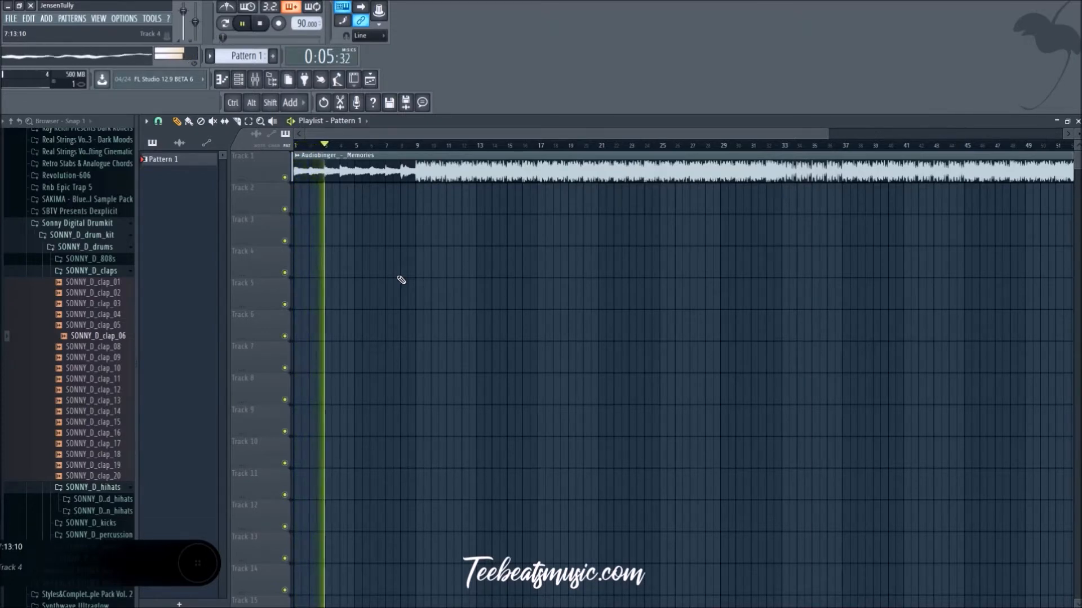
key("space")
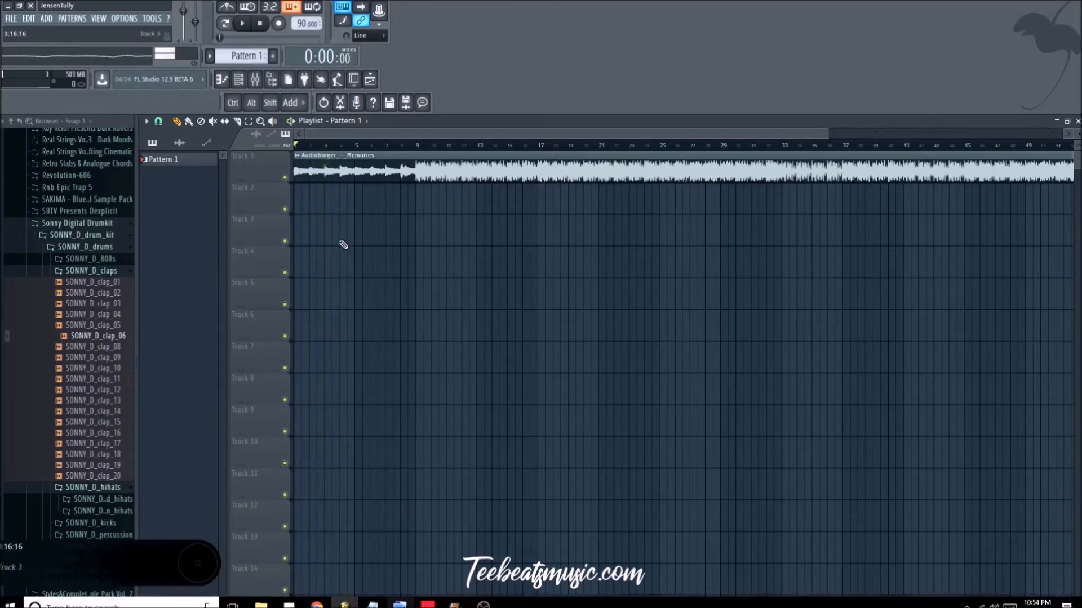
key("space")
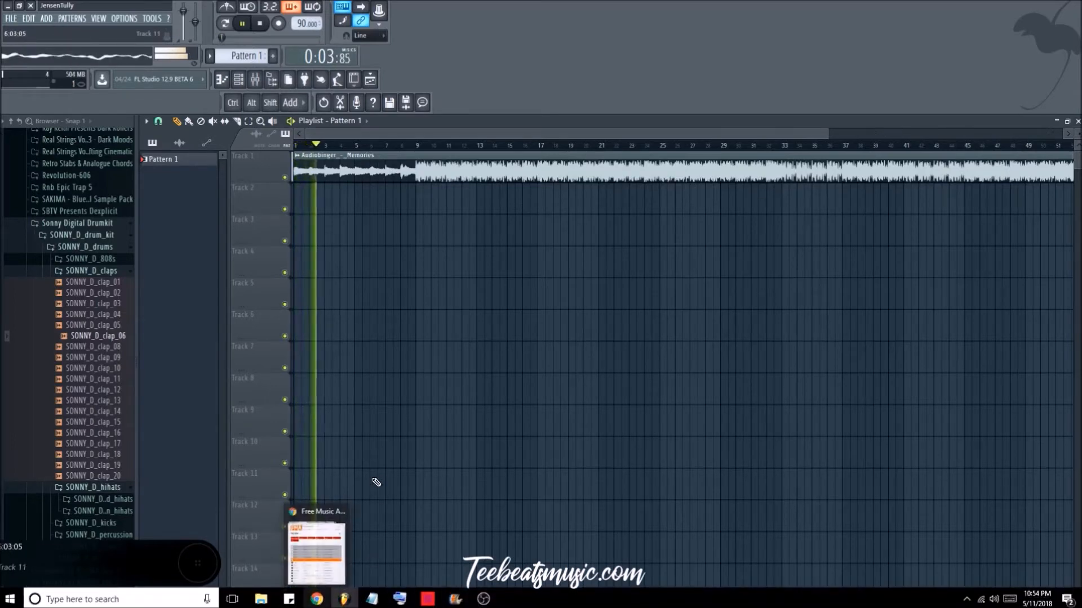
Step: Switch to Chrome, pause the song, and look through the Free Music Archive Hip-Hop listing that contains the Memories track
left_click(321, 569)
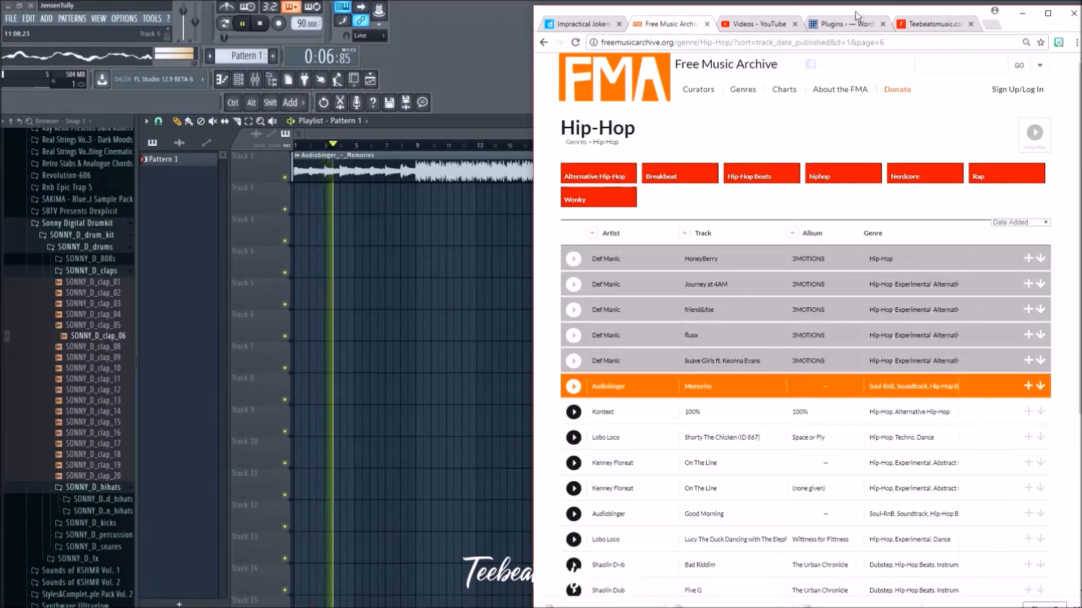
key("space")
left_click(242, 24)
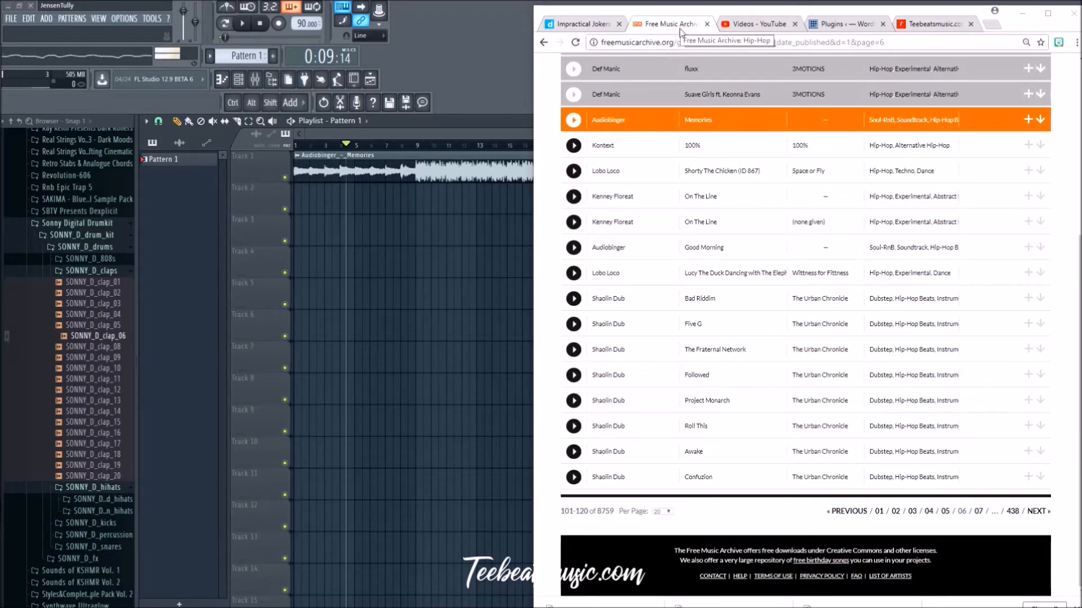
scroll(741, 349, "up", 5)
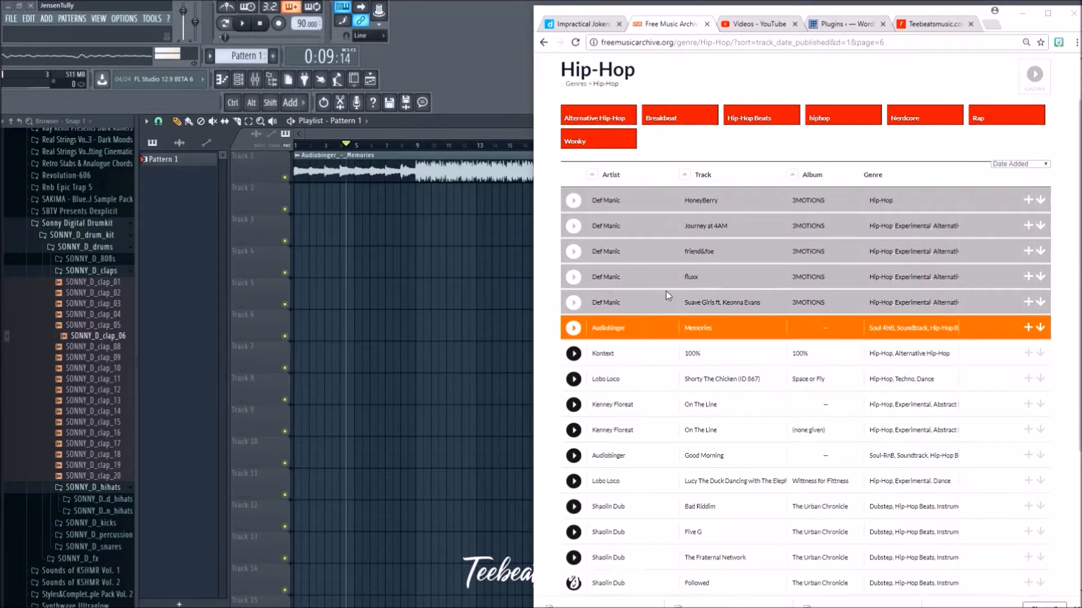
scroll(666, 292, "down", 5)
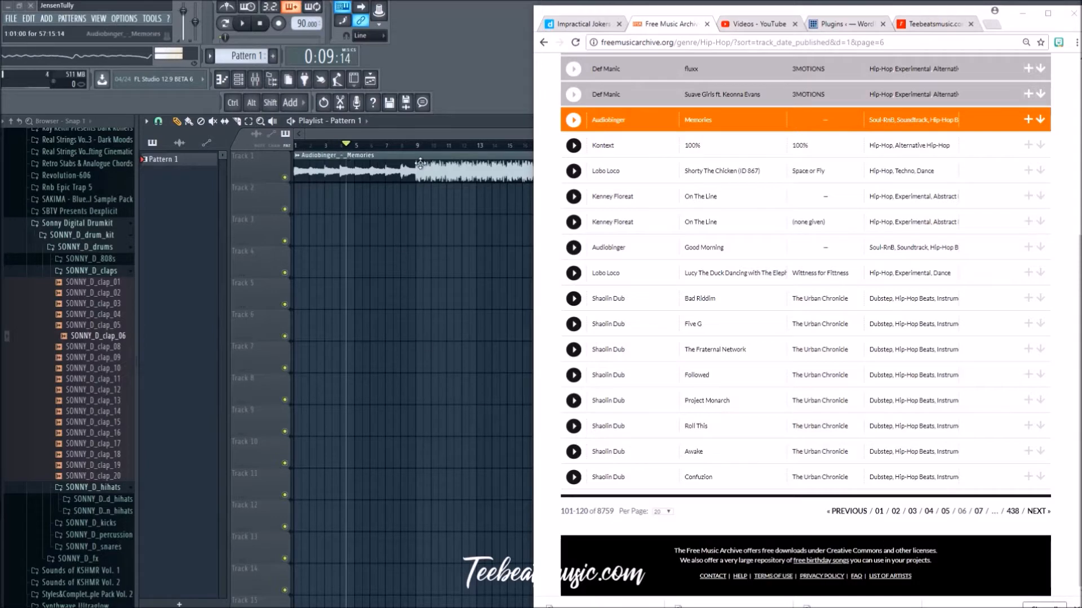
left_click(1024, 14)
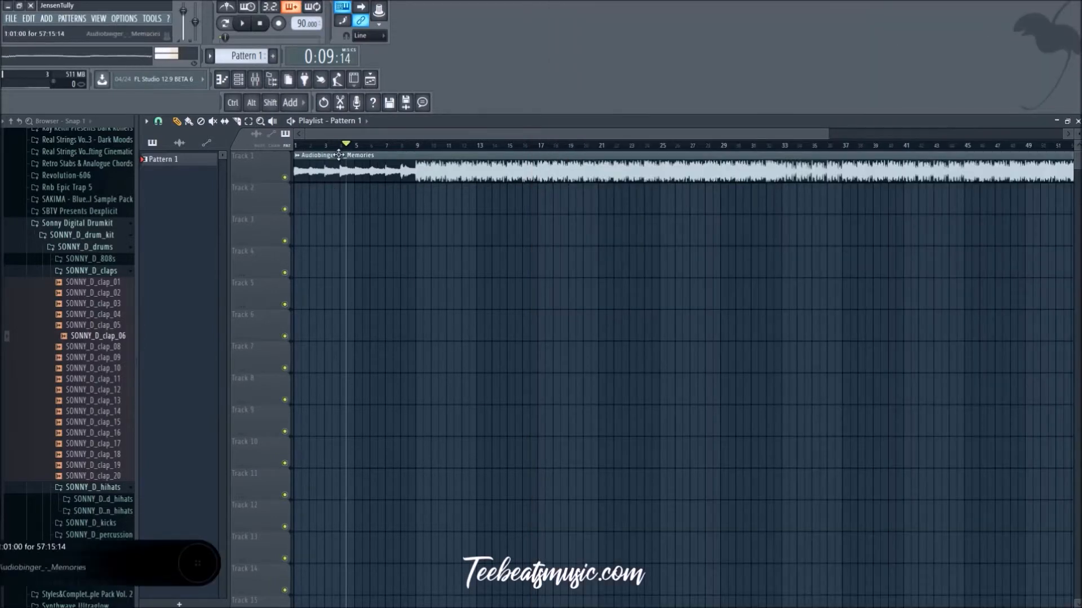
Step: Examine the intro section of the Memories clip's waveform in the playlist
key("space")
scroll(393, 325, "down", 2, "ctrl")
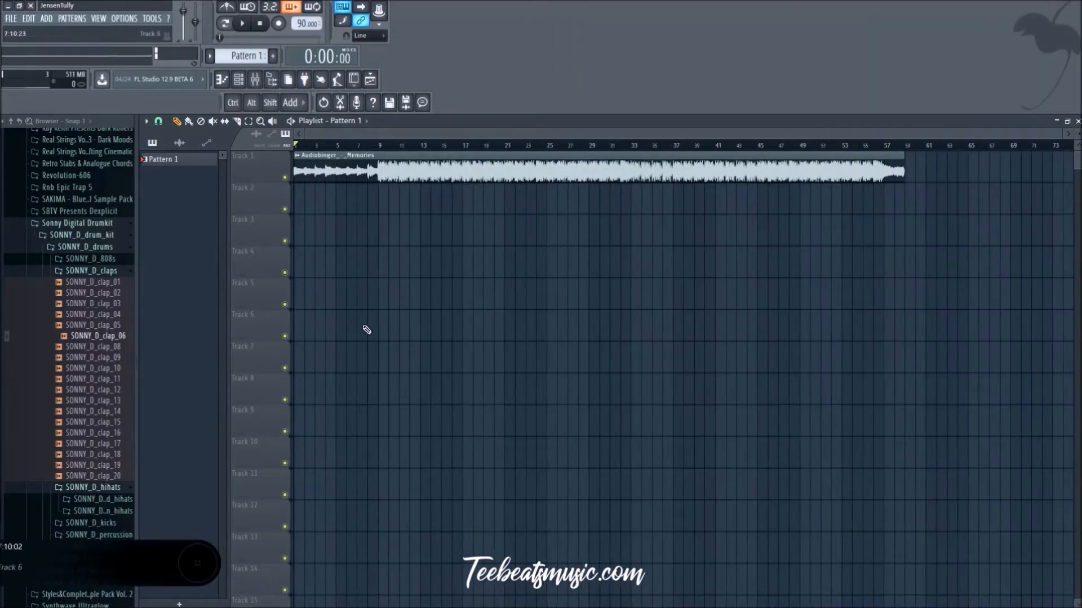
scroll(367, 326, "up", 3, "ctrl")
left_click_drag(433, 135, 369, 138)
scroll(354, 285, "up", 3, "ctrl")
scroll(314, 309, "up", 4, "ctrl")
scroll(369, 265, "down", 3, "ctrl")
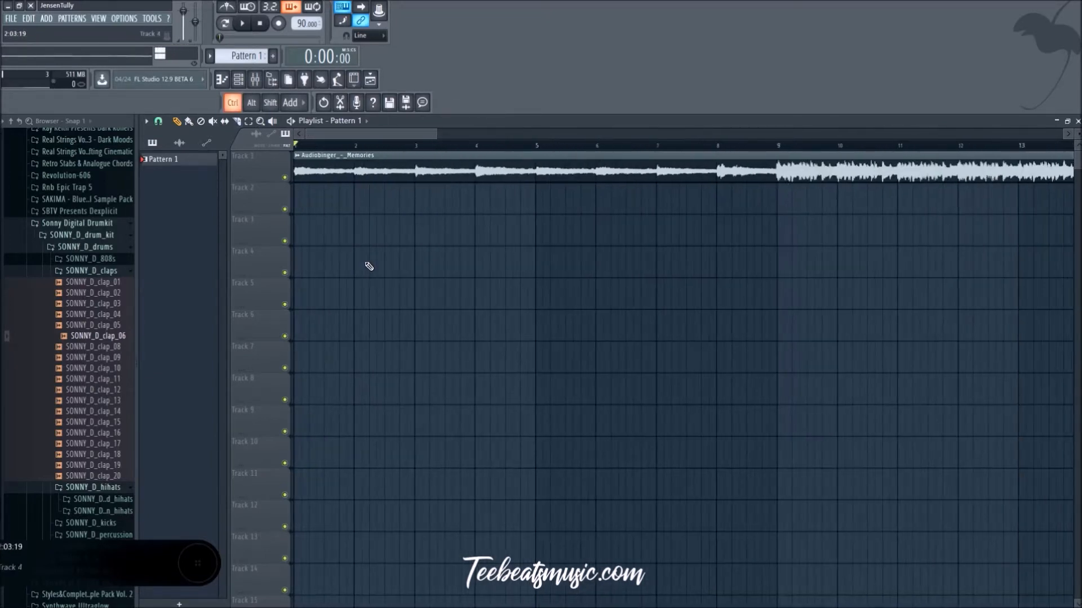
scroll(368, 265, "down", 2)
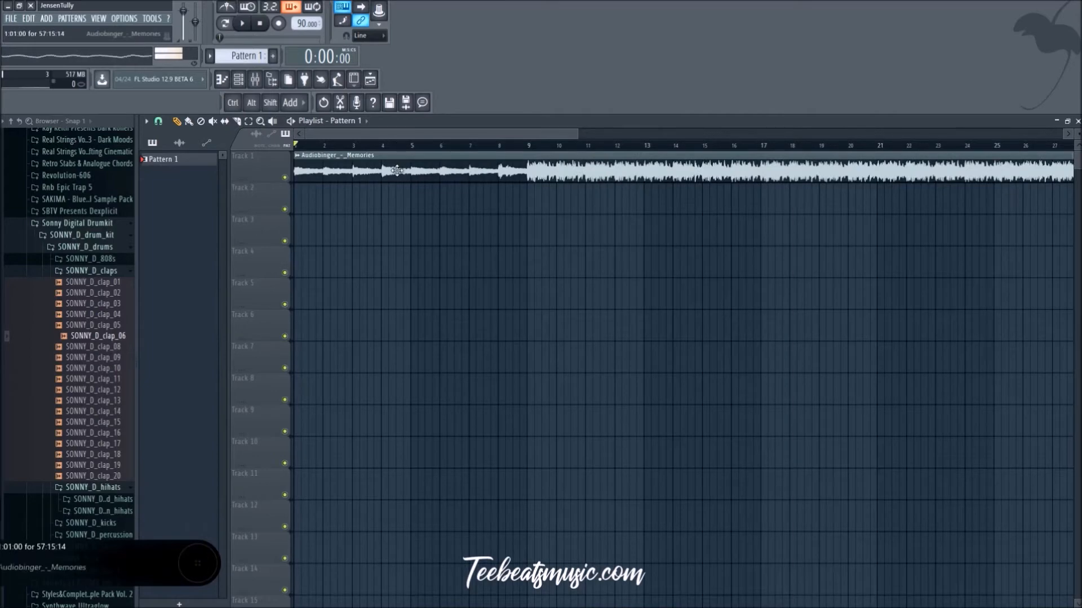
left_click(254, 80)
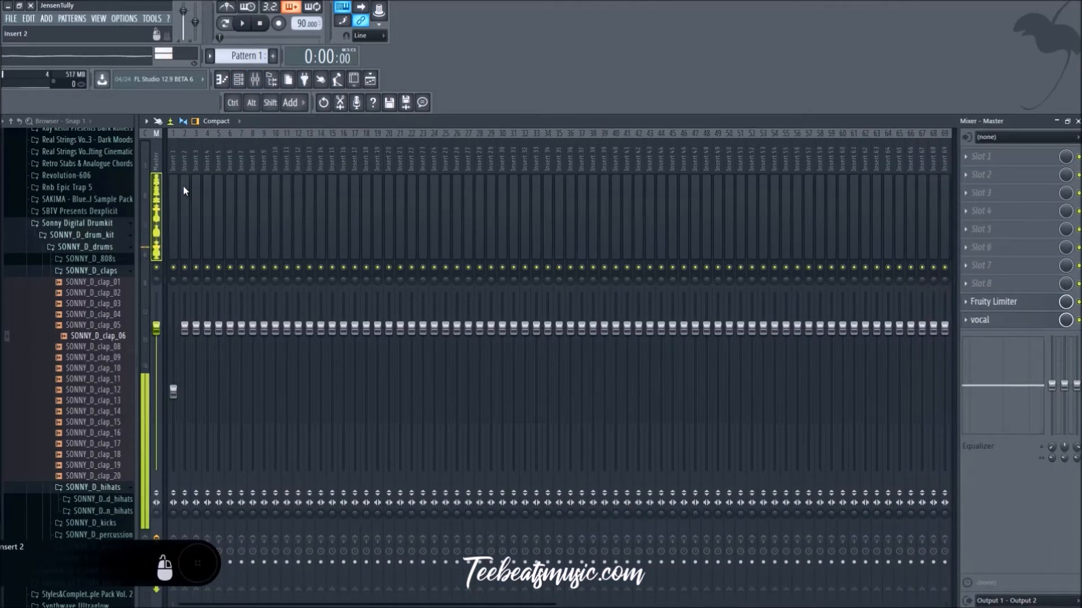
left_click(222, 80)
left_click(237, 80)
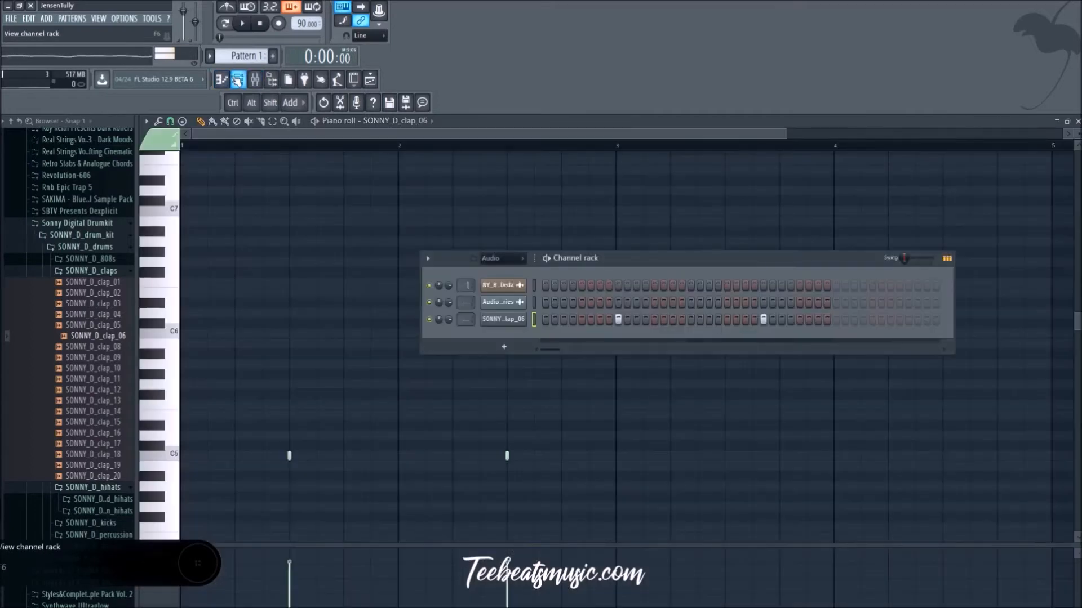
left_click(255, 82)
left_click(371, 80)
Step: View the Memories clip's sample settings, close them, and return the playback position to the start
left_click(344, 146)
left_click(342, 157)
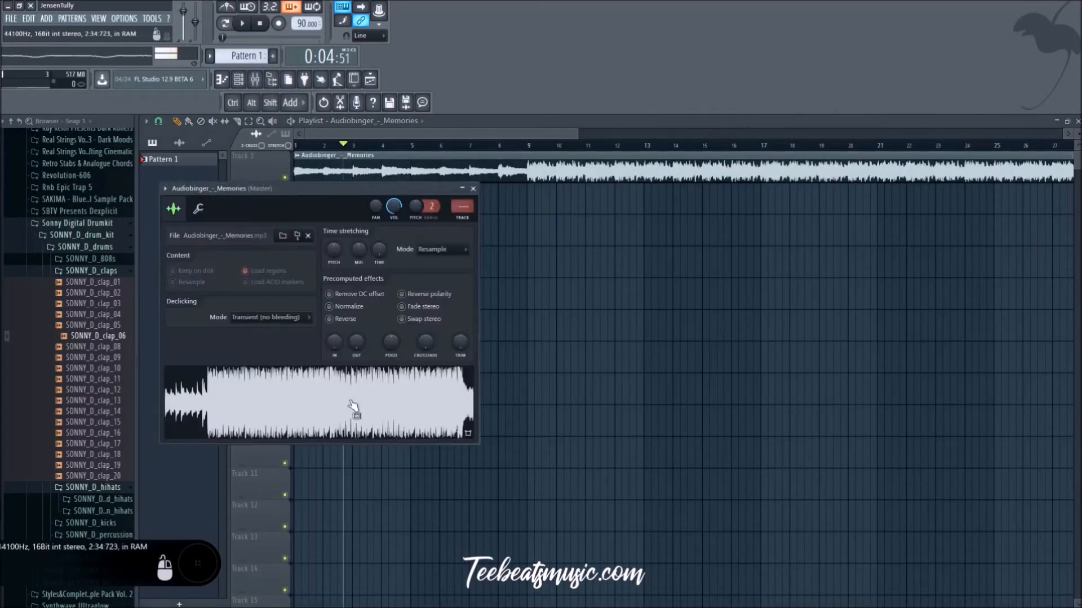
right_click(351, 403)
left_click(474, 194)
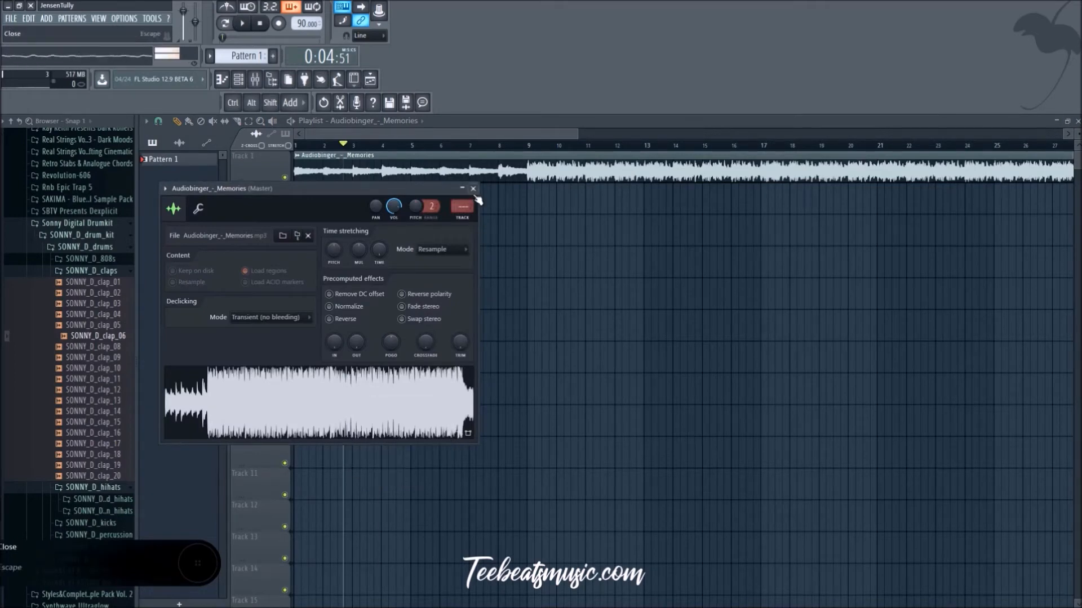
left_click(473, 190)
left_click_drag(347, 147, 295, 146)
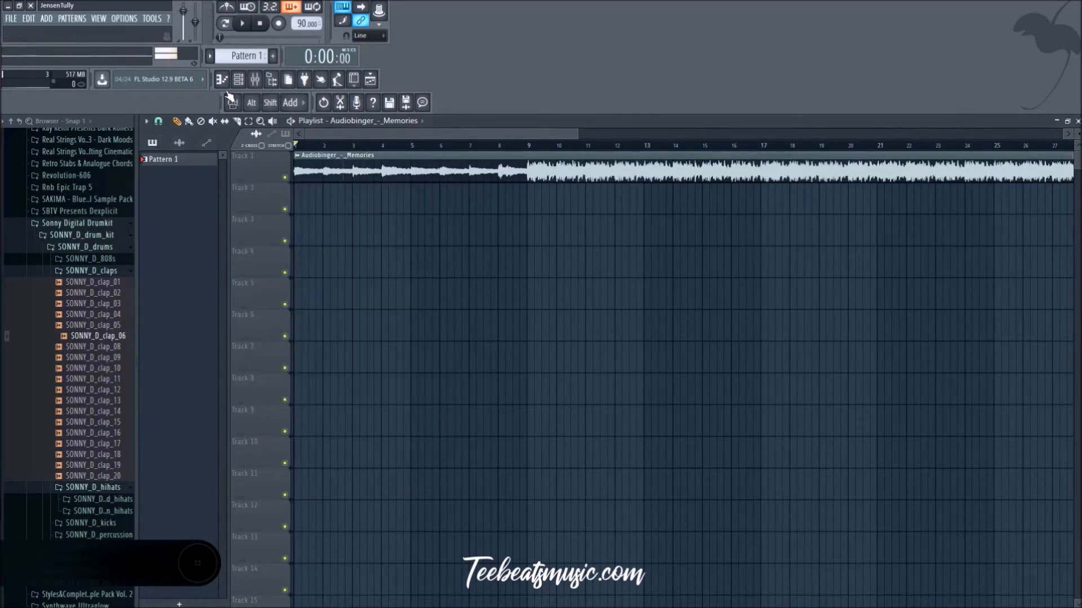
Step: Route the Memories audio channel to mixer Insert 1
left_click(254, 81)
left_click(173, 168)
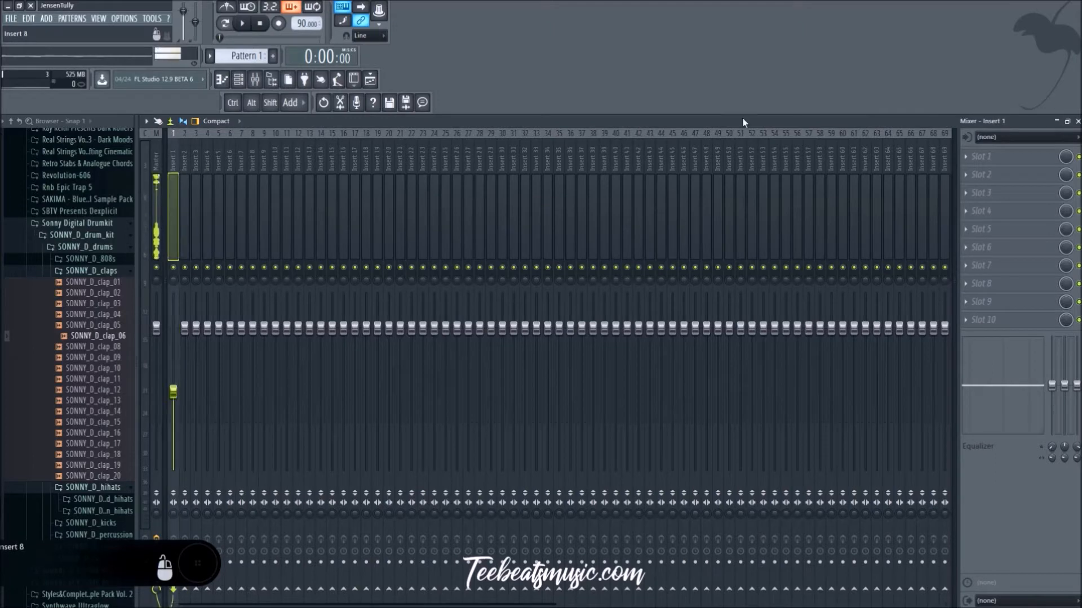
left_click(983, 164)
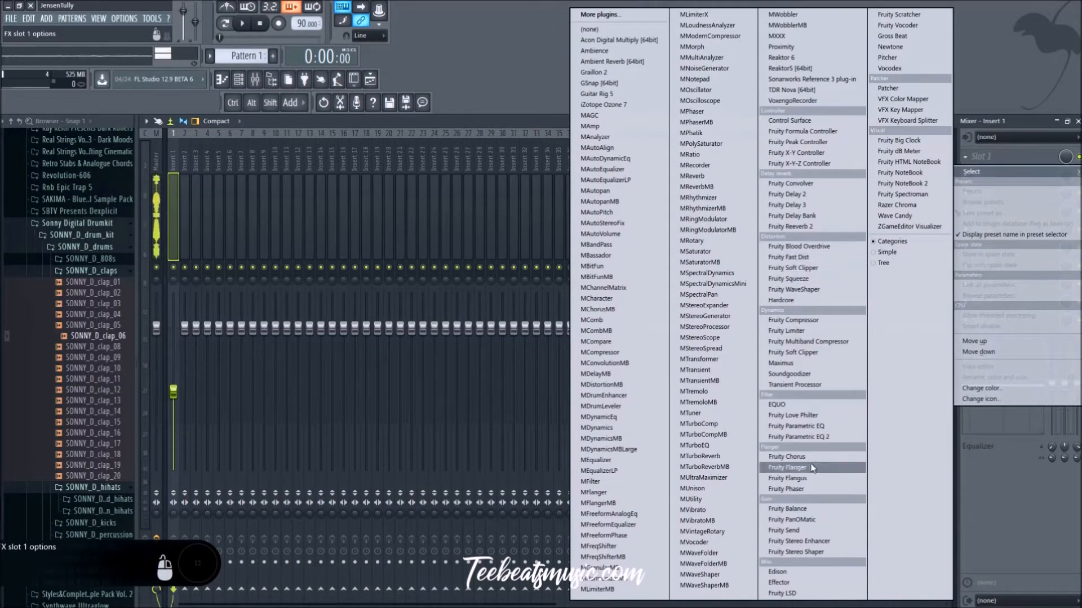
left_click(237, 79)
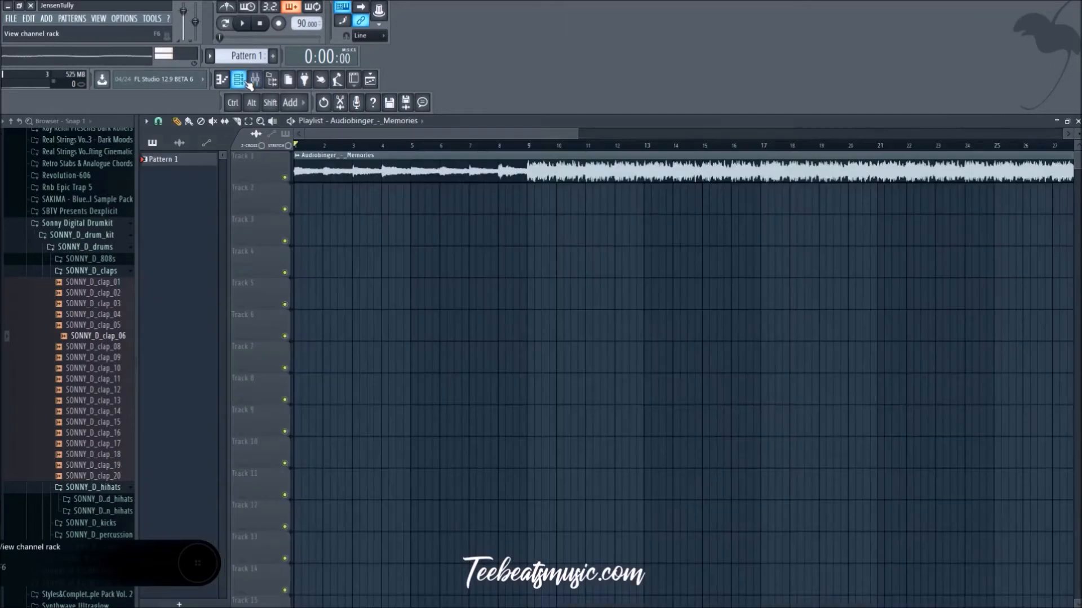
left_click(255, 80)
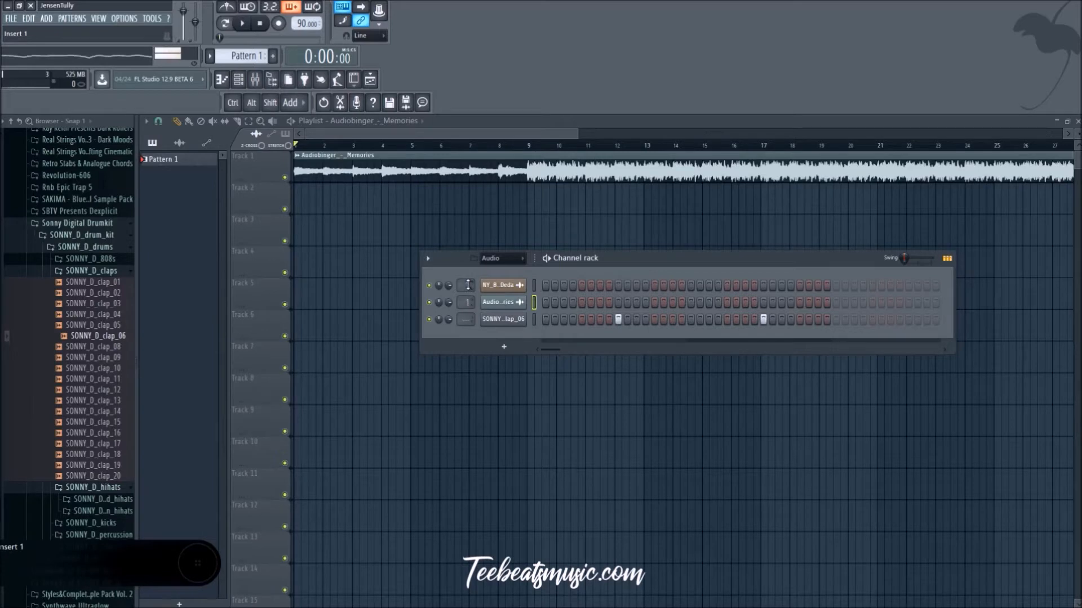
Step: Delete the first channel above Memories from the channel rack and start playing the song
right_click(501, 285)
left_click(563, 394)
key("space")
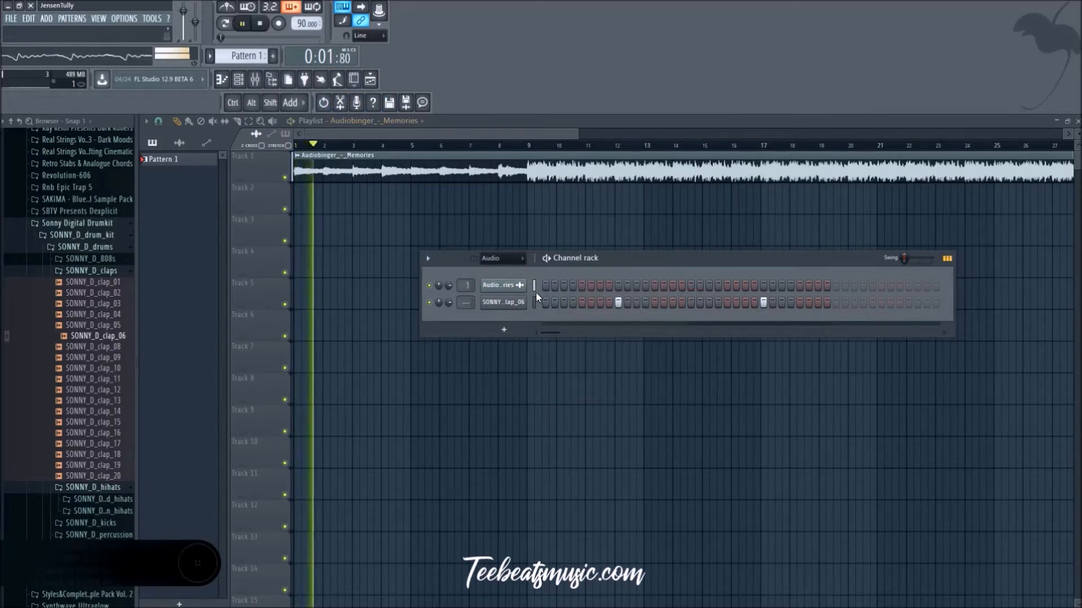
key("F6")
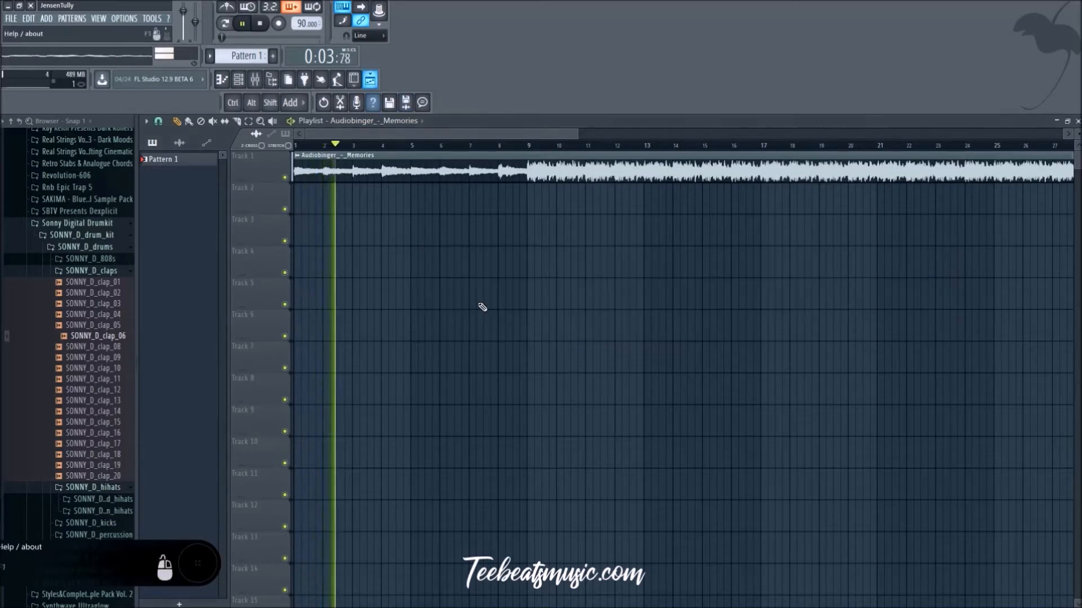
Step: Load Edison into the first effect slot of mixer Insert 1
left_click(371, 82)
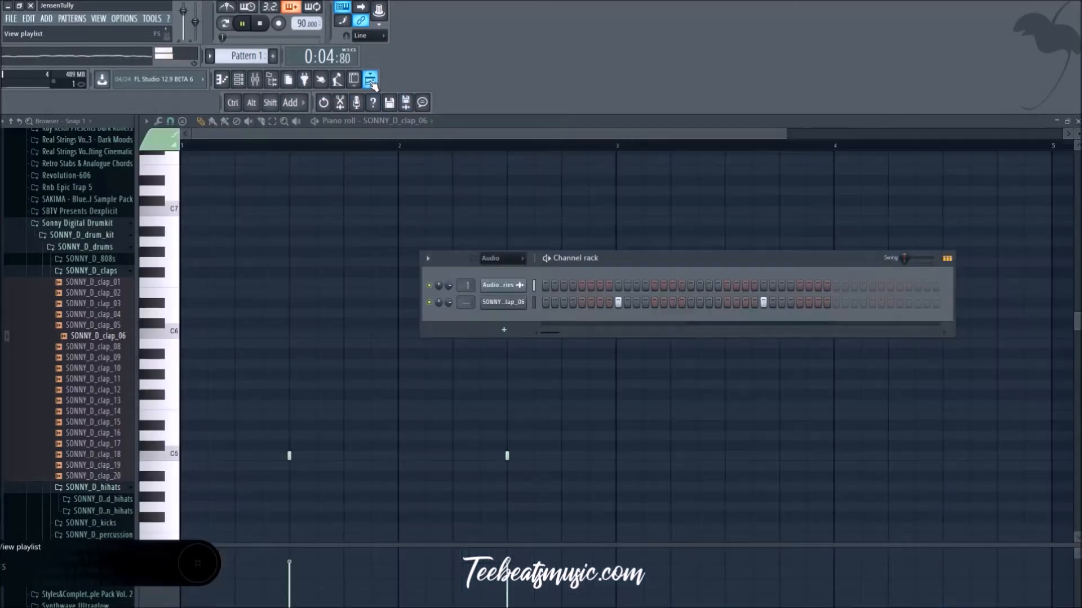
left_click(255, 82)
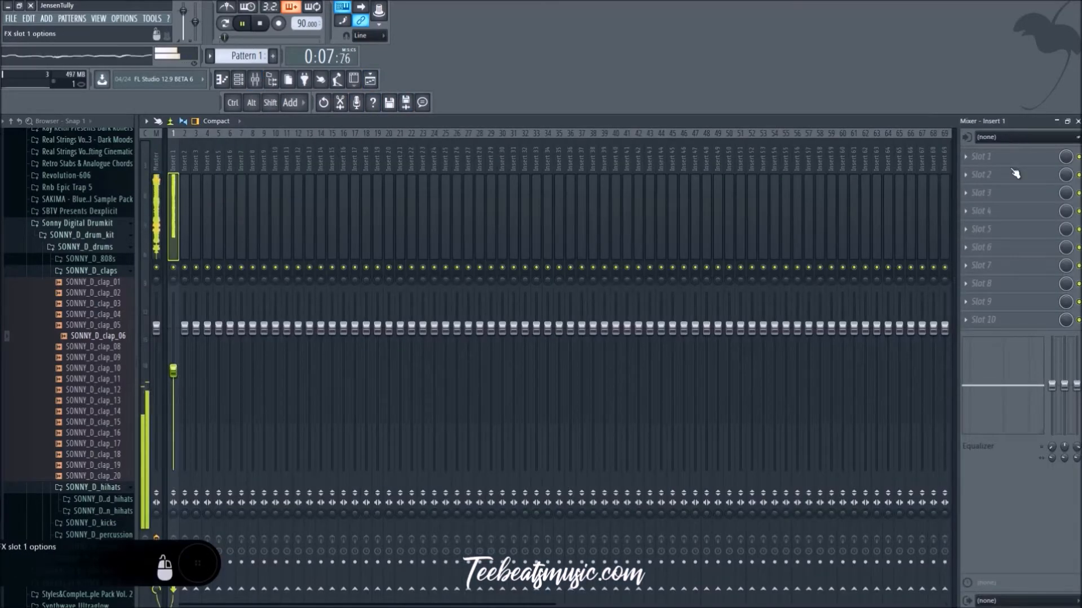
left_click(1003, 155)
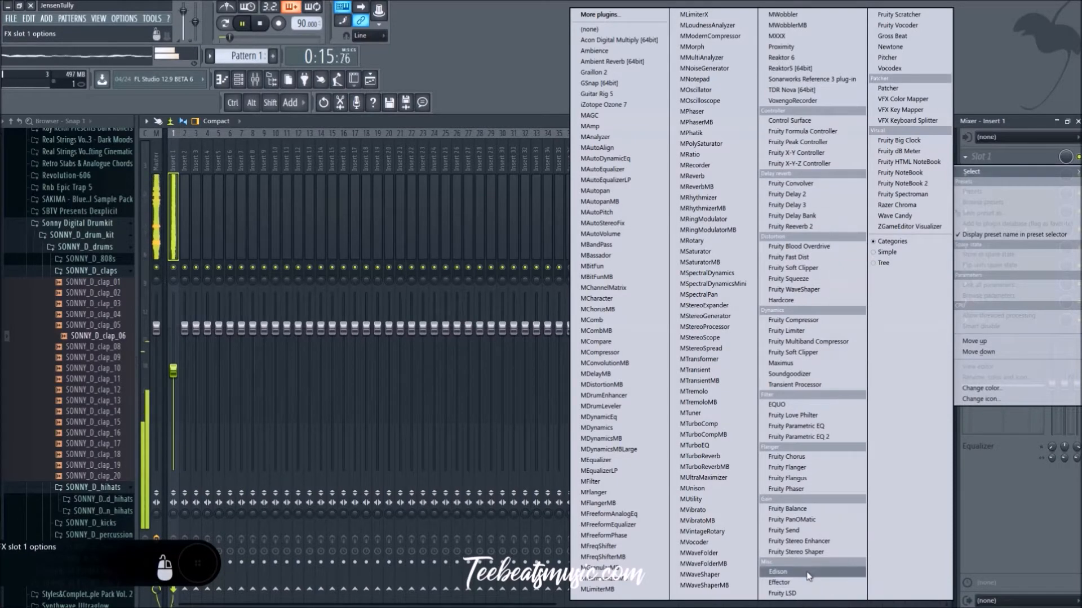
left_click(778, 572)
left_click_drag(407, 256, 557, 228)
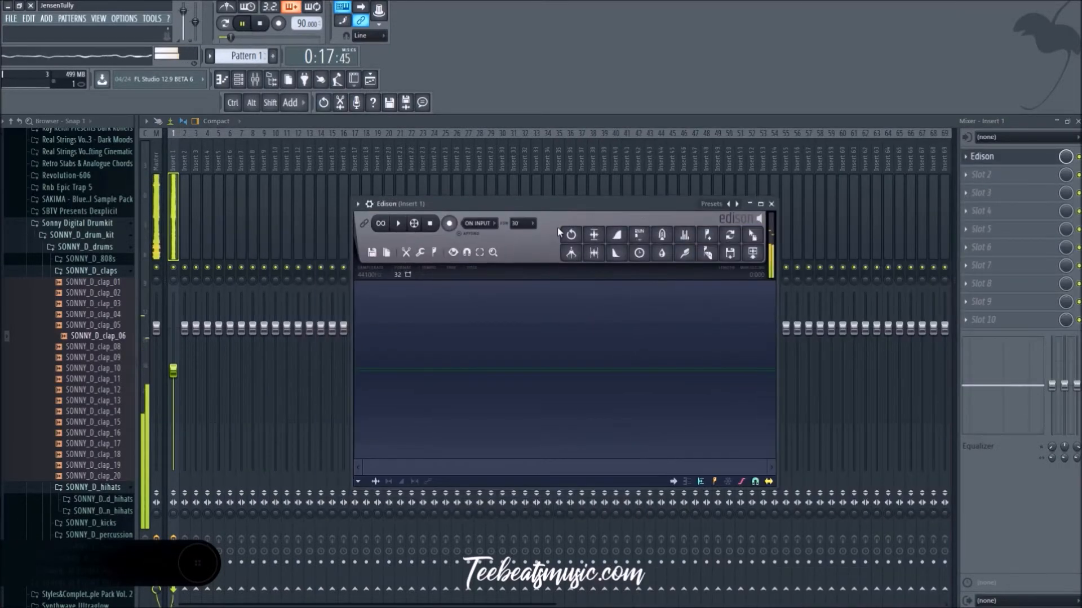
Step: Pause the song and set Edison's recording mode to On input
left_click(246, 24)
left_click(478, 224)
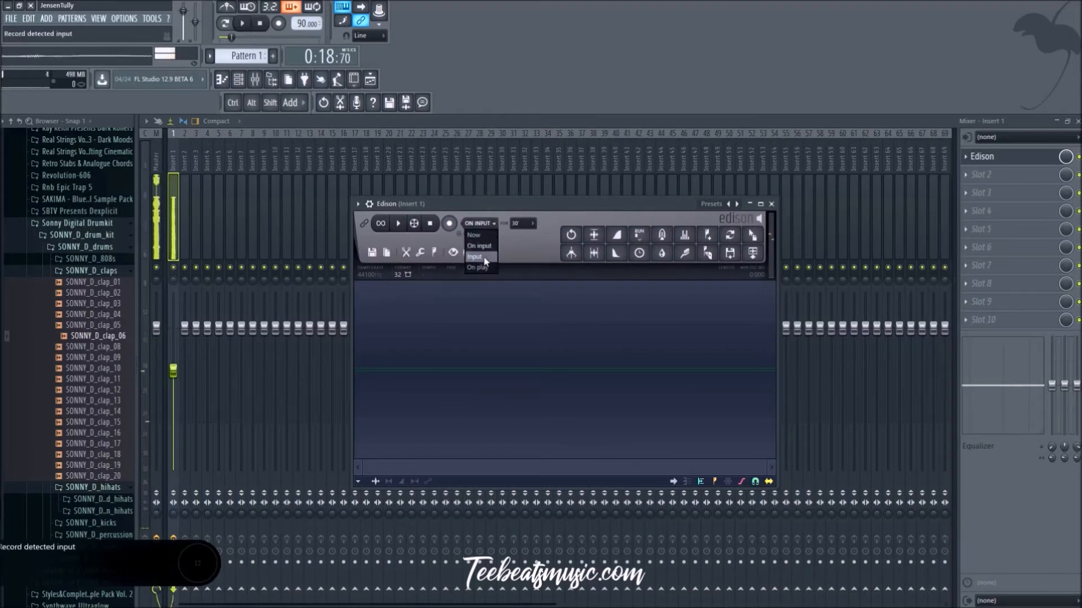
left_click(478, 236)
left_click(481, 226)
left_click(478, 247)
left_click(516, 223)
left_click(530, 228)
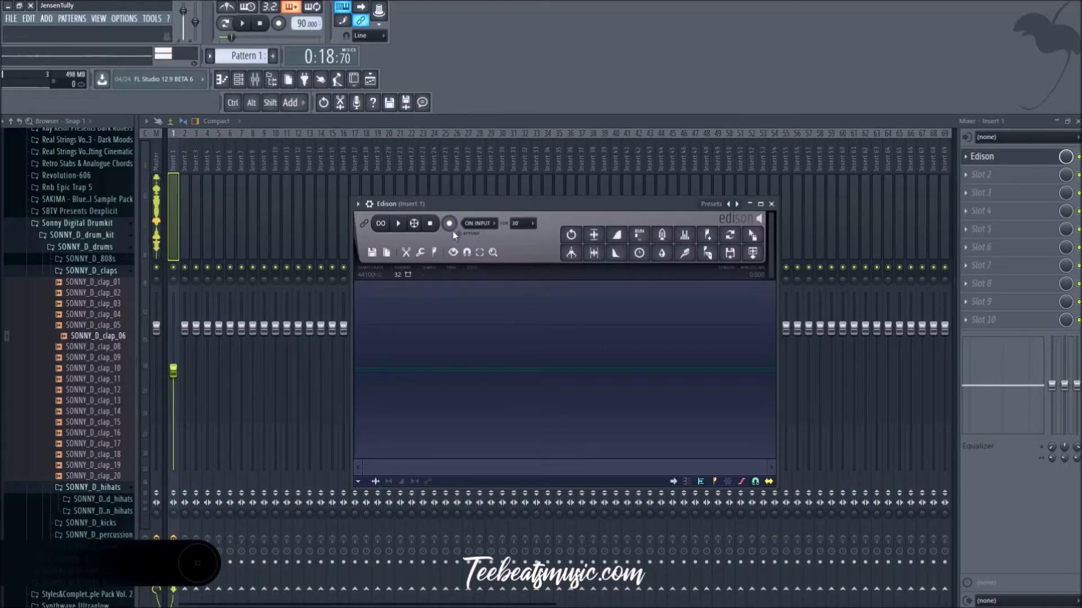
Step: Record about 22 seconds of the song from its start into Edison, and stop recording and playback
left_click(452, 228)
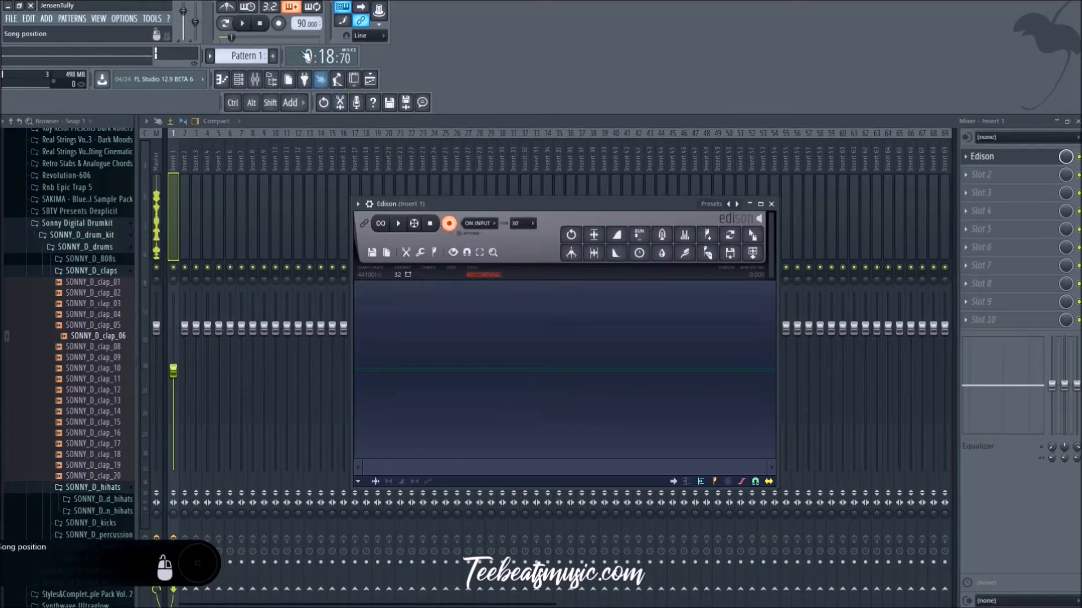
left_click(243, 23)
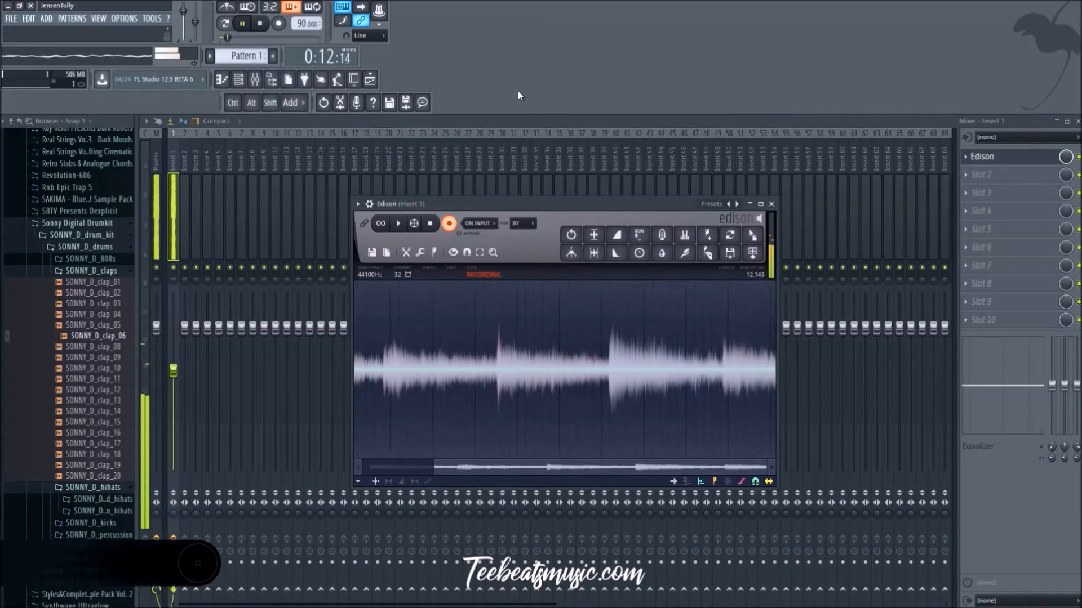
key("ctrl")
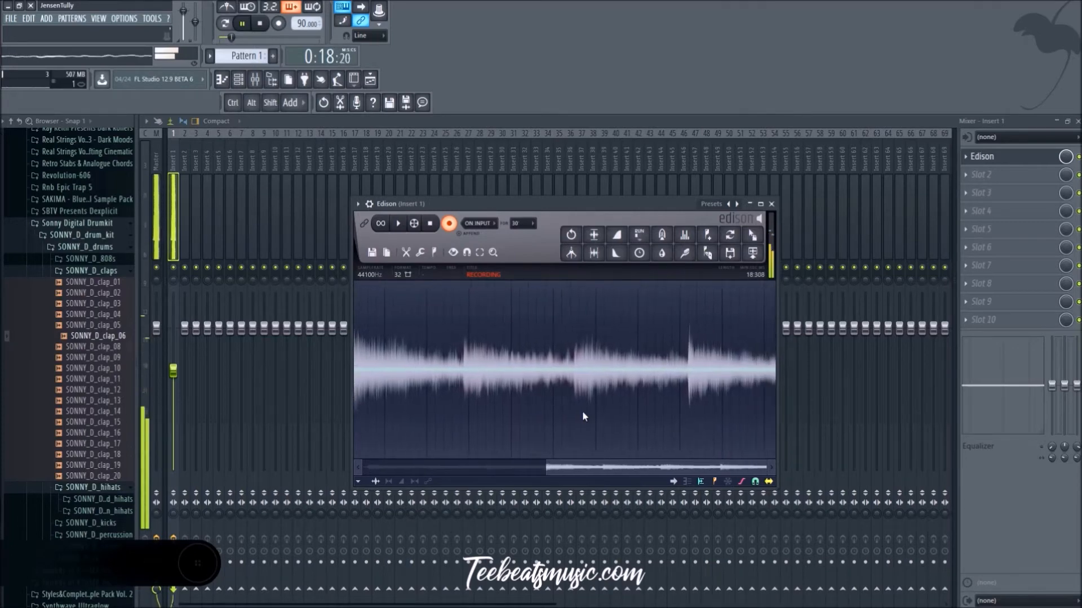
left_click(451, 226)
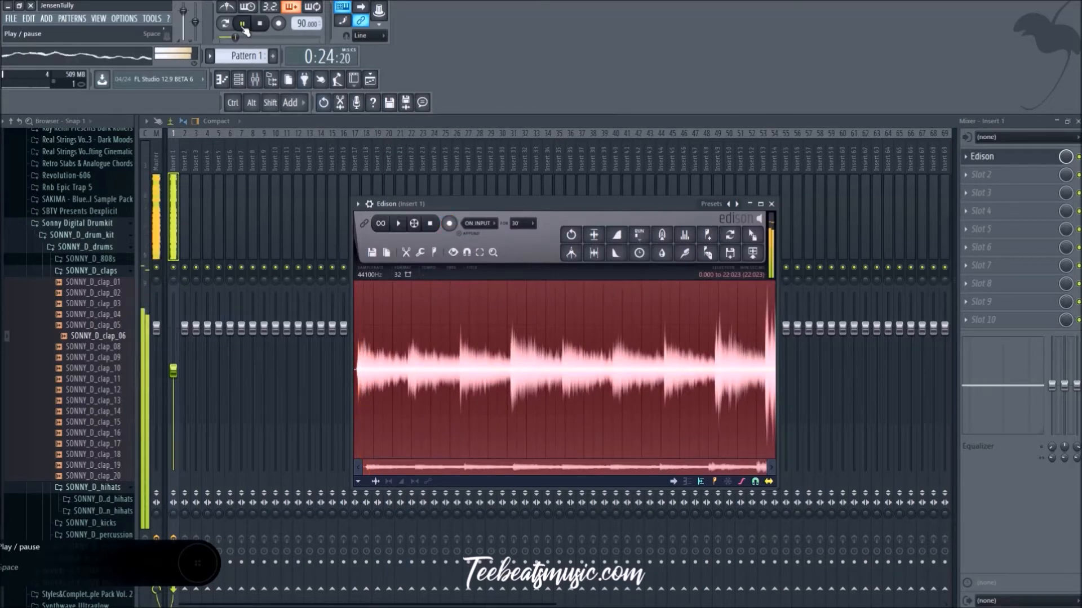
key("space")
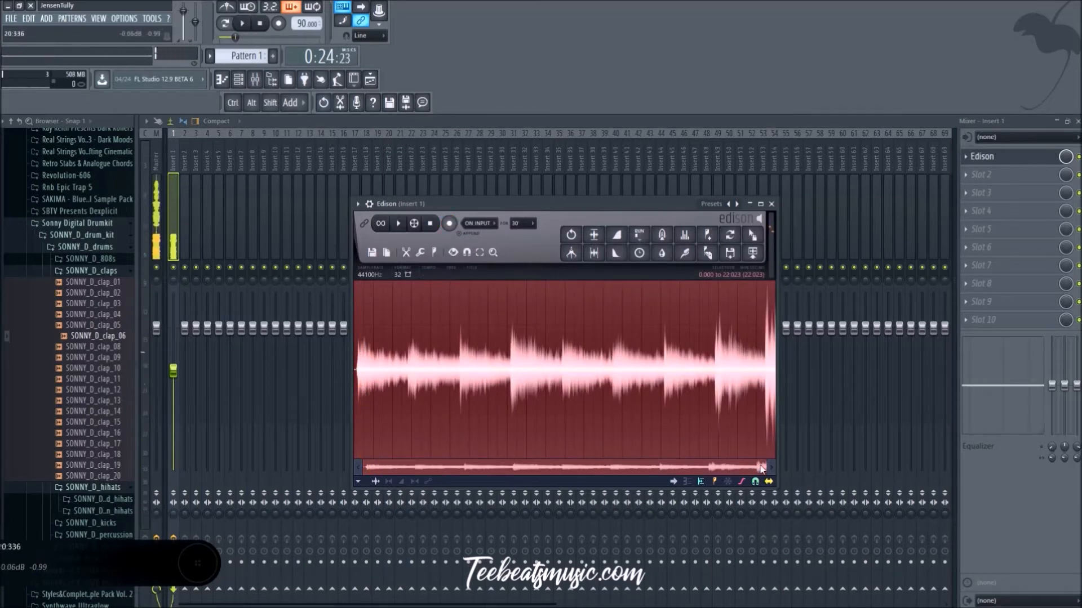
Step: Select the Edison recording from its start to about 18.85 seconds, just before the last chord, and play the selection
left_click_drag(764, 466, 753, 467)
right_click(699, 384)
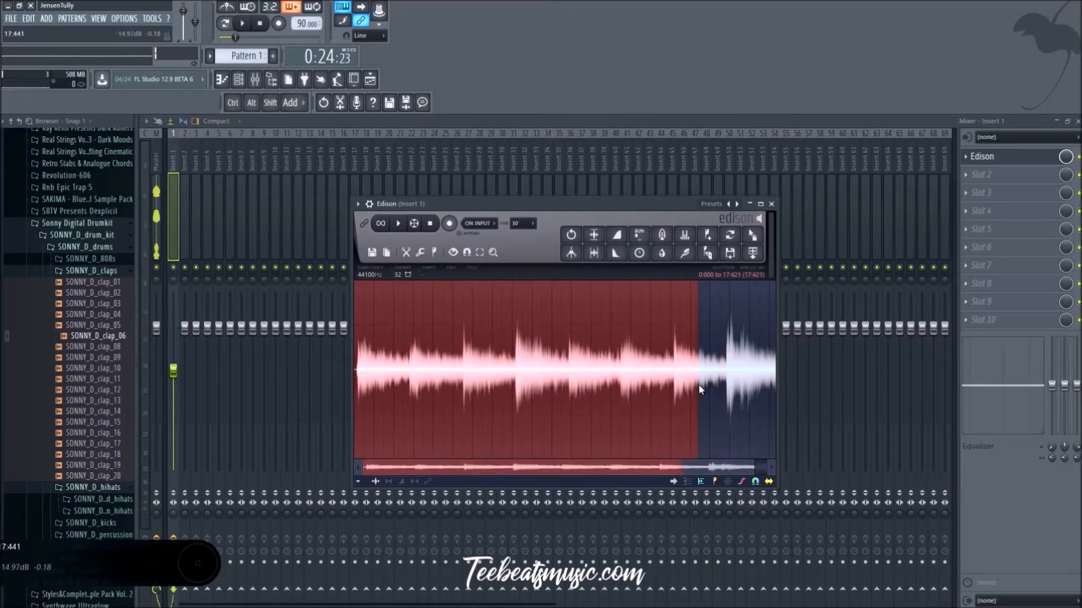
right_click(727, 379)
key("space")
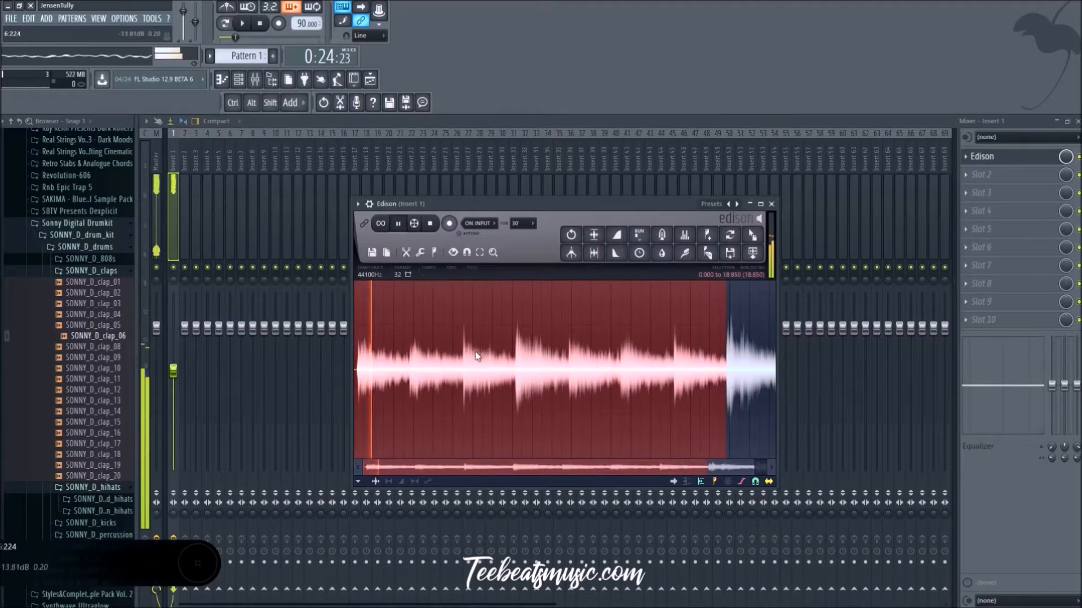
Step: Move the start of the Edison selection to about 0.160 seconds, where the first chord begins, and play the selection
scroll(359, 389, "up", 8)
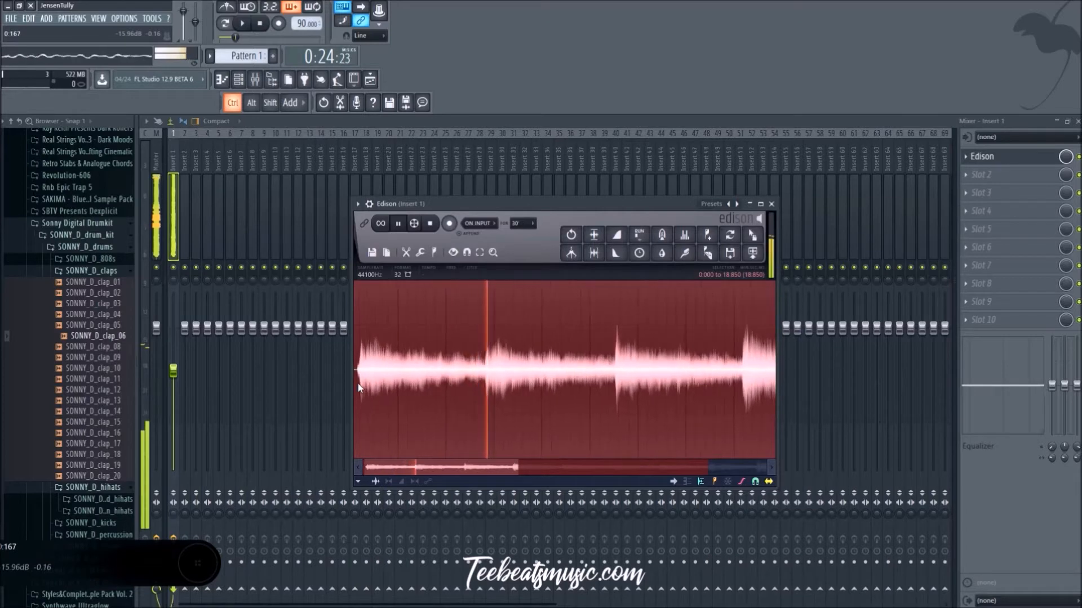
key("space")
left_click_drag(464, 478, 386, 479)
right_click(394, 393)
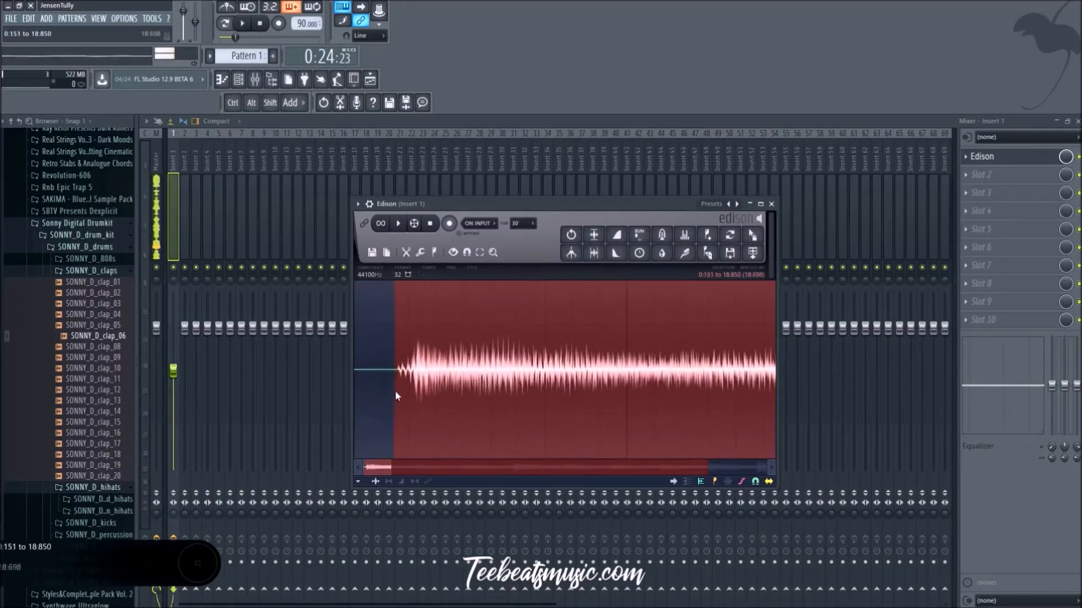
key("space")
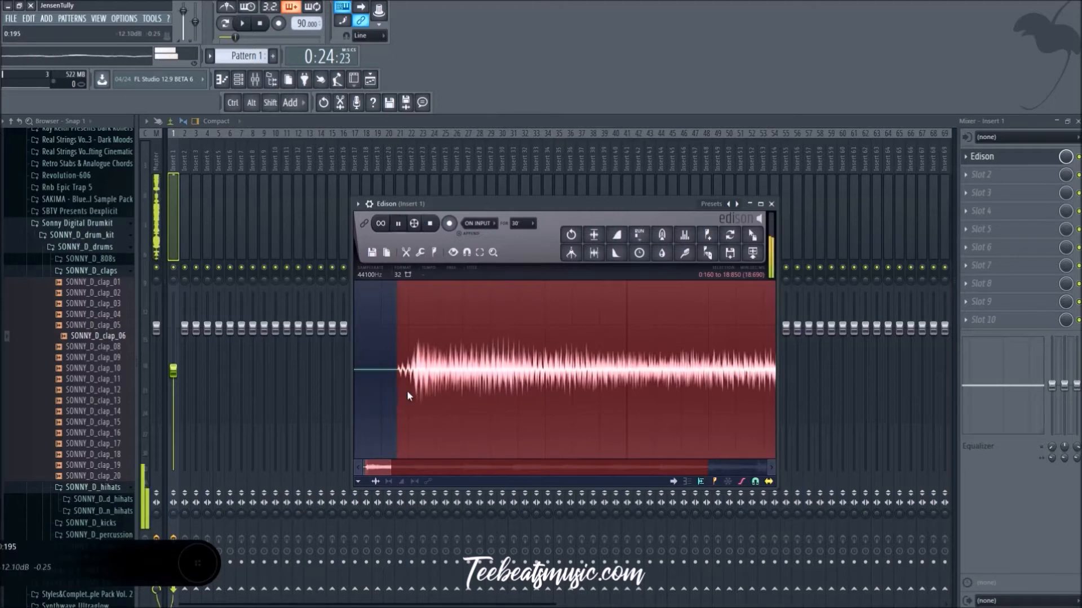
Step: Turn on looped playback and extend the selection's end to about 21.459 seconds, just before the loud section begins
scroll(472, 415, "down", 2)
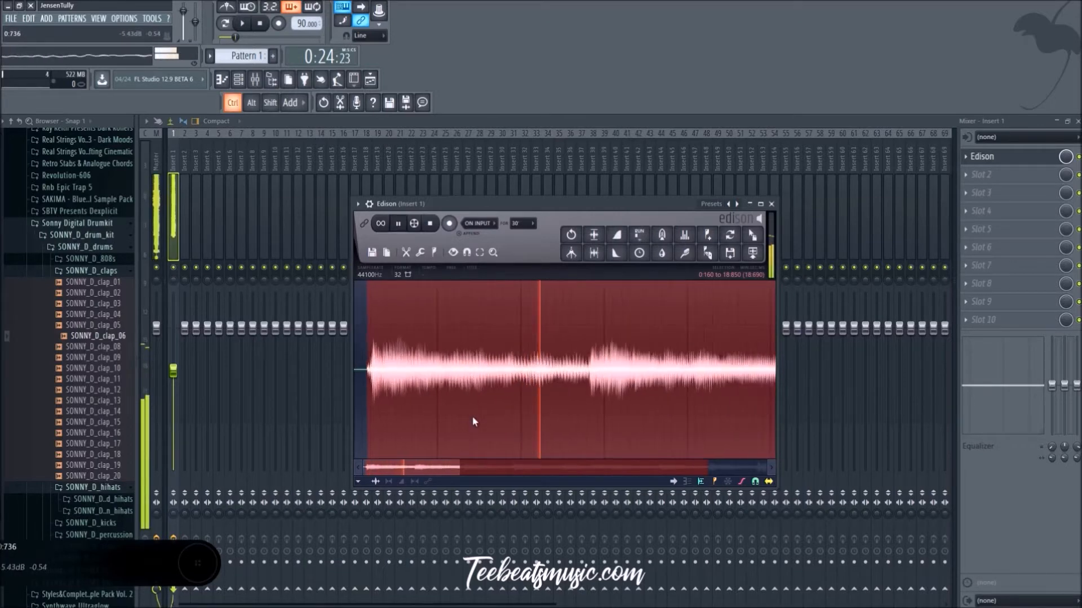
scroll(369, 388, "down", 3)
scroll(369, 388, "down", 2)
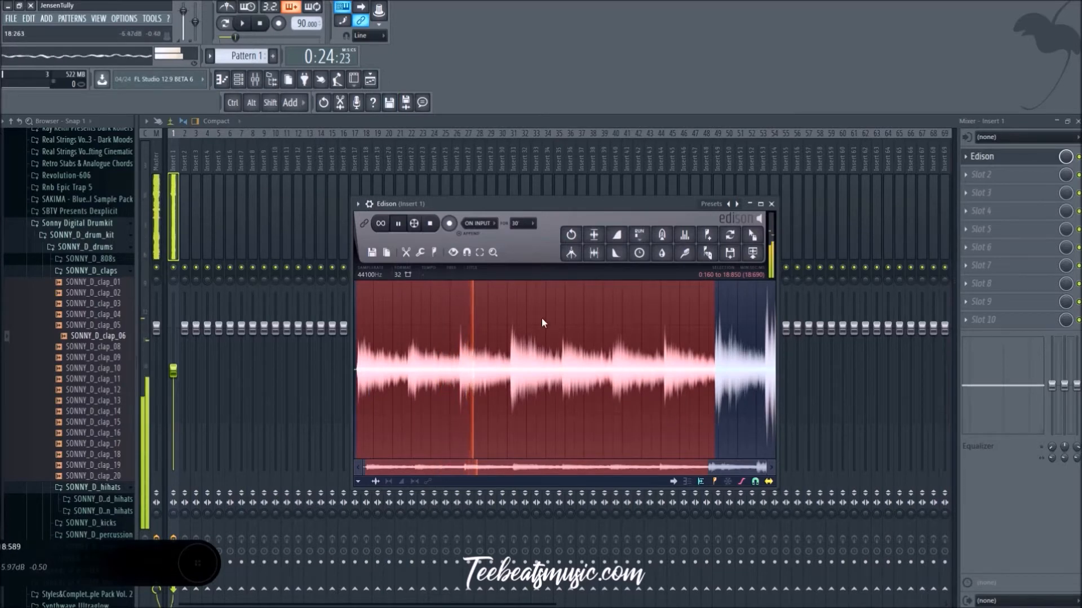
left_click(386, 225)
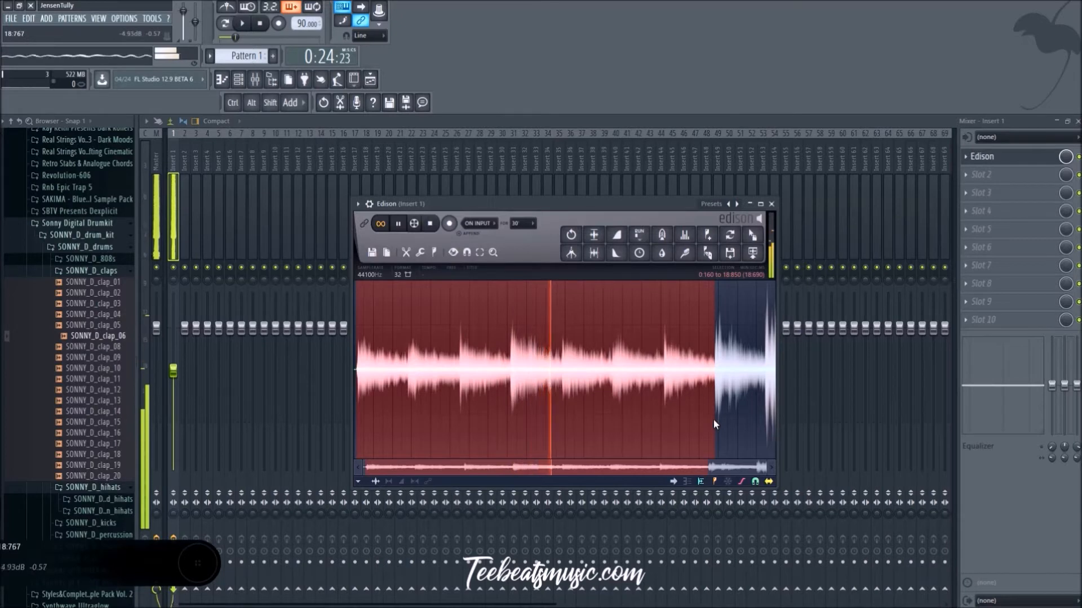
mouse_move(714, 422)
left_mouse_down()
mouse_move(662, 420)
mouse_move(716, 414)
left_mouse_up()
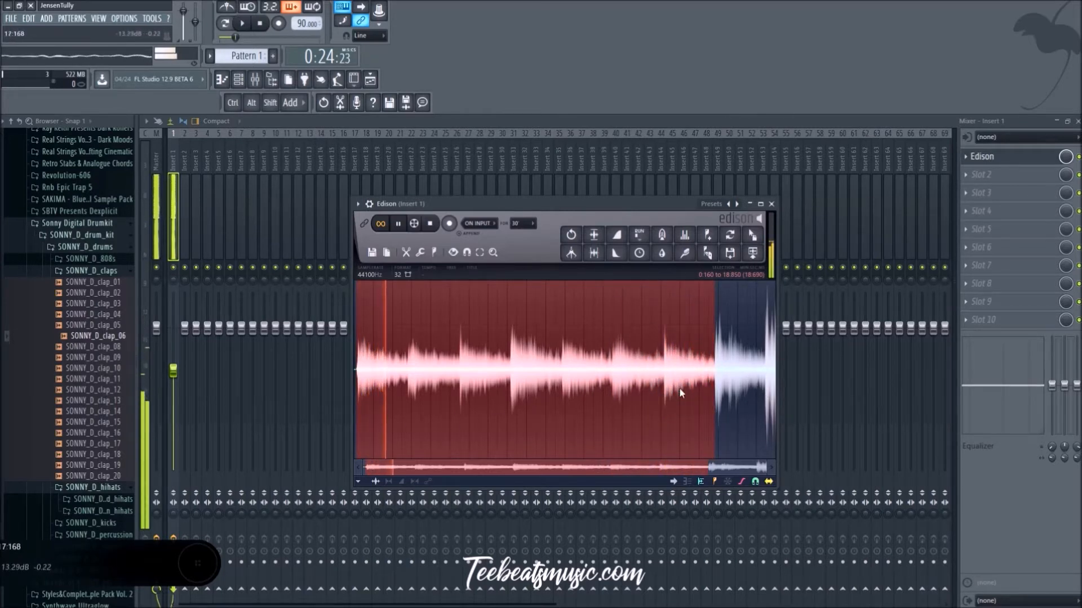
left_click_drag(706, 404, 562, 392)
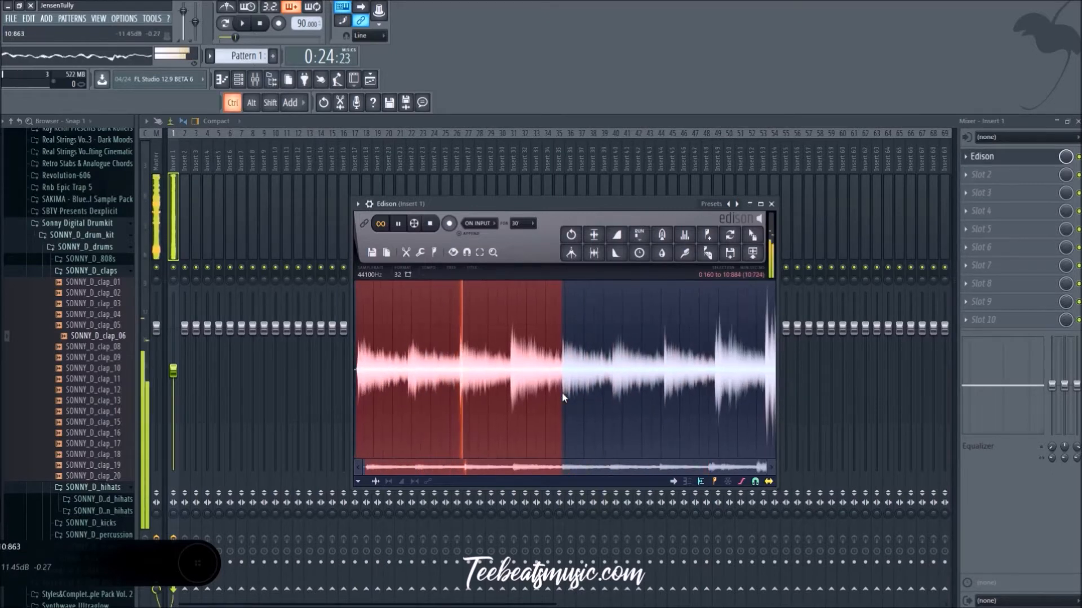
left_click(767, 381, "shift")
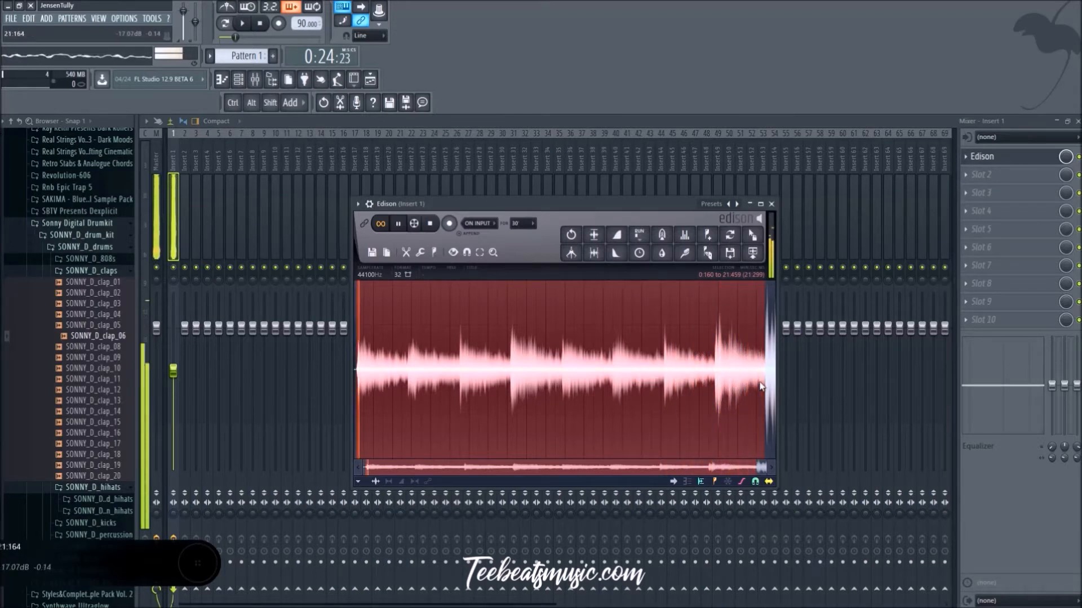
Step: Examine the waveform of the looping selection up close, check its overall range, and stop playback
scroll(371, 443, "up", 2)
scroll(370, 441, "up", 2)
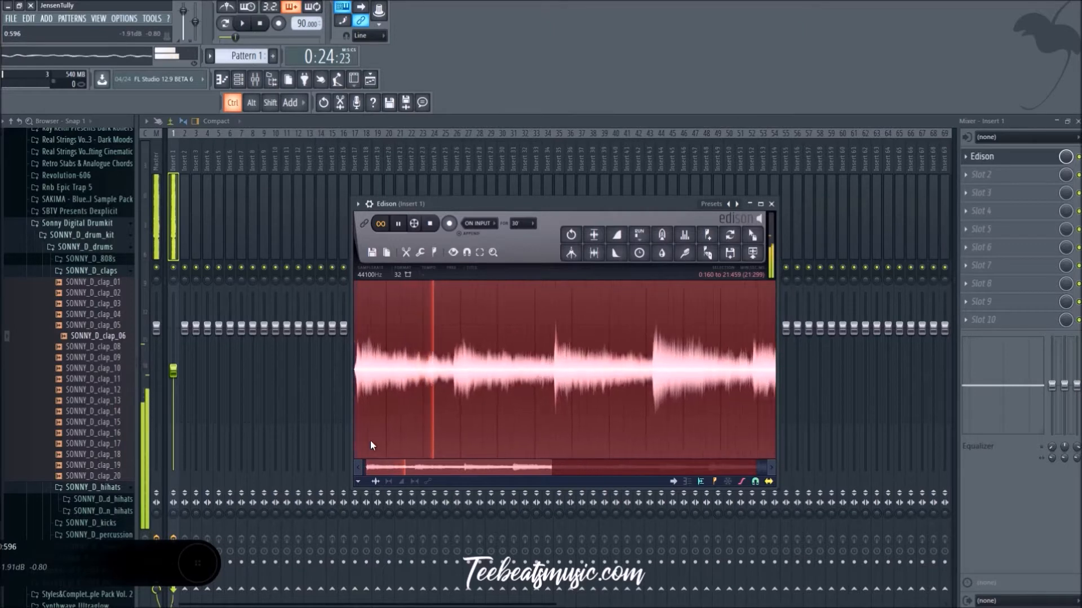
left_click(528, 475)
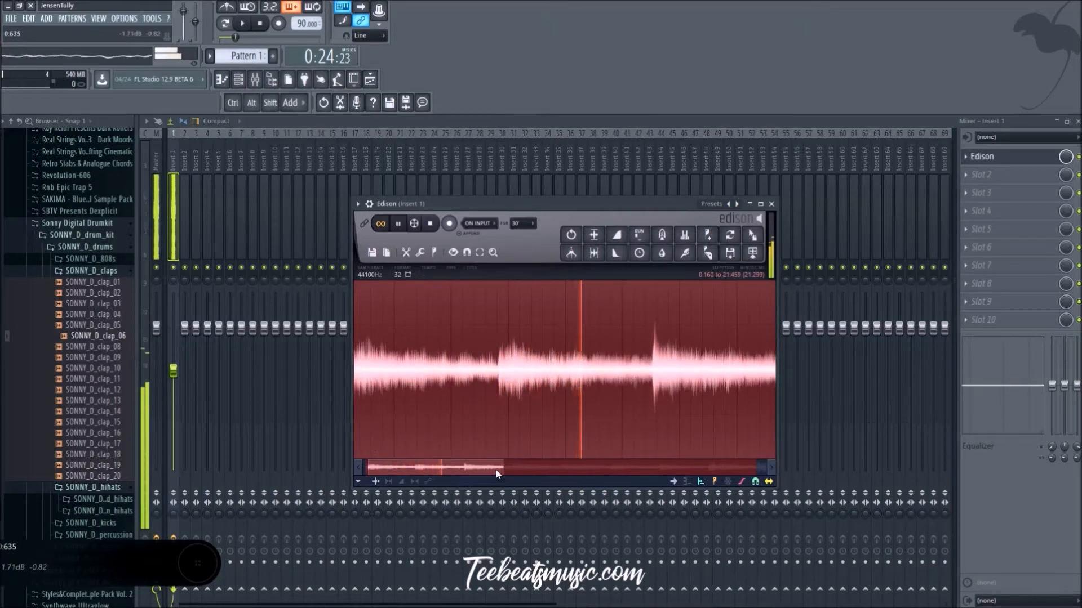
left_click_drag(504, 468, 472, 468)
scroll(460, 442, "down", 1)
scroll(457, 432, "down", 4)
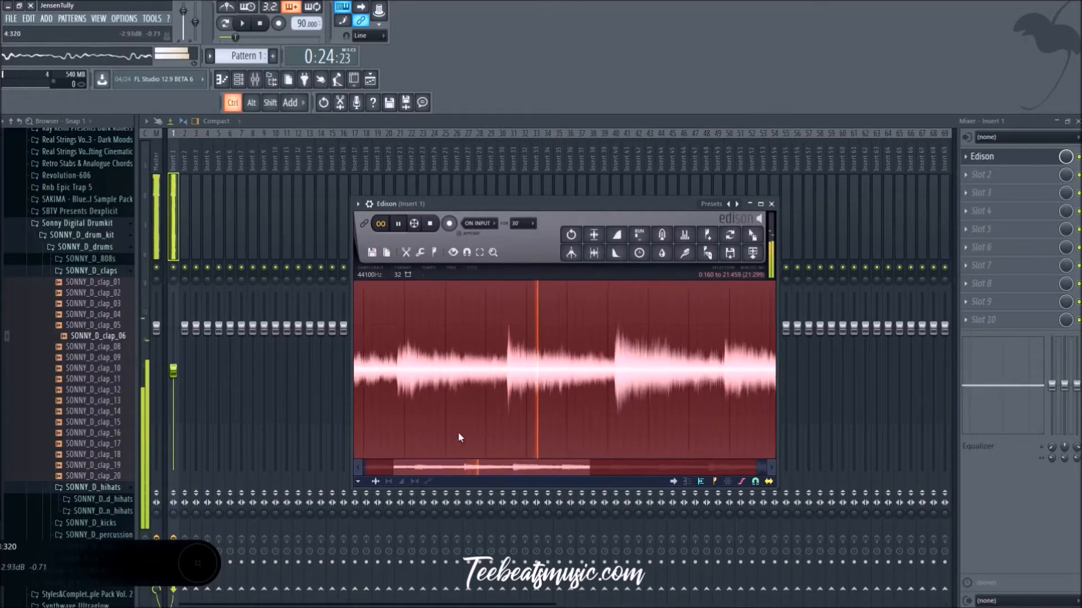
left_click(457, 431)
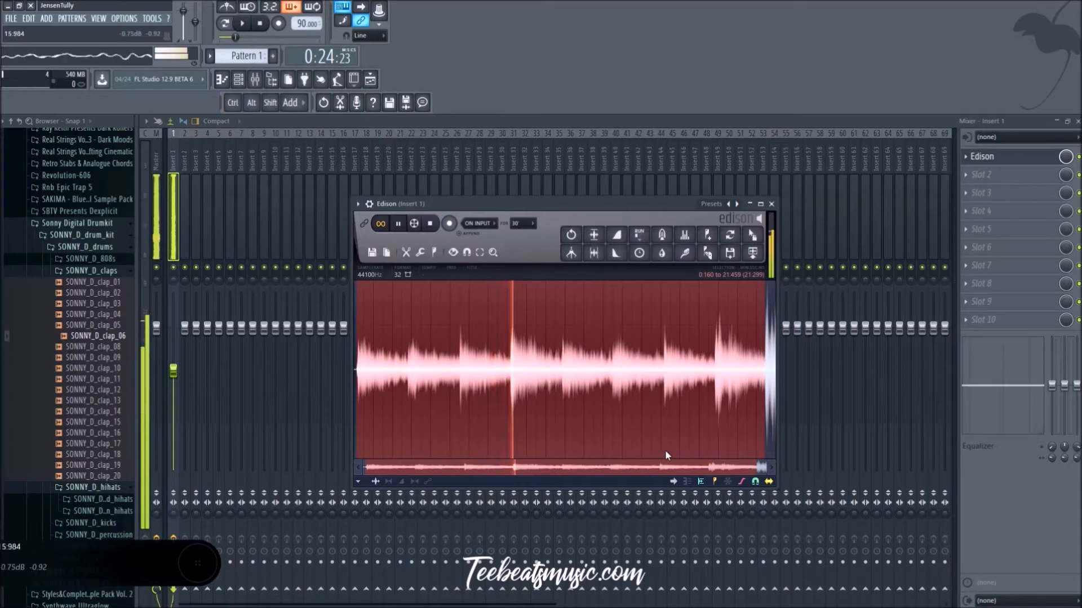
key("space")
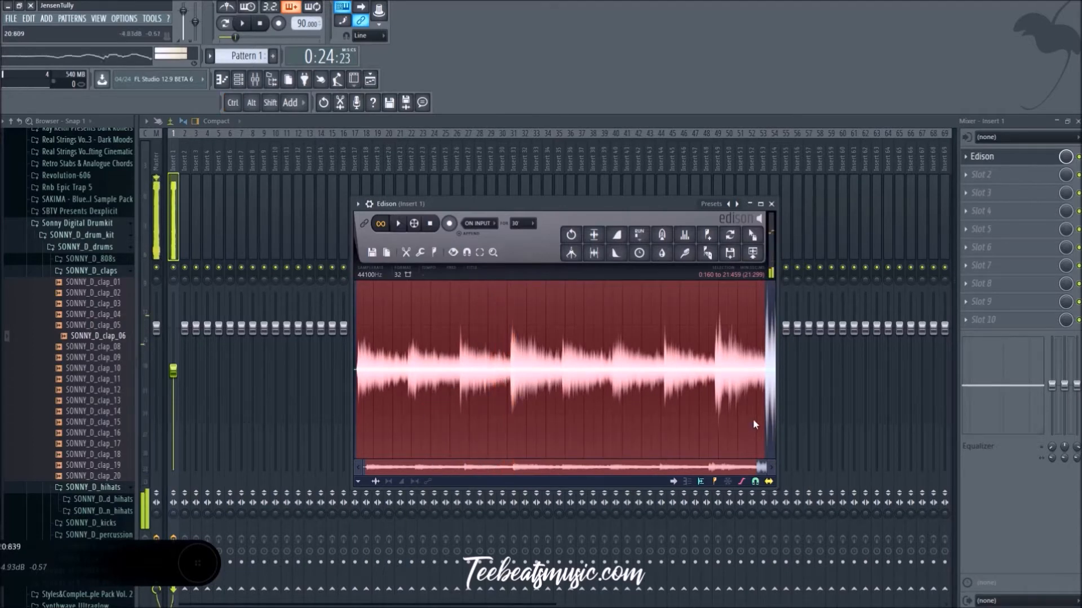
Step: Send the Edison selection to the playlist as an audio clip and put it on Track 1 in place of the Memories clip
left_click(752, 252)
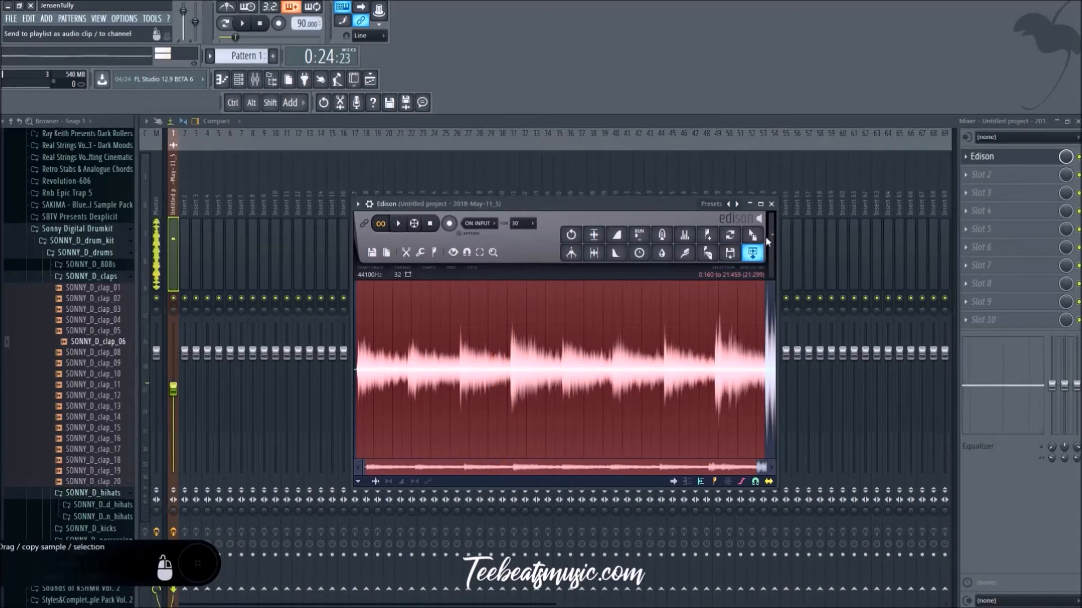
left_click(771, 204)
left_click(370, 79)
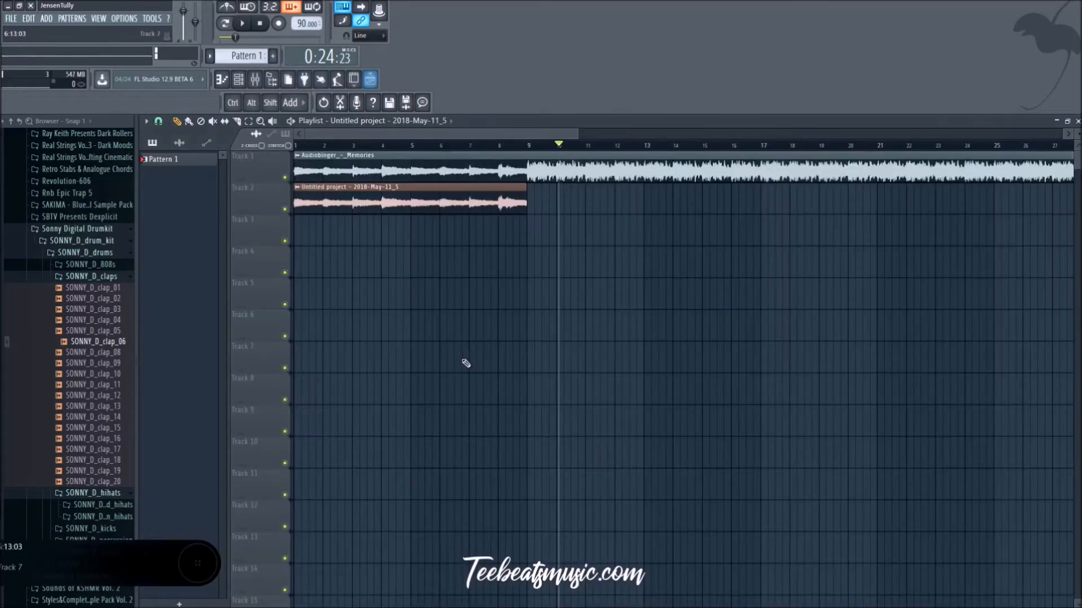
right_click(475, 173)
left_click_drag(439, 214, 423, 131)
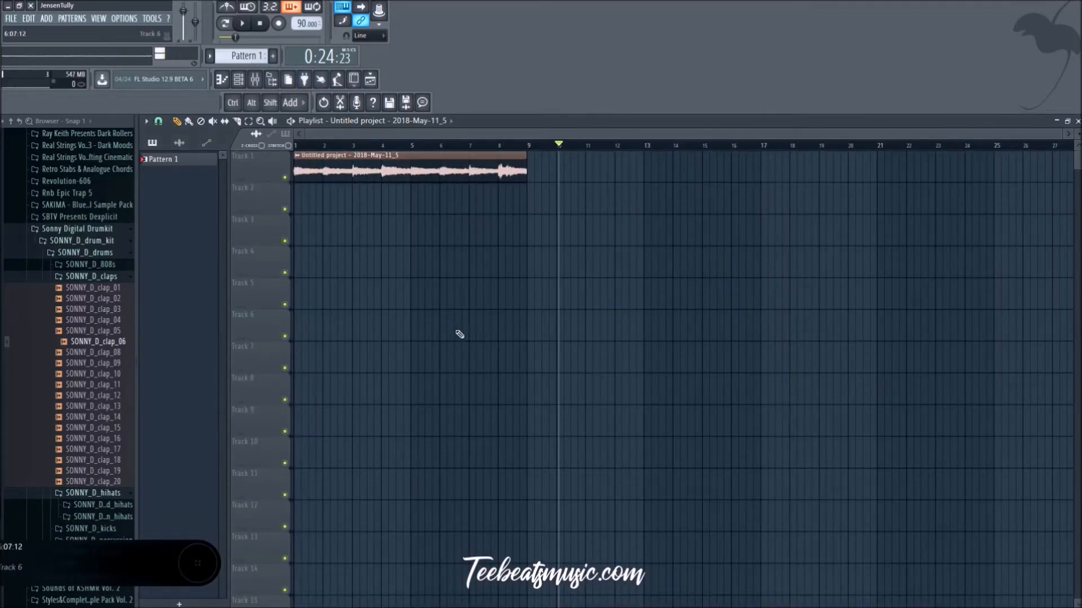
Step: Play the sample with a temporary copy at bar 9 to inspect how the two clips join, and delete the copy
scroll(460, 334, "up", 8)
scroll(700, 296, "down", 2)
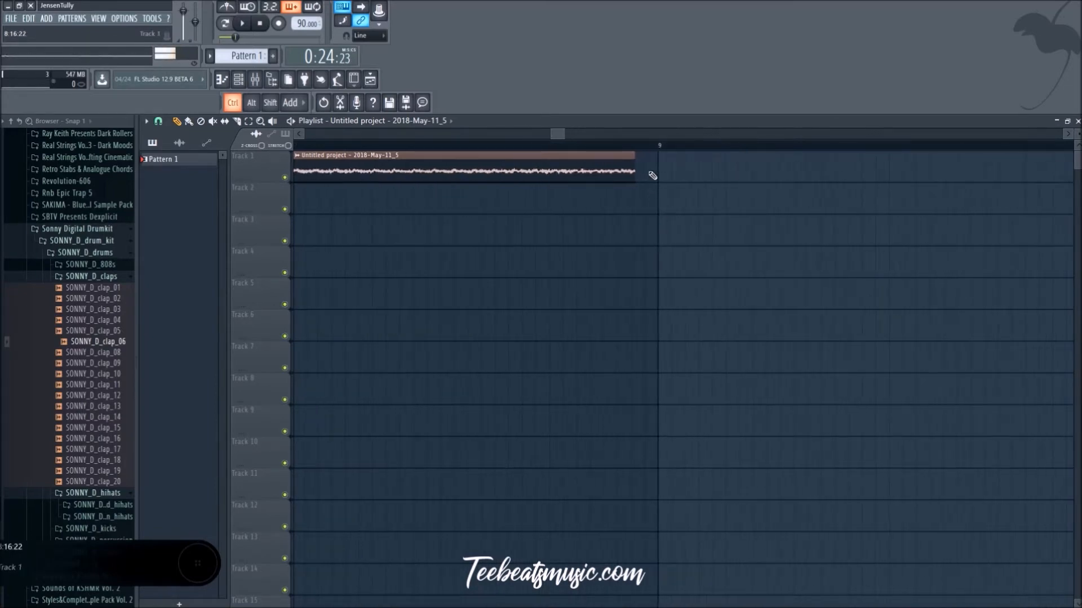
scroll(518, 357, "down", 4)
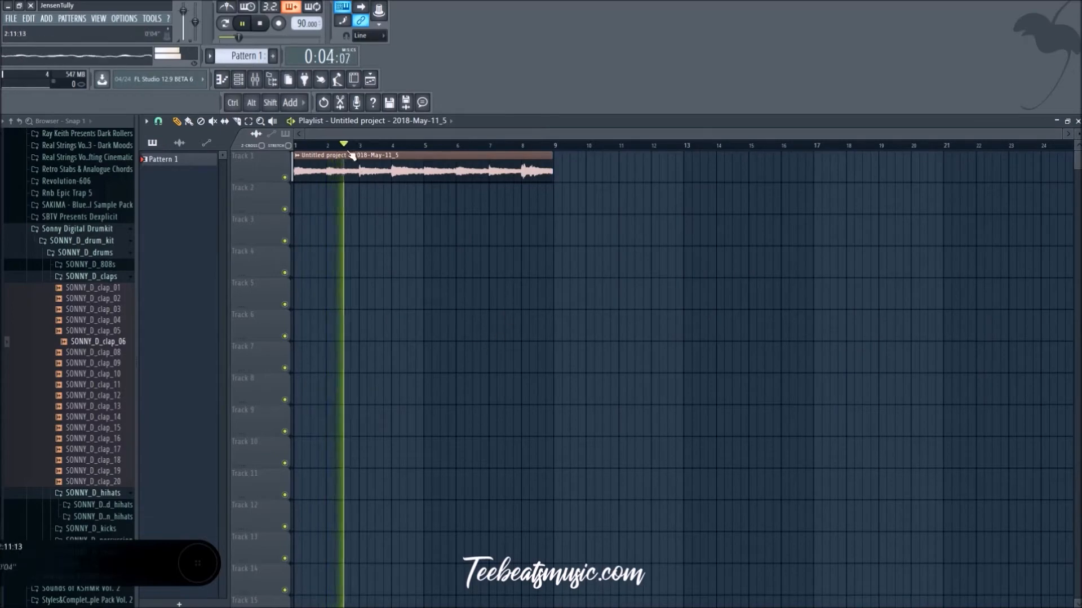
key("space")
key("space")
left_click_drag(369, 165, 635, 186)
scroll(570, 251, "up", 5)
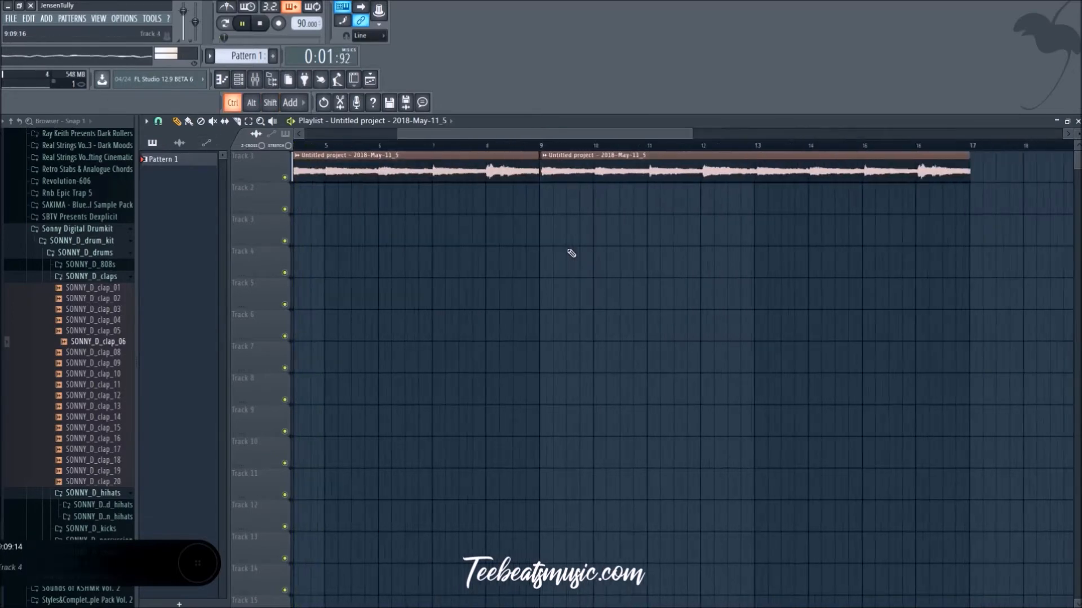
scroll(482, 237, "up", 3)
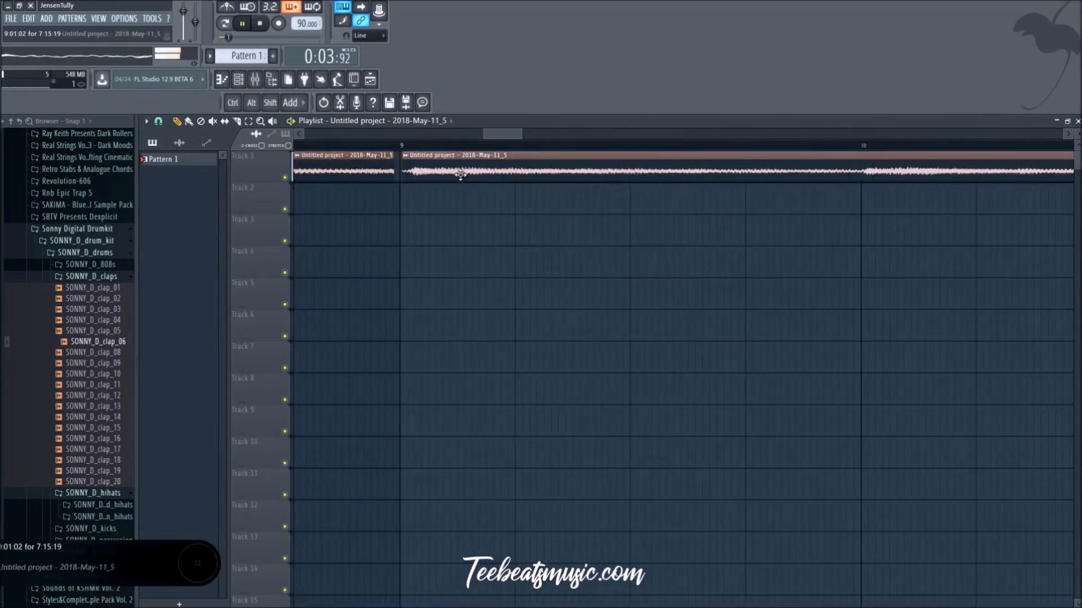
right_click(461, 175)
scroll(387, 319, "down", 6)
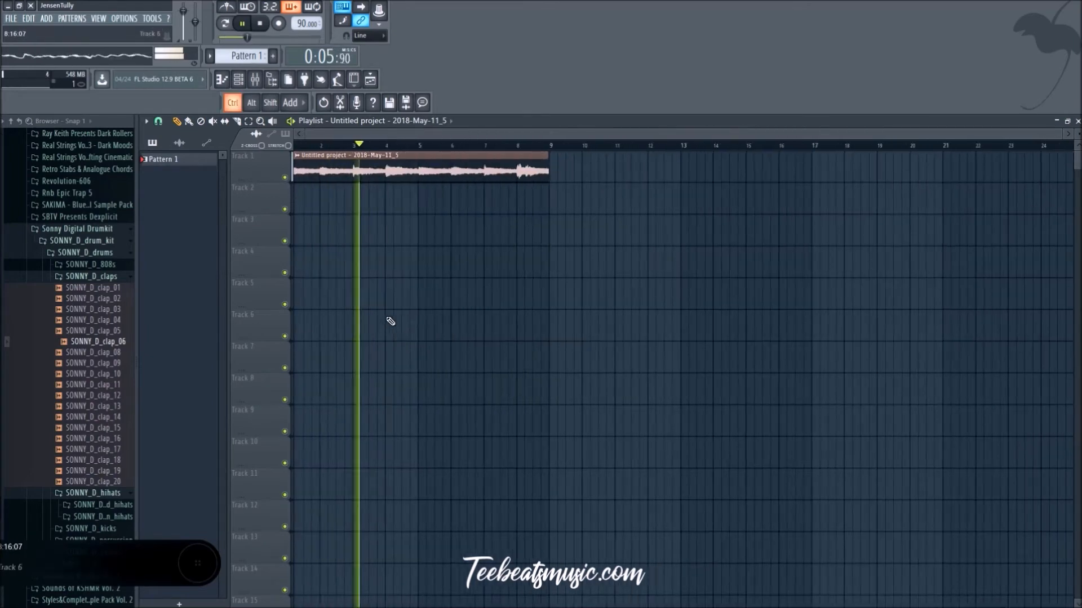
Step: Reopen Edison from the mixer track and extend the selection's end to about 21.532 seconds
left_click(255, 80)
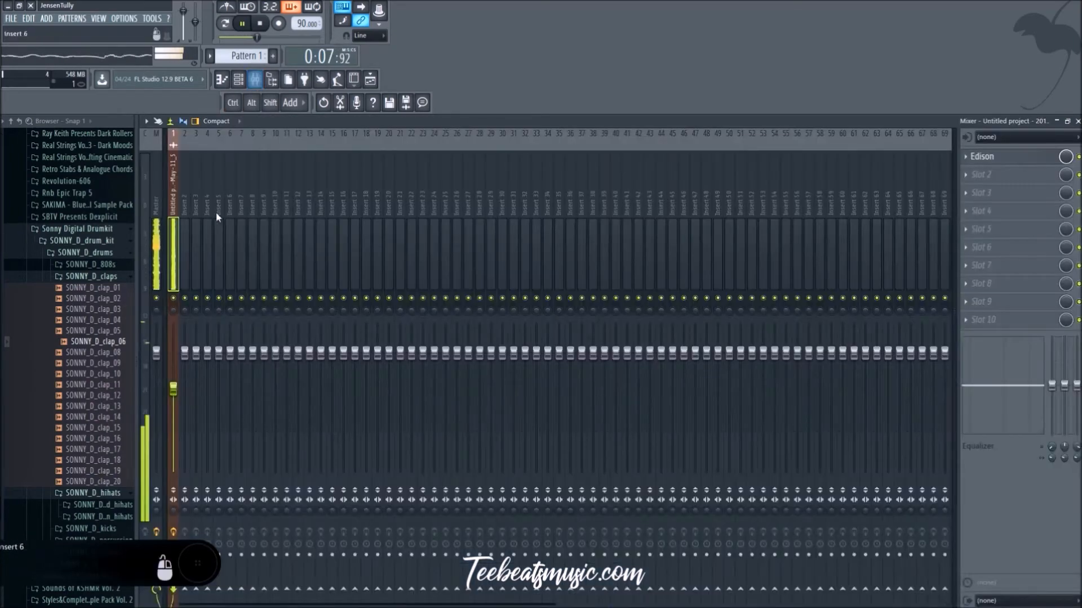
left_click(1002, 157)
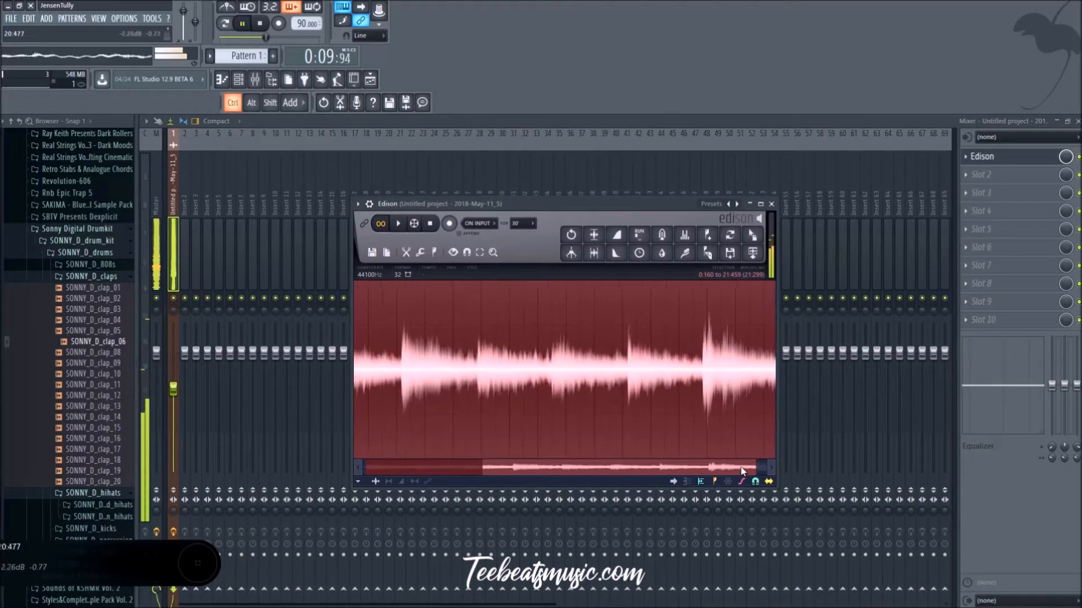
key("ctrl")
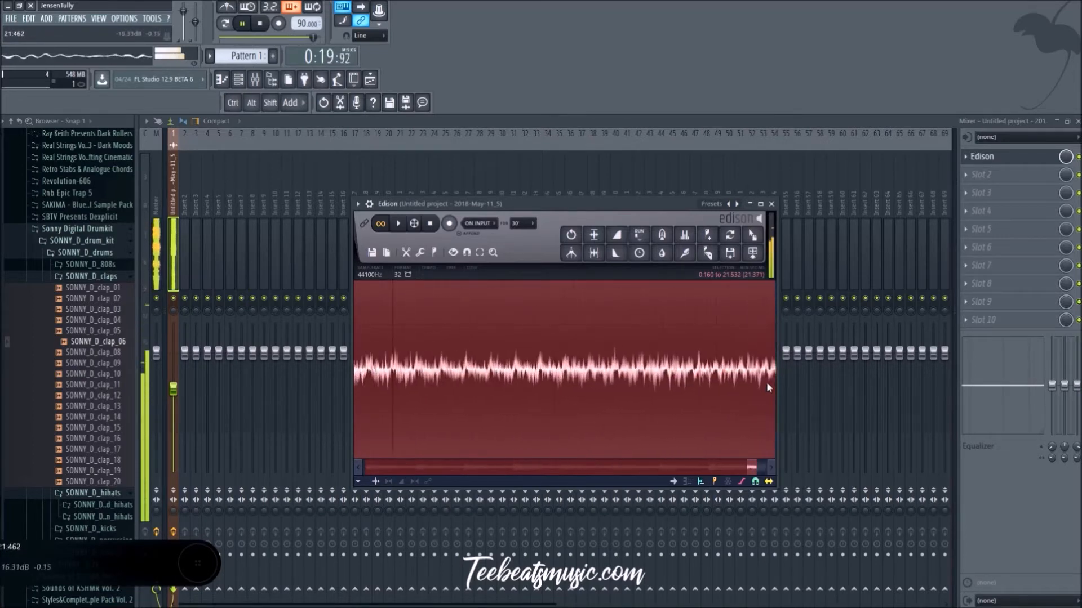
Step: Send the extended selection to the playlist as an audio clip and replace the earlier sample on Track 1 with it
left_click(752, 253)
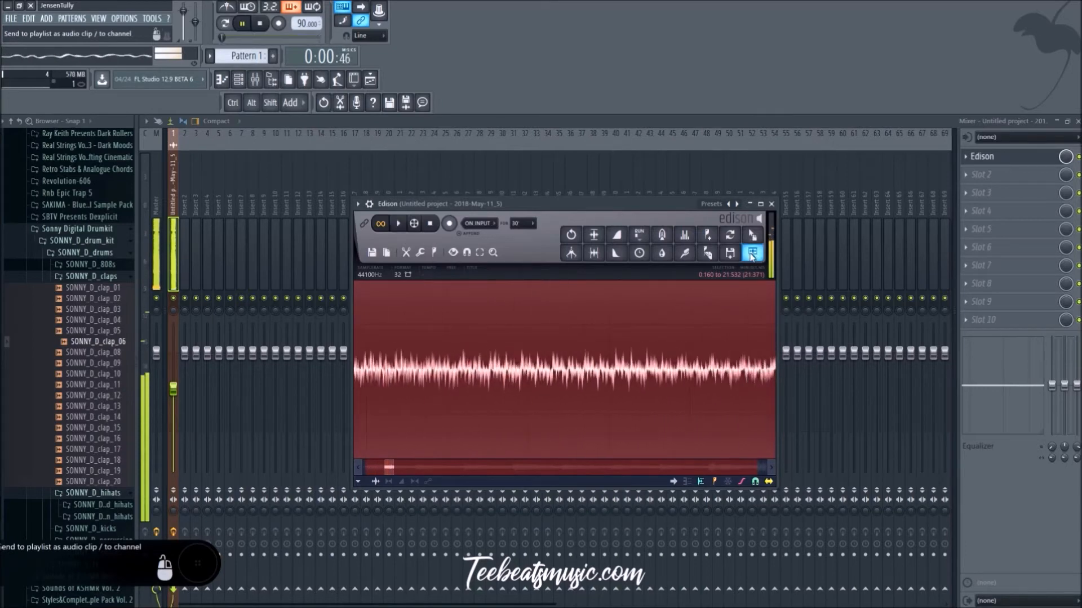
left_click(773, 205)
left_click(373, 81)
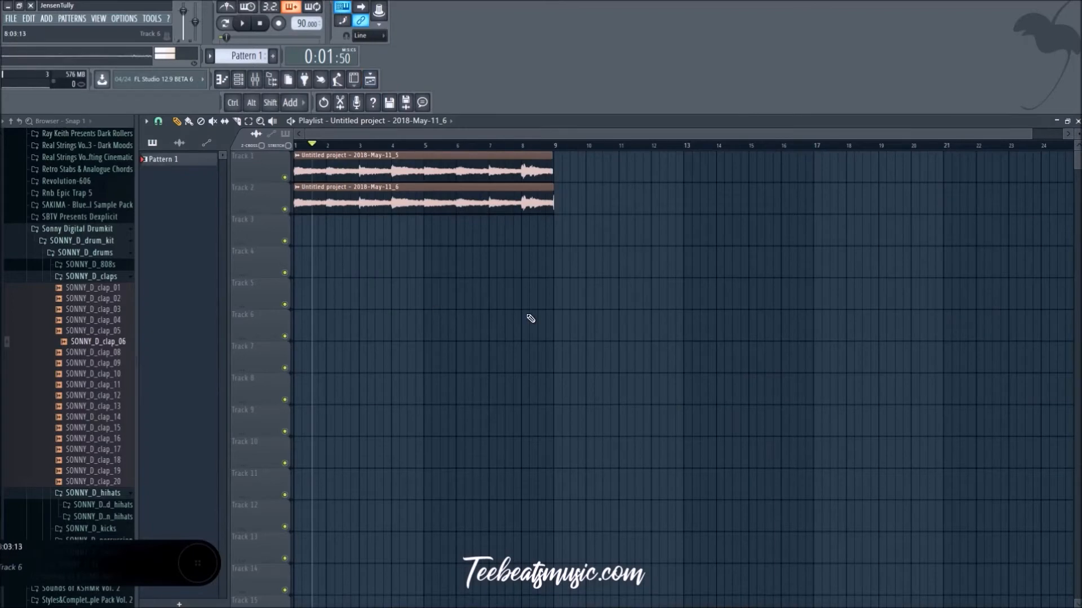
right_click(518, 161)
left_click_drag(500, 199, 501, 166)
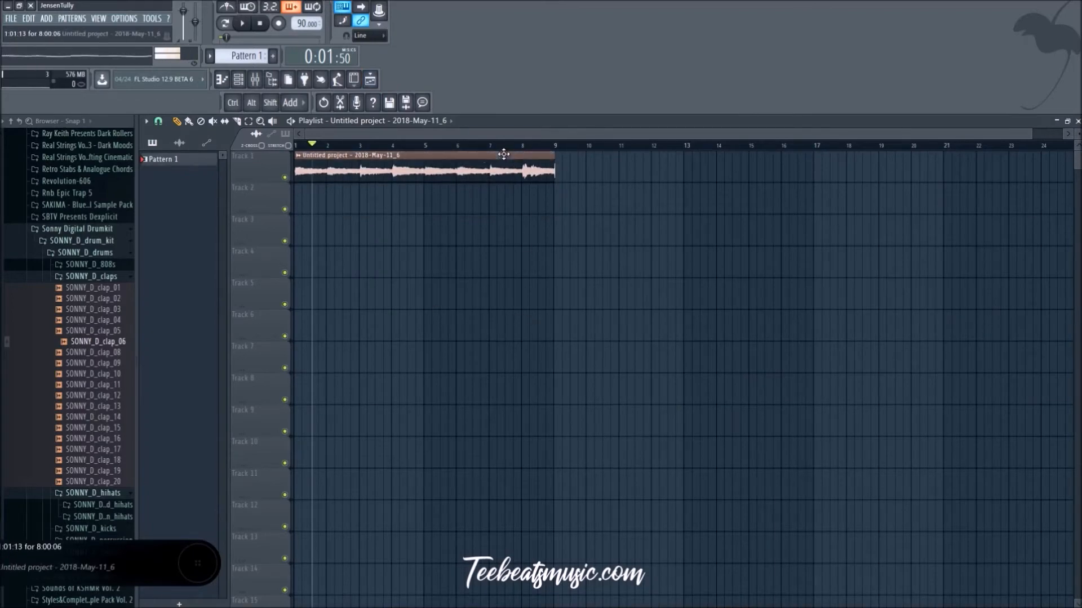
Step: Slice the Track 1 clip at bar 9 and delete the short piece that extends past it
scroll(543, 254, "up", 8)
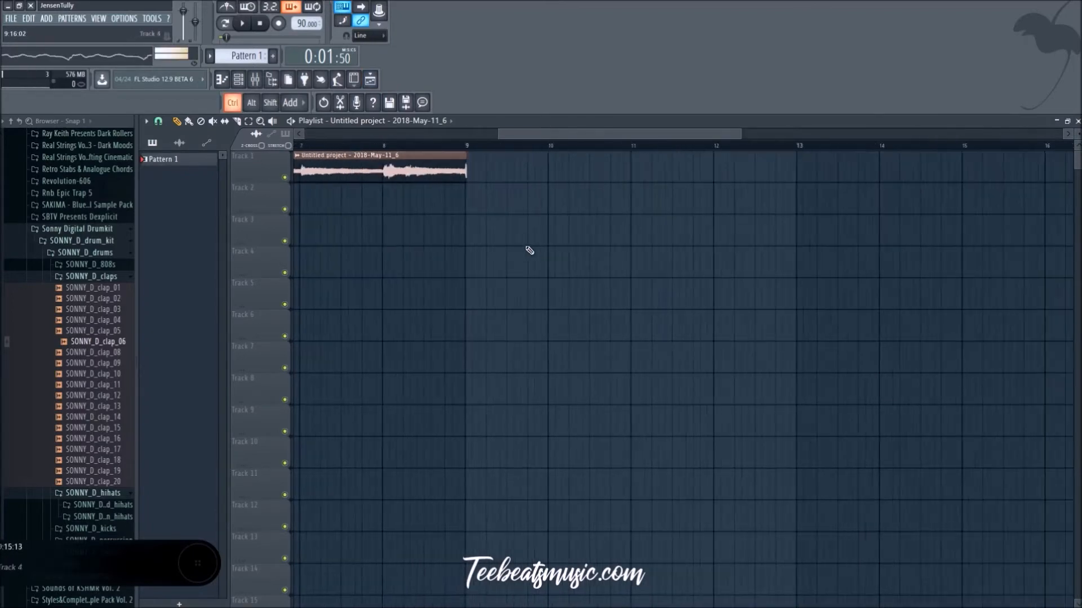
mouse_move(579, 135)
left_mouse_down()
mouse_move(544, 137)
mouse_move(562, 137)
left_mouse_up()
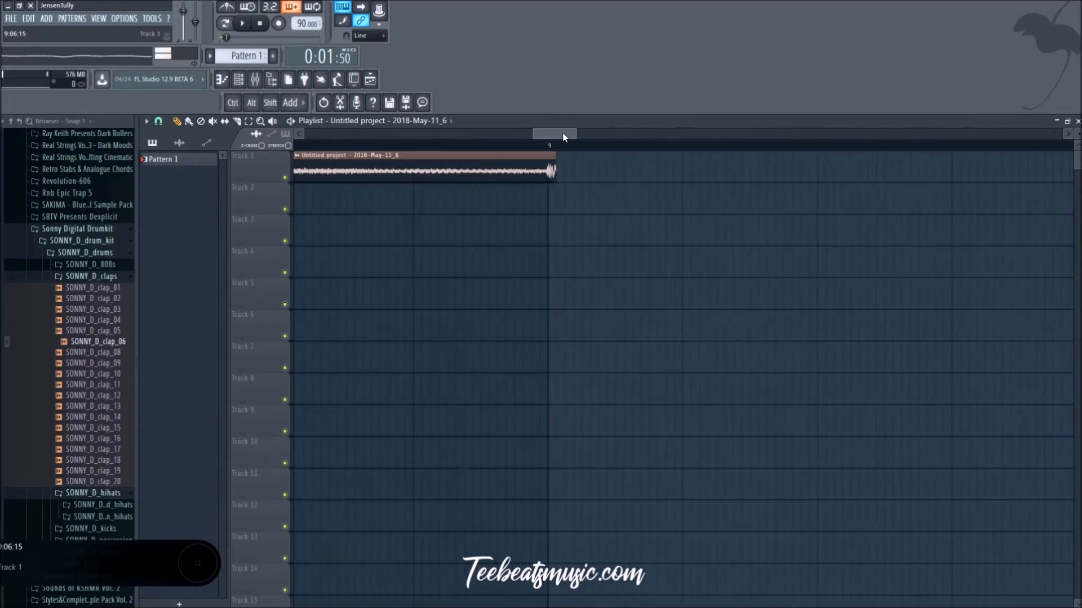
scroll(558, 196, "up", 5)
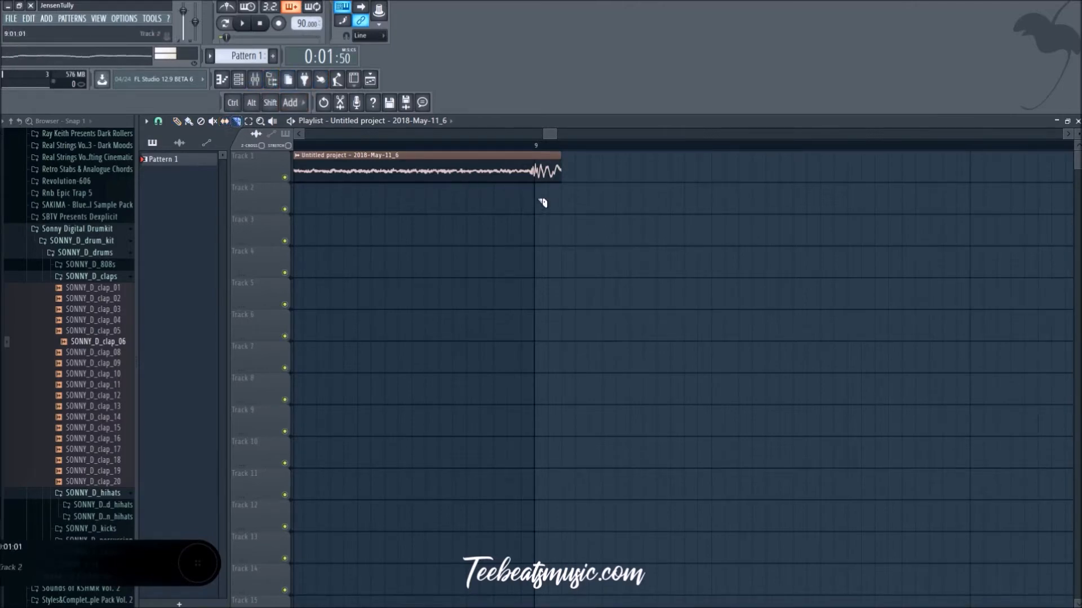
left_click_drag(536, 155, 561, 183)
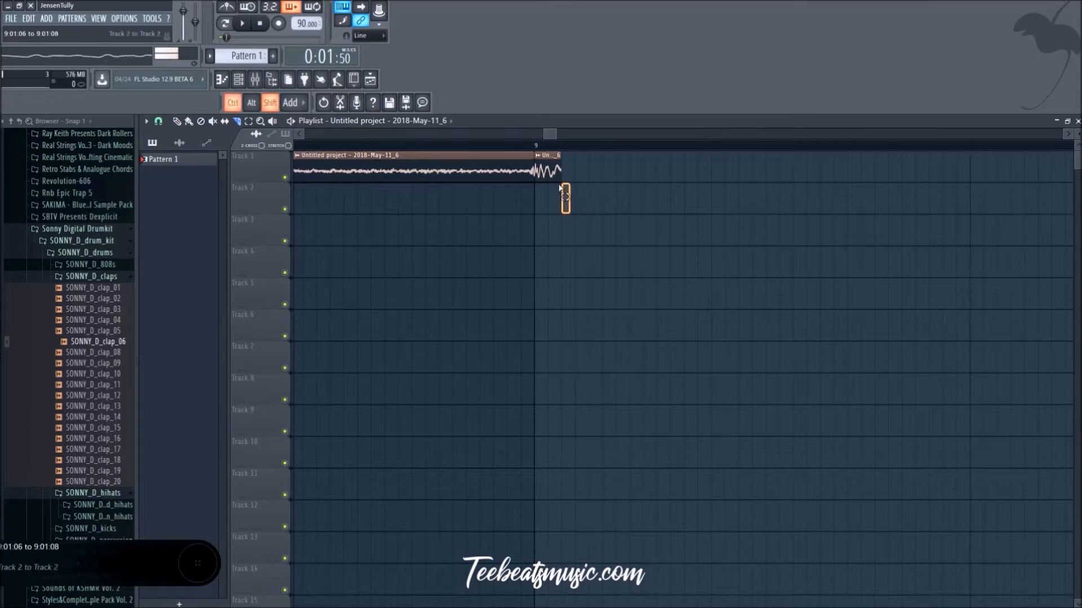
scroll(473, 298, "up", 5, "ctrl")
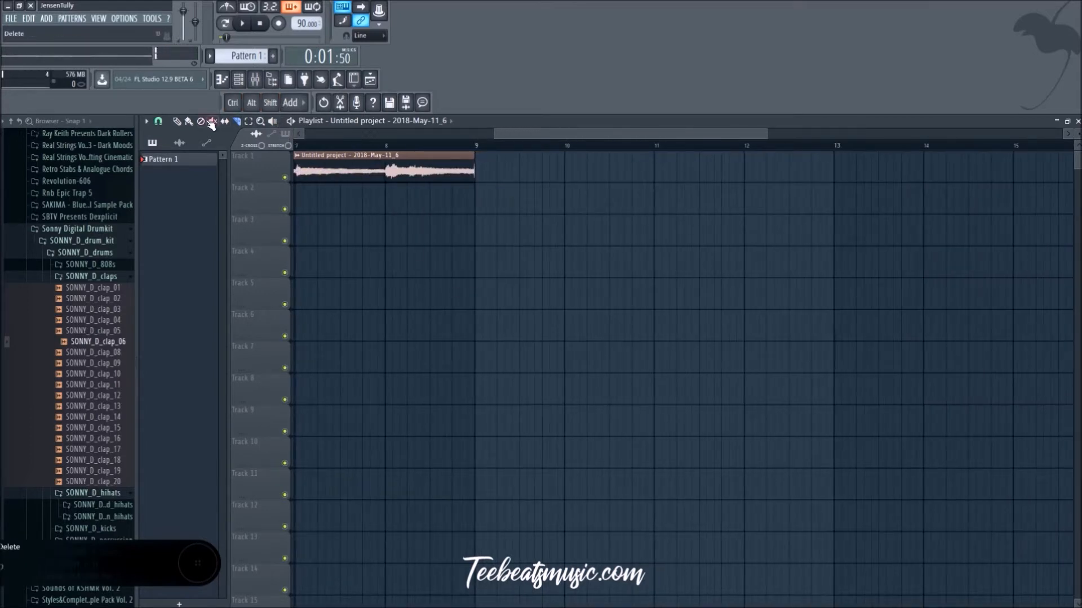
Step: Play the trimmed clip from midway through bar 7 to check its ending at bar 9, and stop playback
left_click(340, 147)
key("space")
mouse_move(458, 172)
left_mouse_down("shift")
mouse_move(686, 188)
mouse_move(1080, 172)
left_mouse_up("shift")
right_click(620, 169)
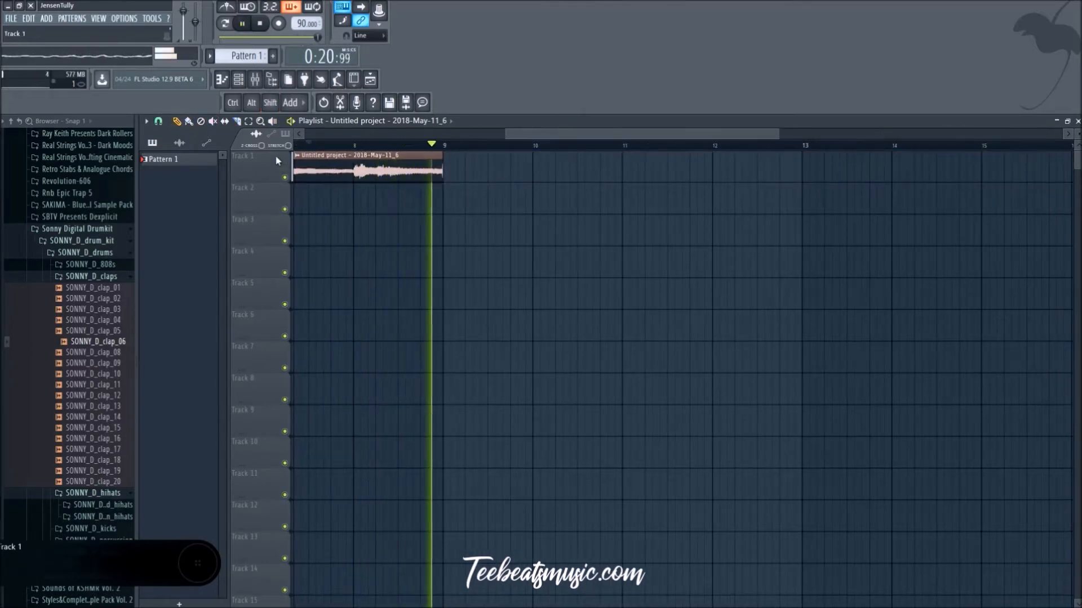
key("space")
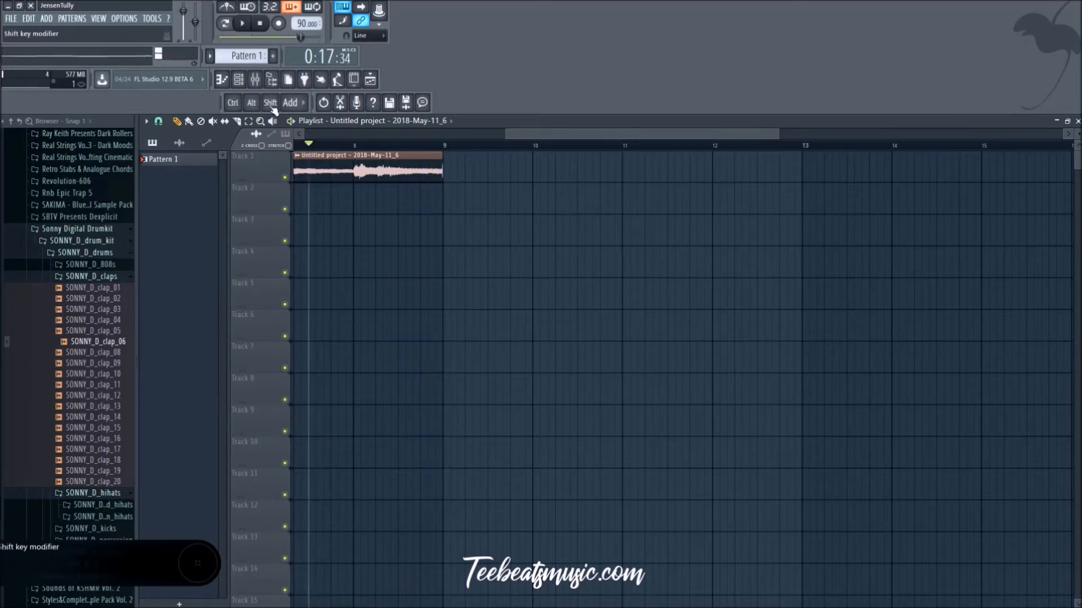
Step: Change the playlist's snap setting and duplicate the Track 1 audio clip directly after itself, from bar 9 to bar 17
left_click(243, 84)
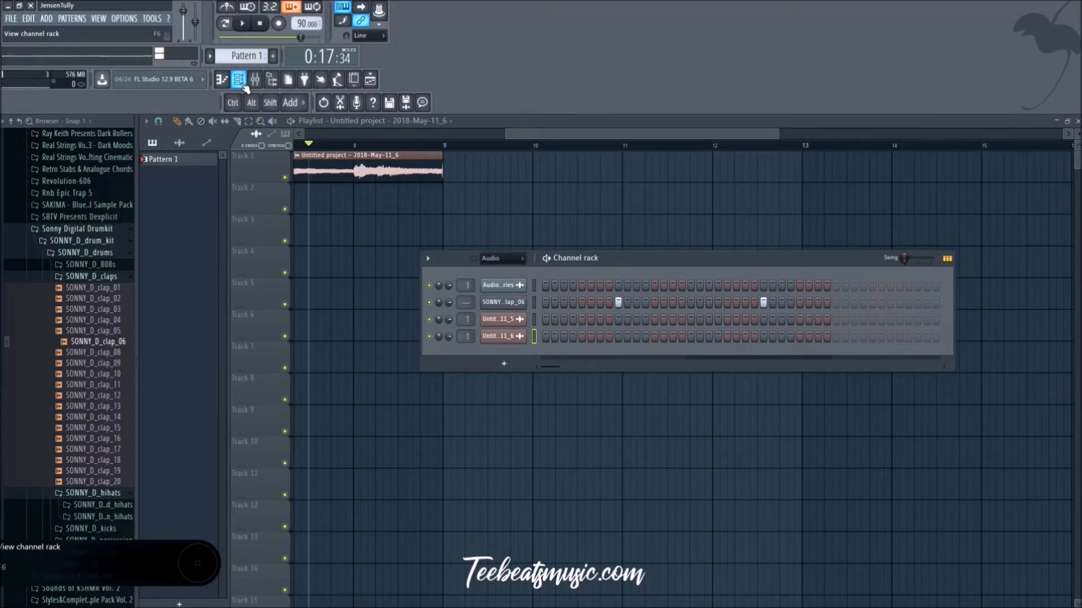
left_click(243, 84)
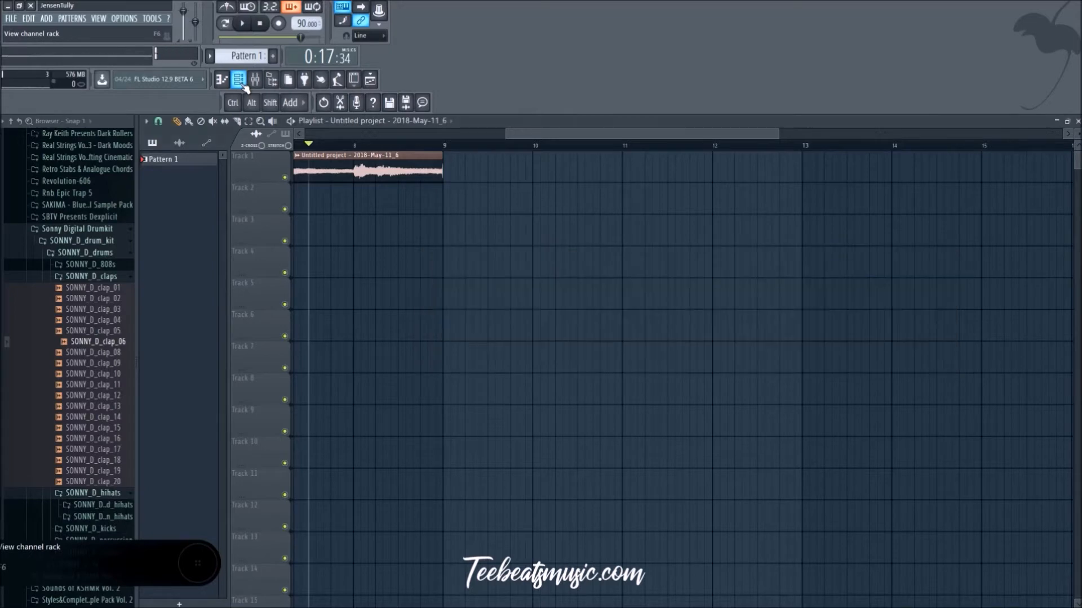
left_click(157, 123)
left_click(175, 218)
left_click_drag(442, 171, 1065, 172)
scroll(551, 347, "down", 5, "ctrl")
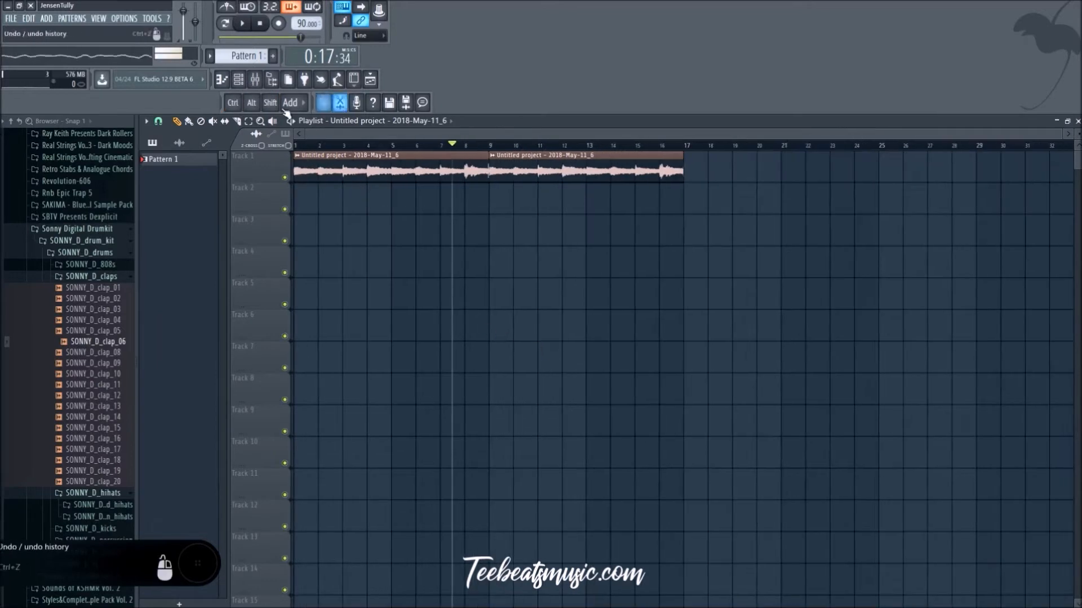
Step: Try a quick fade-out of about 22% in the Track 1 clip's sample settings, and reset it
double_click(459, 169)
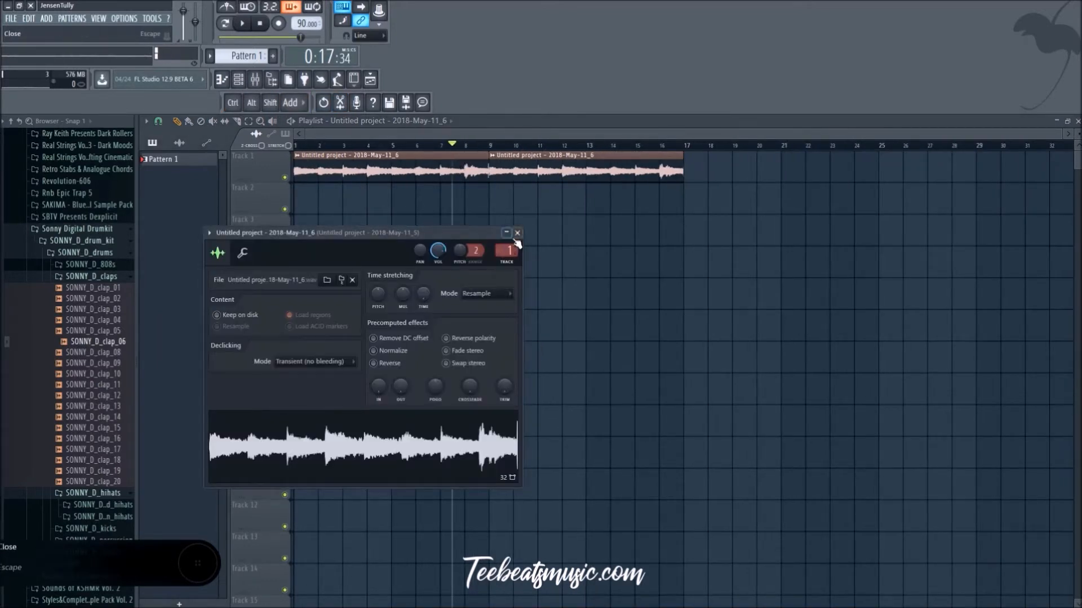
left_click(517, 233)
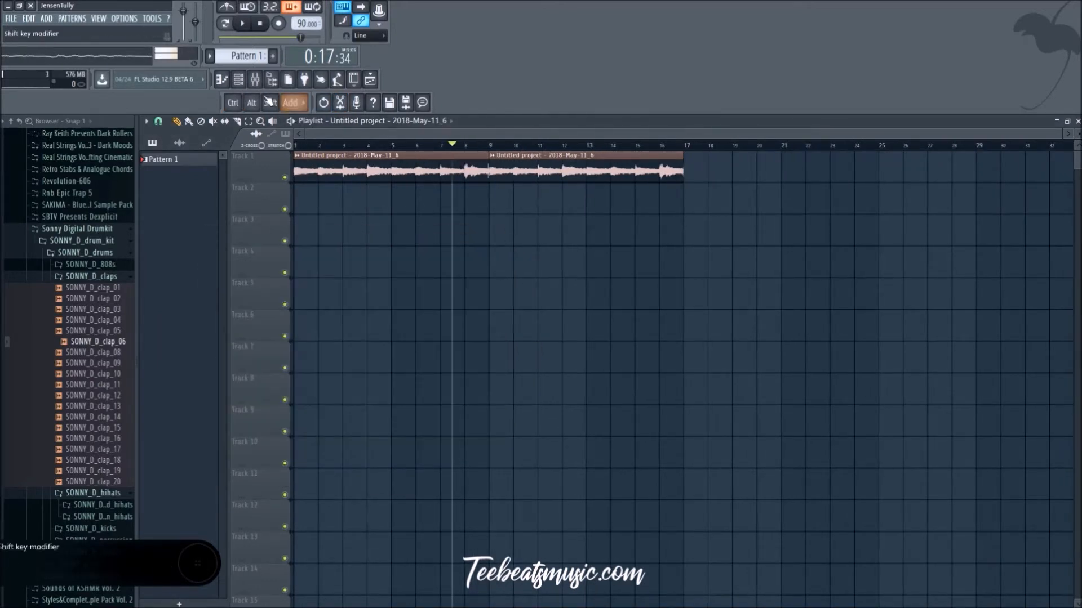
double_click(401, 180)
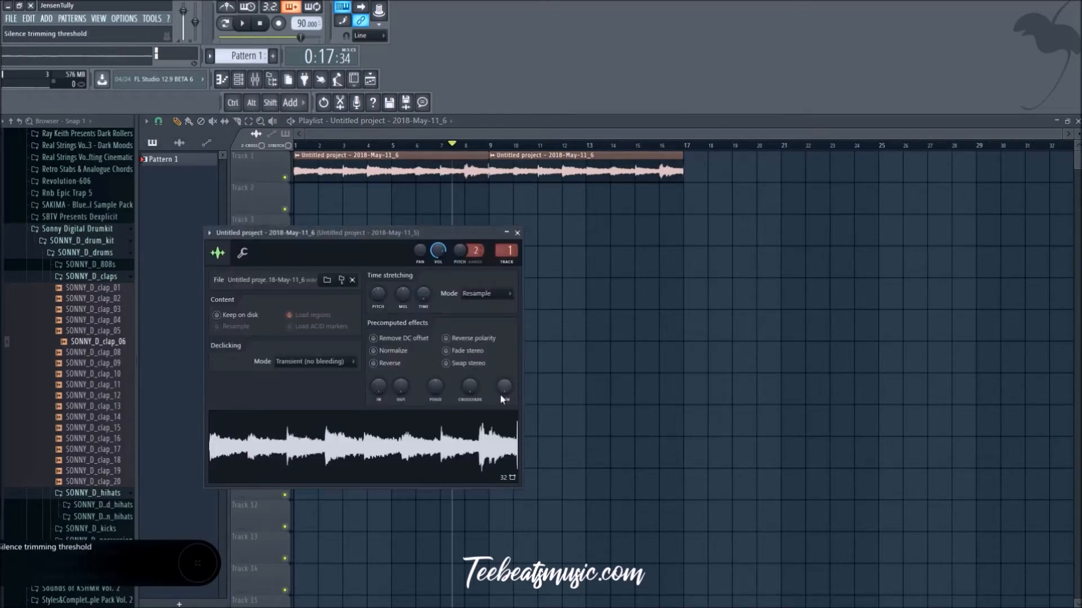
left_click_drag(400, 387, 400, 371)
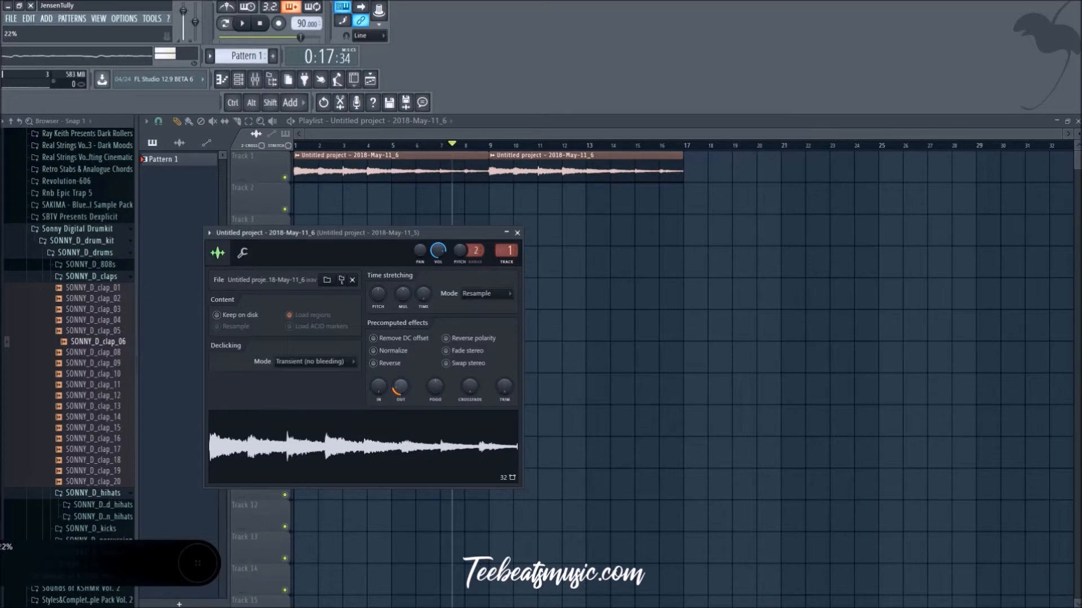
right_click(401, 389)
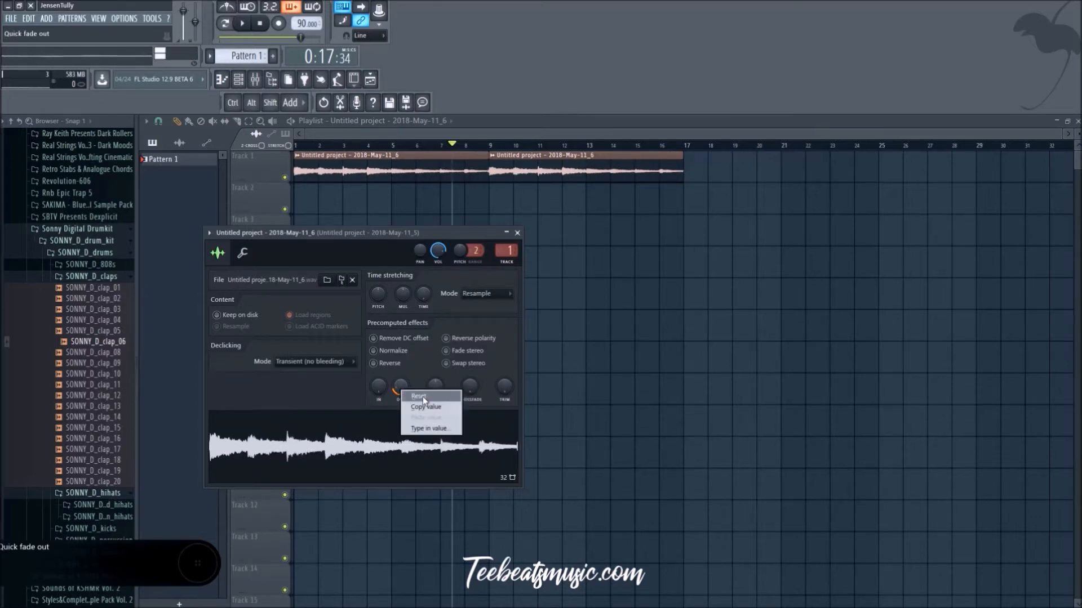
left_click(419, 397)
left_click(517, 232)
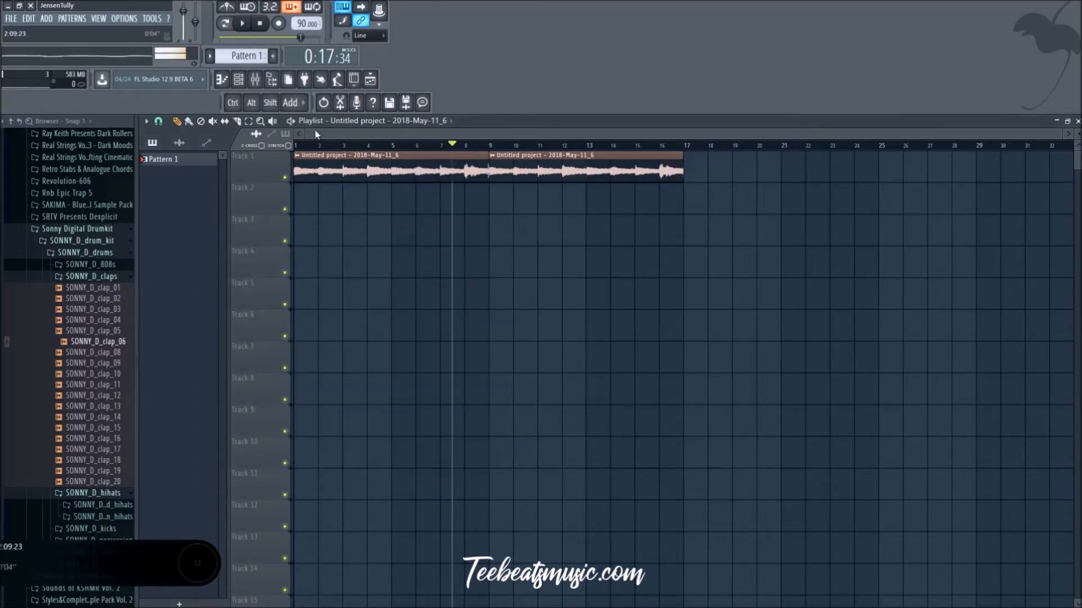
Step: Route the channel of the newest sample, ending in 11_6, to mixer track 2
left_click(238, 80)
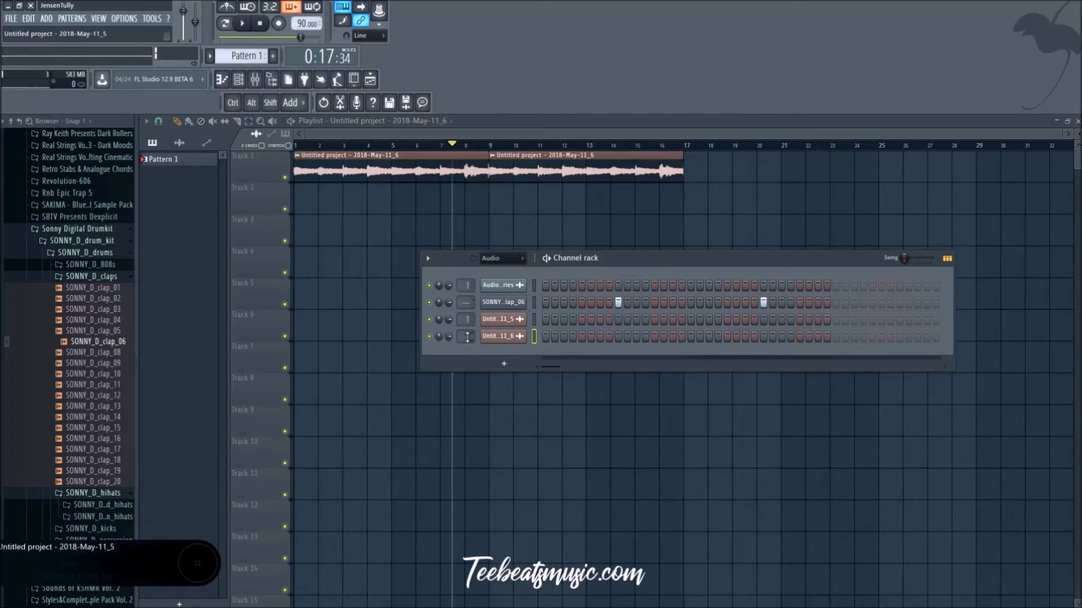
left_click(260, 82)
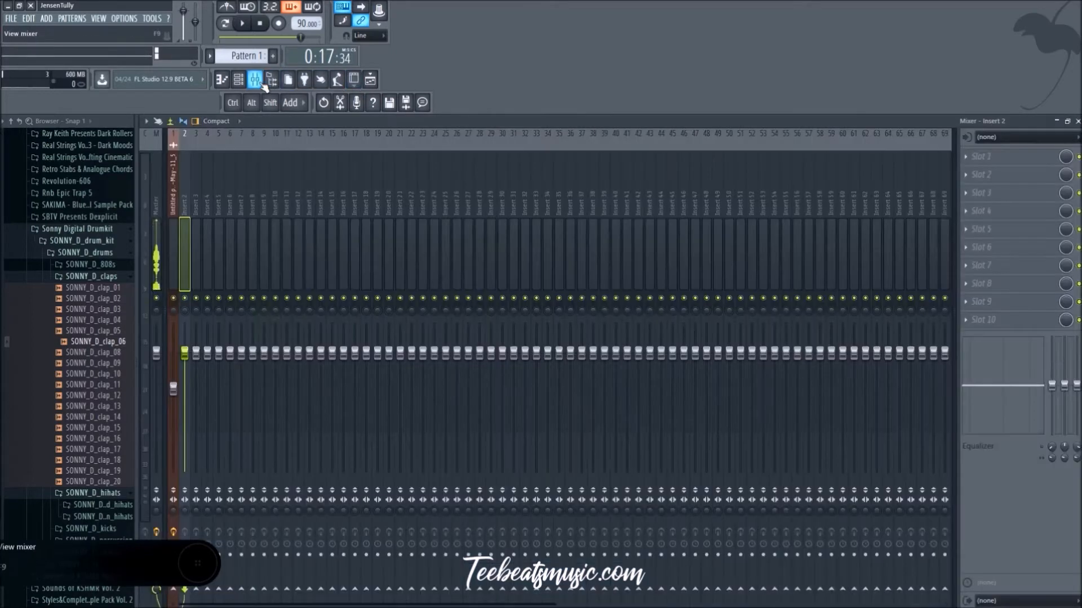
left_click(240, 81)
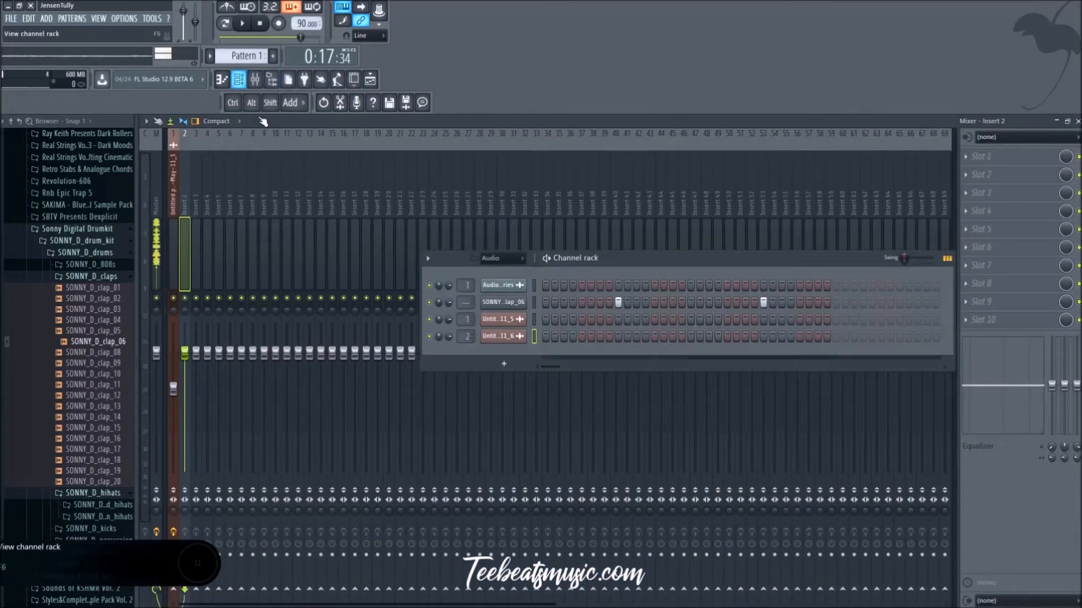
left_click(509, 337)
right_click(408, 420)
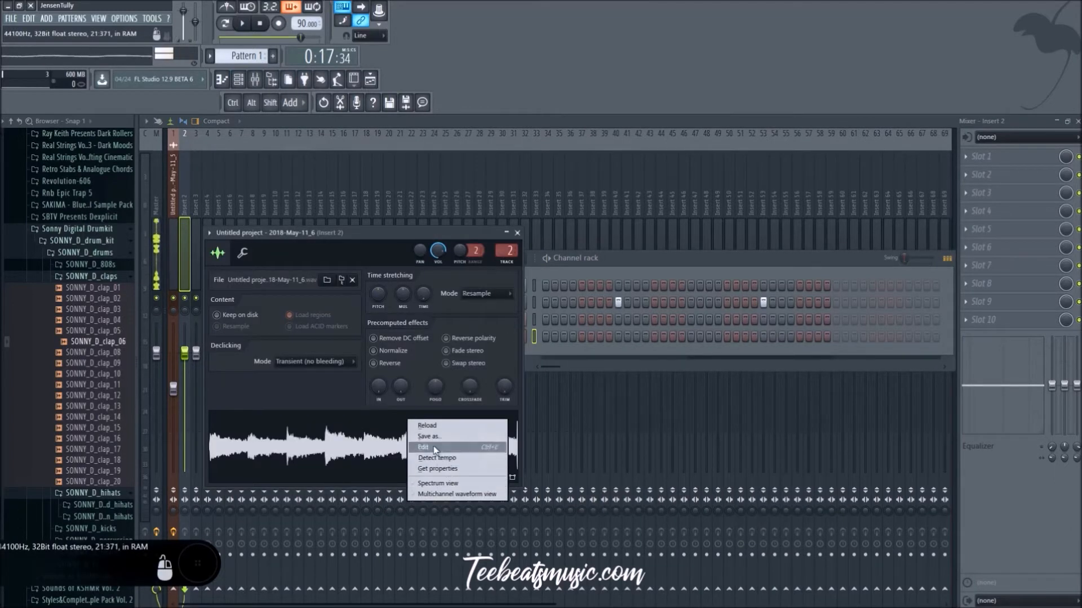
left_click(518, 236)
left_click(517, 233)
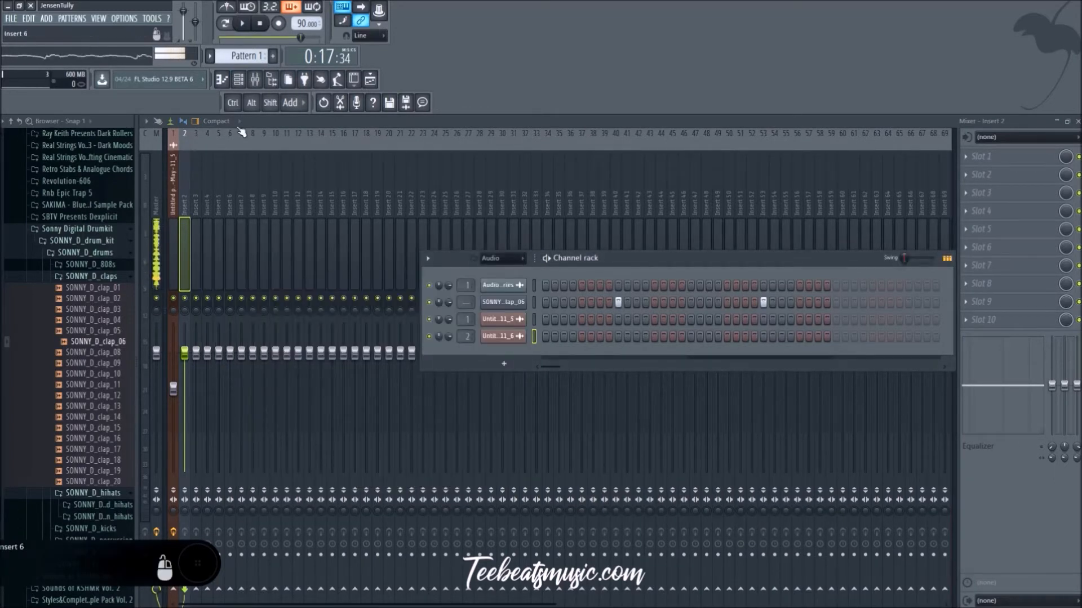
left_click(238, 79)
Step: Load Edison in the first effect slot of mixer Insert 2 and record the sample's playback into it
left_click(980, 156)
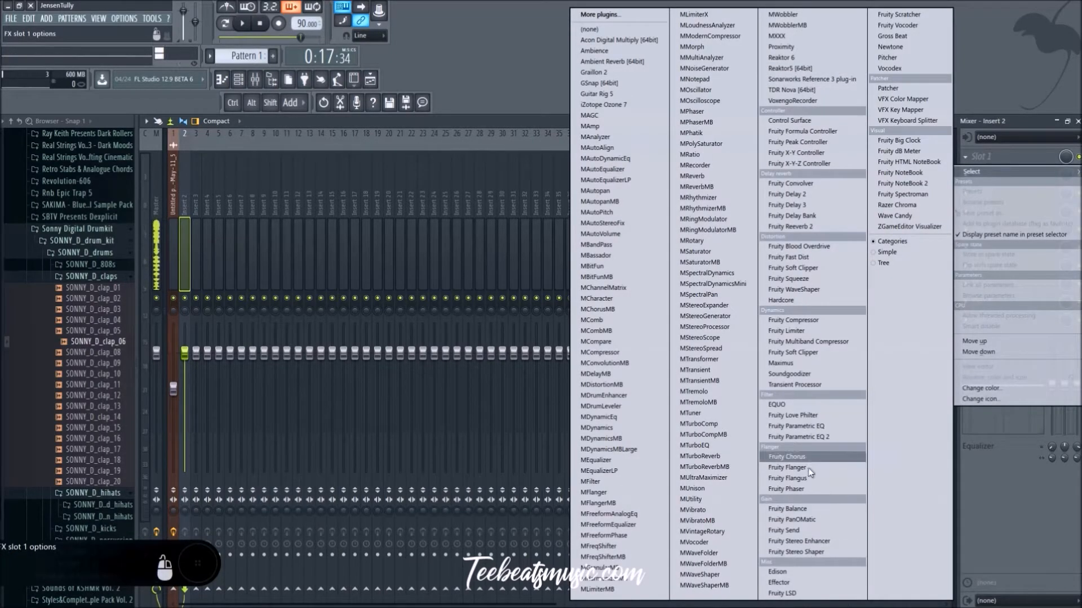
left_click(779, 572)
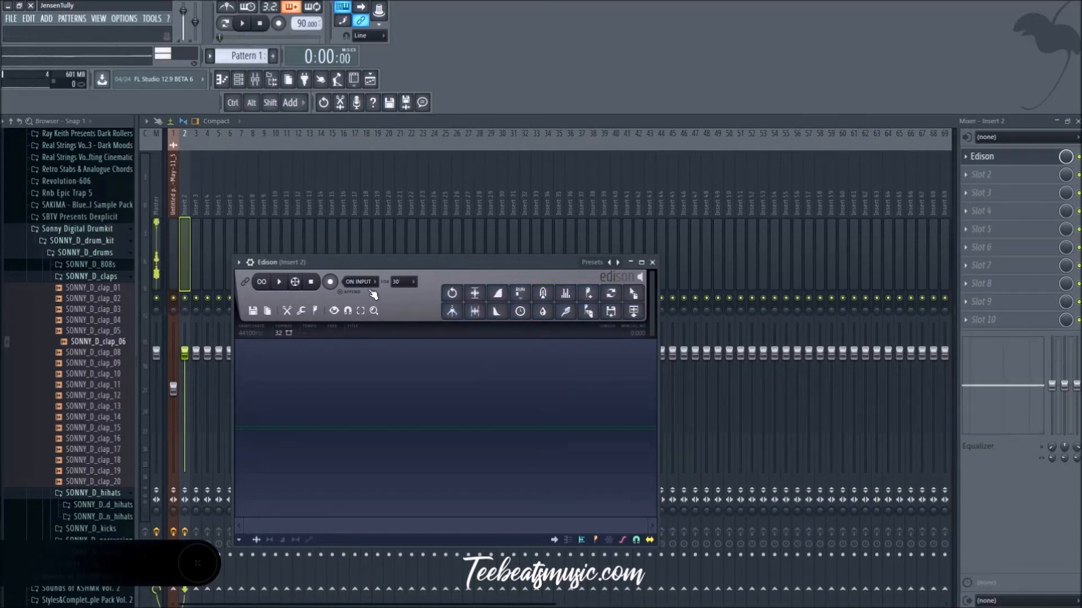
left_click(330, 282)
left_click(250, 24)
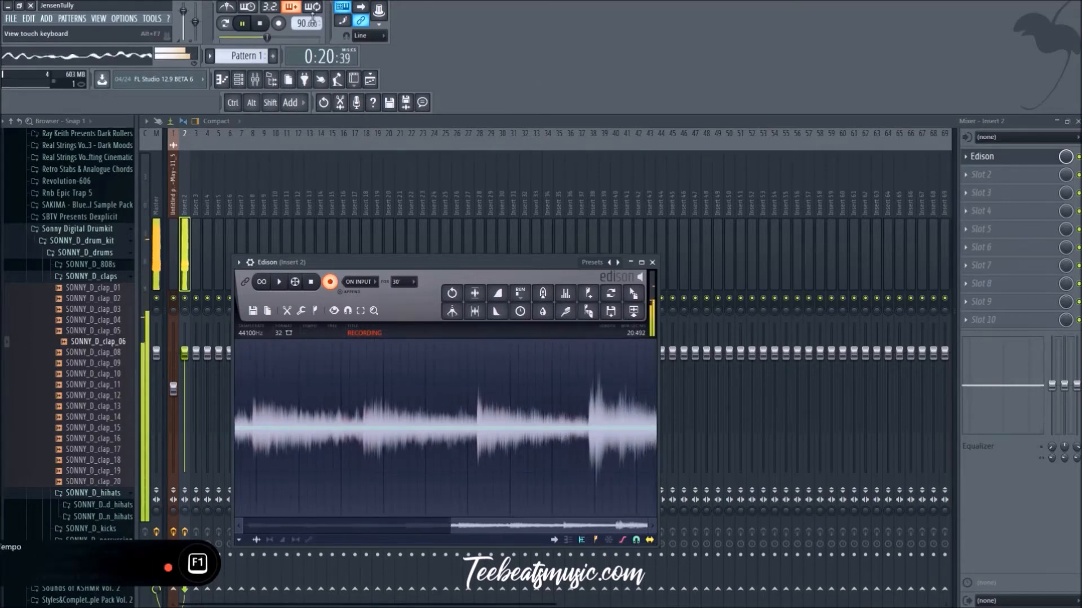
left_click(247, 26)
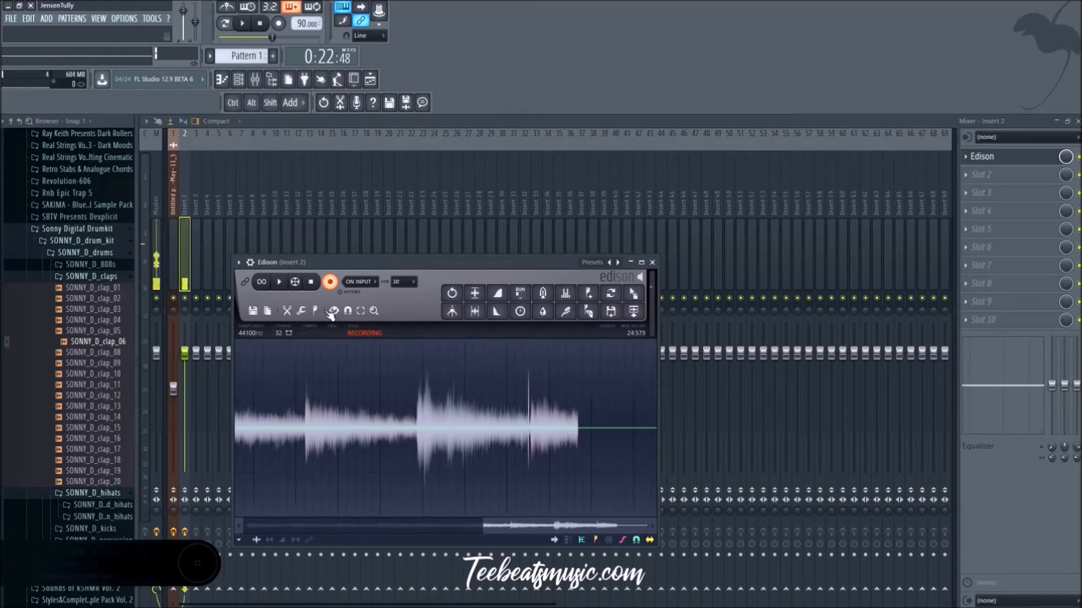
left_click(331, 283)
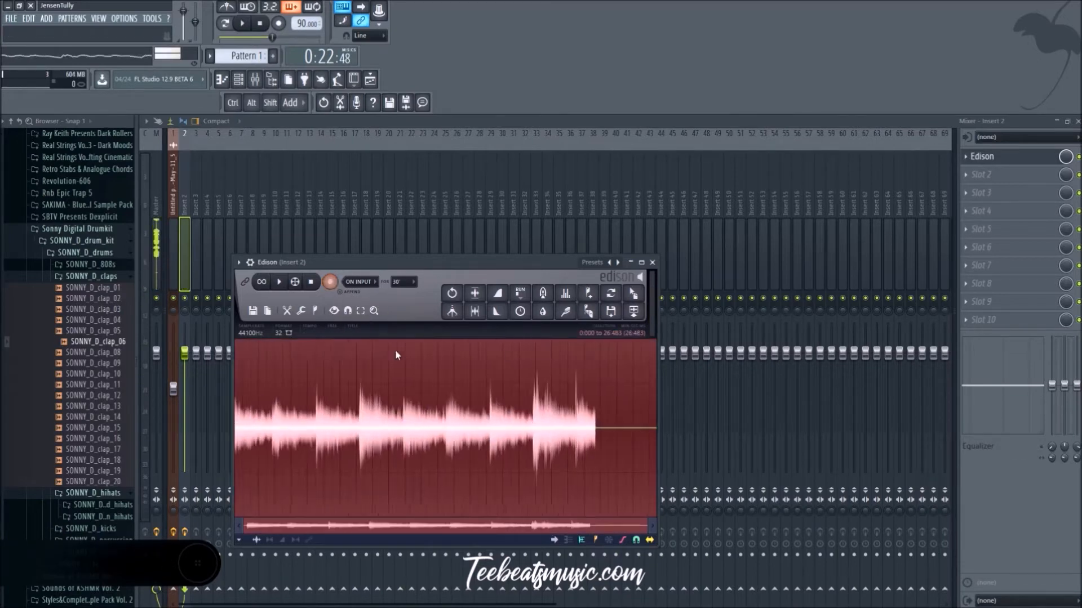
Step: Select the unwanted audio after the click near the recording's end, from about 21.546 to 23.536 seconds, and delete it
right_click(607, 441)
scroll(584, 448, "up", 8)
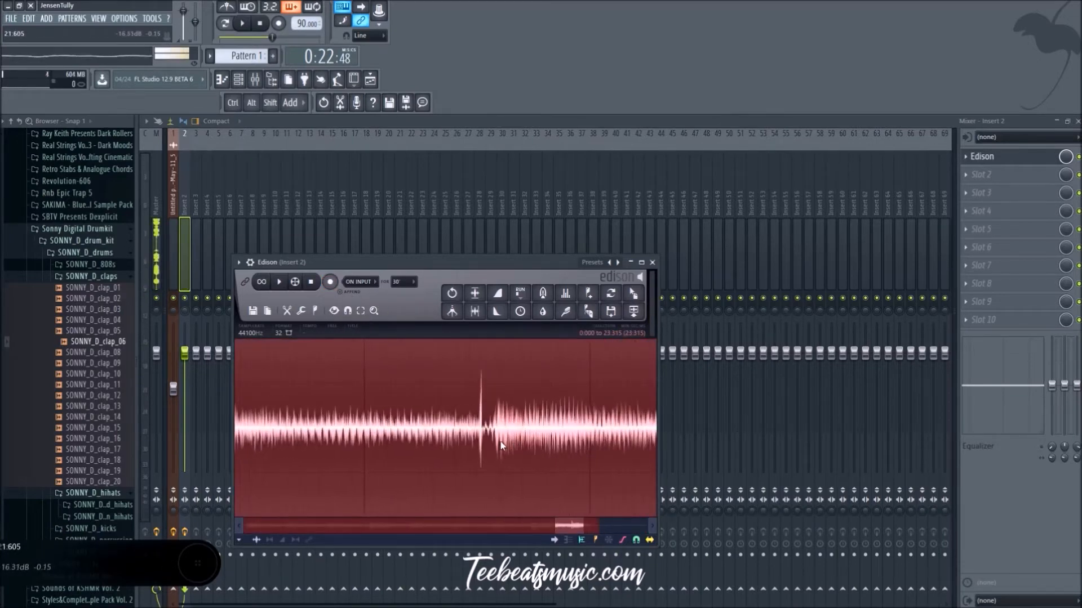
right_click(484, 449)
left_click_drag(484, 448, 490, 449)
scroll(475, 465, "up", 4)
scroll(486, 463, "up", 1)
left_click(475, 462)
scroll(512, 459, "down", 6)
mouse_move(512, 454)
left_mouse_down()
mouse_move(757, 454)
mouse_move(741, 455)
left_mouse_up()
right_click(449, 463)
right_click(395, 458)
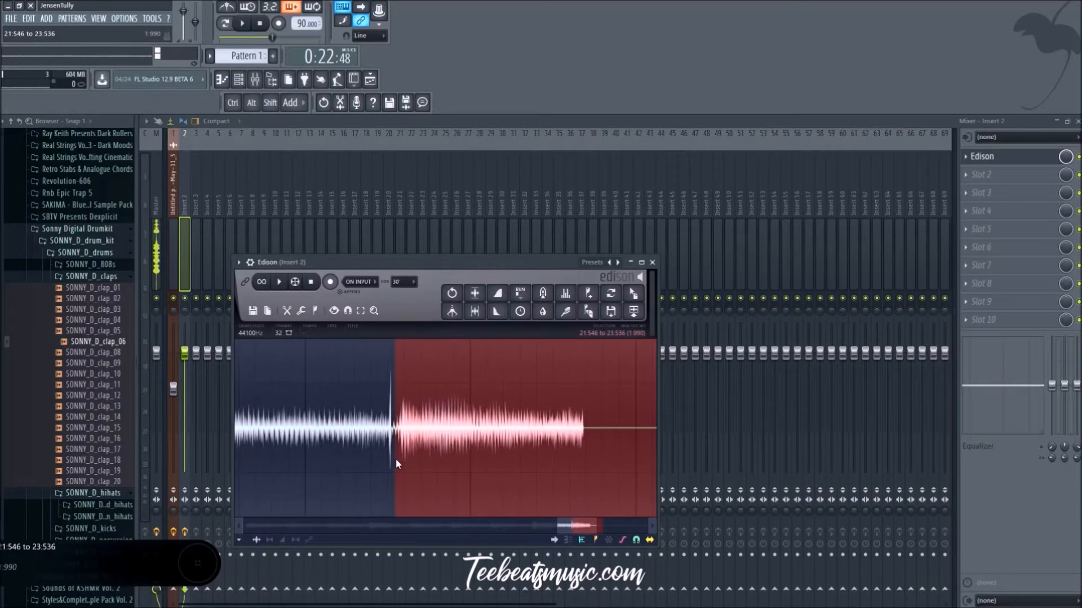
scroll(395, 460, "up", 6)
right_click(374, 458)
right_click(390, 458)
key("Delete")
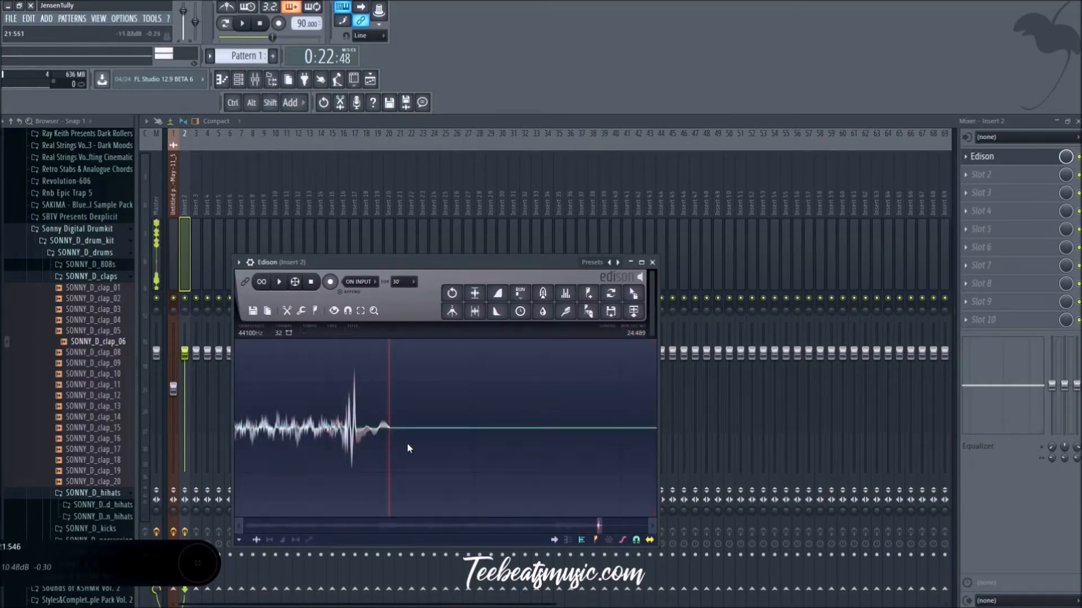
Step: Select the remaining silence from about 21.542 to 24.489 seconds and delete it, including the leftover click at the cut
scroll(400, 447, "down", 2)
scroll(399, 450, "down", 4)
scroll(406, 451, "up", 1)
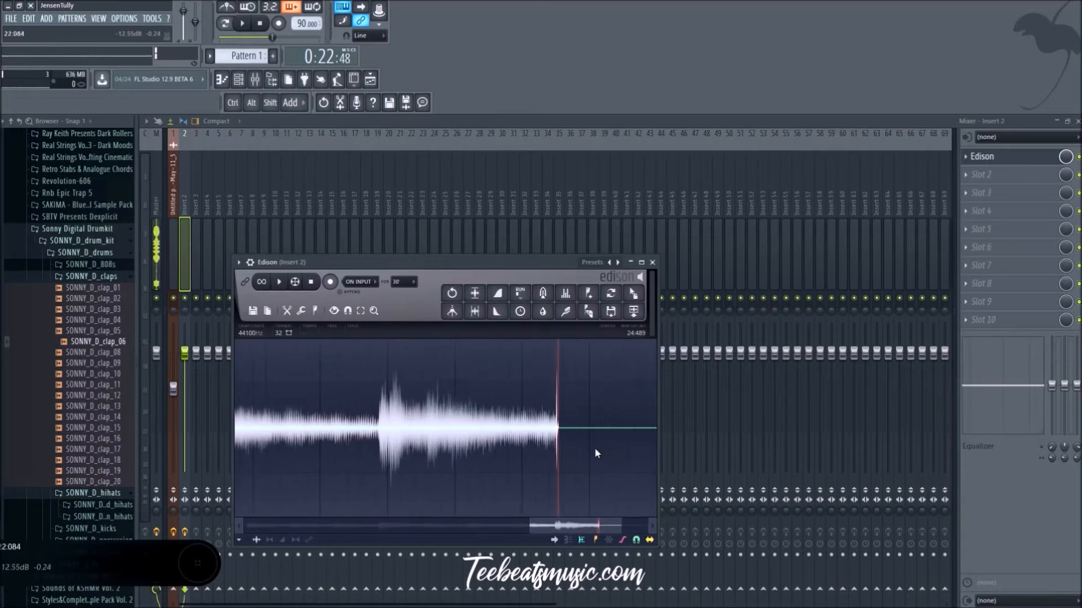
scroll(593, 447, "up", 5)
mouse_move(350, 466)
left_mouse_down()
mouse_move(393, 454)
mouse_move(833, 451)
mouse_move(798, 449)
left_mouse_up()
left_click(393, 454)
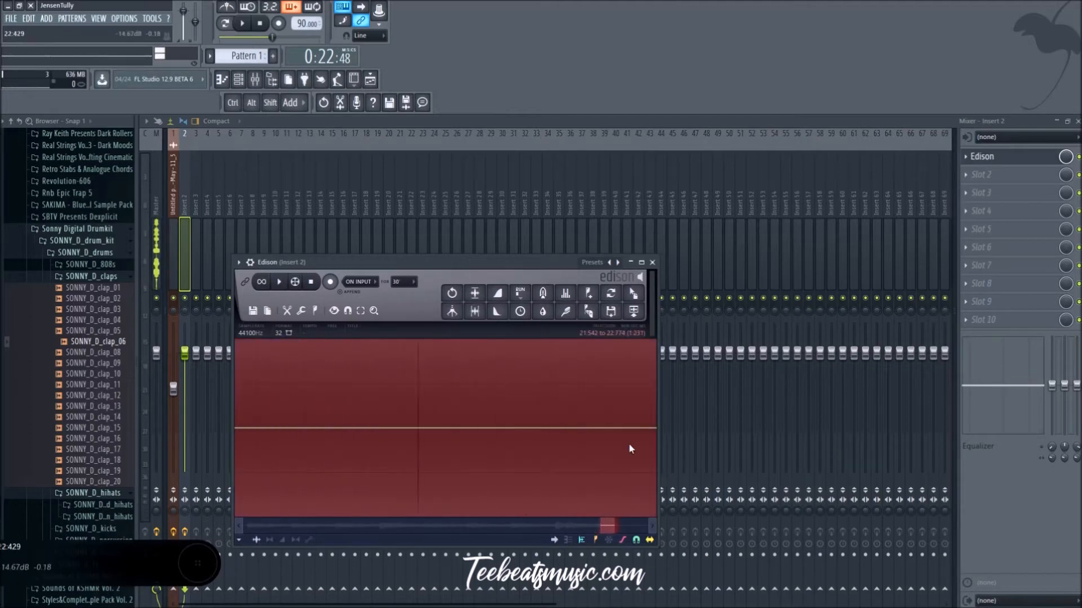
scroll(596, 451, "down", 6)
left_click_drag(619, 453, 892, 470)
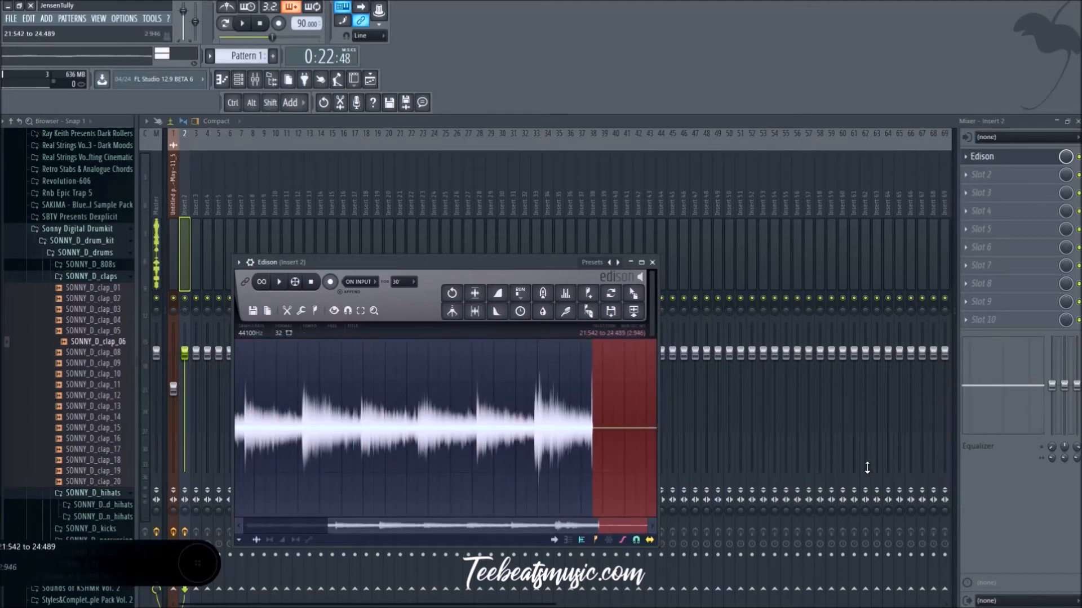
key("Delete")
Step: Fade out the recording from about 21.486 to 21.542 seconds and send it to the playlist as an audio clip
scroll(639, 479, "up", 5)
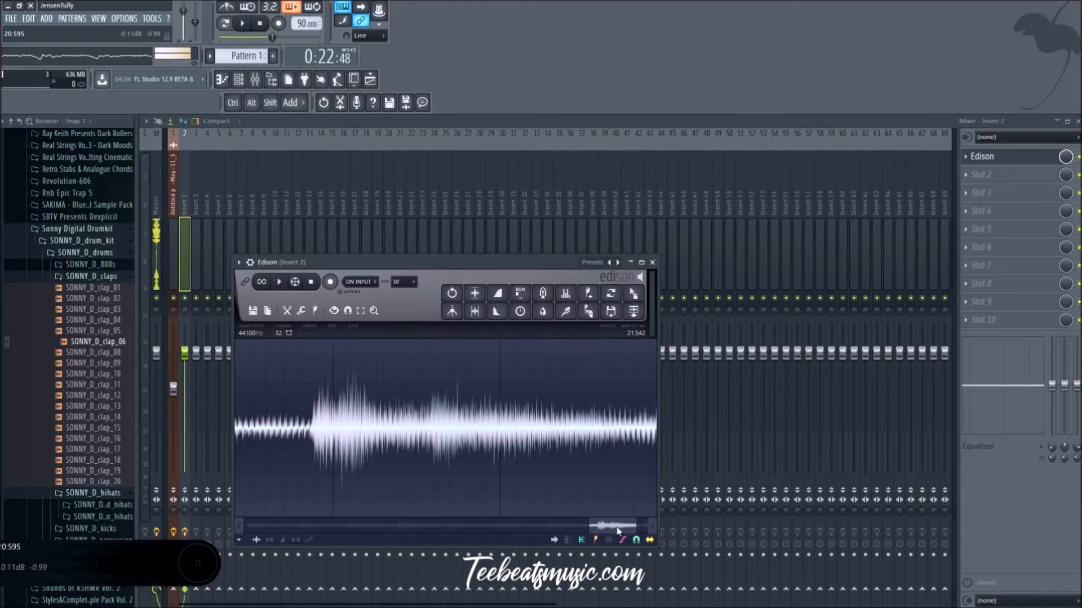
left_click_drag(646, 465, 668, 464)
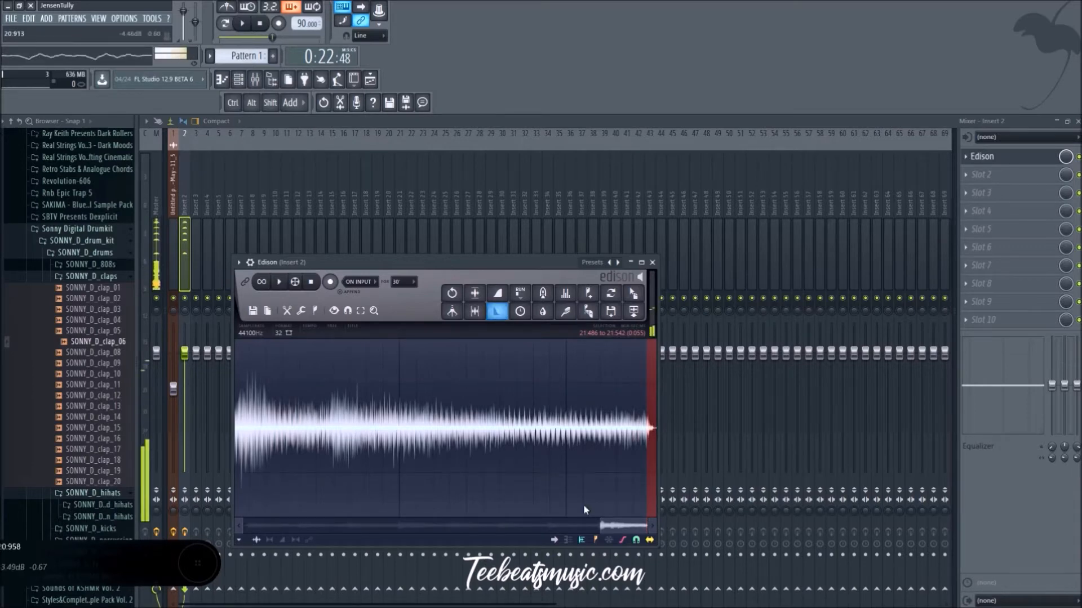
left_click(633, 312)
left_click(652, 262)
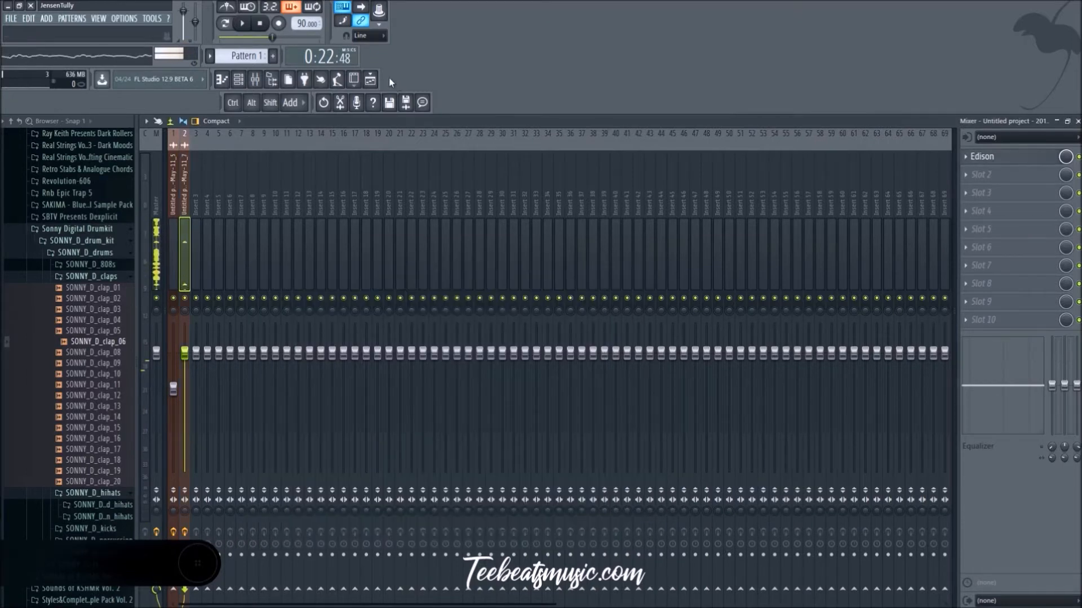
Step: Reopen Edison from mixer track 2 and select the recording from about 0.182 to 21.542 seconds, leaving out the silence at its start
left_click(370, 81)
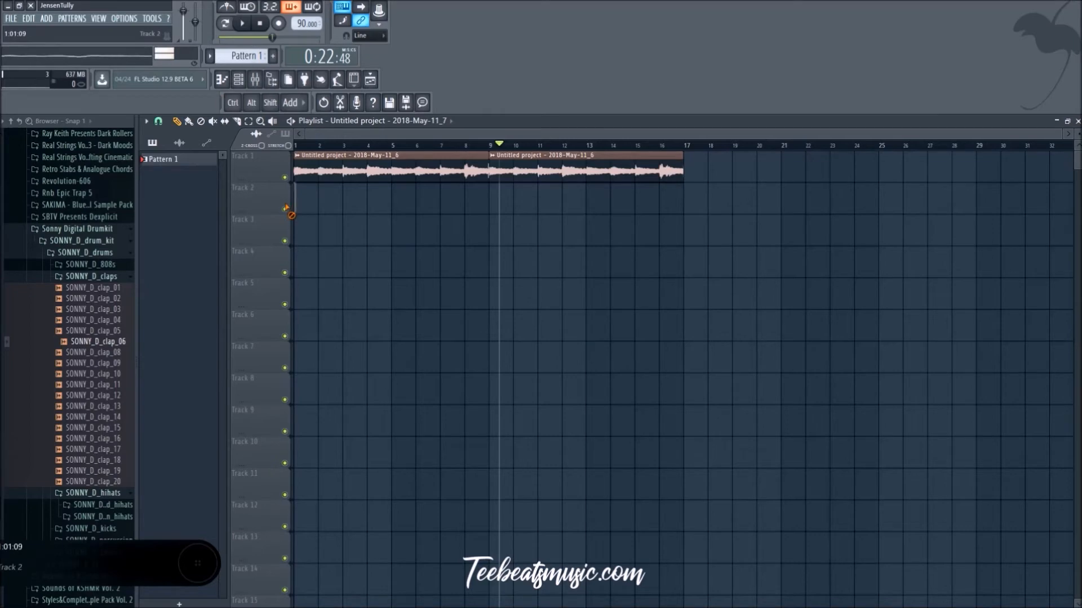
left_click(241, 83)
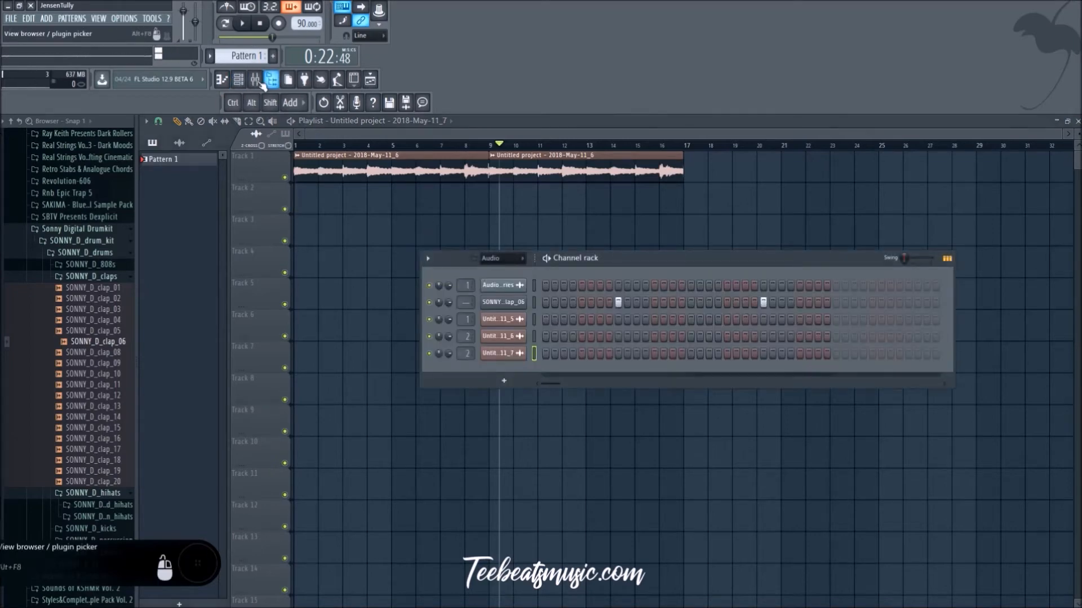
left_click(258, 80)
left_click(997, 165)
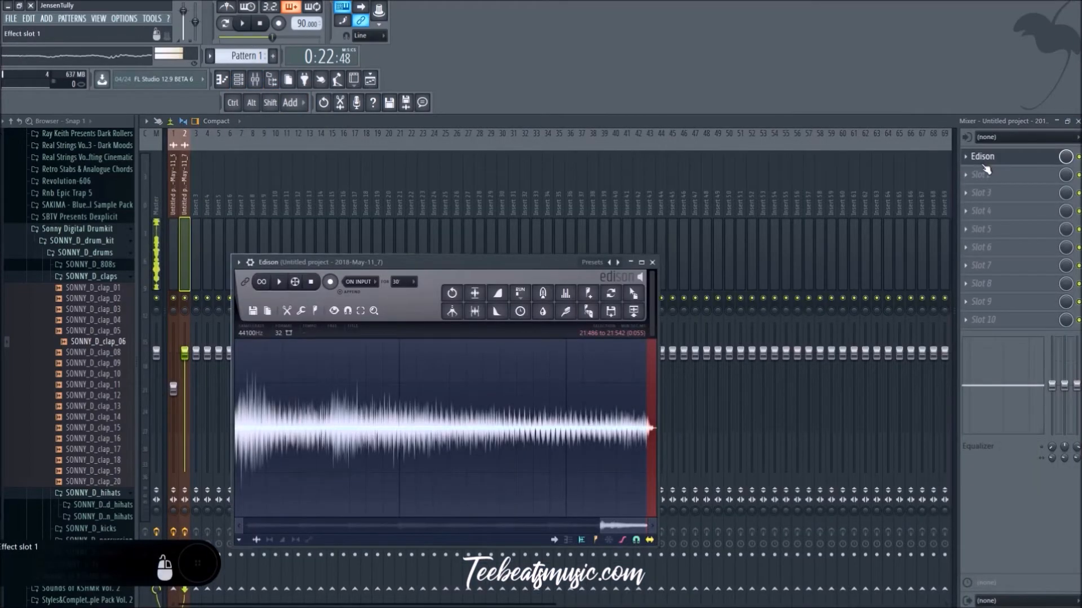
left_click_drag(650, 437, 78, 461)
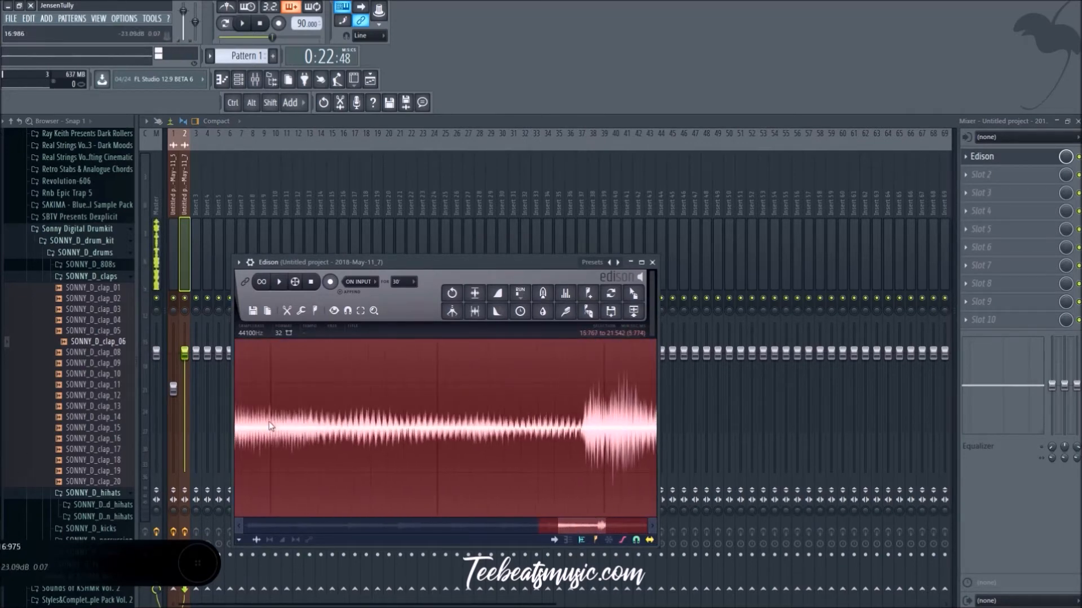
scroll(270, 424, "down", 5)
left_click_drag(477, 436, 216, 450)
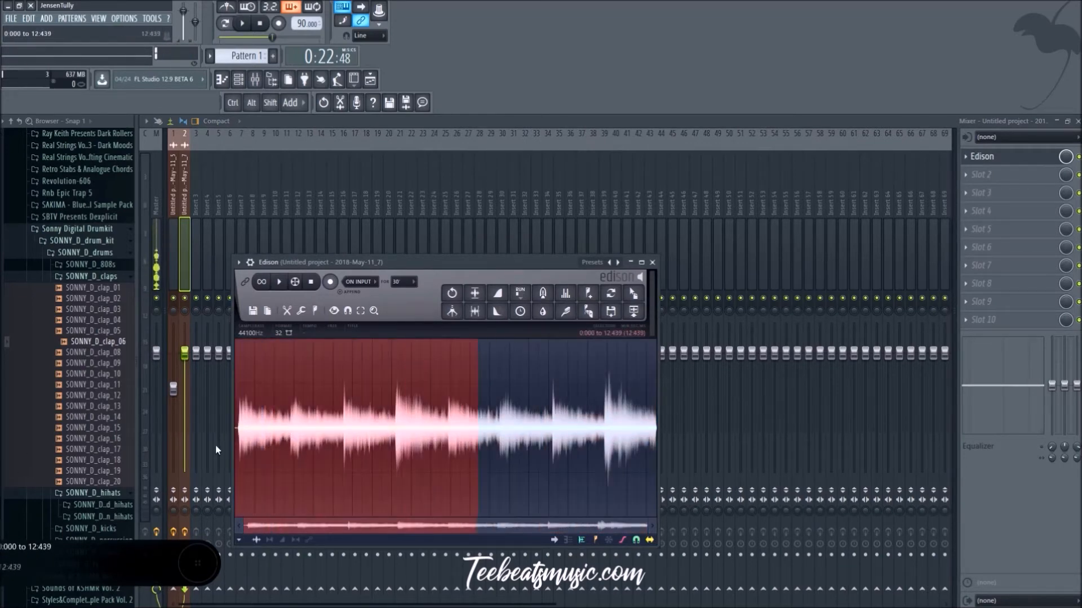
left_click_drag(478, 454, 155, 470)
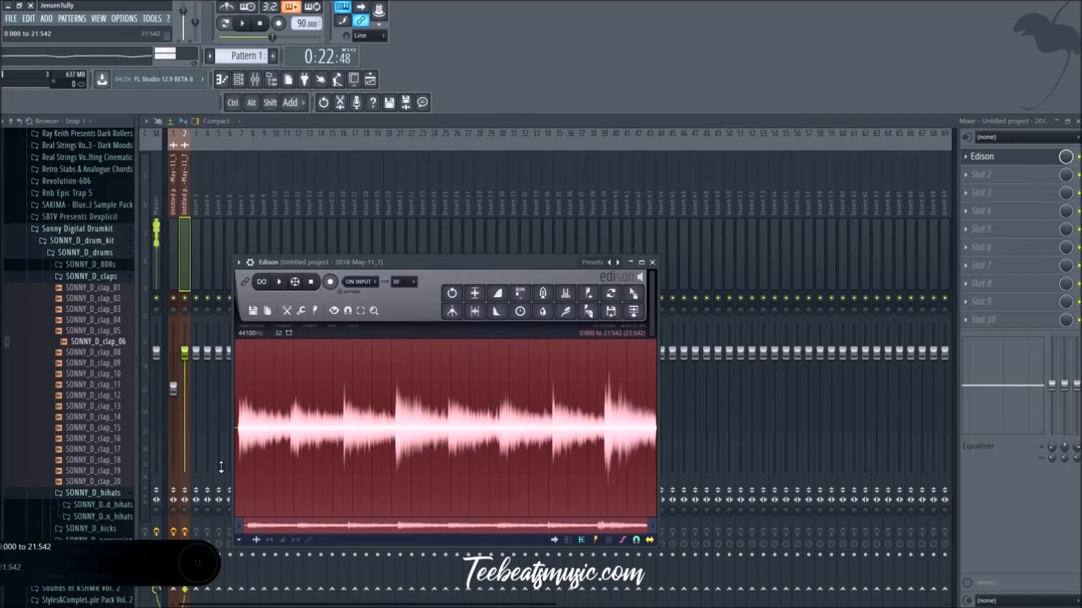
scroll(258, 465, "up", 5)
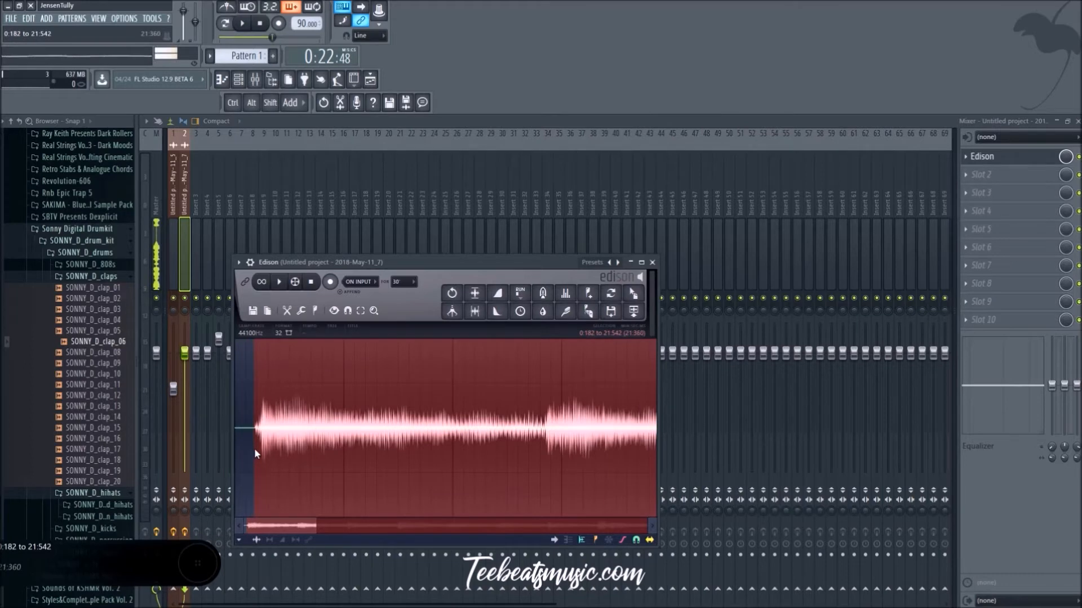
Step: Send the trimmed Edison selection to the playlist as an audio clip and delete the old clips from track 1
left_click_drag(633, 311, 638, 326)
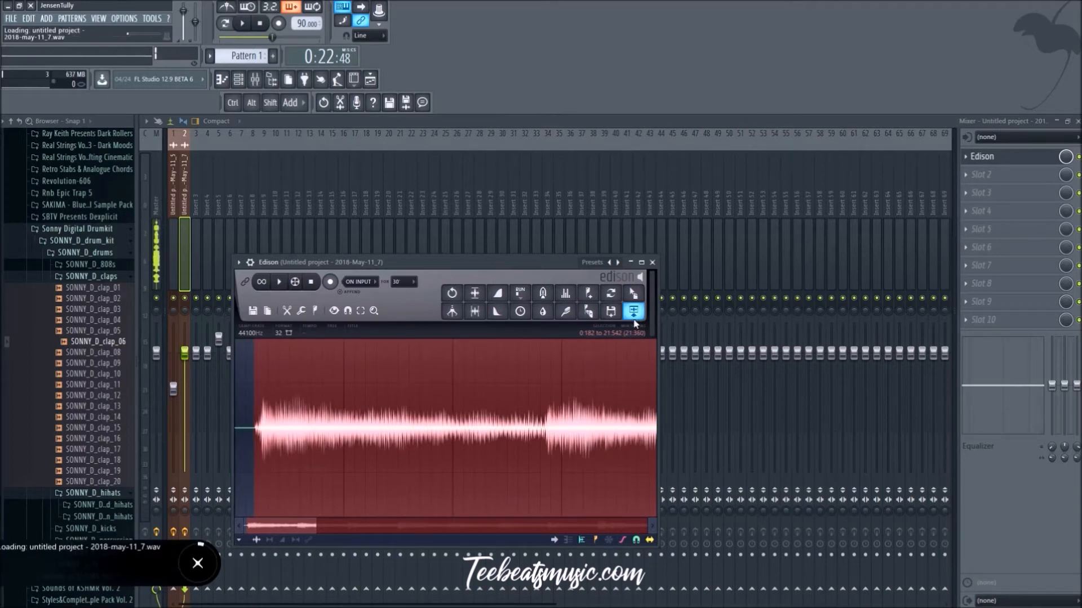
left_click(652, 262)
left_click(376, 81)
left_click(375, 81)
left_click(376, 81)
right_click(535, 156)
right_click(472, 161)
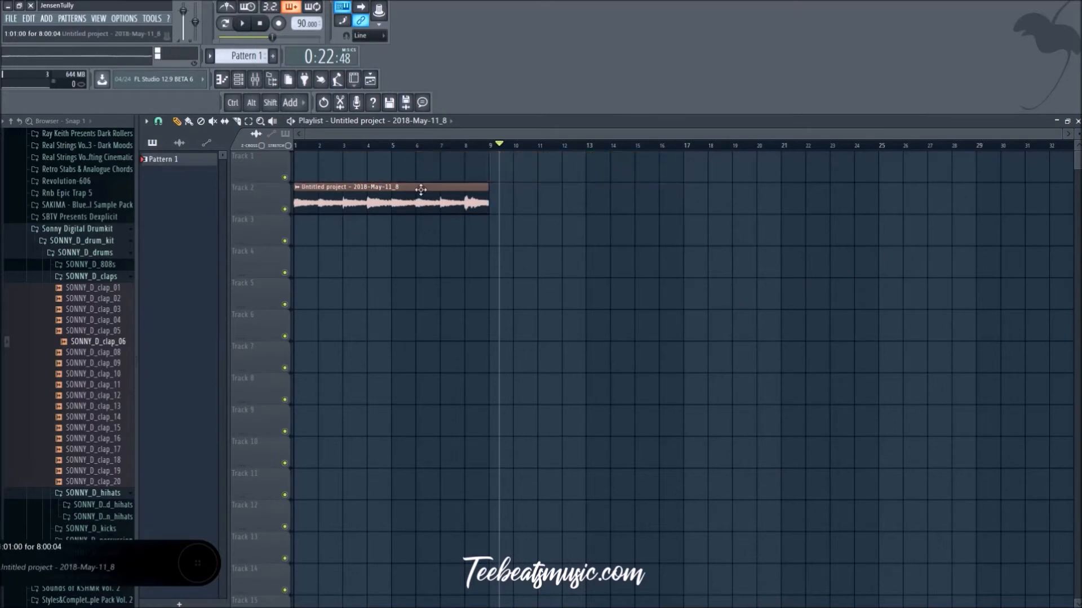
Step: Move the new sample clip to the start of track 1 and repeat it as four back-to-back copies up to bar 33
left_click_drag(420, 189, 420, 142)
key("space")
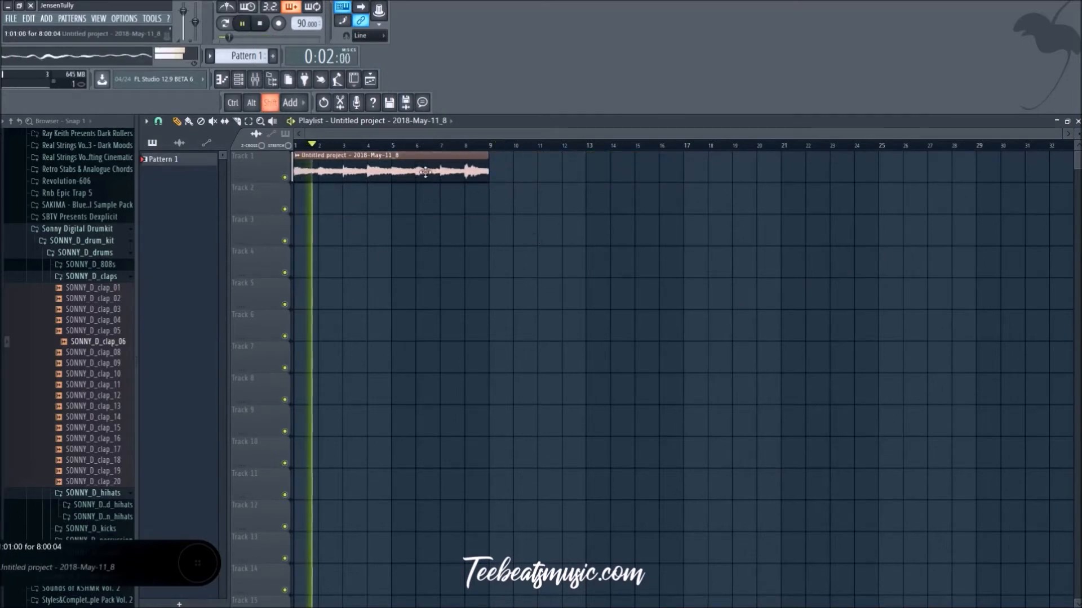
mouse_move(425, 172)
left_mouse_down()
mouse_move(645, 172)
mouse_move(625, 172)
left_mouse_up()
key("ctrl+a")
key("ctrl+b")
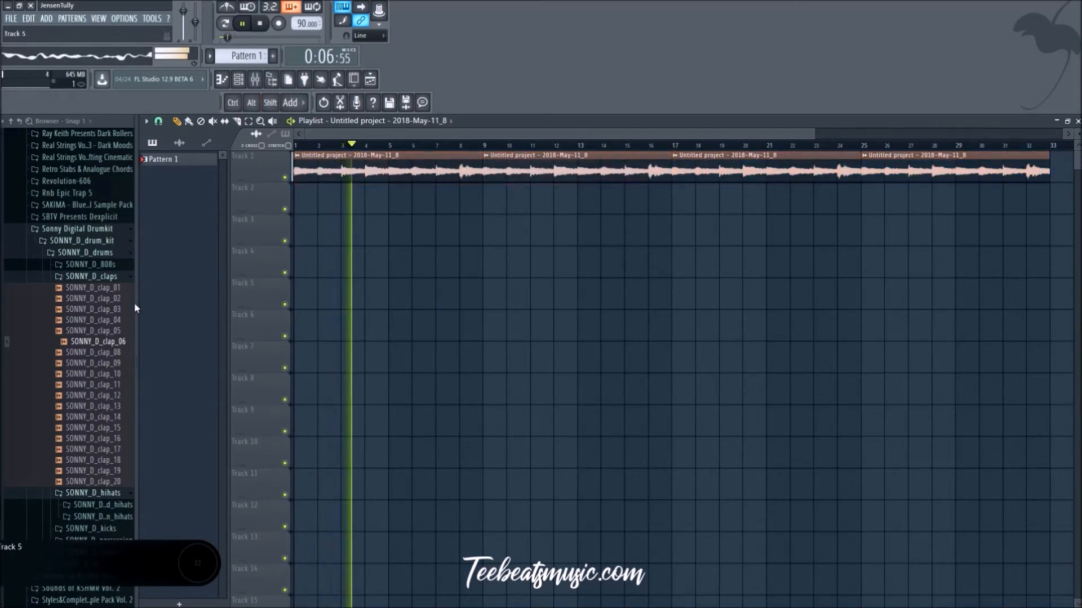
Step: Load the SONNY_D_clap_06 sample into a new channel and bring up the channel rack
right_click(102, 342)
left_click(125, 342)
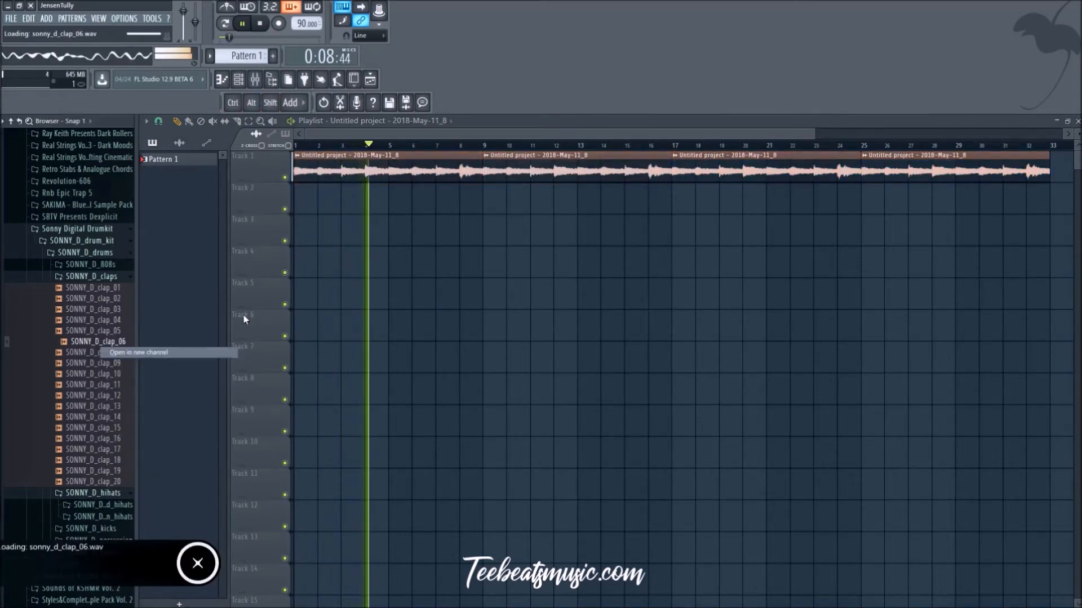
left_click(550, 292)
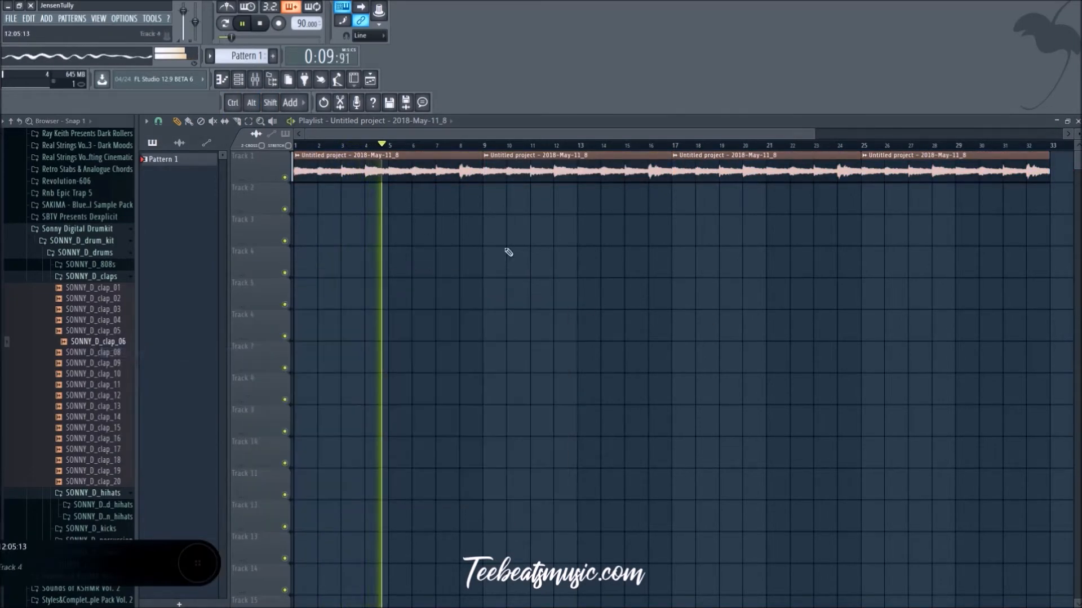
left_click(239, 80)
Step: Lay two-bar Pattern 1 clips end to end on track 2 from bar 1 and play the song from the start
right_click(365, 214)
left_click(315, 204)
right_click(332, 204)
left_click(246, 56)
left_click(337, 208)
mouse_move(338, 206)
left_mouse_down()
mouse_move(307, 203)
mouse_move(408, 205)
left_mouse_up()
key("space")
key("space")
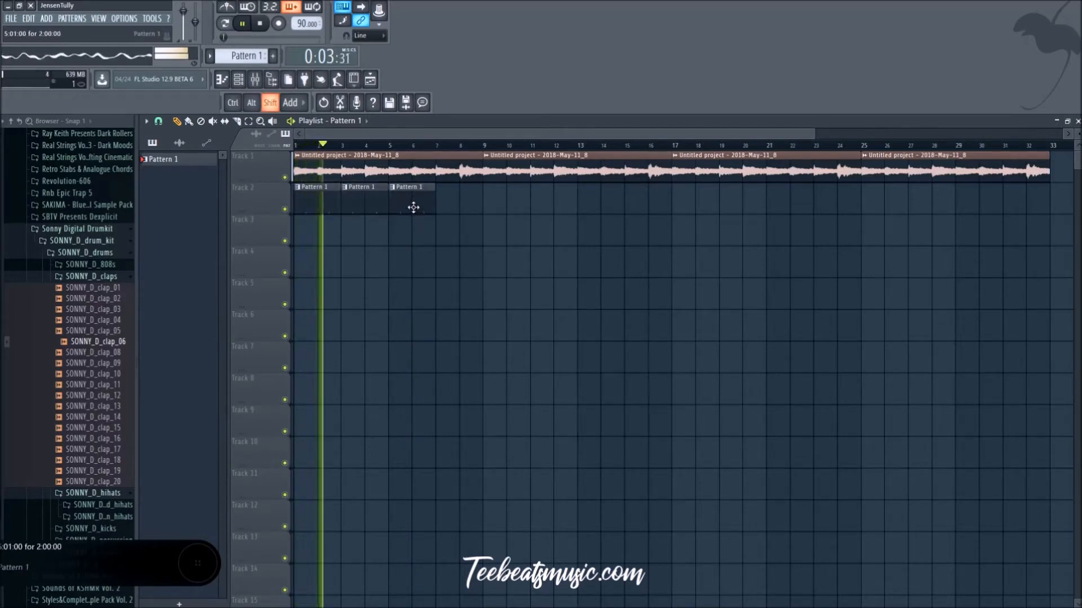
Step: Continue the Pattern 1 clips along track 2 up to bar 33, matching the length of the sample loops
left_click_drag(413, 208, 467, 218)
mouse_move(546, 211)
left_mouse_down()
mouse_move(308, 206)
mouse_move(503, 189)
left_mouse_up()
left_click(658, 286, "ctrl")
scroll(658, 286, "down", 2)
mouse_move(579, 212)
left_mouse_down()
mouse_move(328, 213)
mouse_move(304, 202)
mouse_move(577, 222)
left_mouse_up()
left_click(570, 316, "ctrl")
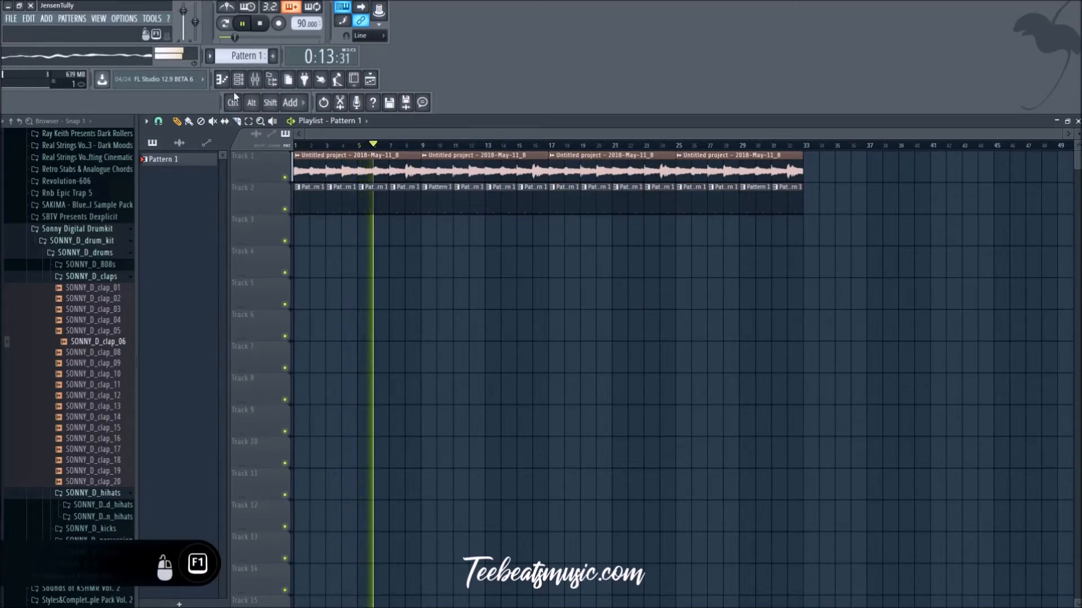
Step: Audition SONNY_D_clap_01, check the Sonny closed hi-hats, and look through the Splice sample packs for other drum sounds
left_click(103, 287)
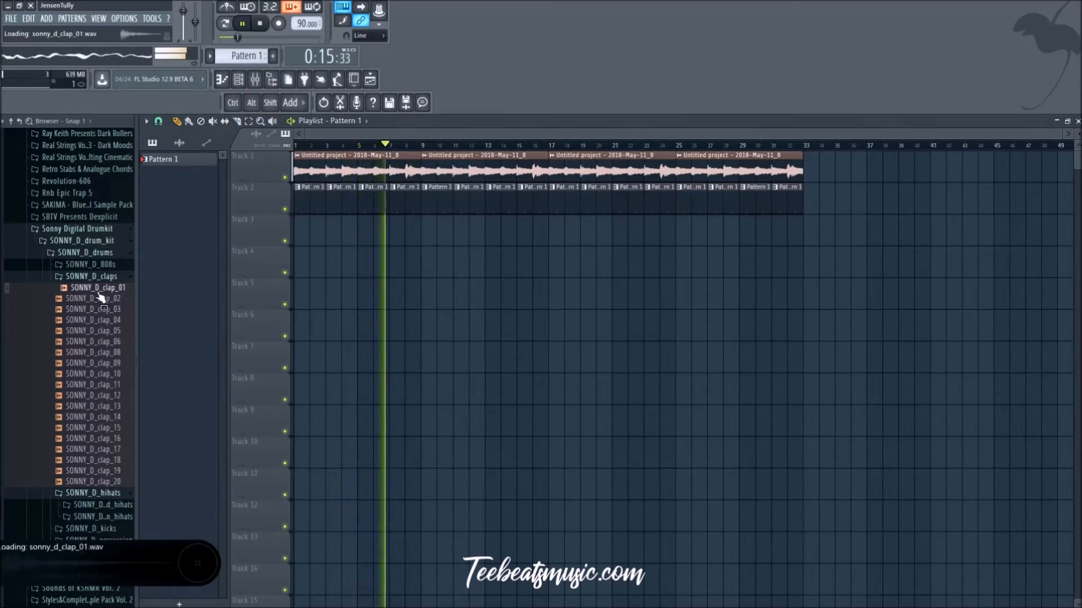
left_click(91, 276)
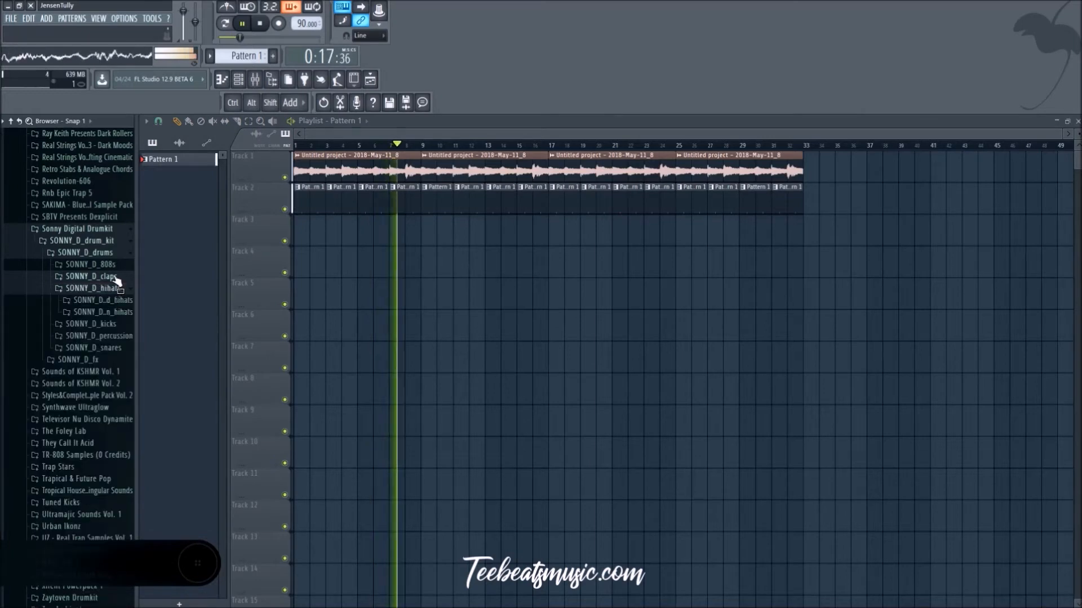
left_click(102, 299)
left_click(113, 311)
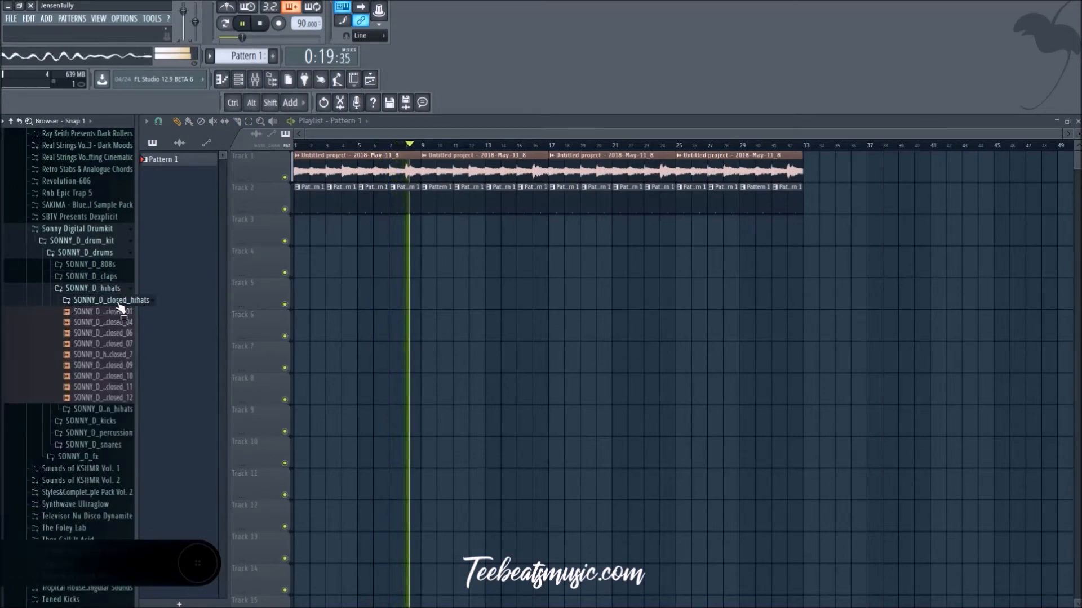
left_click(119, 302)
scroll(76, 403, "up", 5)
scroll(73, 400, "up", 20)
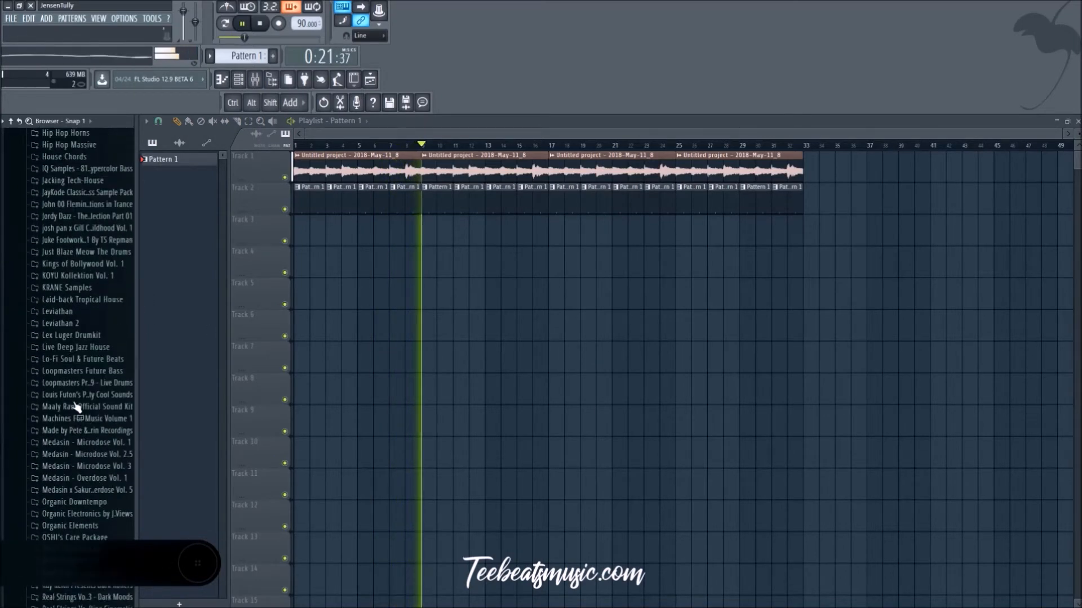
scroll(70, 390, "up", 2)
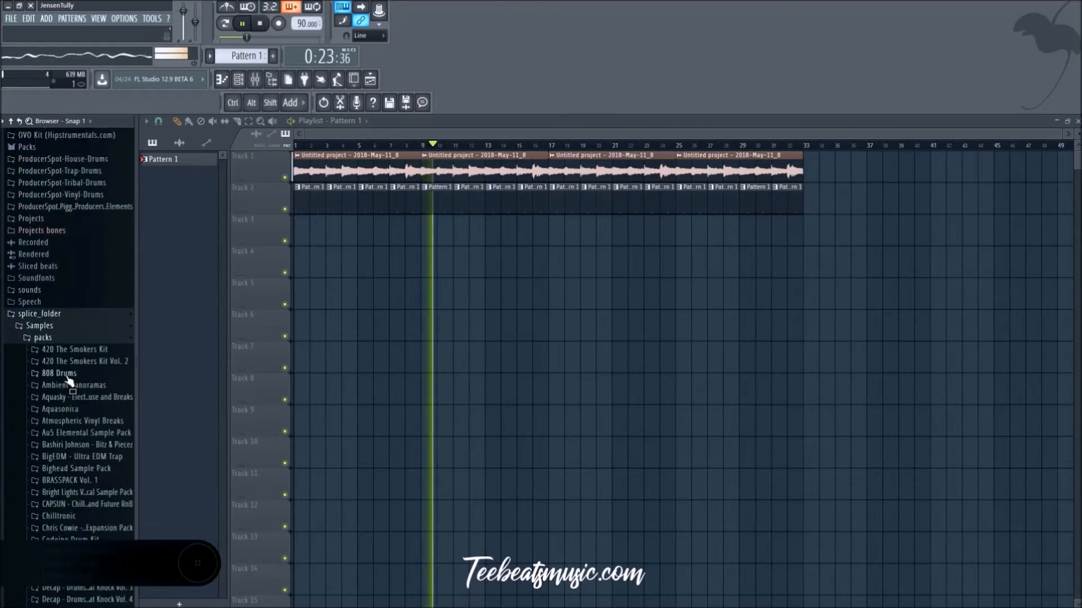
scroll(63, 364, "down", 2)
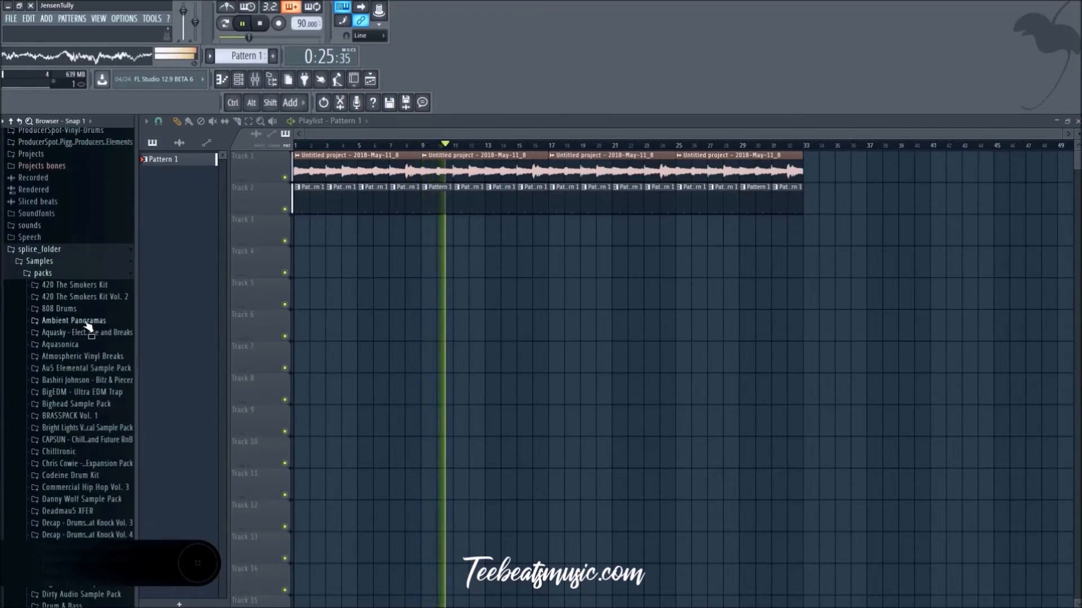
scroll(85, 316, "down", 2)
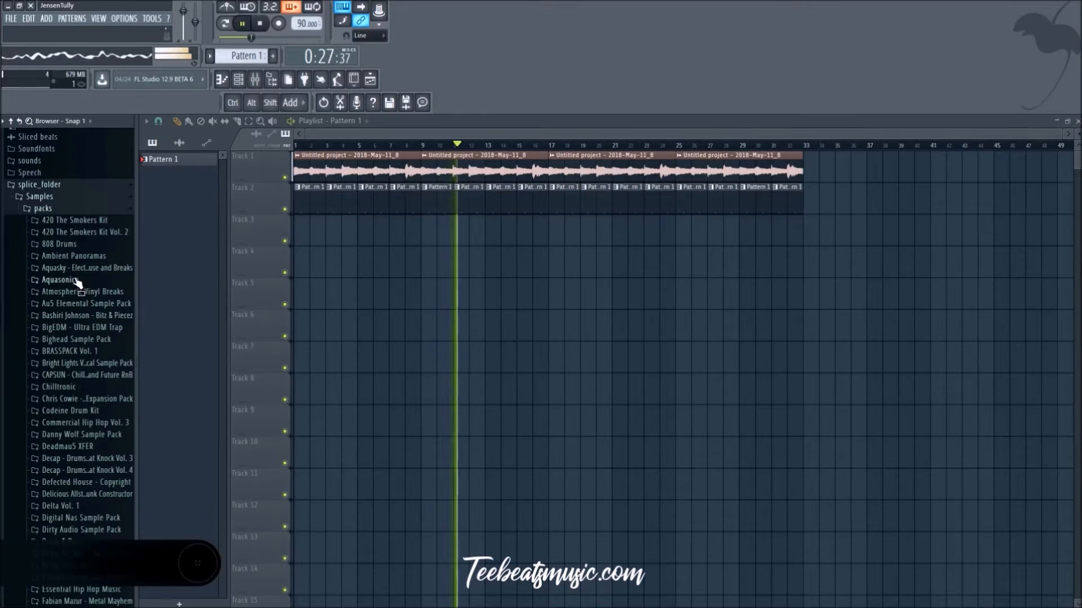
scroll(82, 282, "down", 6)
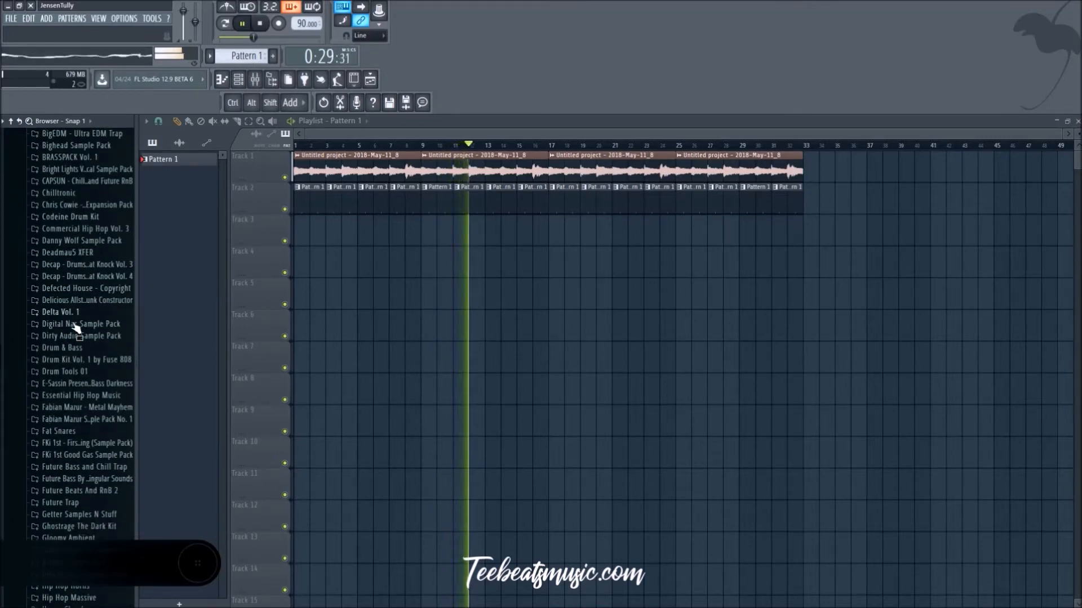
scroll(86, 423, "down", 4)
scroll(84, 417, "down", 10)
scroll(82, 411, "down", 2)
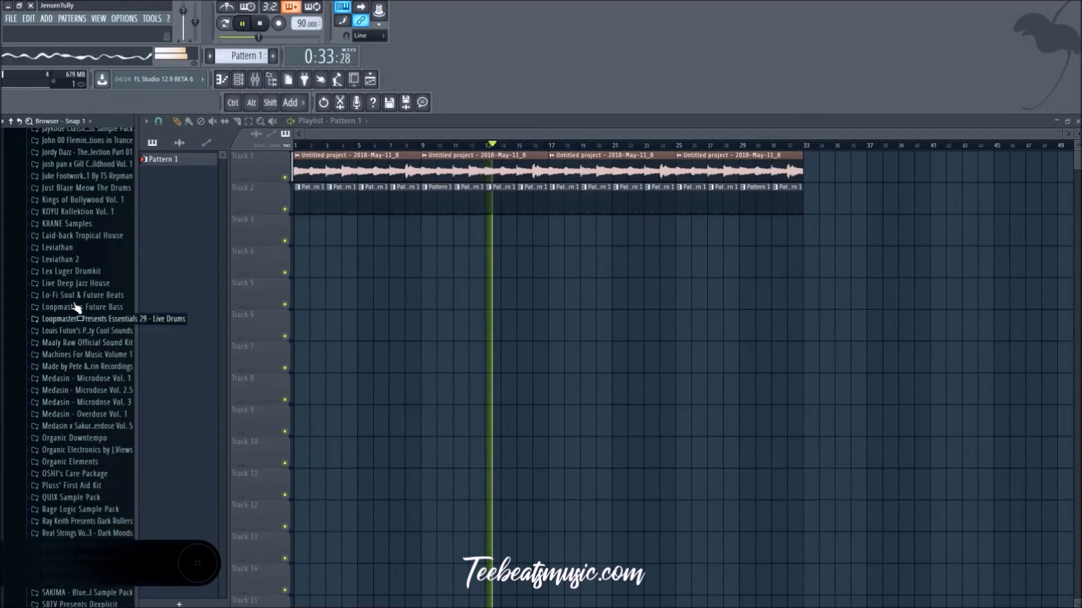
Step: Open the Lex Luger Drumkit one-shots and load LL_kick_pink_2 into a new channel
left_click(87, 274)
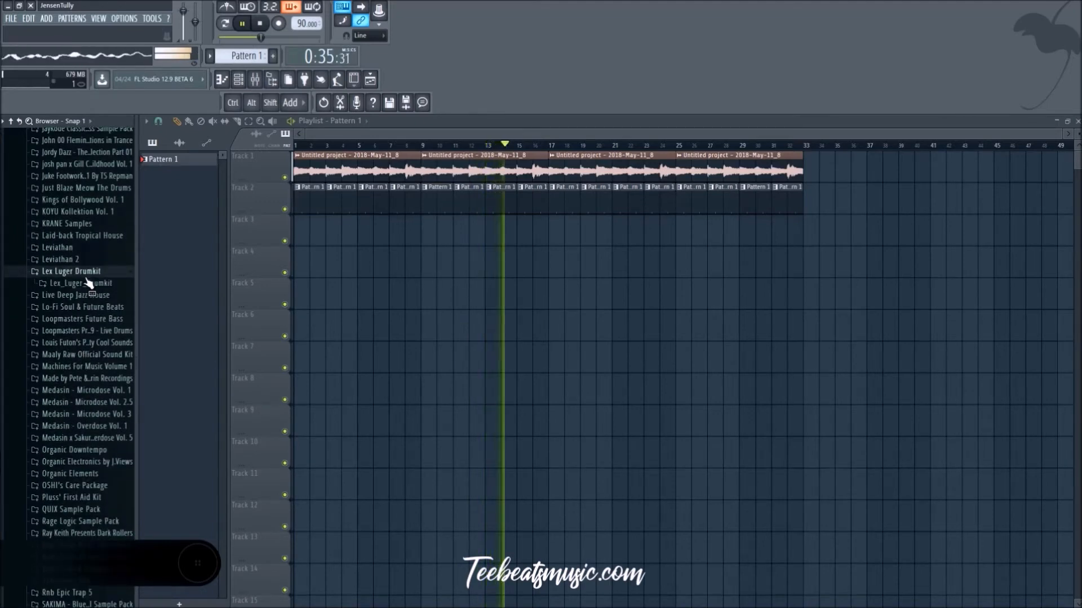
left_click(88, 283)
left_click(87, 295)
key("space")
scroll(87, 338, "down", 6)
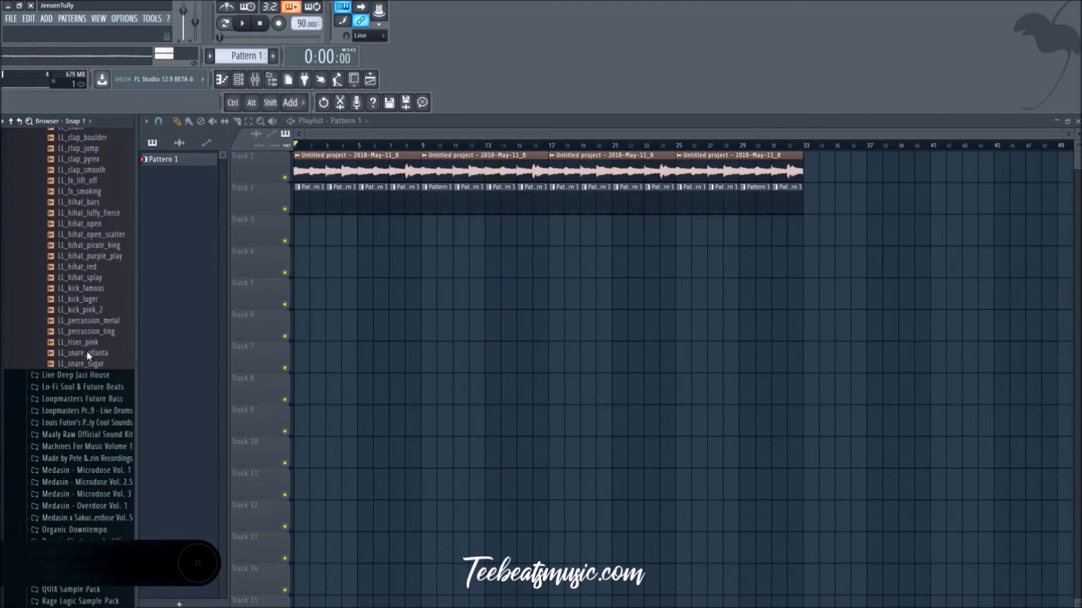
scroll(84, 366, "up", 2)
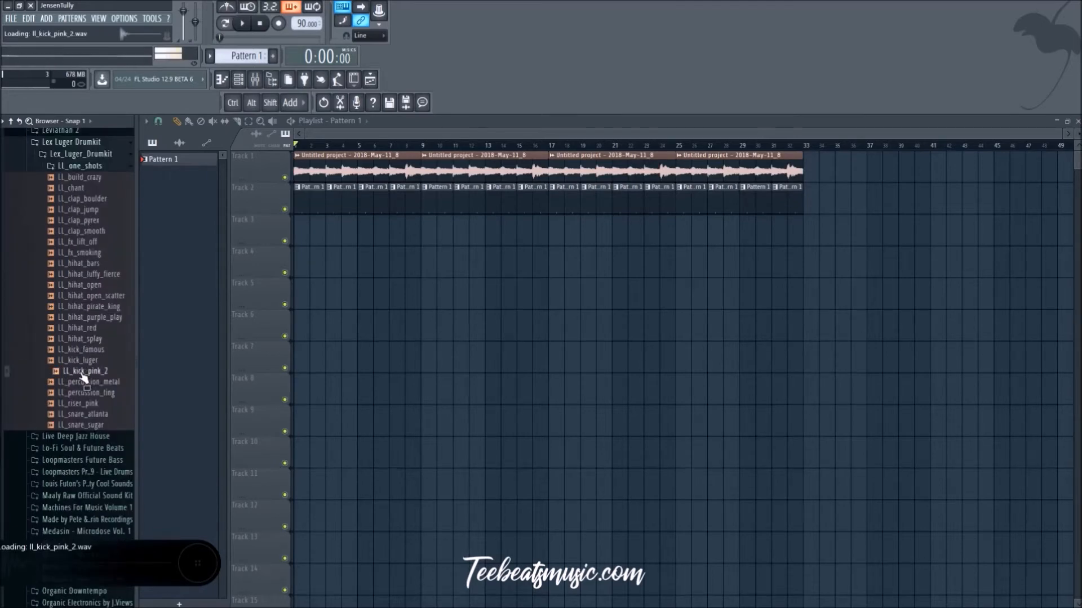
right_click(83, 373)
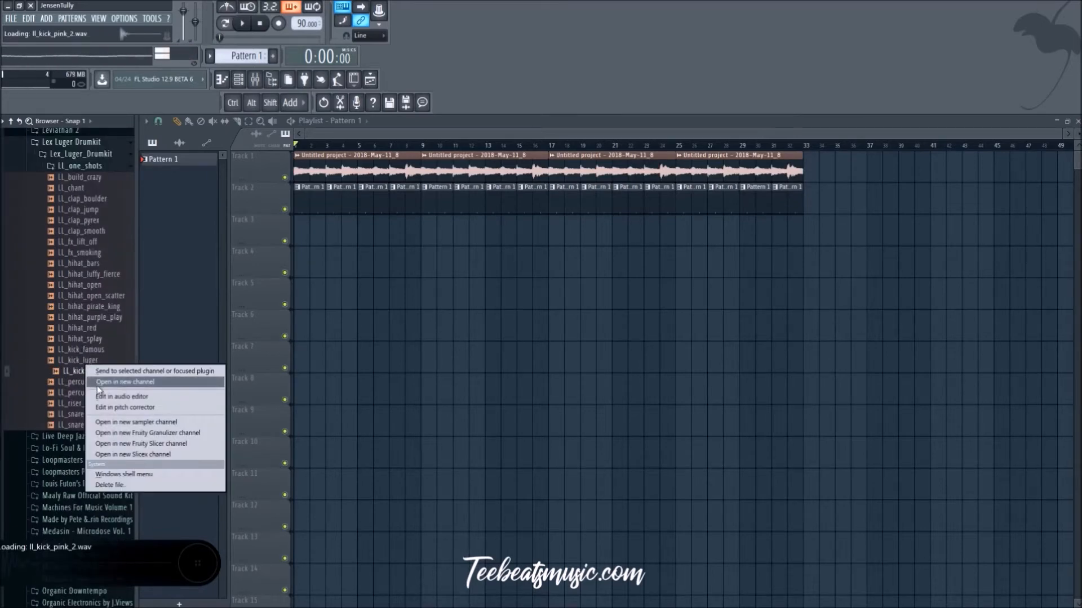
left_click(146, 380)
Step: Start Pattern 2 with an LL_kick_pink_2 hit on its first step
key("space")
key("space")
left_click(458, 173)
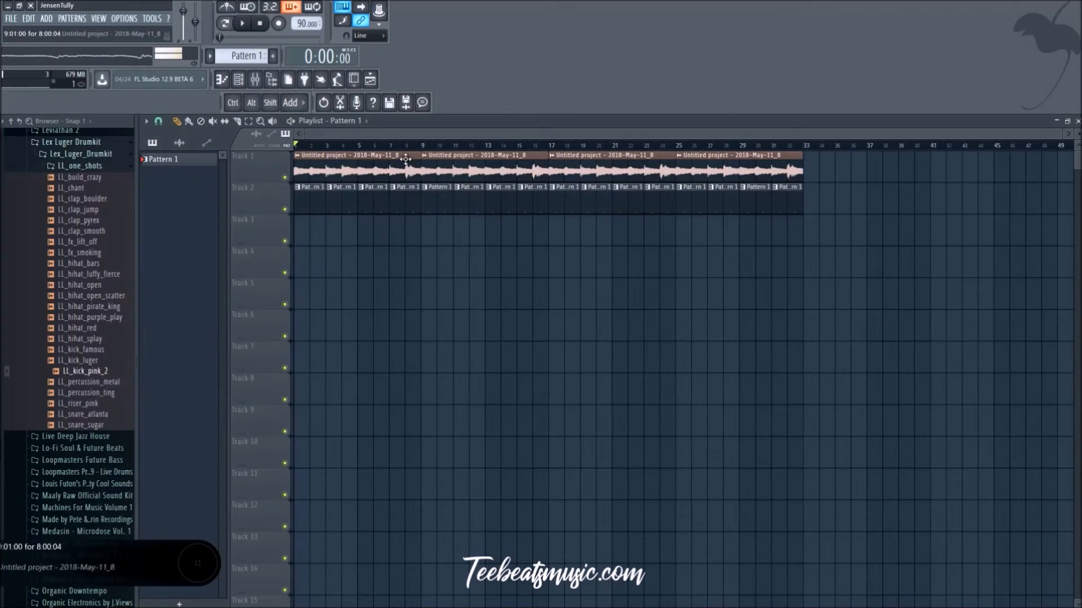
left_click(244, 83)
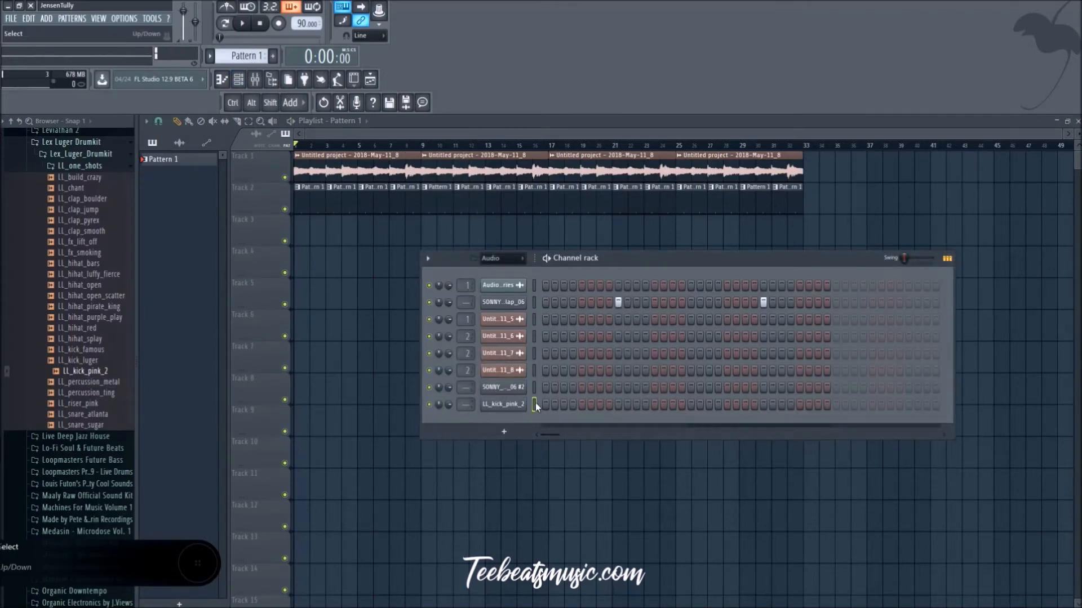
key("F6")
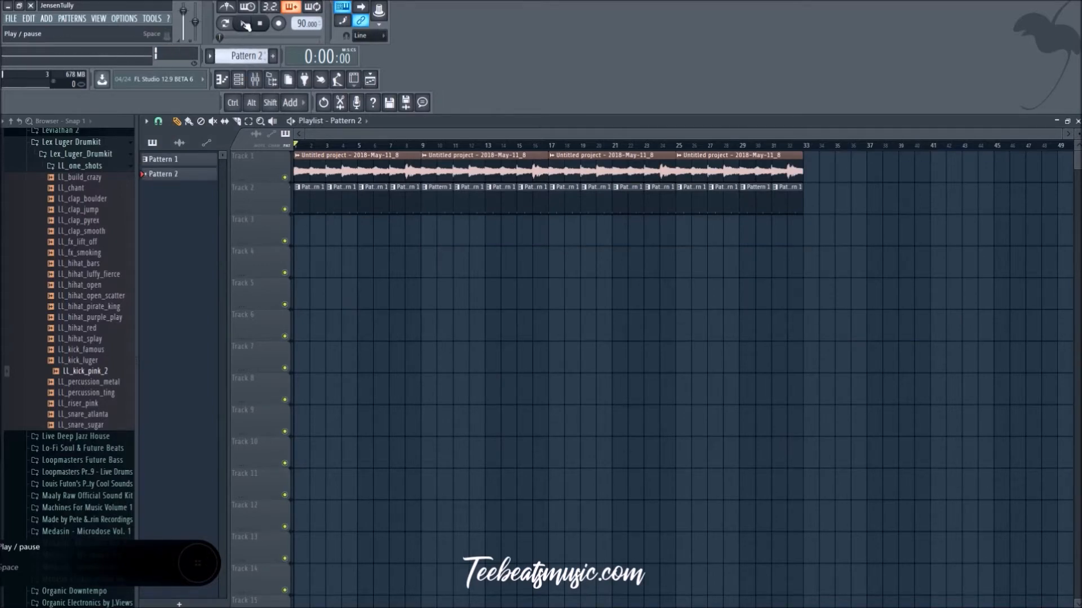
left_click(240, 83)
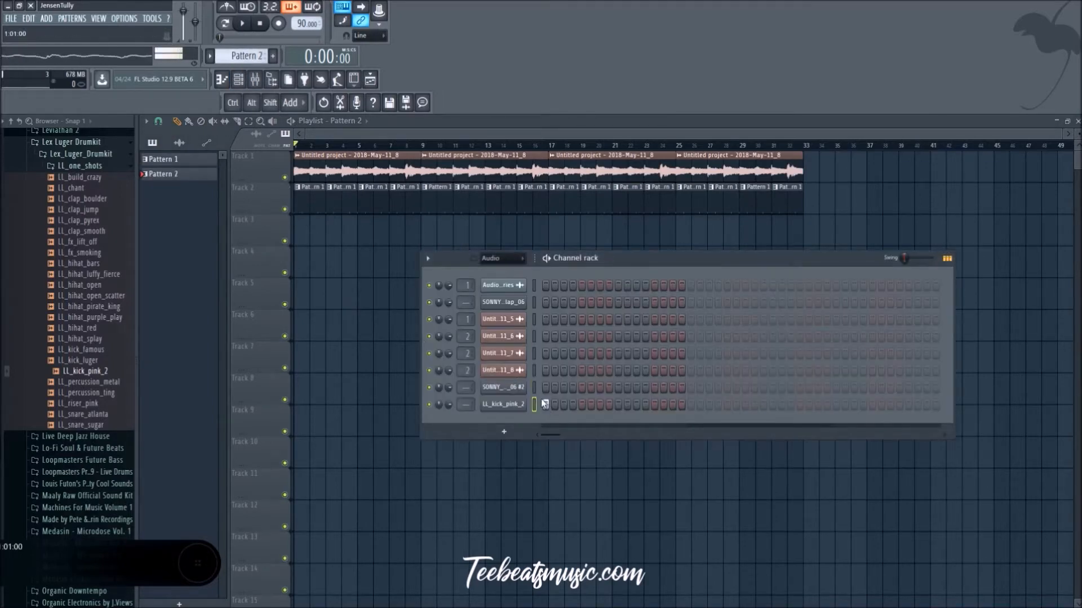
key("F6")
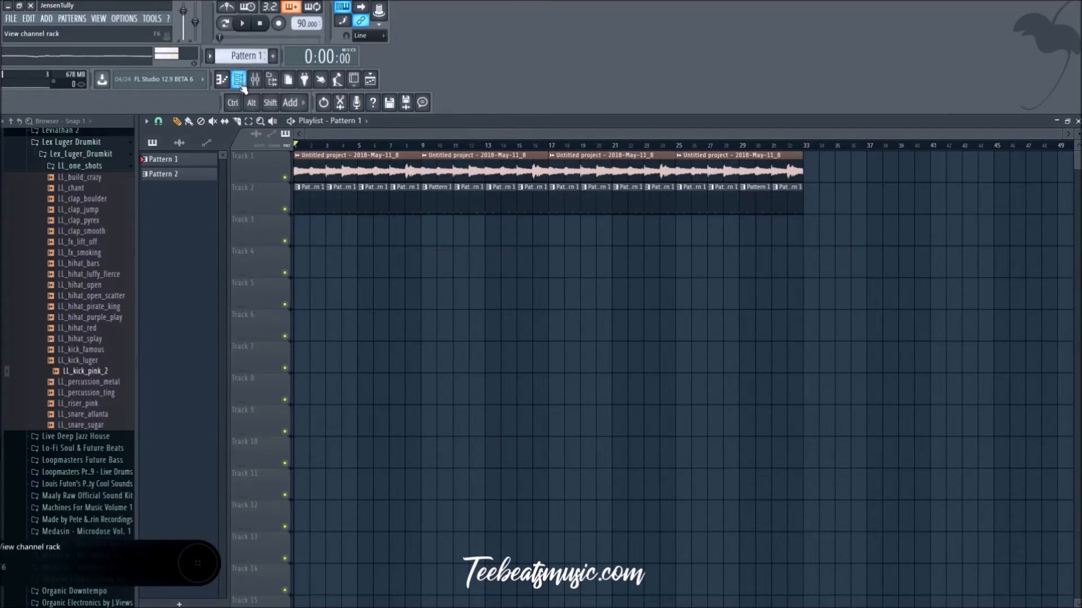
Step: Place Pattern 2 clips on track 3 at bars 1 and 2 and play the song
left_click(241, 83)
key("F6")
left_click(343, 229)
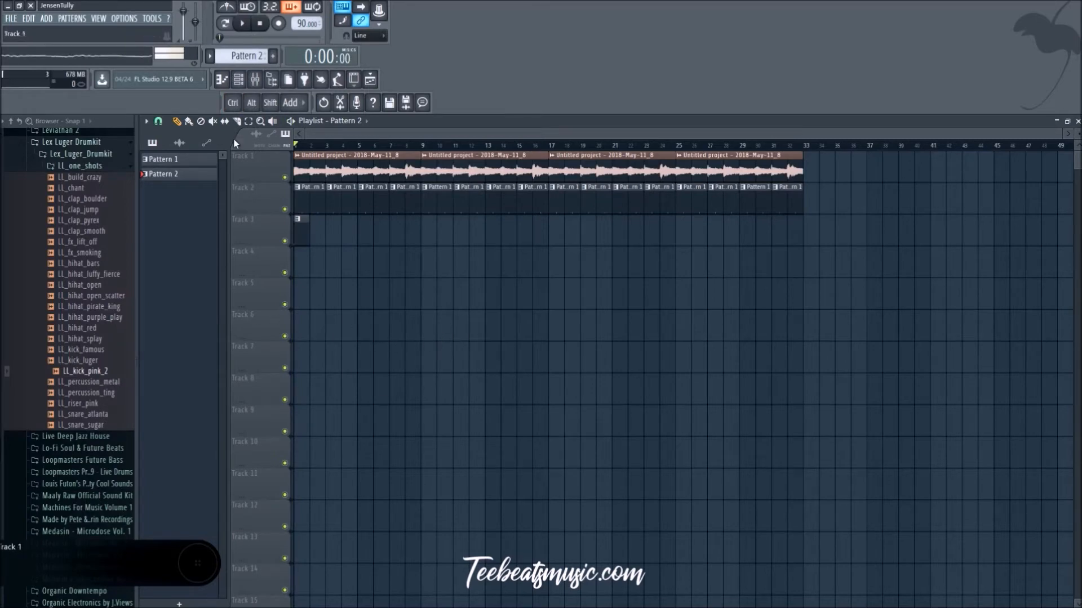
key("space")
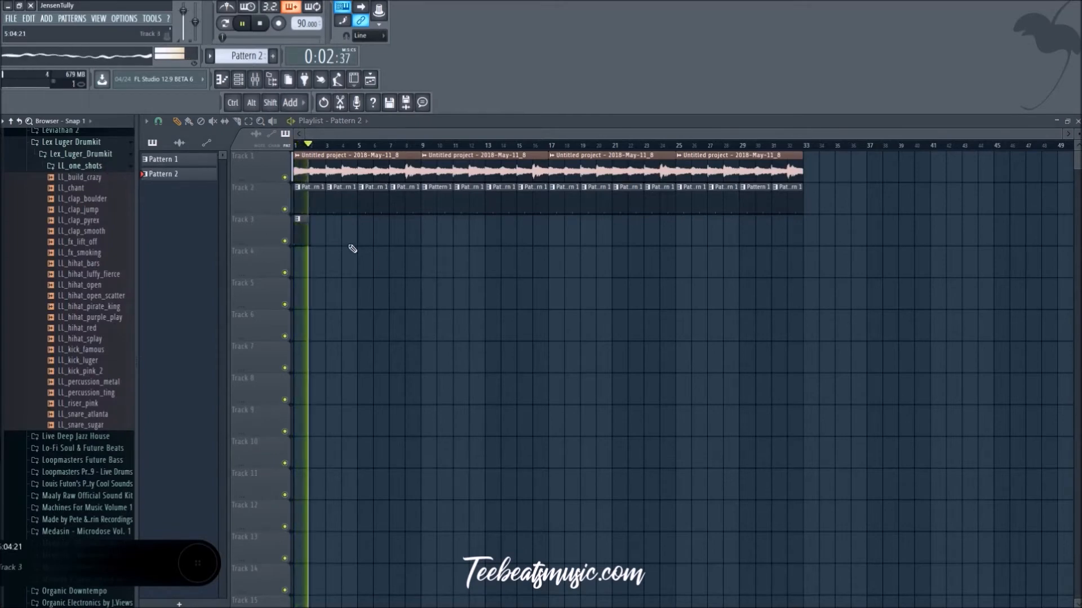
left_click(327, 236)
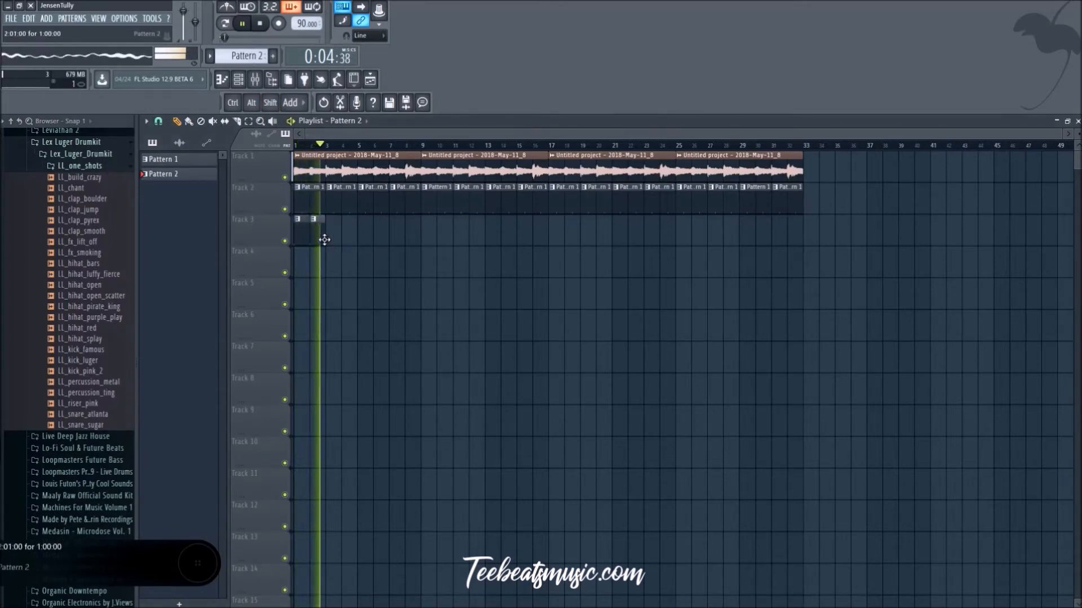
Step: Try LL_kick_pink_2 hits on steps 17 and 19 of Pattern 2 and clear them again
left_click(241, 89)
key("space")
left_click(692, 404)
left_click(708, 405)
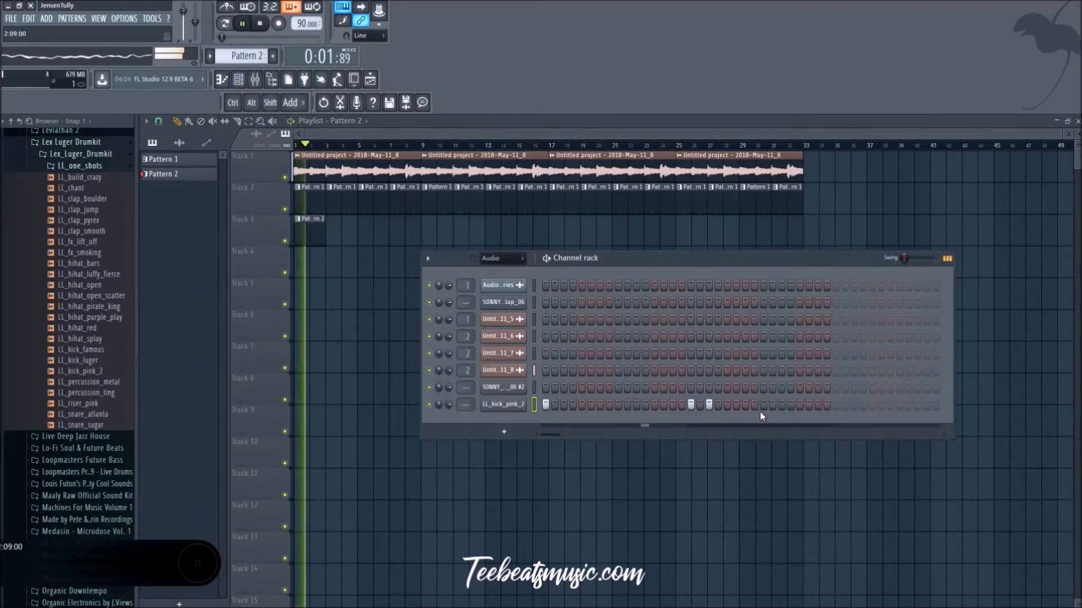
right_click(709, 404)
right_click(690, 405)
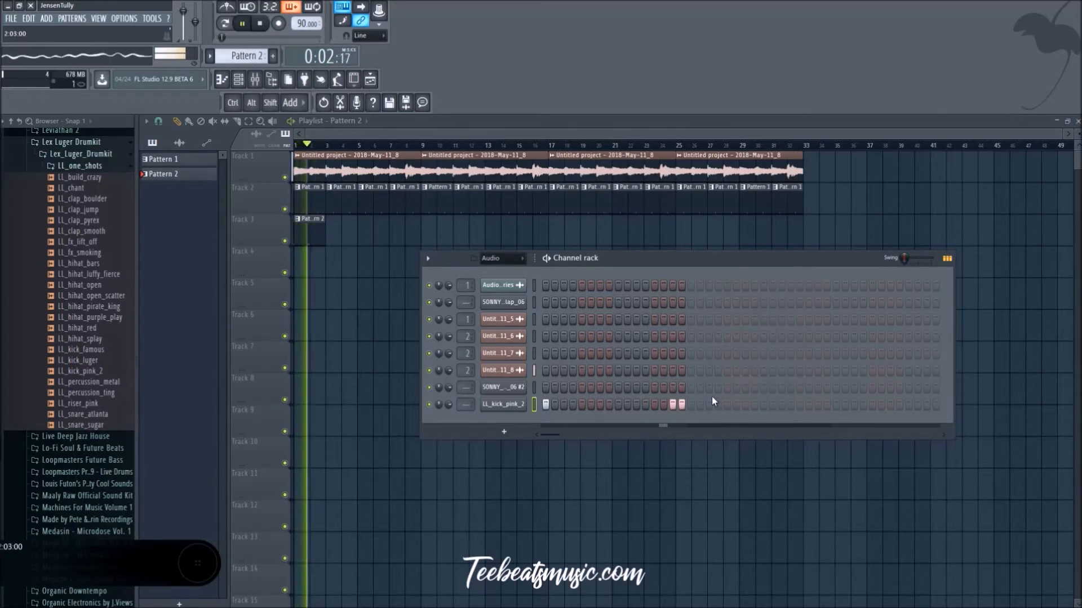
Step: Clear the LL_kick_pink_2 hits on steps 15 and 16 of Pattern 2 and add hits on steps 19 and 20
right_click(681, 404)
right_click(672, 405)
left_click(709, 404)
left_click(717, 404)
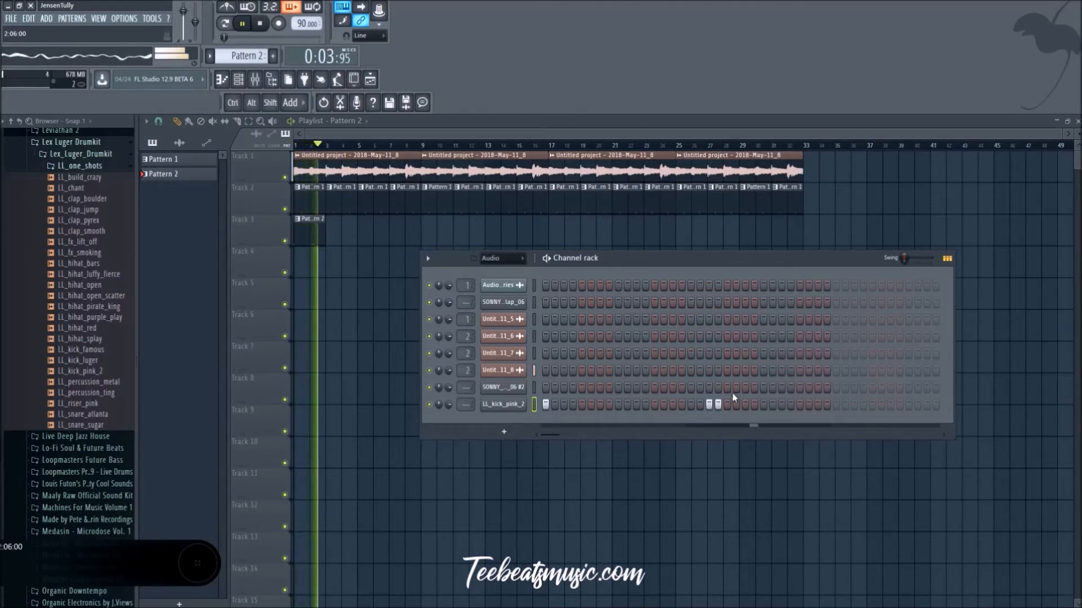
Step: Repeat the two-bar Pattern 2 clip along track 3 up to bar 13
left_click_drag(349, 258, 333, 247)
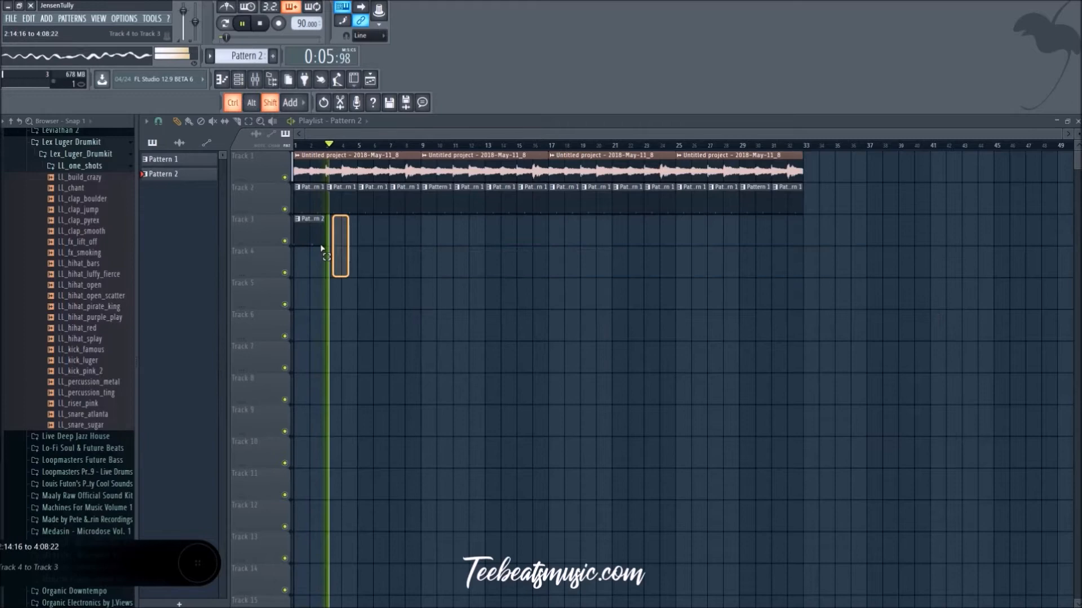
left_click_drag(306, 232, 442, 239)
left_click(467, 334, "ctrl")
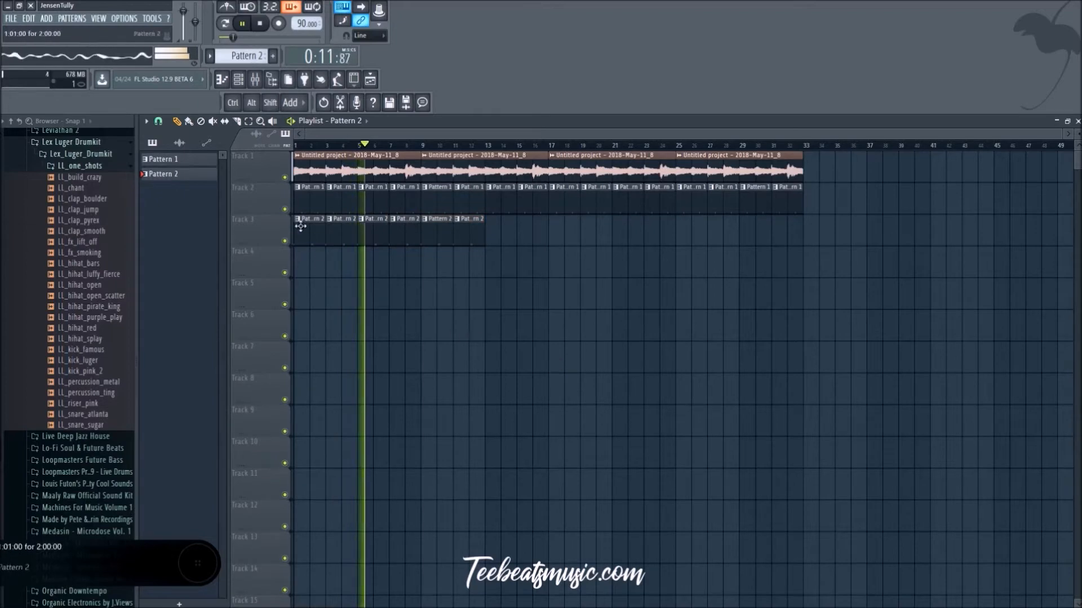
Step: Change the second-bar LL_kick_pink_2 hits in Pattern 2 to steps 17 and 18 and replay the beat from the start
left_click(240, 82)
key("space")
key("space")
right_click(707, 405)
left_click(690, 404)
left_click(709, 404)
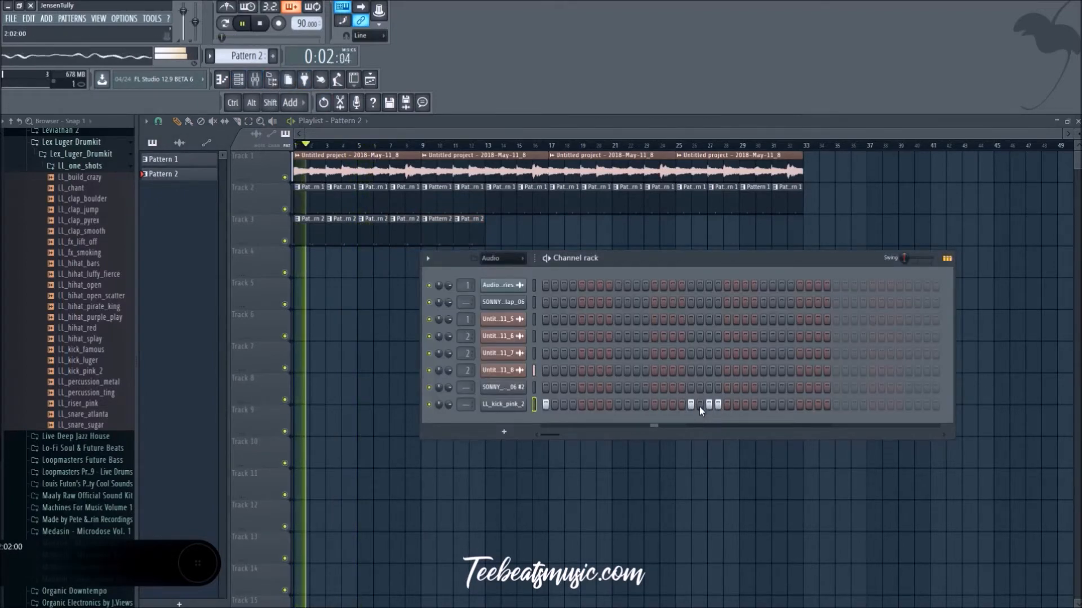
right_click(715, 406)
right_click(709, 406)
left_click(699, 406)
key("space")
key("space")
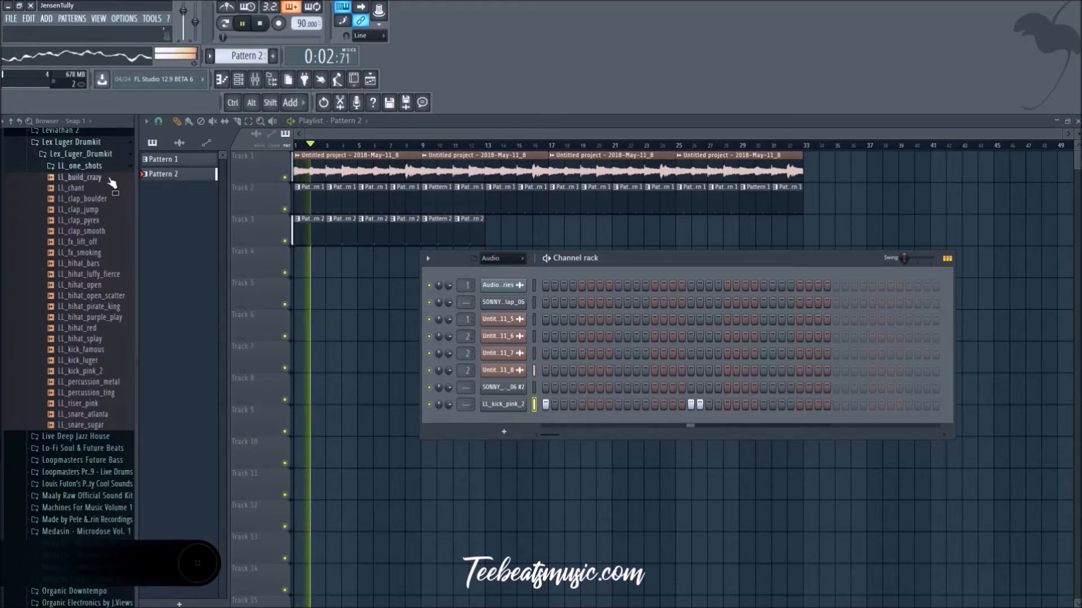
Step: Look through the Lex Luger, Live Deep Jazz House and other drum kit folders in the sample browser for another percussion sound
left_click(97, 167)
left_click(97, 167)
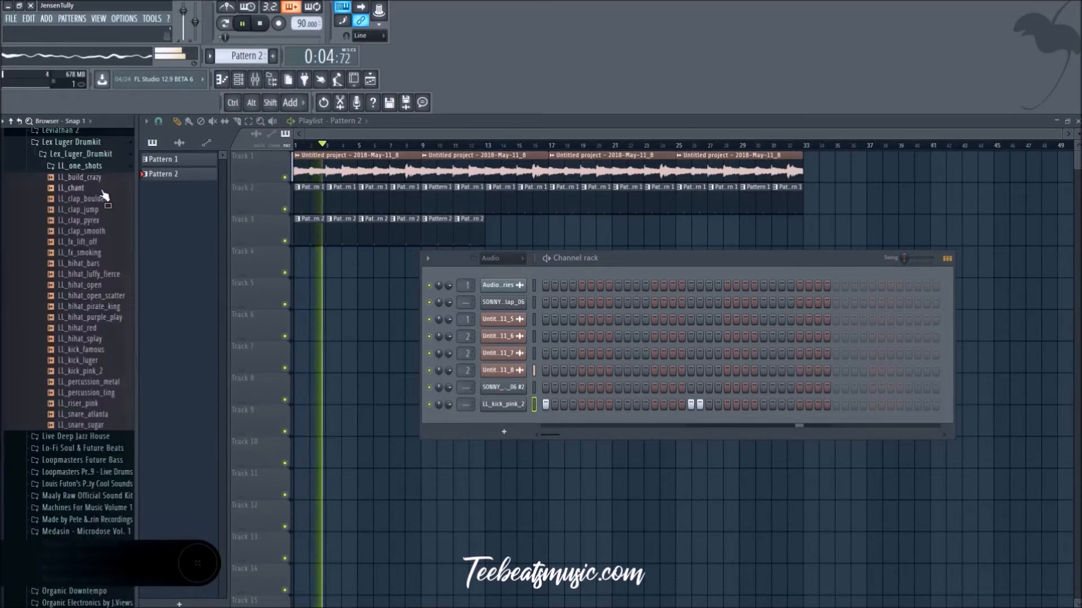
key("F6")
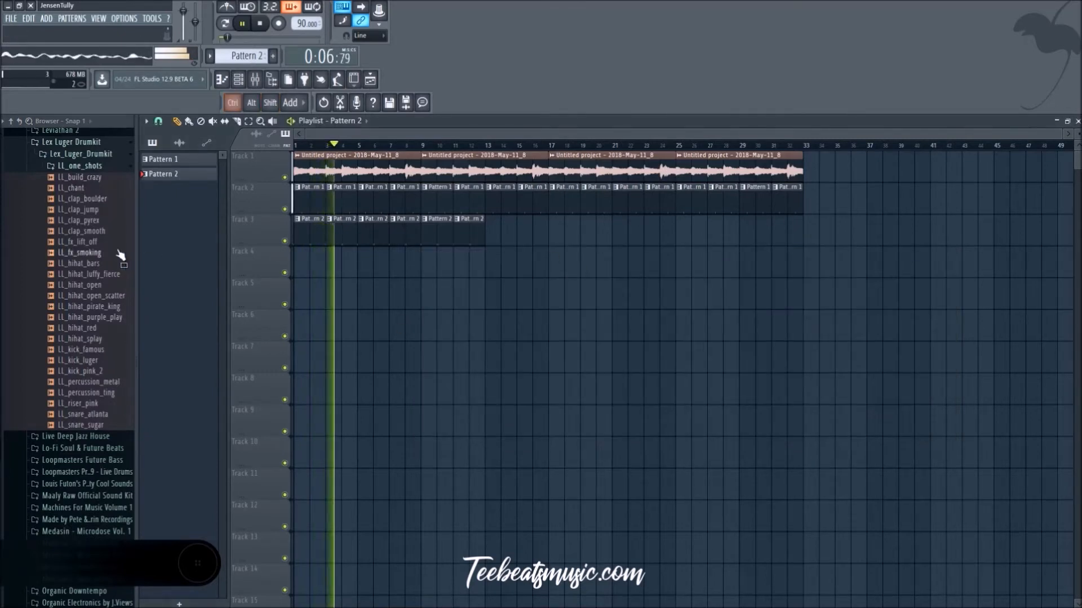
left_click(75, 169)
left_click(75, 177)
left_click(75, 202)
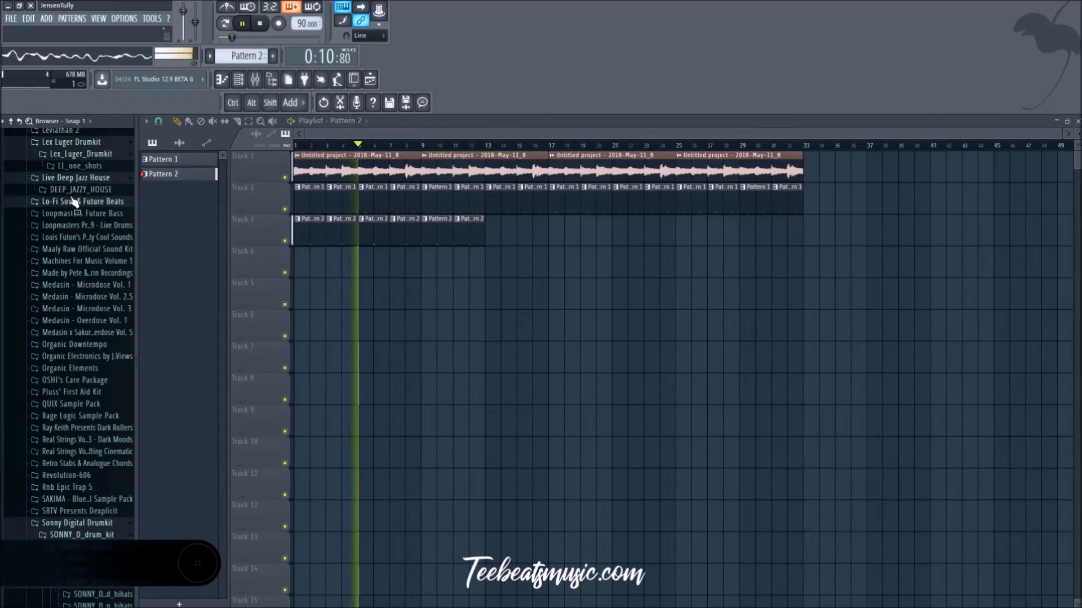
left_click(75, 202)
scroll(75, 219, "down", 2)
key("space")
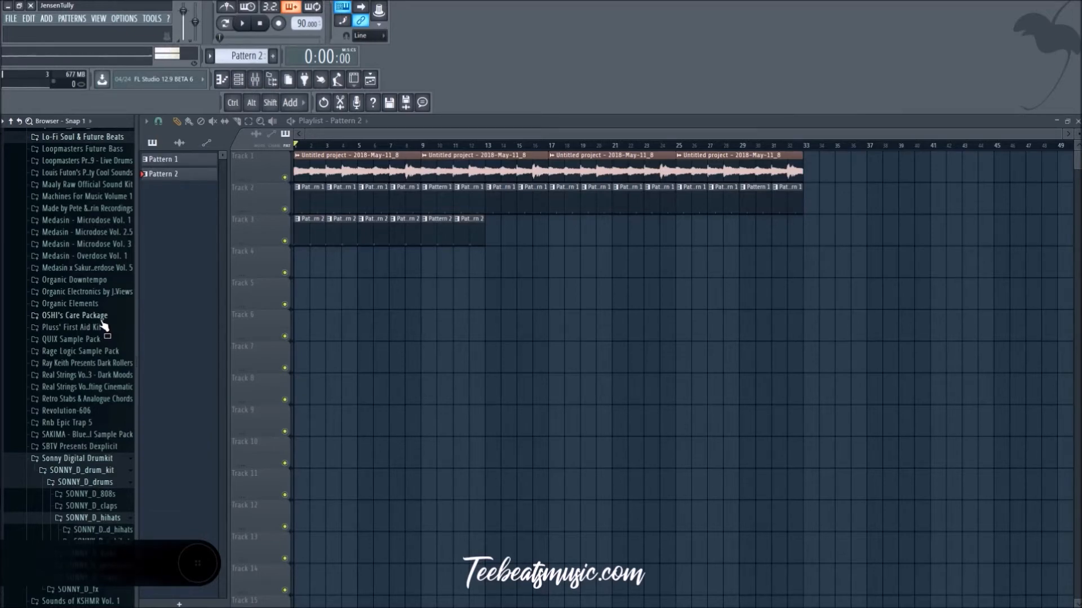
scroll(96, 316, "down", 5)
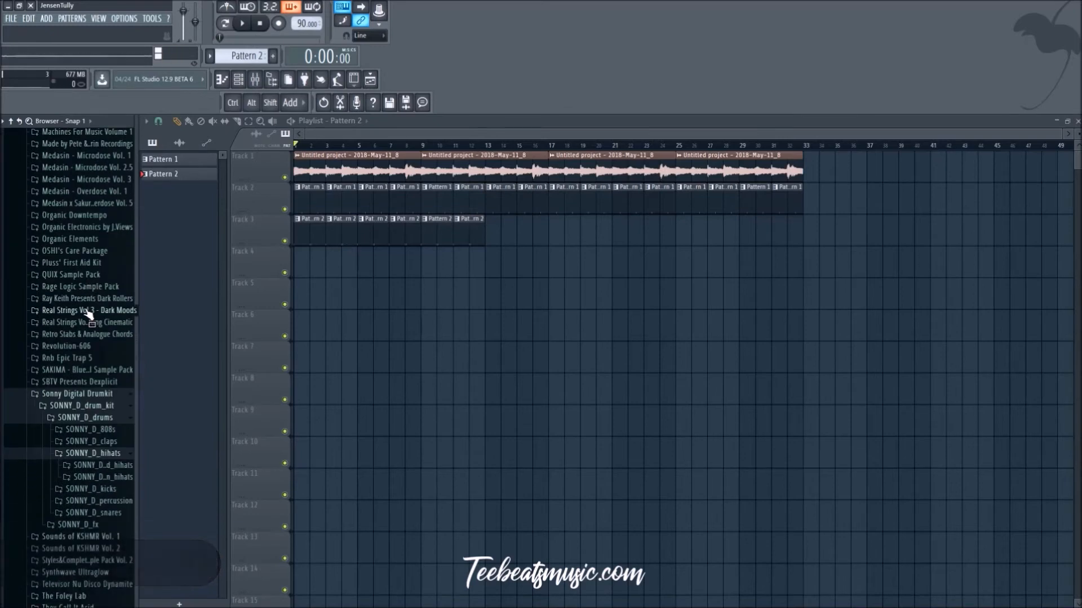
scroll(85, 313, "up", 10)
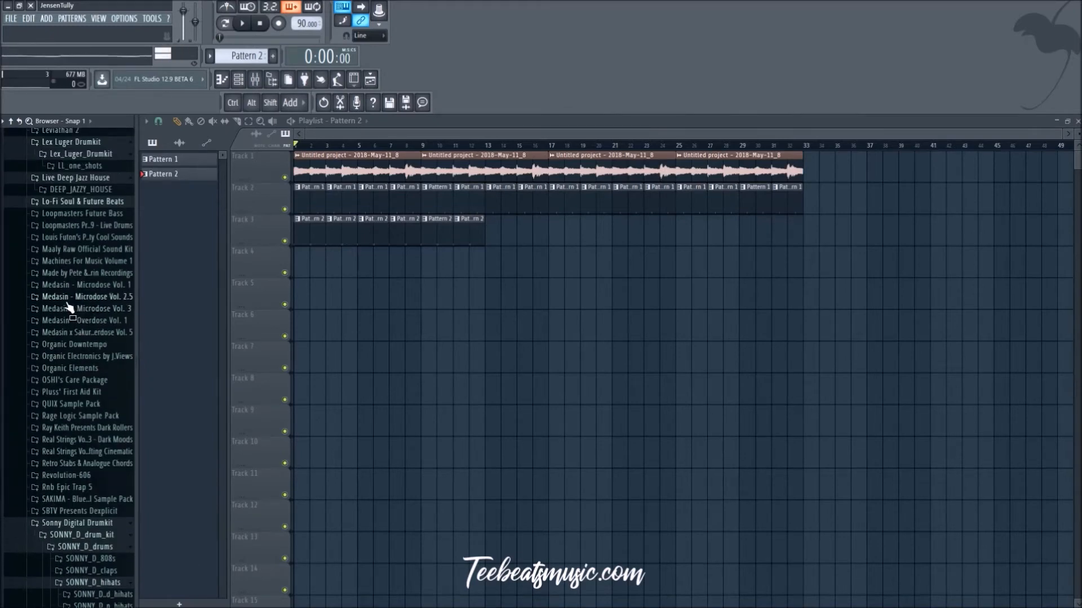
scroll(68, 307, "down", 20)
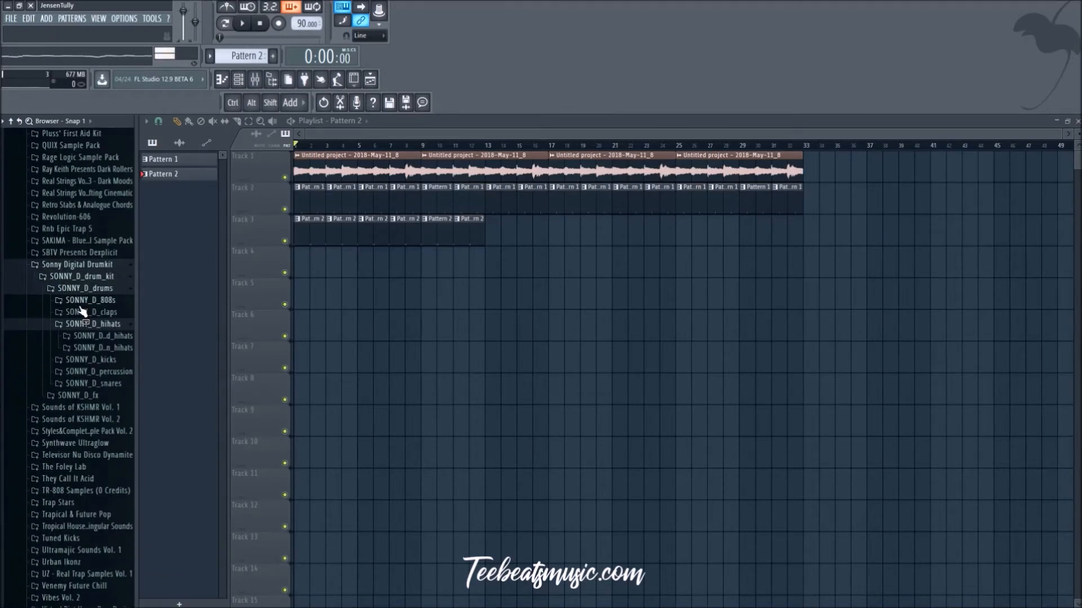
Step: Load SONNY_D_snare_16 from the SONNY_D_snares folder into a new channel and close its settings window
left_click(100, 386)
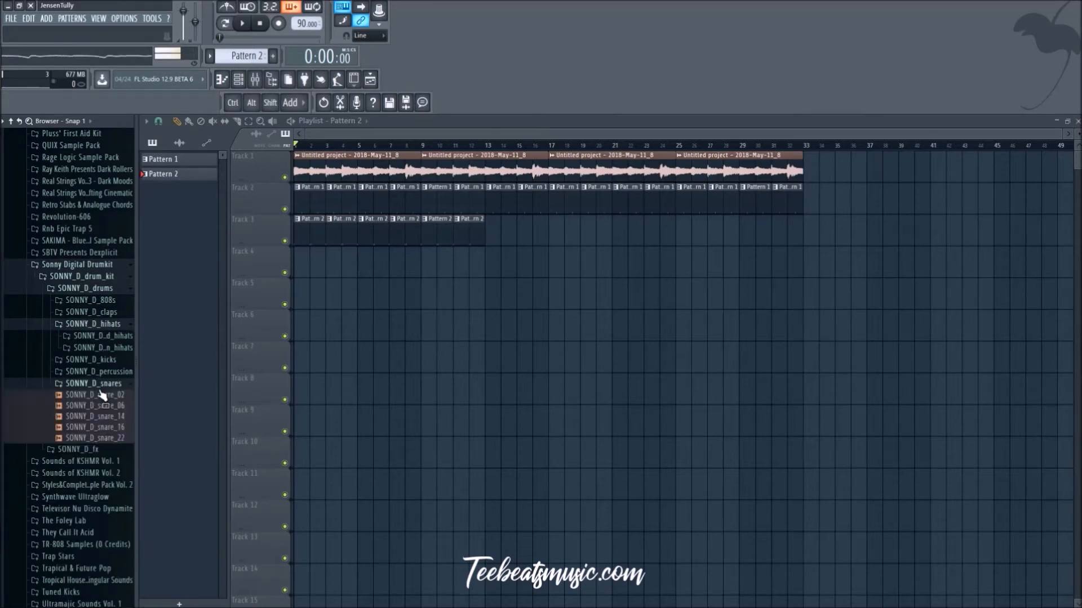
scroll(100, 390, "down", 1)
left_click(105, 365)
key("space")
right_click(105, 368)
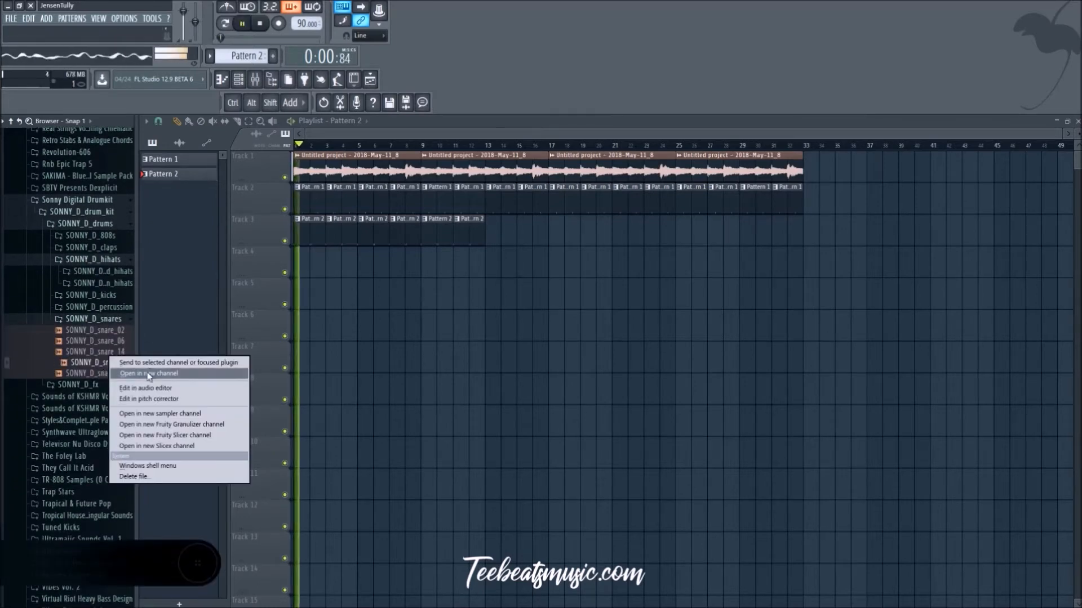
left_click(143, 376)
key("space")
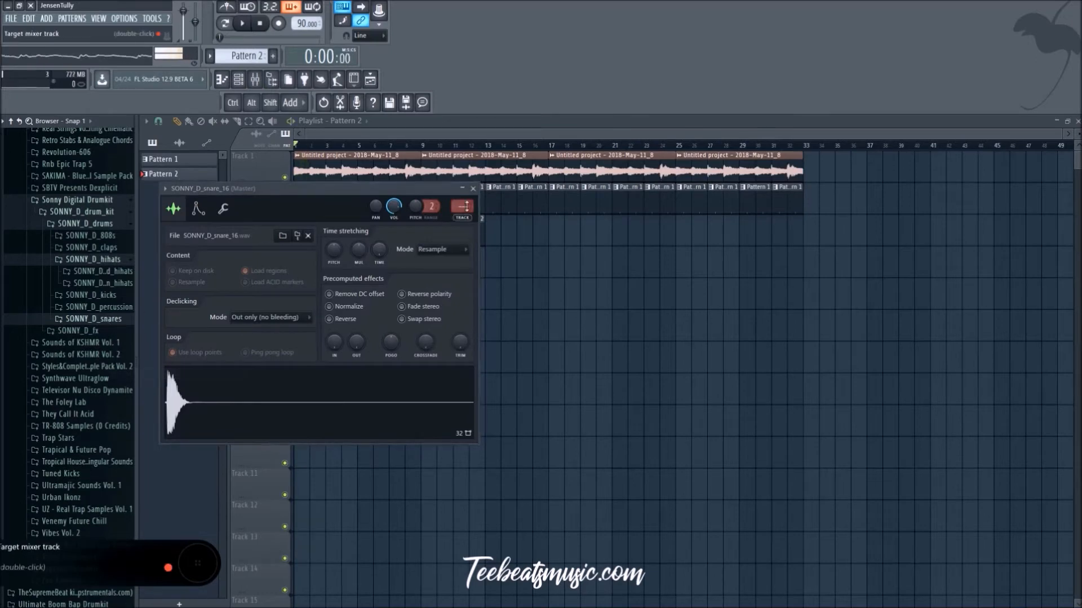
left_click(473, 190)
Step: Audition samples from the Sonny Digital percussion, kick and open hi-hat folders over the playing beat
left_click(93, 308)
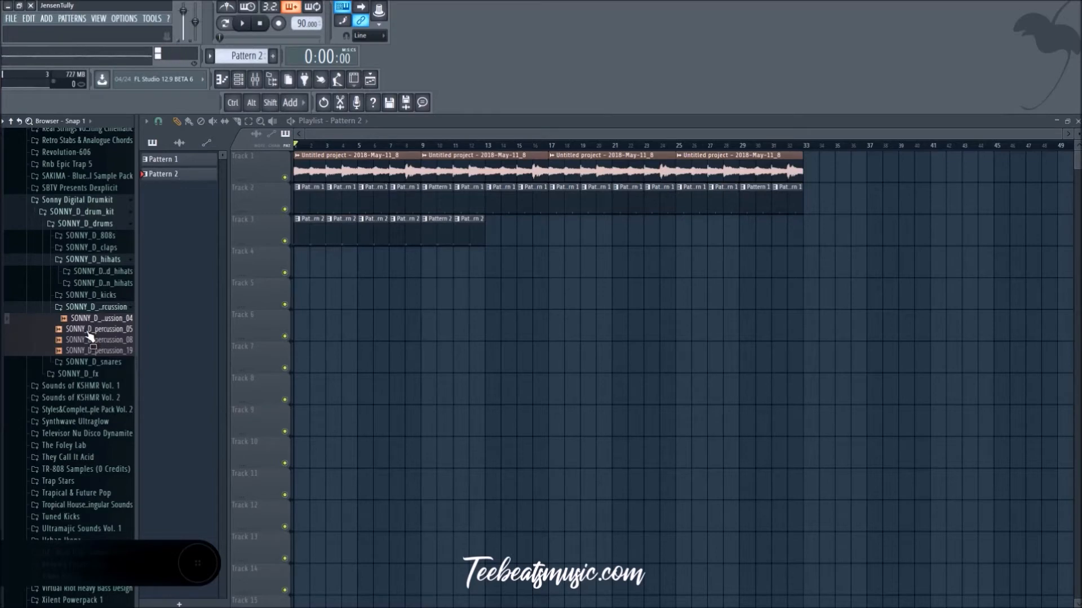
key("space")
left_click(104, 308)
left_click(107, 295)
left_click(110, 306)
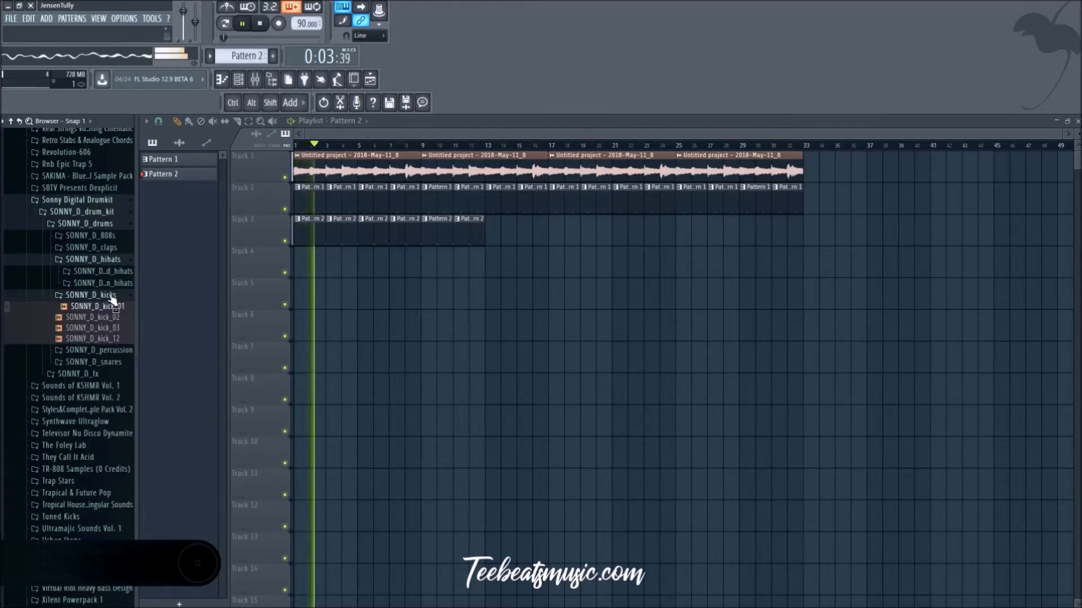
left_click(110, 283)
left_click(111, 295)
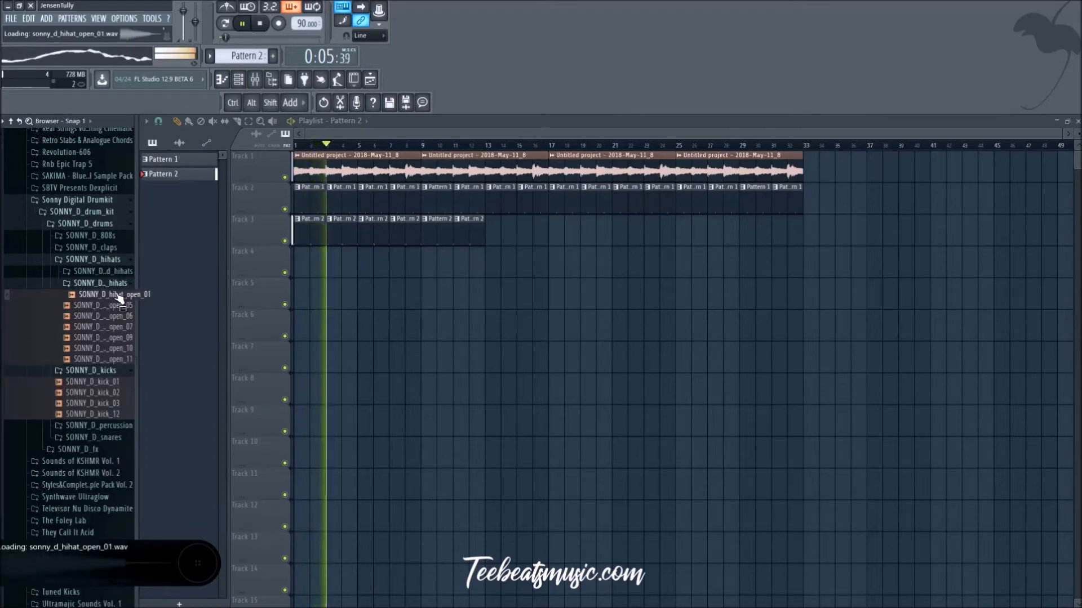
Step: Load SONNY_D_hihat_open_01 into a new channel, stop playback and show the channel rack
right_click(113, 298)
left_click(112, 298)
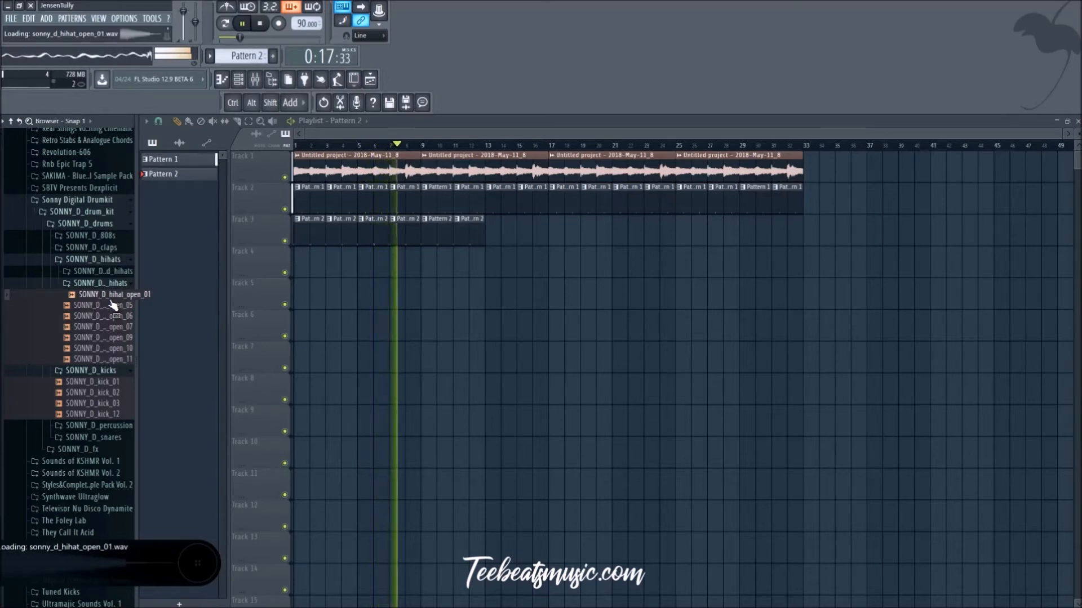
right_click(111, 304)
left_click(161, 305)
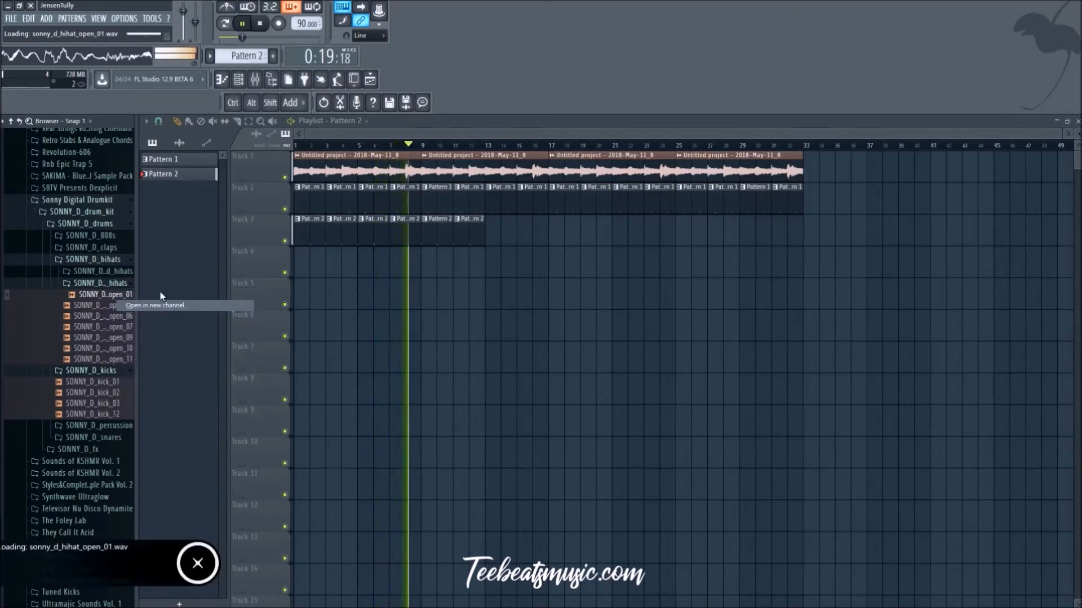
key("space")
key("F6")
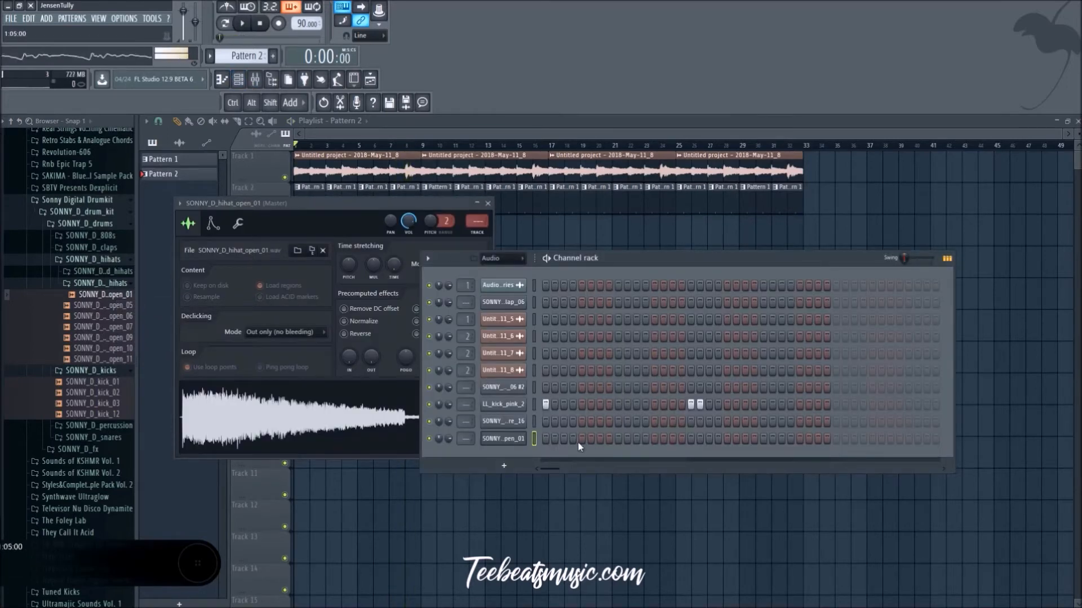
Step: Create Pattern 3 with SONNY_D_hihat_open_01 hits on steps 1, 11 and 13, and place it at the start of track 4
scroll(243, 58, "up", 1)
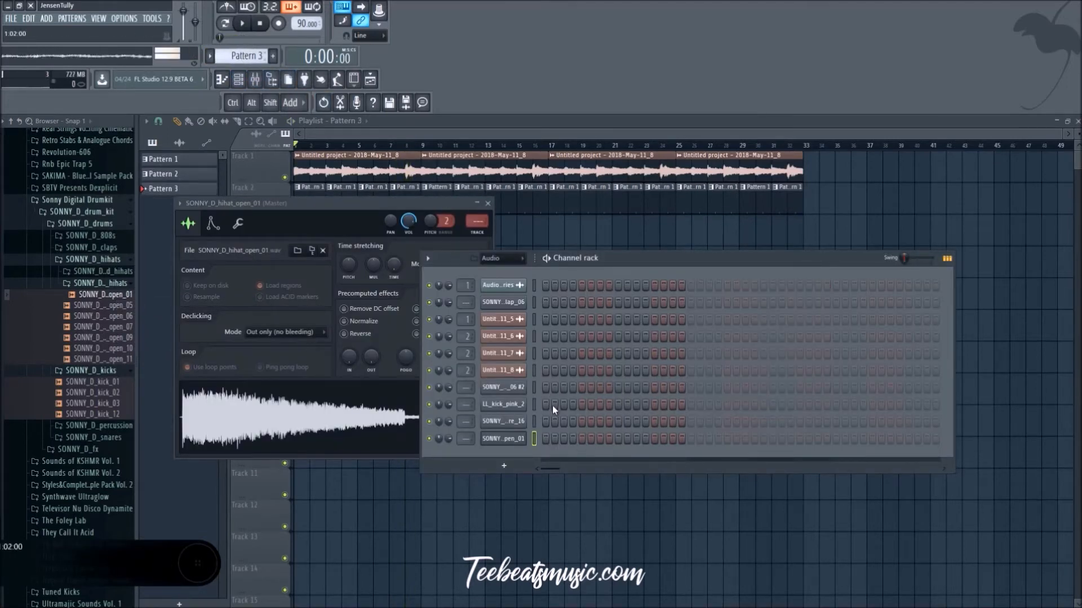
left_click(548, 440)
right_click(646, 581)
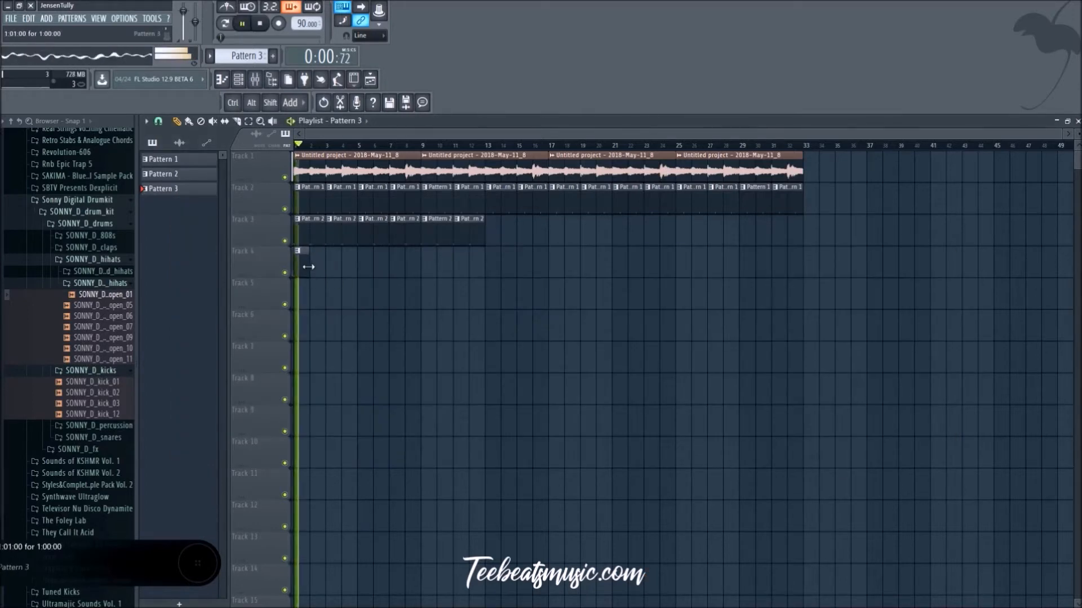
left_click(255, 82)
key("space")
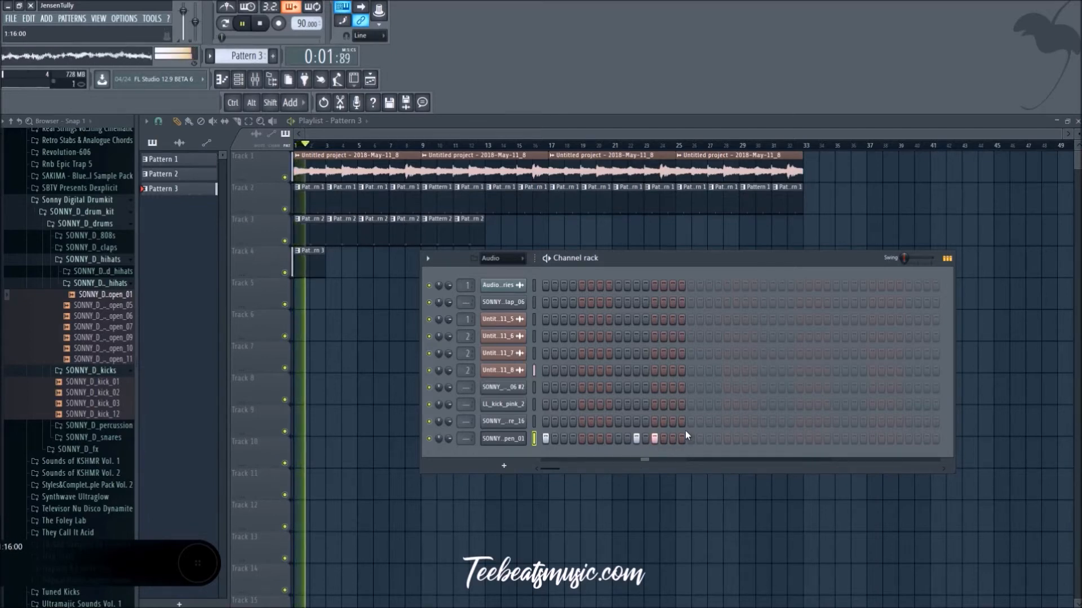
Step: Change the first-bar open hi-hat hits in Pattern 3 to steps 1, 13 and 15, and add a hit on step 29
left_click(306, 270, "ctrl")
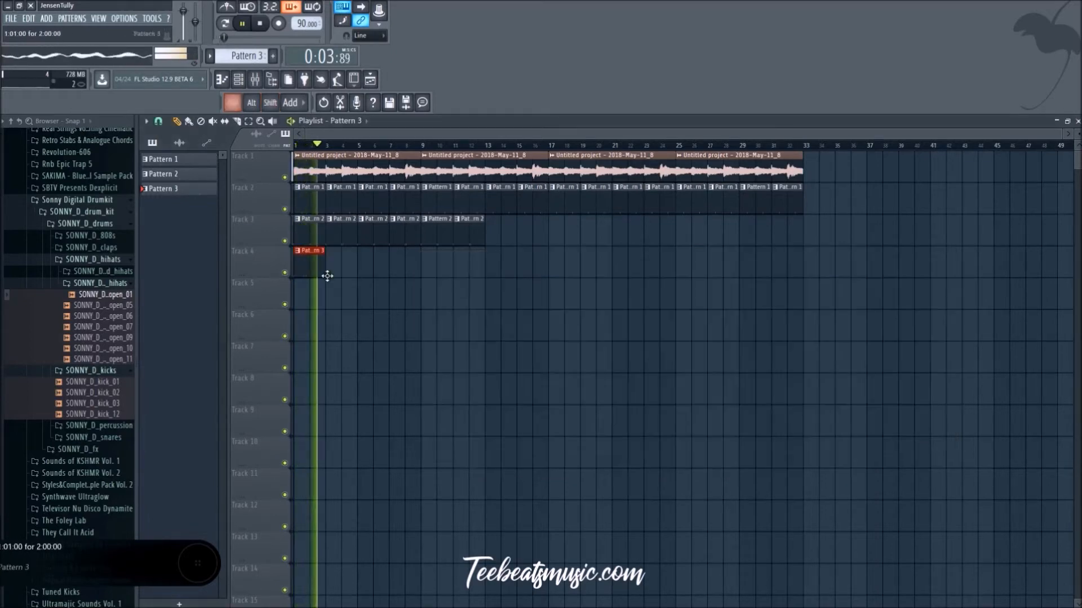
left_click(238, 79)
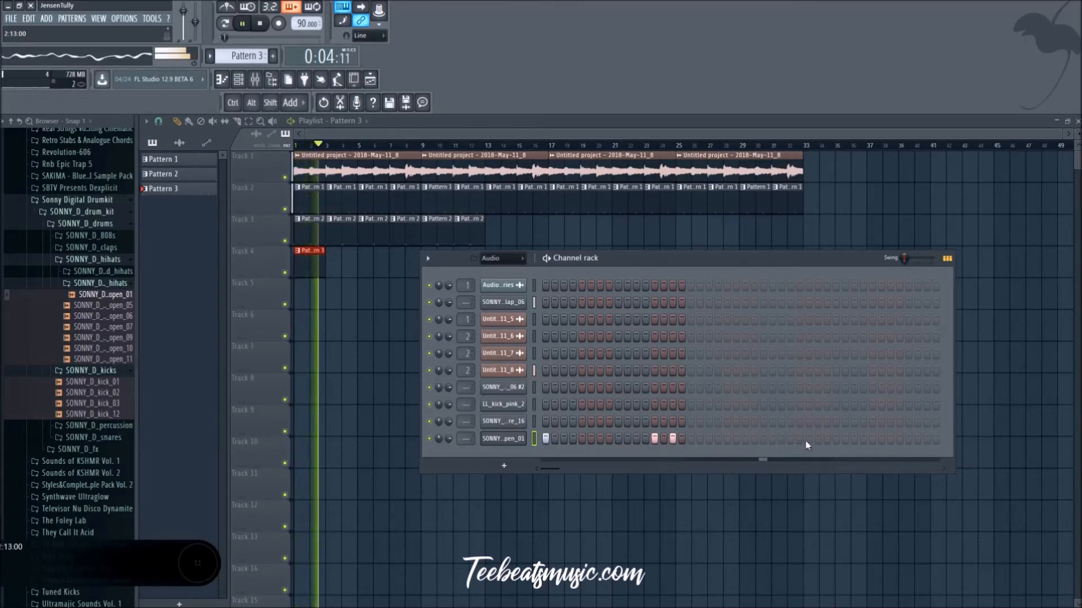
key("space")
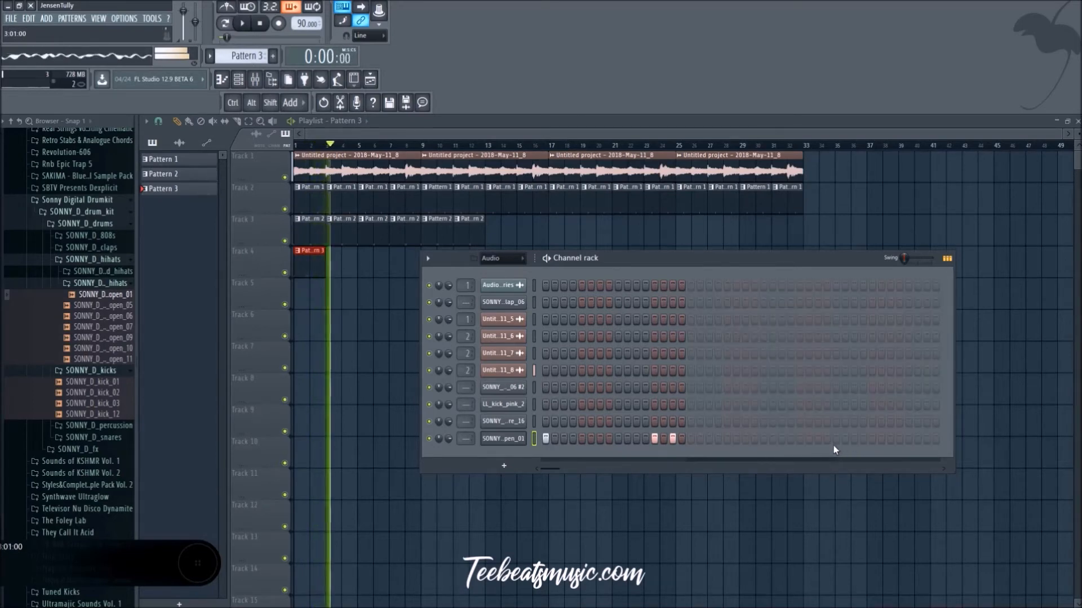
left_click(800, 439)
left_click(842, 524)
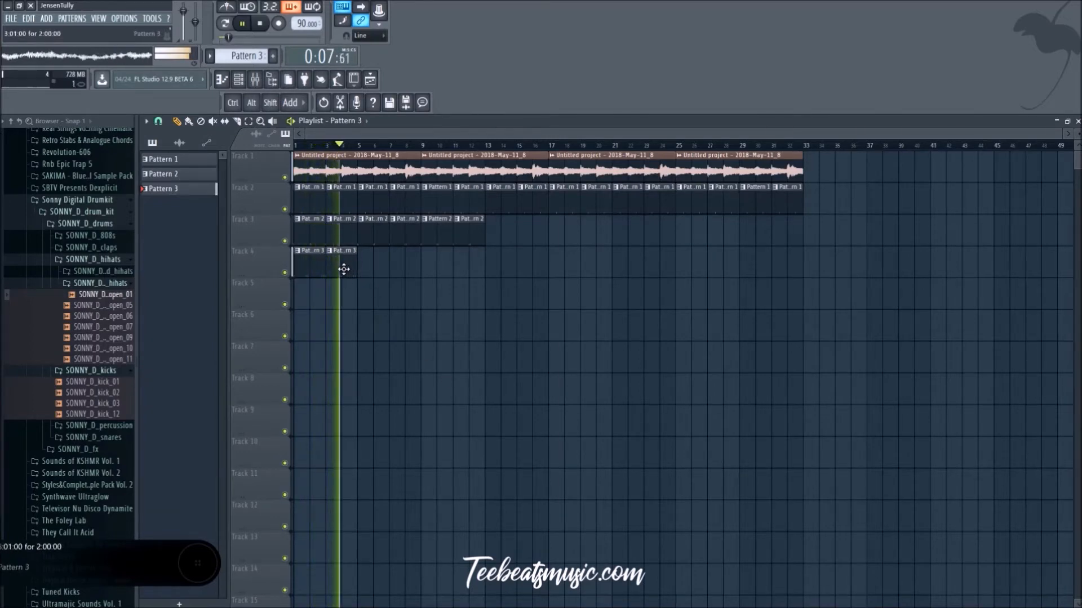
Step: Repeat the two-bar Pattern 3 clip along track 4 up to bar 13 and stop playback
left_click(363, 271)
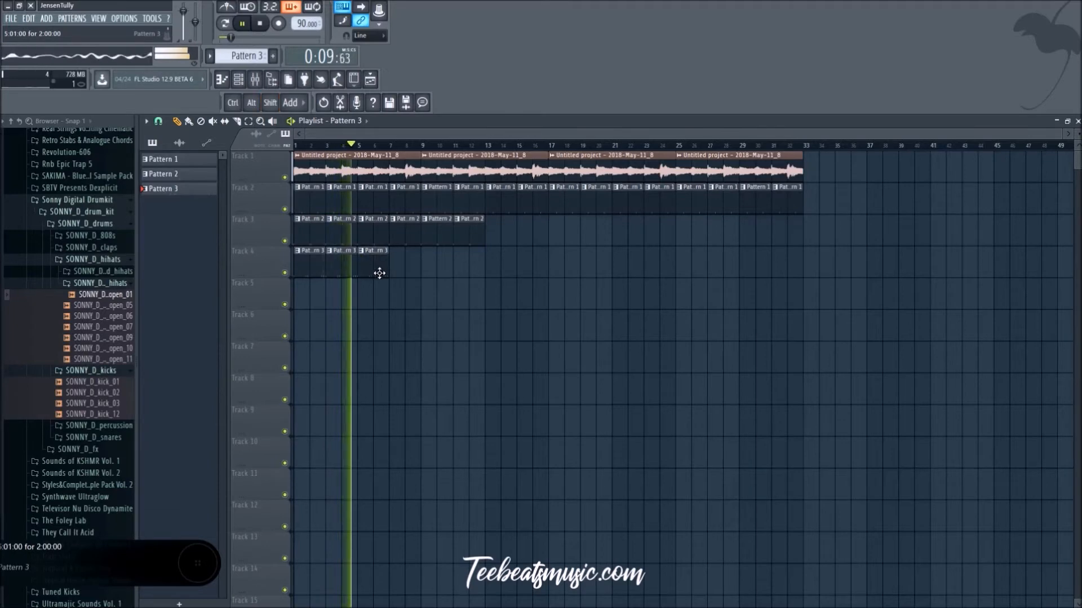
mouse_move(466, 338)
left_mouse_down()
mouse_move(298, 264)
mouse_move(425, 285)
mouse_move(404, 285)
left_mouse_up()
left_click(434, 337, "ctrl")
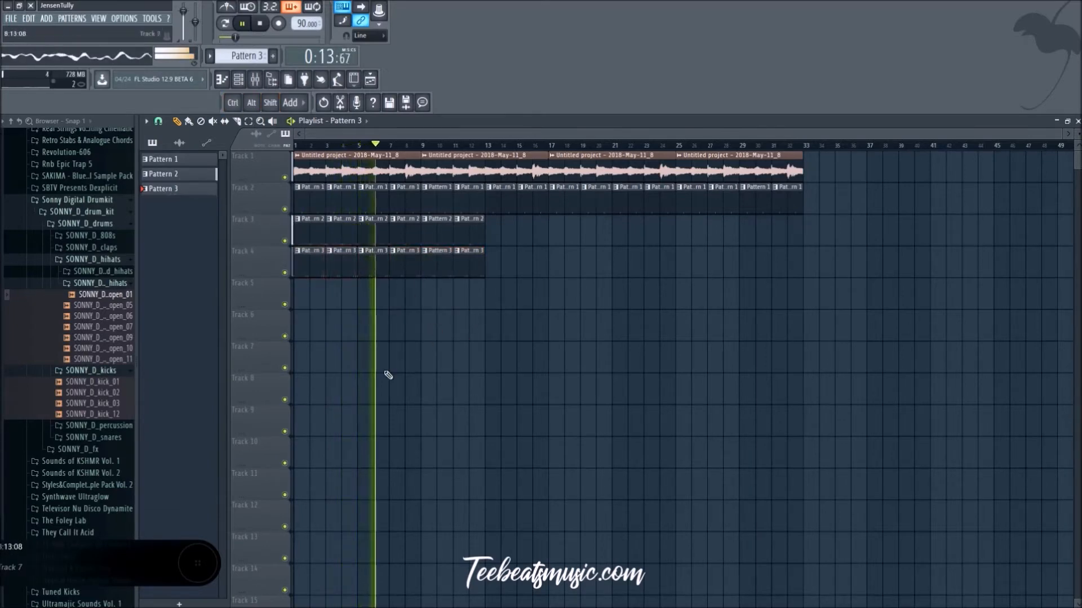
key("space")
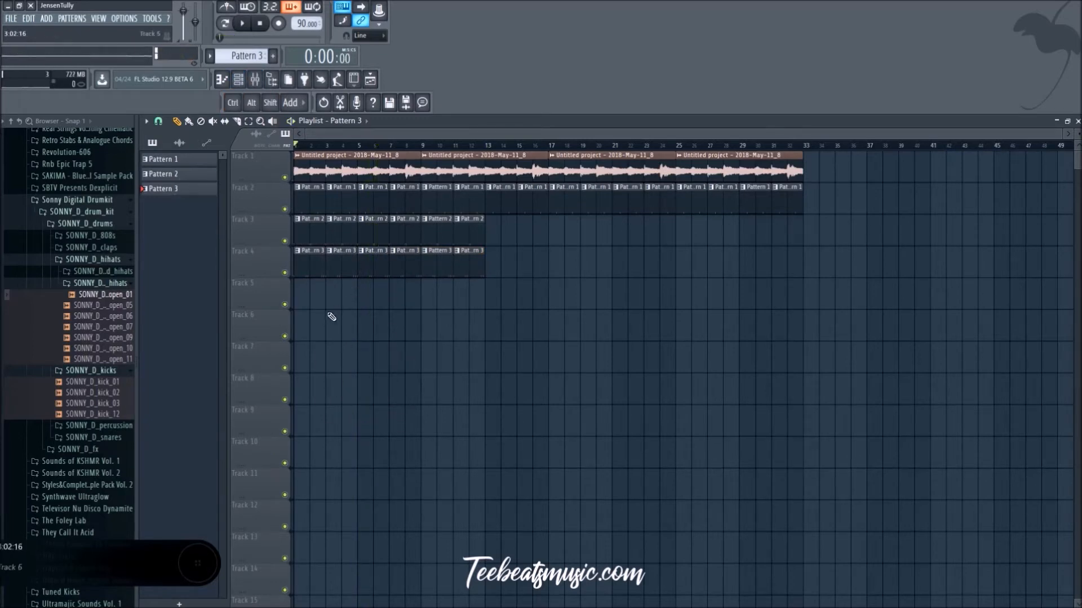
scroll(331, 316, "up", 5)
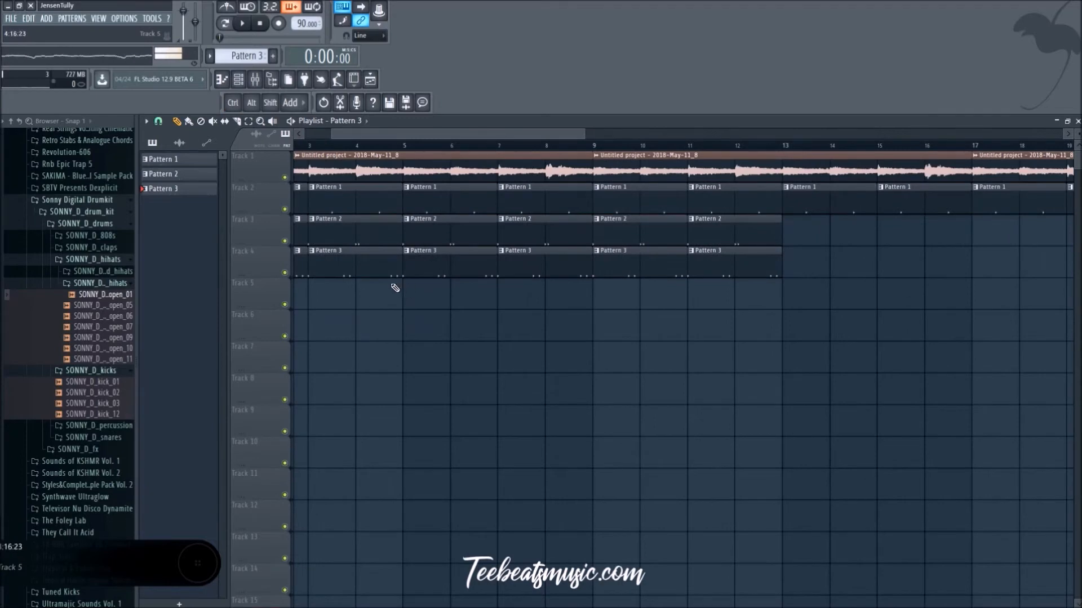
scroll(599, 442, "down", 4)
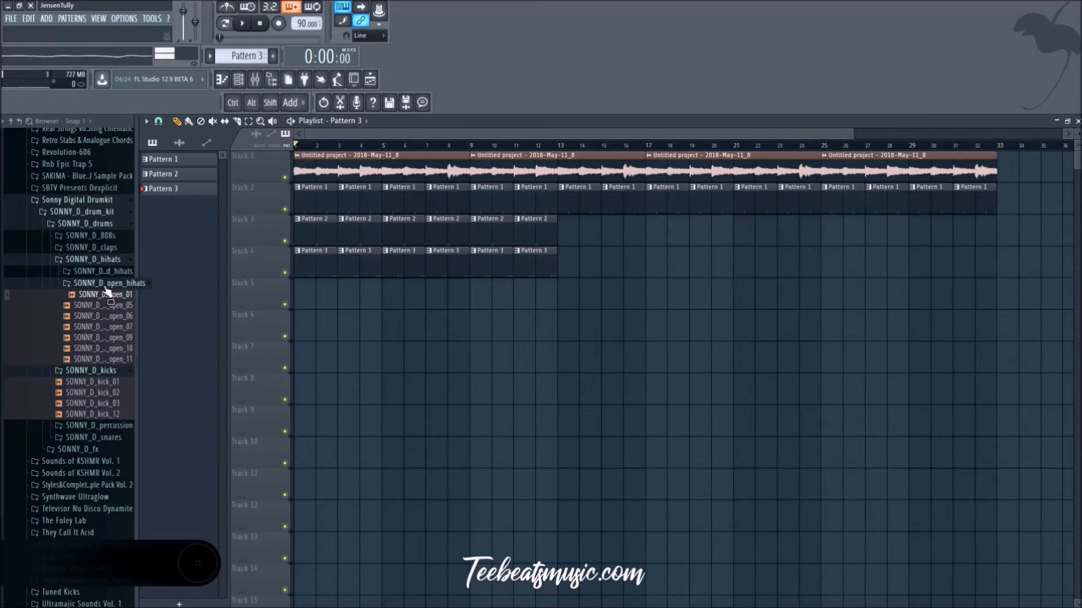
Step: Collapse the Sonny Digital open hi-hat and kick folders and audition the open hi-hat and shaker in KSHMR_Cymbals over the beat
left_click(105, 285)
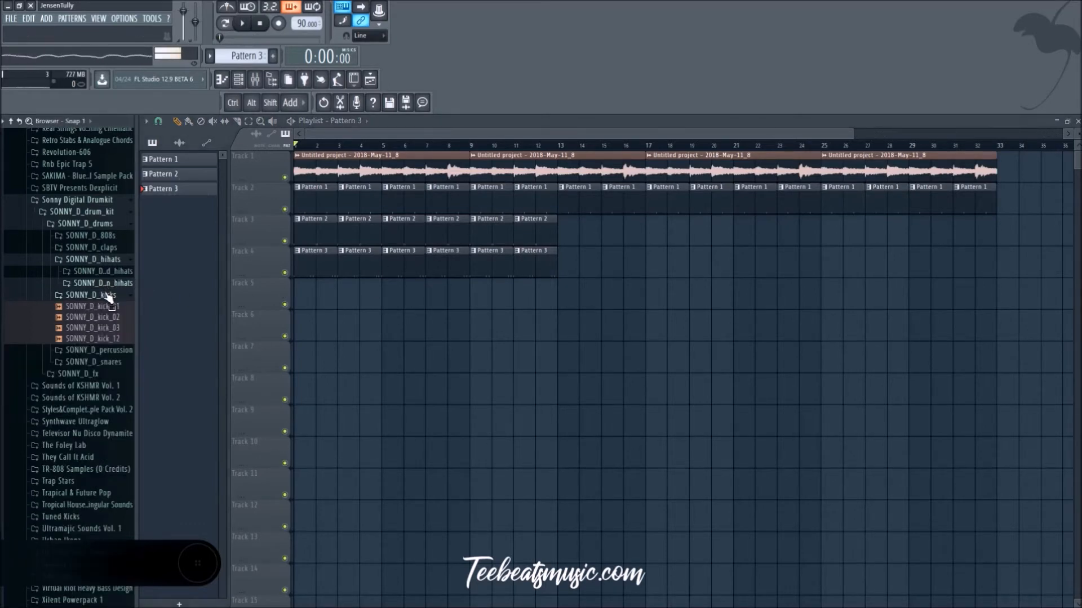
left_click(109, 298)
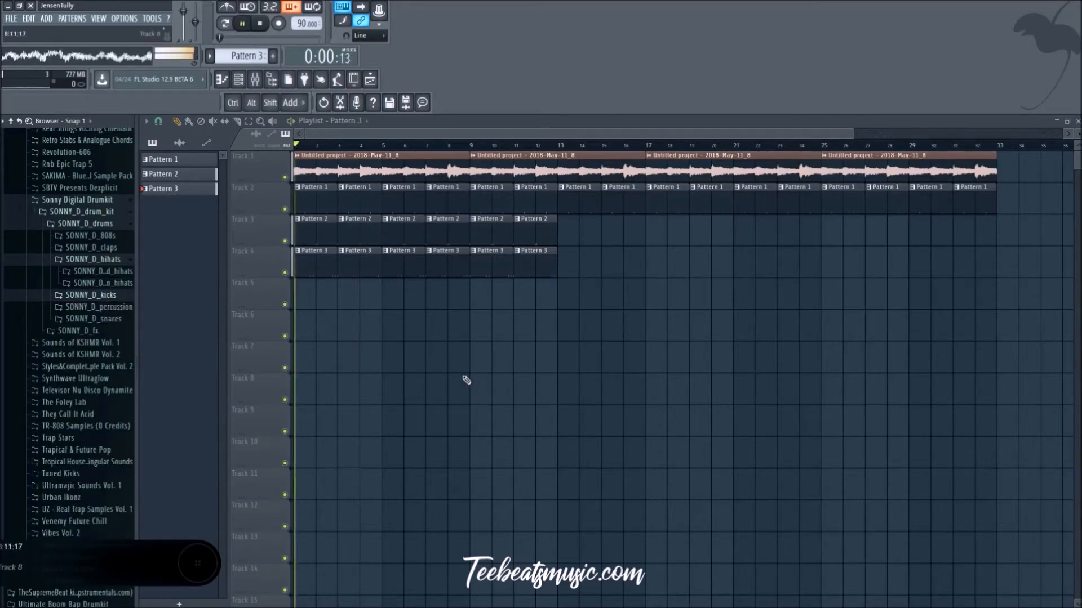
left_click(79, 344)
left_click(79, 354)
left_click(84, 378)
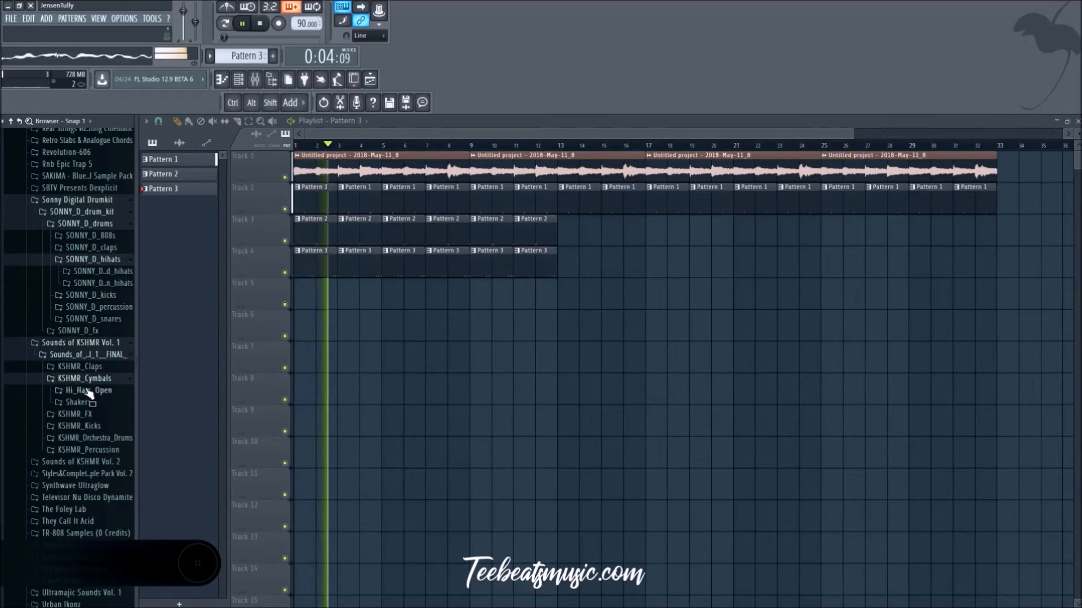
left_click(88, 391)
left_click(90, 402)
left_click(84, 412)
left_click(91, 425)
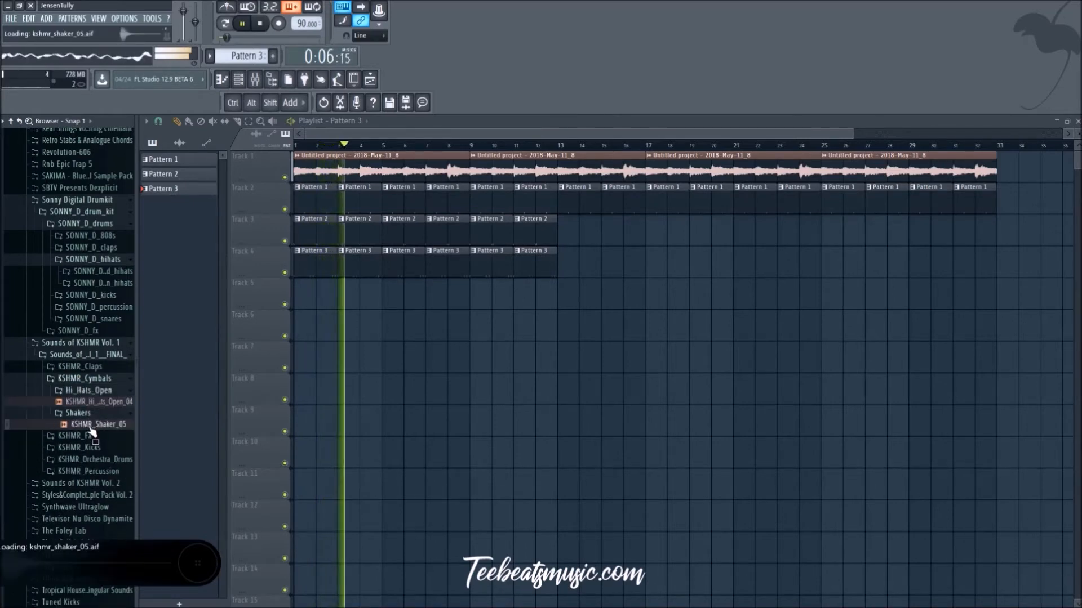
Step: Audition samples in the KSHMR_FX folders, place KSHMR_Sub_Drop_04 at the start of track 5 and replay the beat
left_click(73, 435)
left_click(93, 447)
left_click(97, 458)
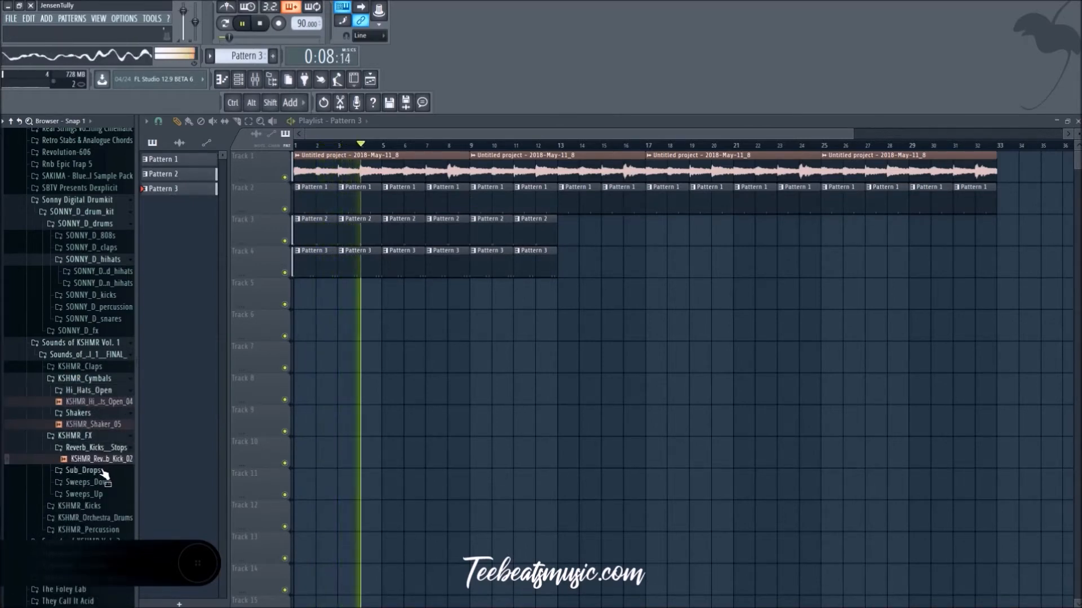
left_click(85, 470)
left_click(100, 420)
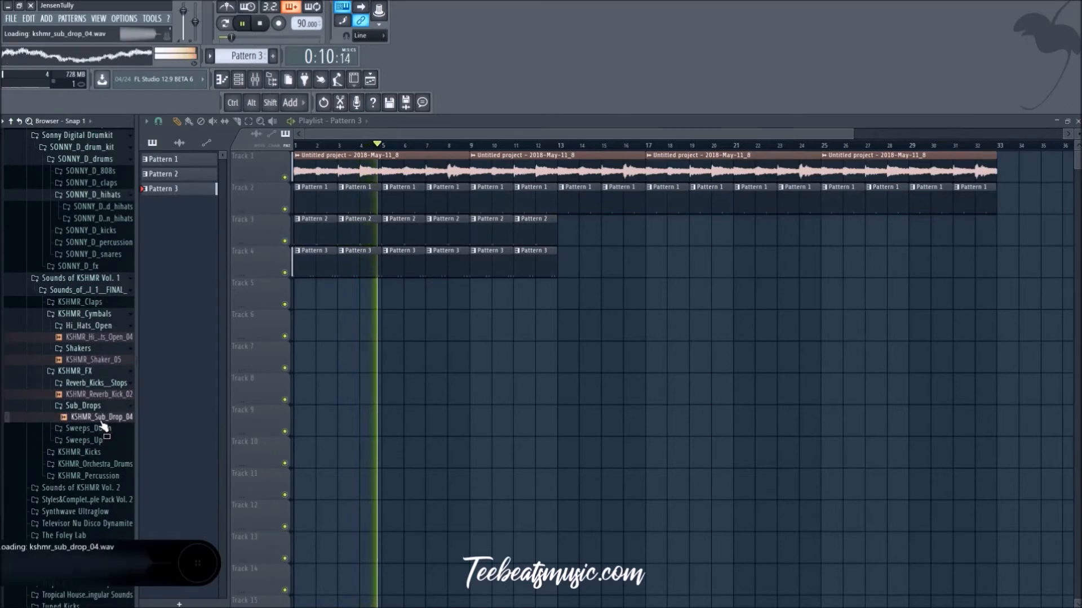
key("space")
left_click_drag(103, 425, 336, 301)
key("space")
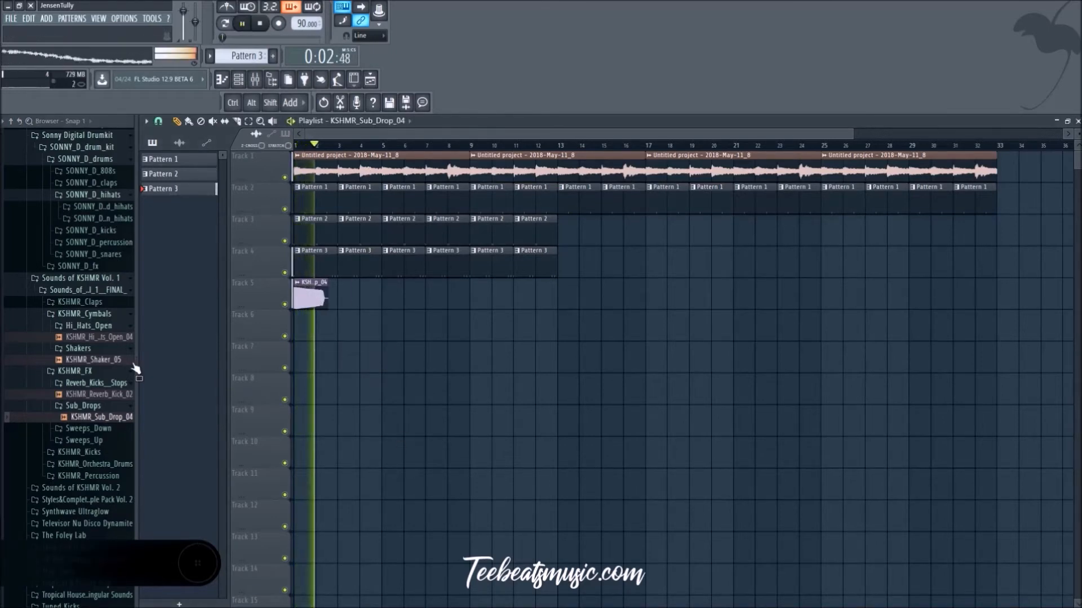
key("space")
scroll(418, 302, "up", 5)
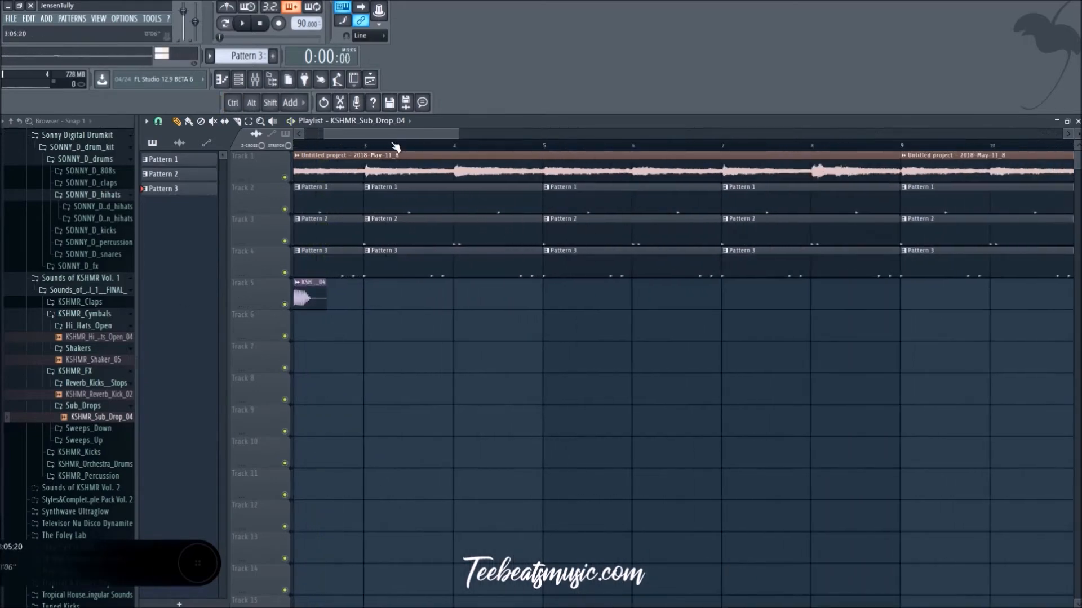
key("space")
left_click(439, 301)
right_click(478, 302)
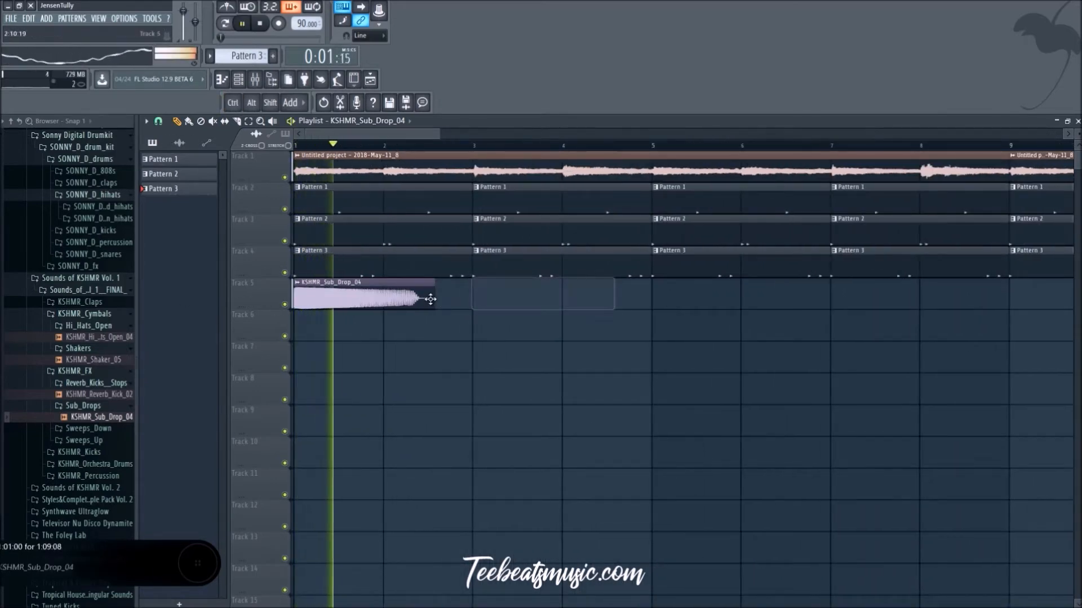
mouse_move(434, 298)
left_mouse_down()
mouse_move(383, 298)
mouse_move(431, 298)
left_mouse_up()
key("space")
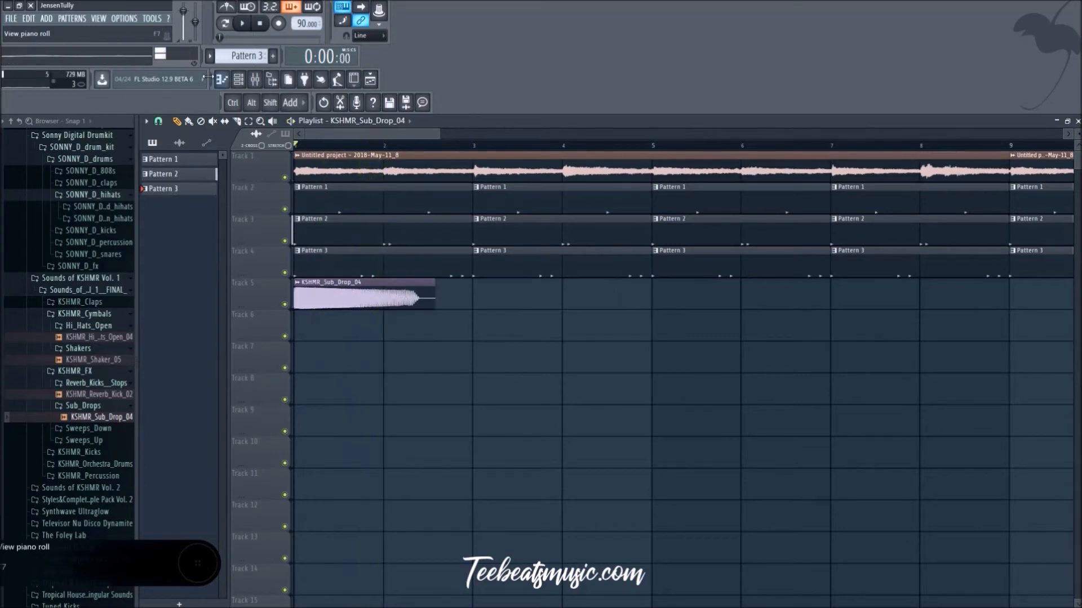
Step: Set the playlist snap to 1/2 step and shorten the KSHMR_Sub_Drop_04 clip on track 5 to end at bar 2 while listening
left_click(159, 121)
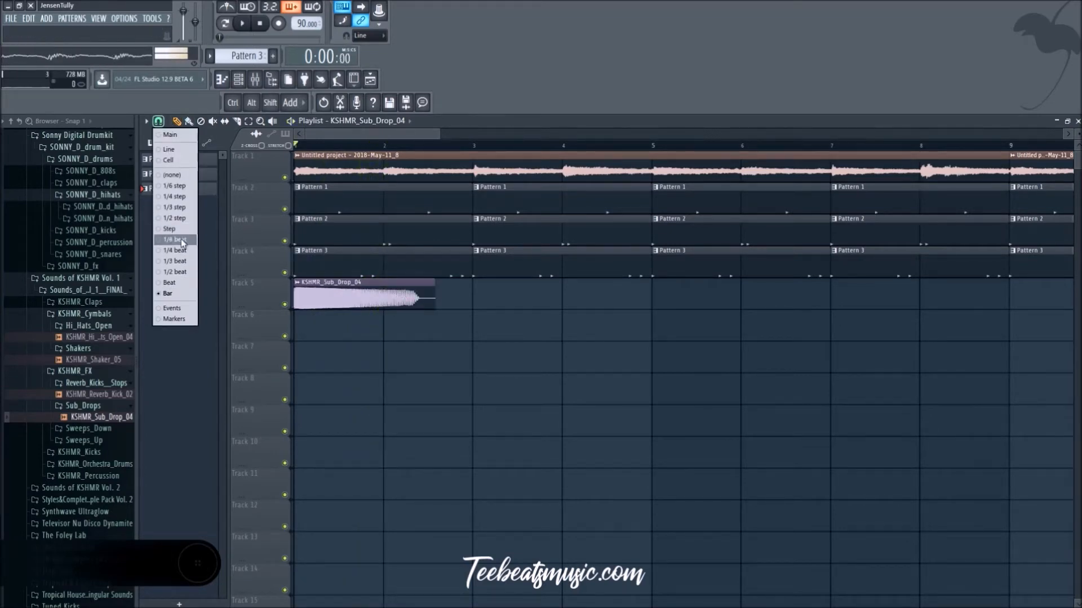
left_click(179, 218)
key("space")
left_click_drag(436, 297, 400, 307)
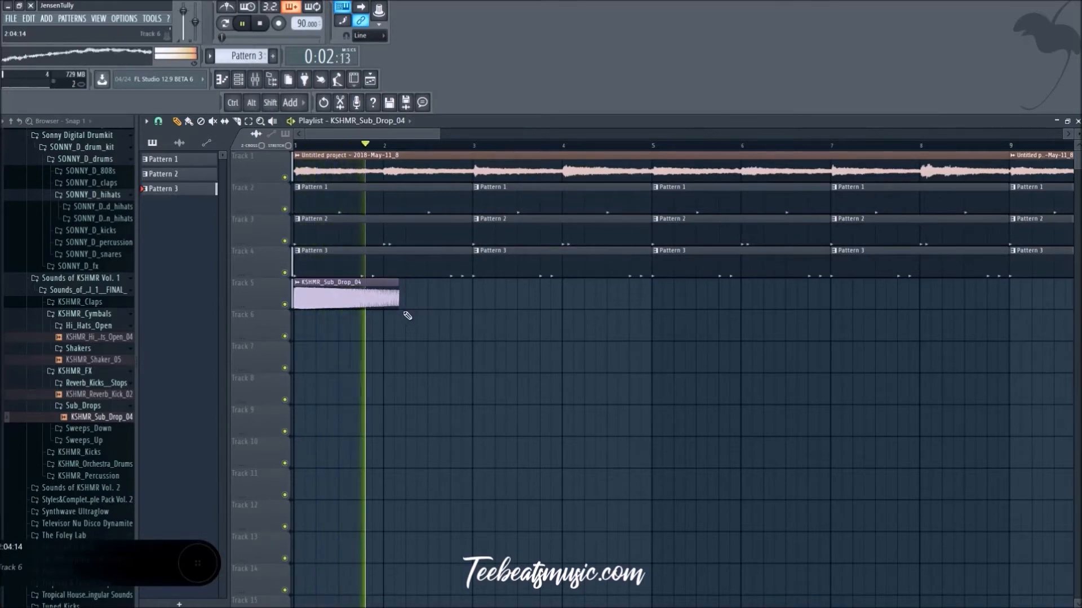
left_click_drag(397, 305, 360, 305)
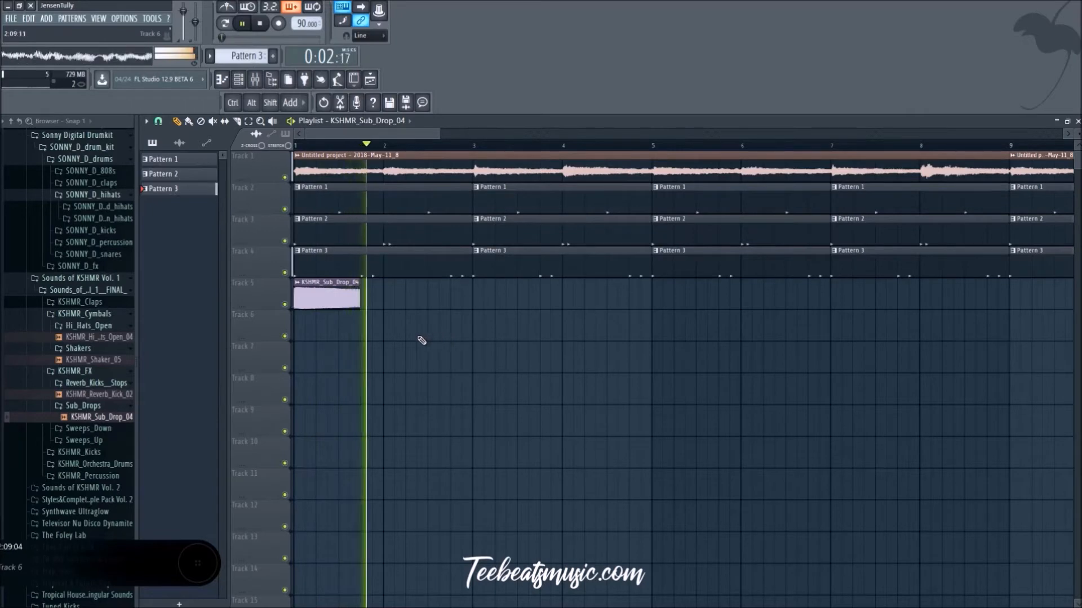
left_click_drag(359, 305, 370, 305)
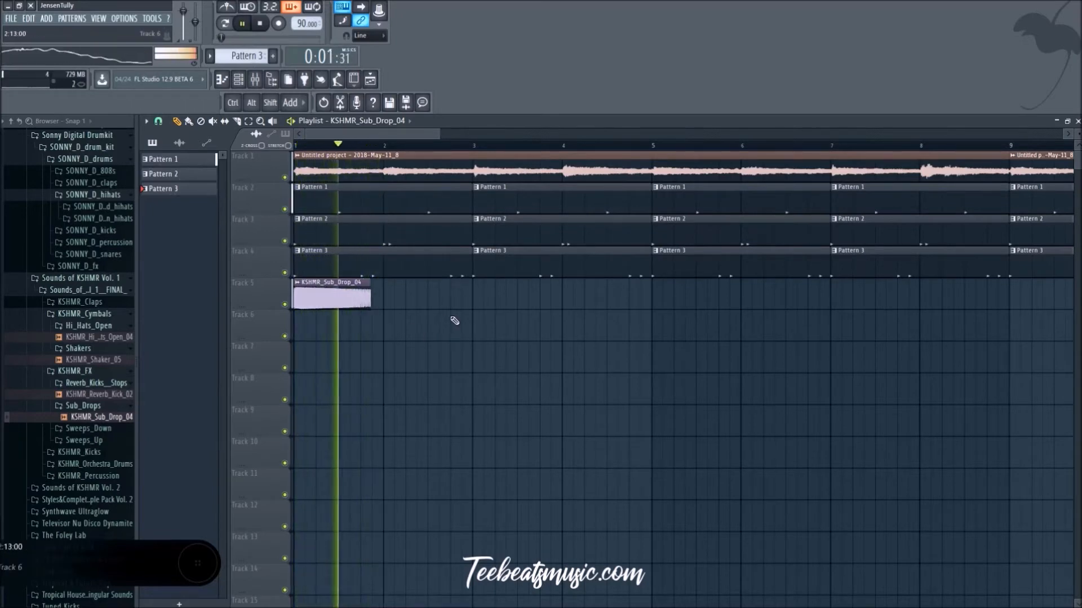
left_click_drag(371, 304, 382, 304)
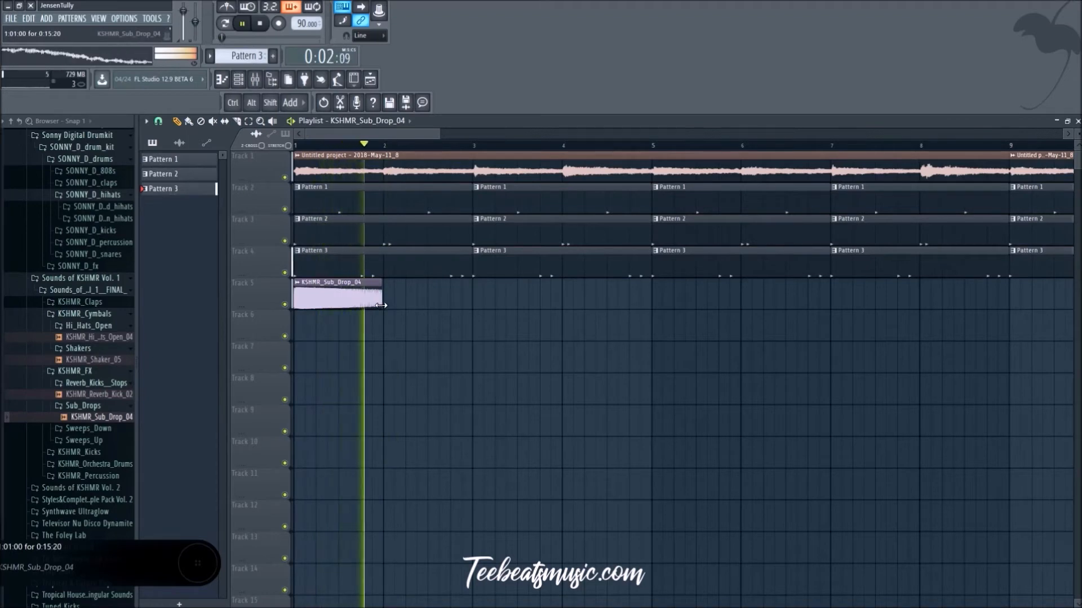
key("space")
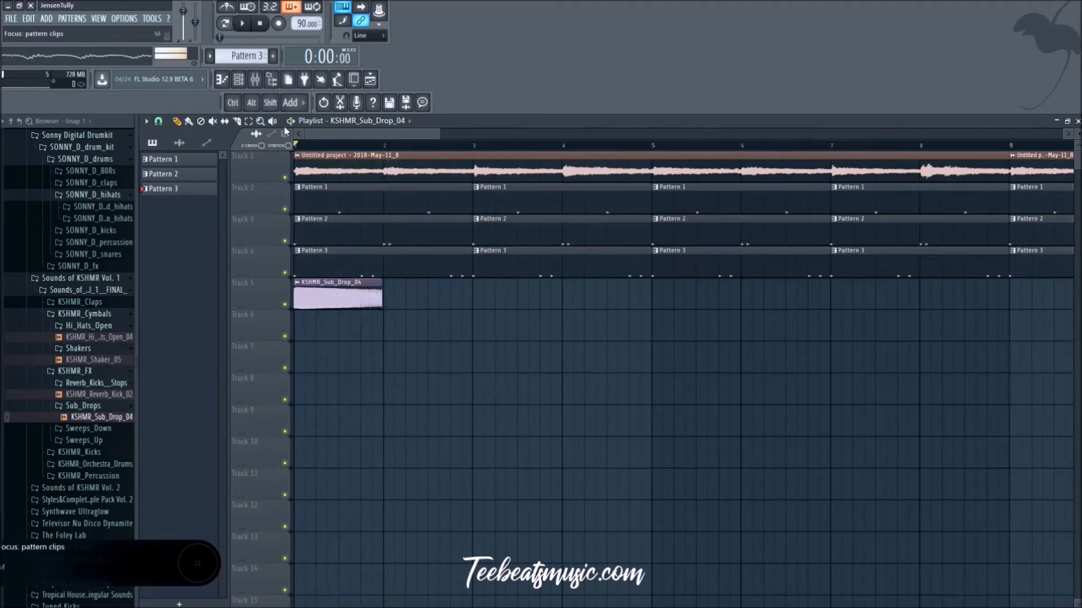
Step: Lower the channel volume of KSHMR_Sub_Drop_04, replay the beat and close the sample's settings
left_click(255, 81)
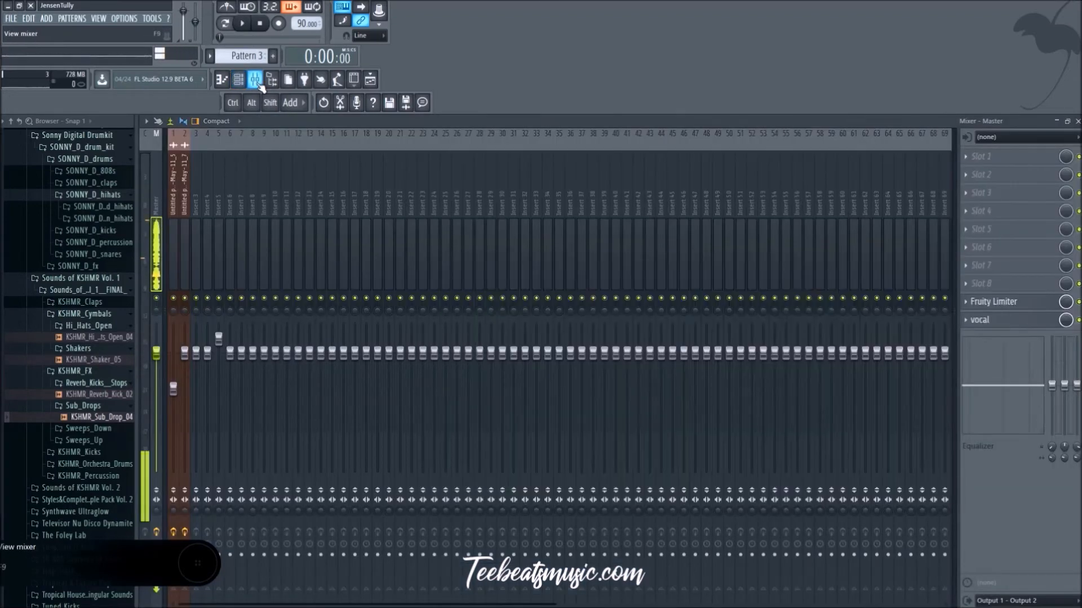
left_click(370, 81)
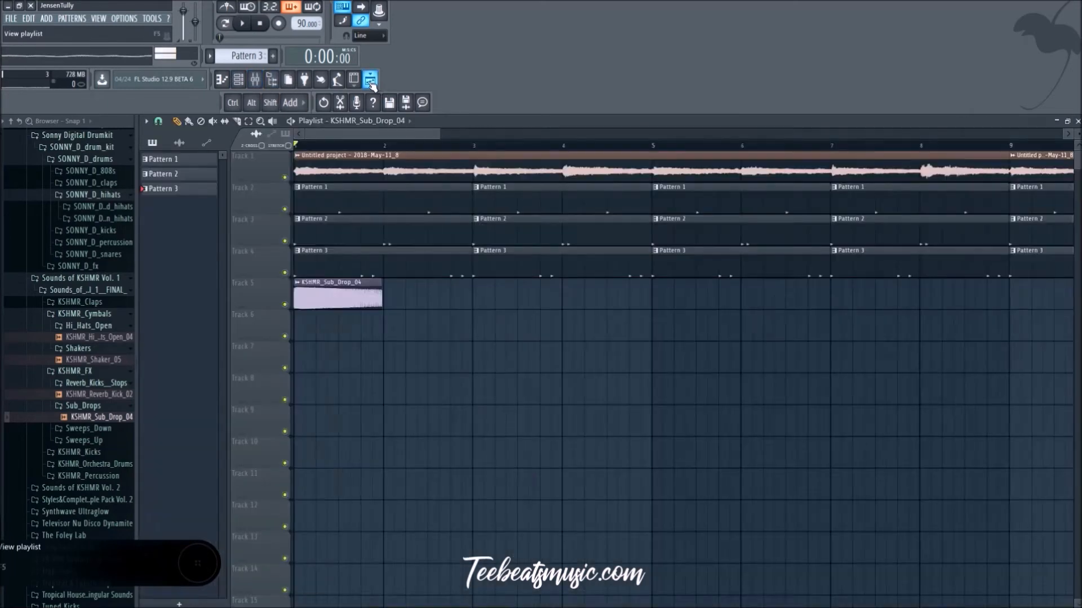
double_click(355, 283)
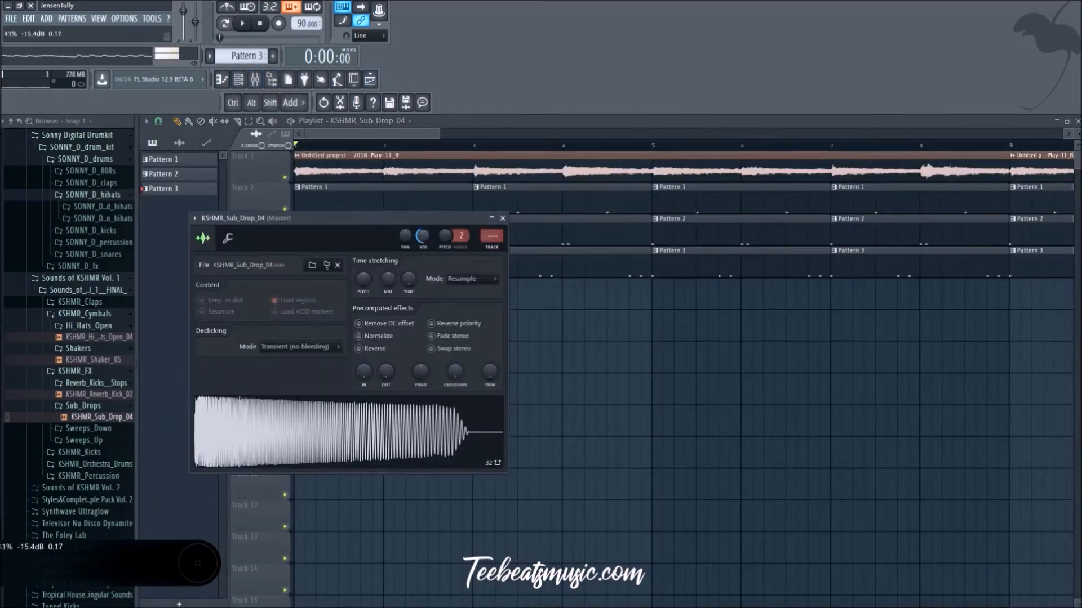
left_click_drag(426, 238, 426, 250)
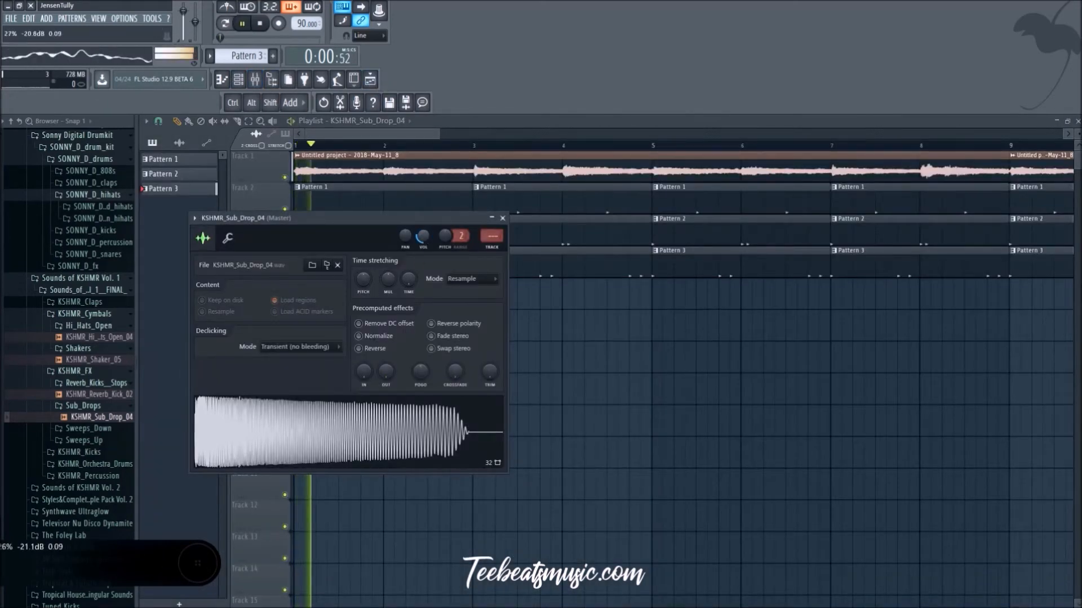
left_click(502, 218)
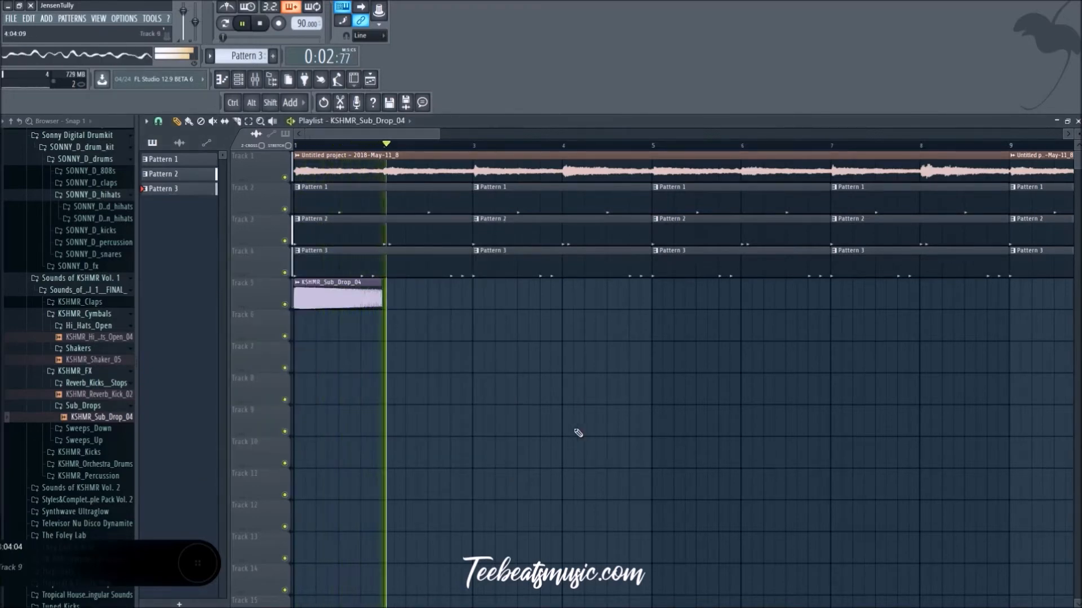
Step: Collapse the KSHMR Hi_Hats_Open folder and audition KSHMR_Reverb_Kick_02 and KSHMR_Sub_Drop_04 over the beat
left_click(105, 330)
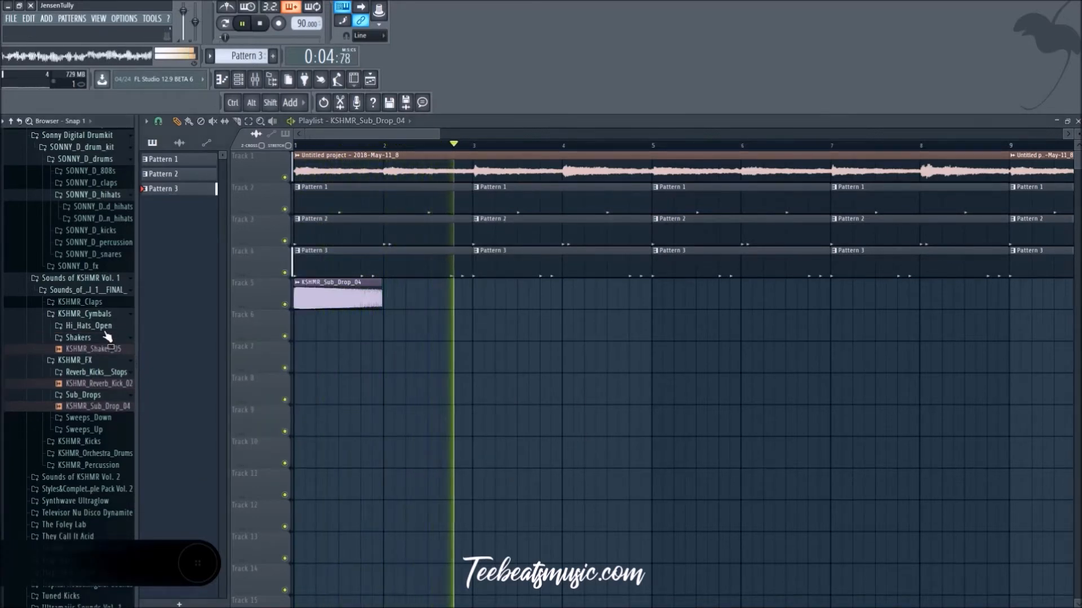
left_click(101, 365)
left_click(102, 365)
left_click(103, 383)
left_click(104, 406)
scroll(107, 409, "down", 8)
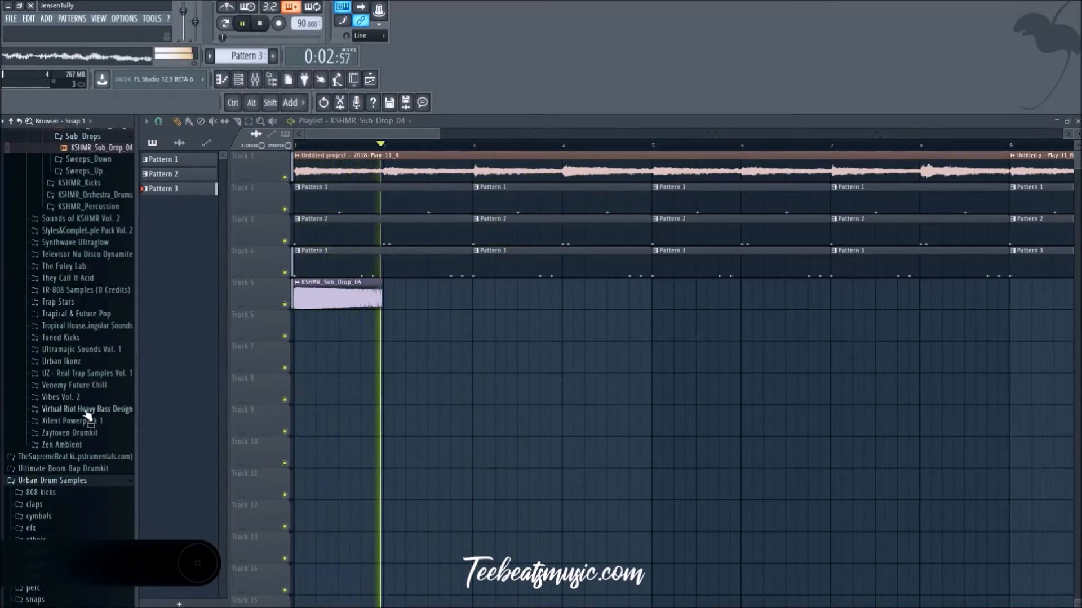
Step: Stop playback, collapse the Sounds of KSHMR Vol. 1 folder and show the Sonny Digital 808 and clap samples
key("space")
scroll(89, 401, "up", 2)
scroll(89, 402, "up", 3)
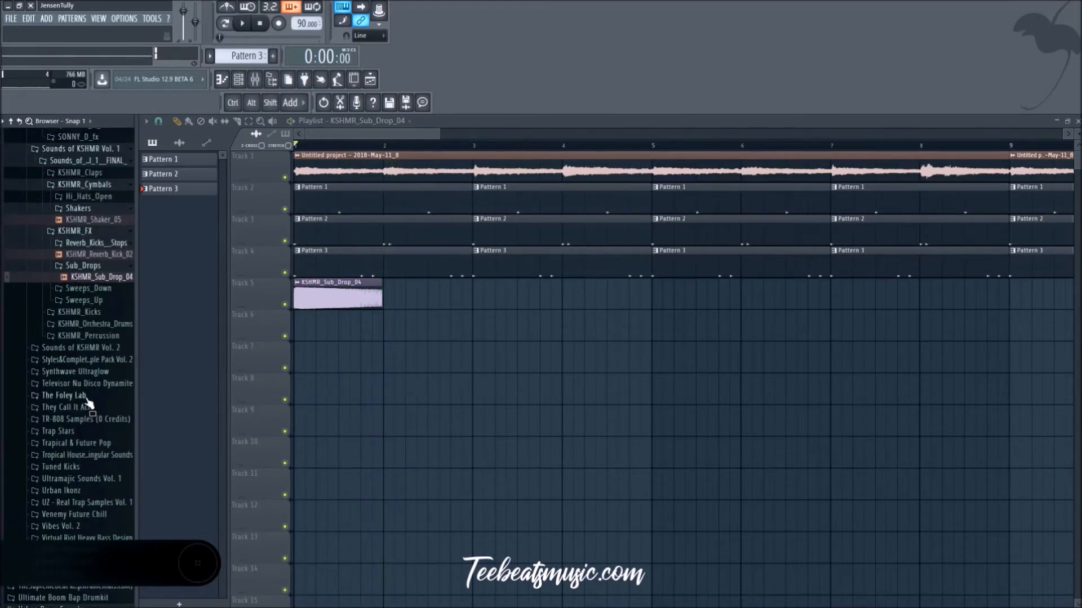
scroll(83, 320, "up", 6)
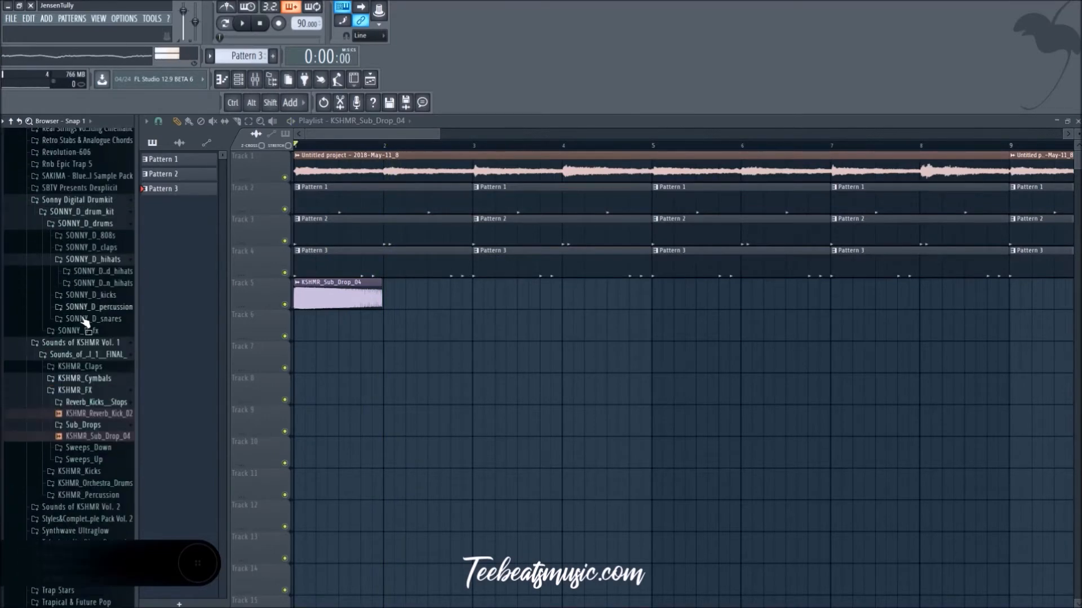
left_click(82, 347)
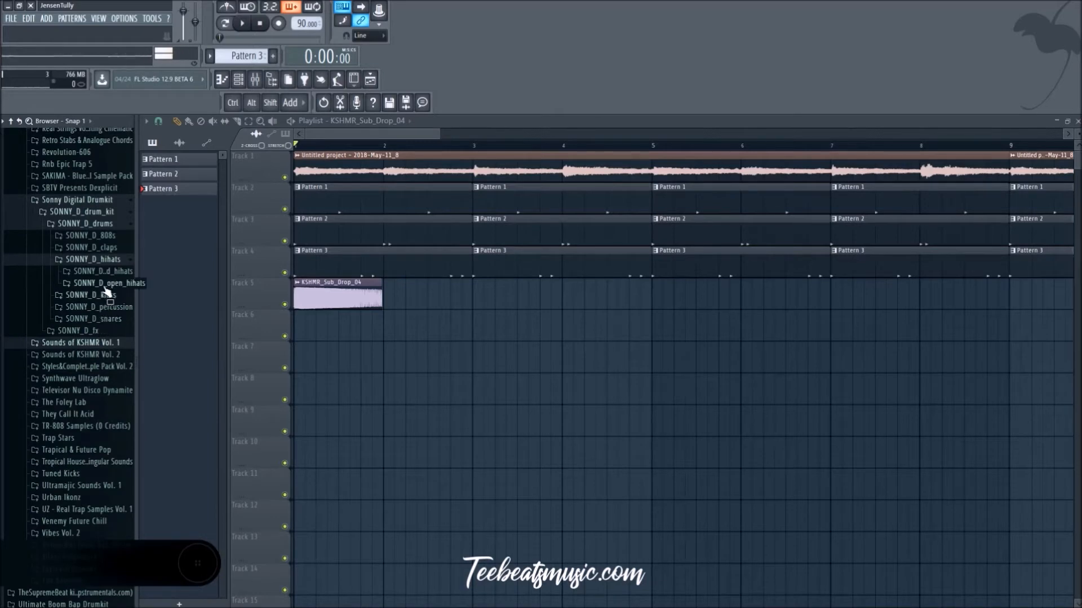
left_click(103, 251)
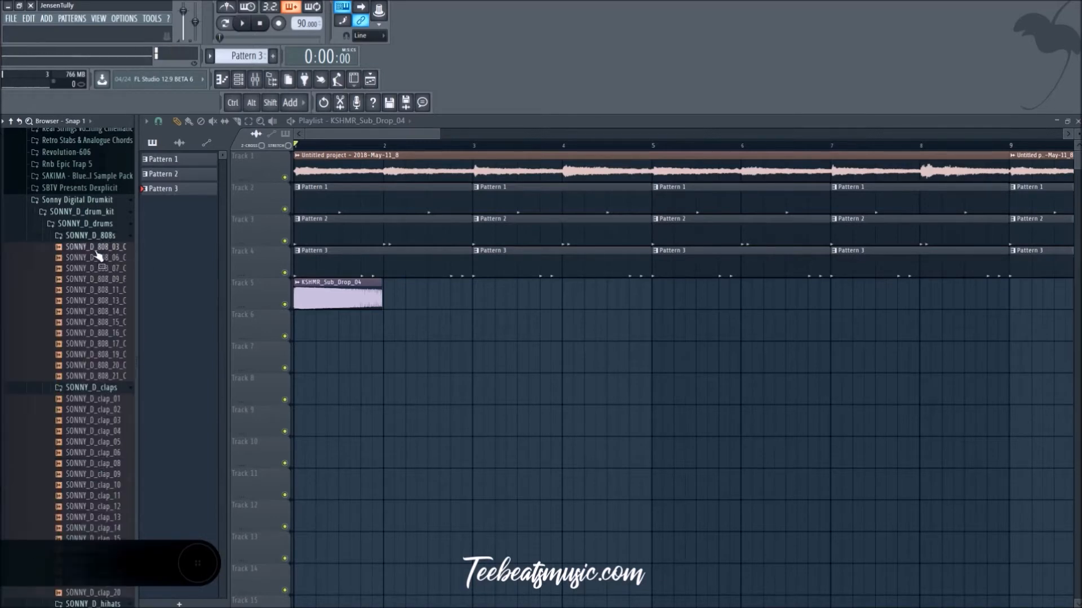
Step: Replay the beat and look through the BRASSPACK Vol. 1 folder in the sample packs
scroll(96, 271, "up", 17)
key("space")
scroll(90, 296, "up", 20)
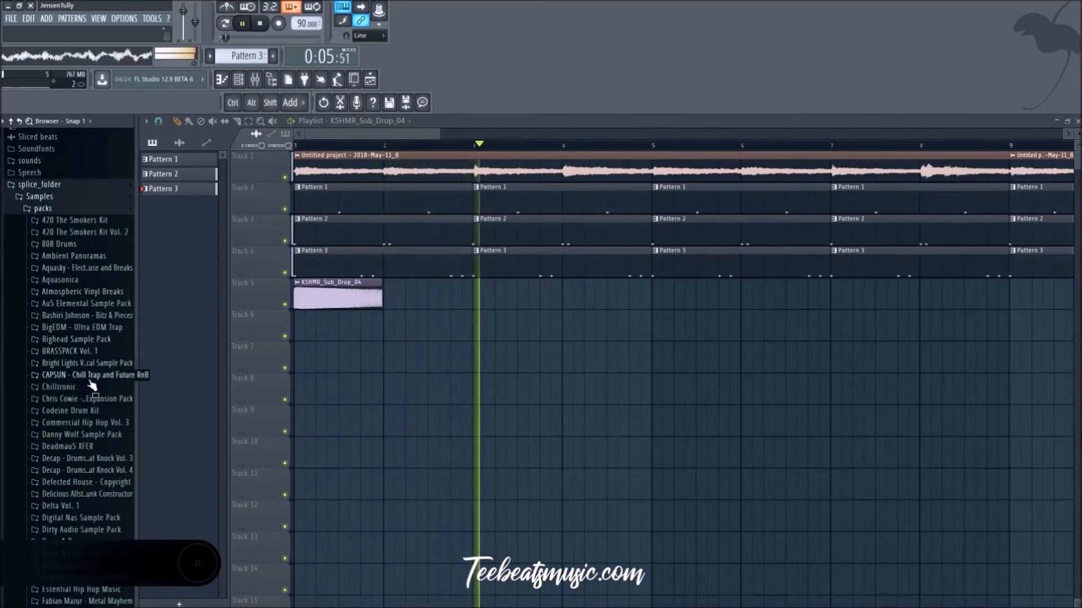
left_click(84, 351)
left_click(83, 386)
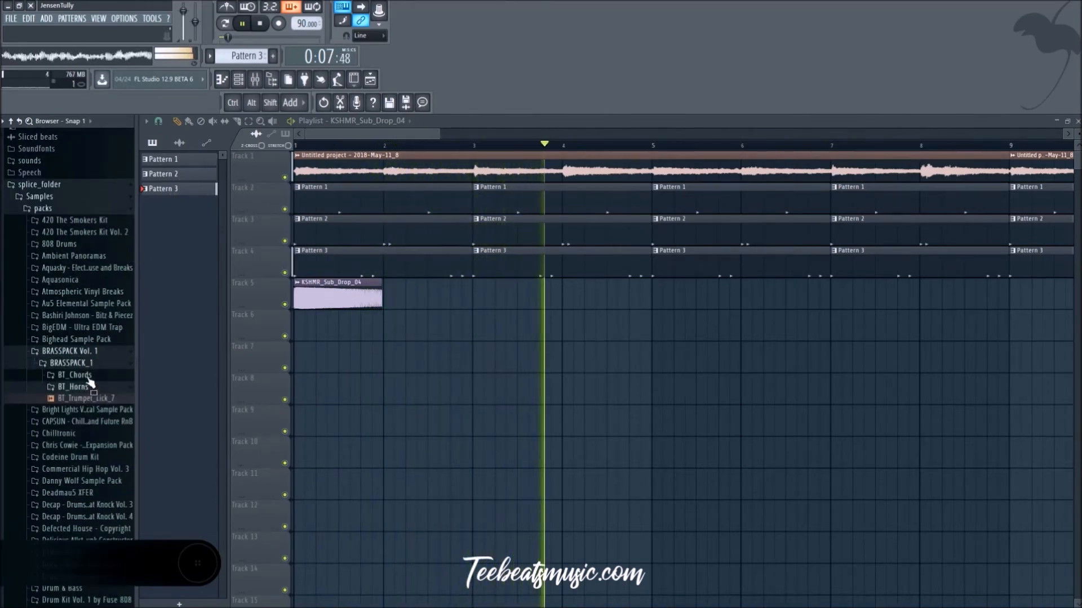
Step: Stop playback and audition KBH_clap_bighead_04 and KBH_clap_bighead_03 from the Bighead Sample Pack's drum claps
left_click(85, 340)
left_click(82, 353)
key("space")
left_click(87, 365)
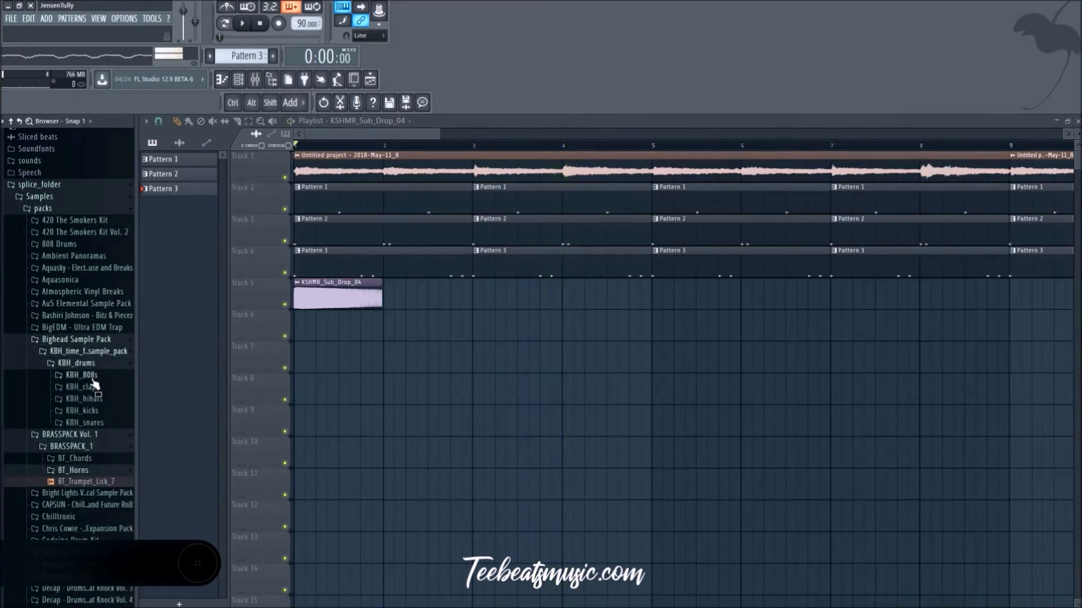
left_click(90, 376)
left_click(95, 376)
left_click(96, 388)
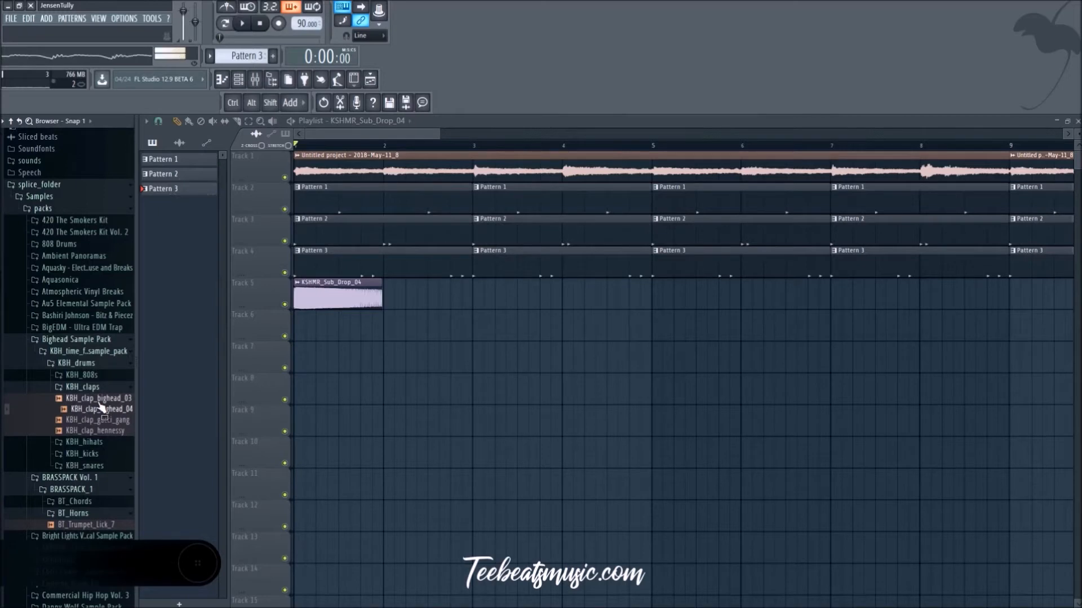
key("Up")
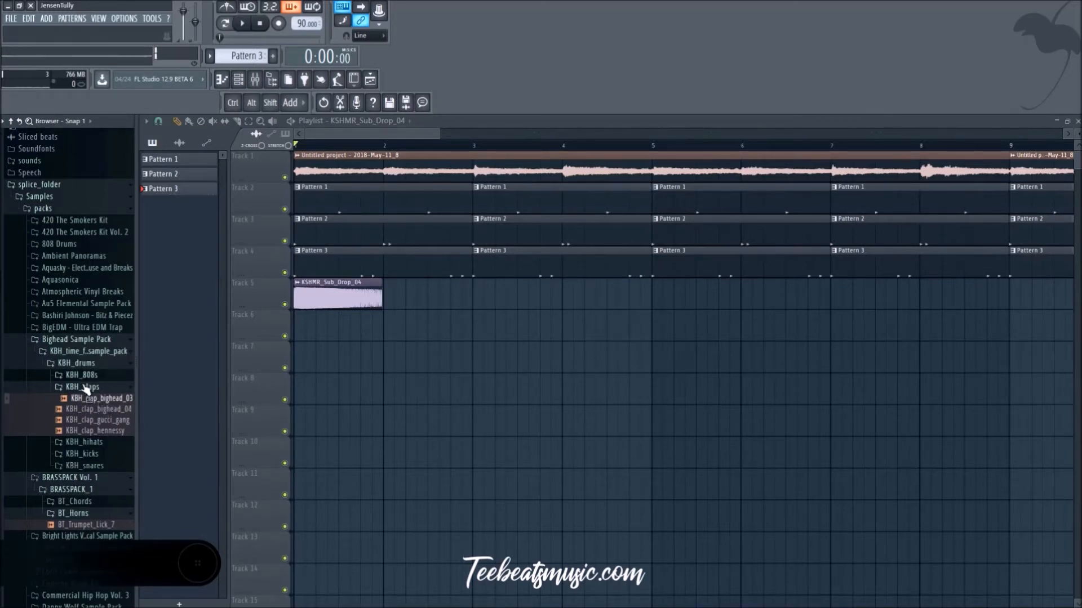
Step: Collapse the KBH_claps, BRASSPACK Vol. 1 and Bighead Sample Pack folders
left_click(84, 386)
scroll(66, 394, "up", 3)
scroll(65, 395, "down", 3)
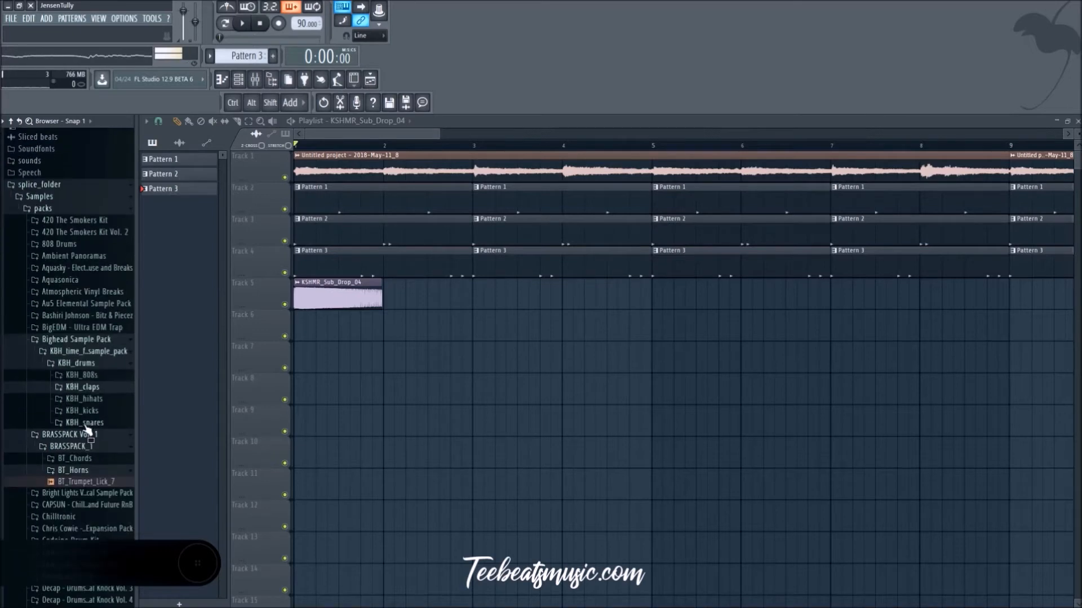
left_click(92, 434)
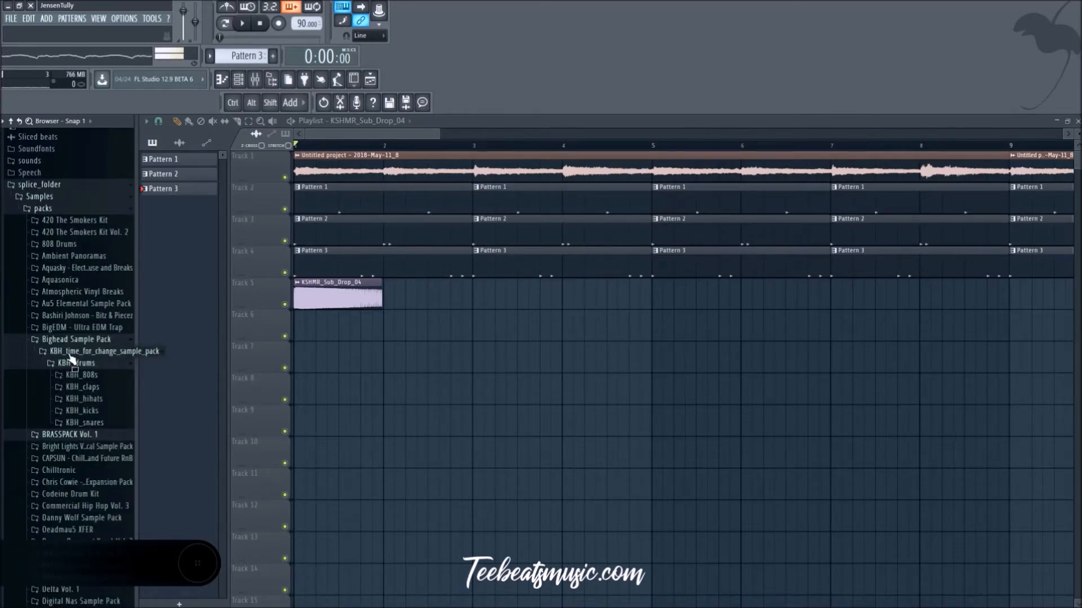
left_click(83, 345)
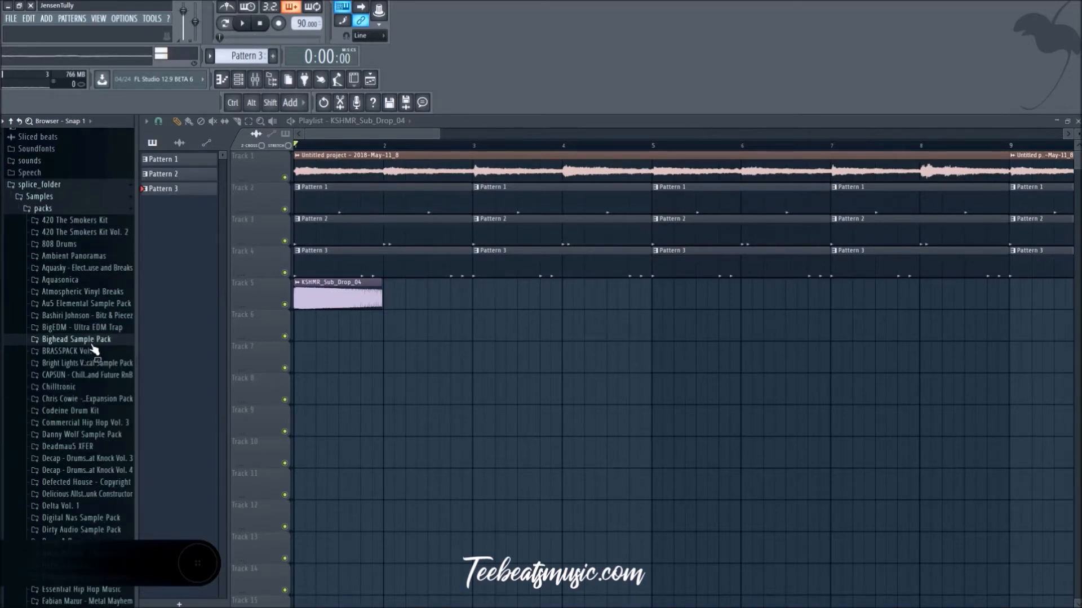
Step: Open the Just Blaze Meow The Drums pack and audition JUST_clap_crime over the beat
scroll(93, 349, "down", 4)
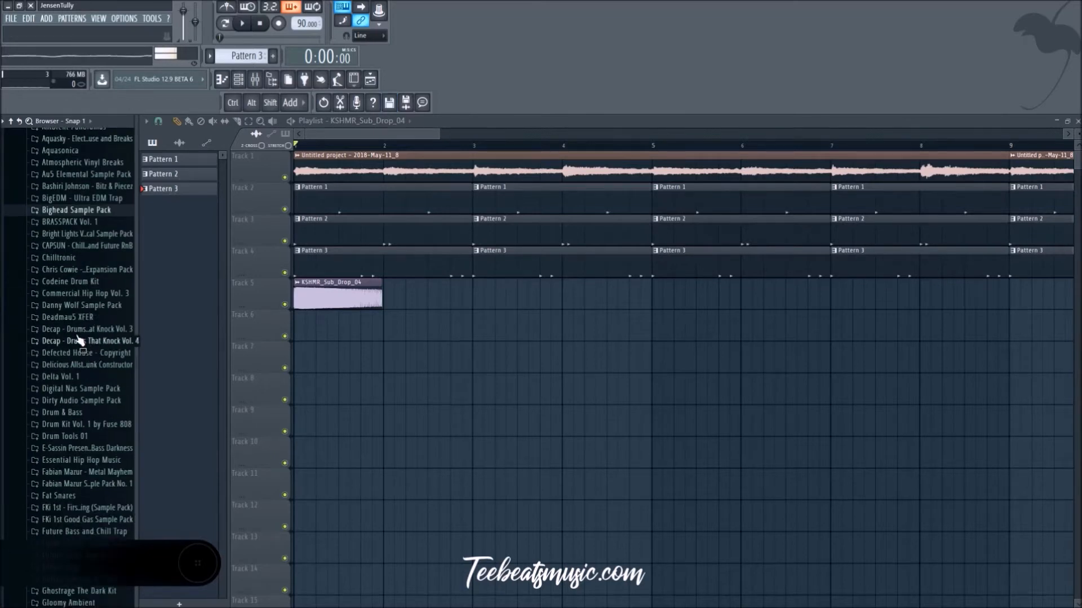
scroll(387, 351, "down", 6, "ctrl")
key("space")
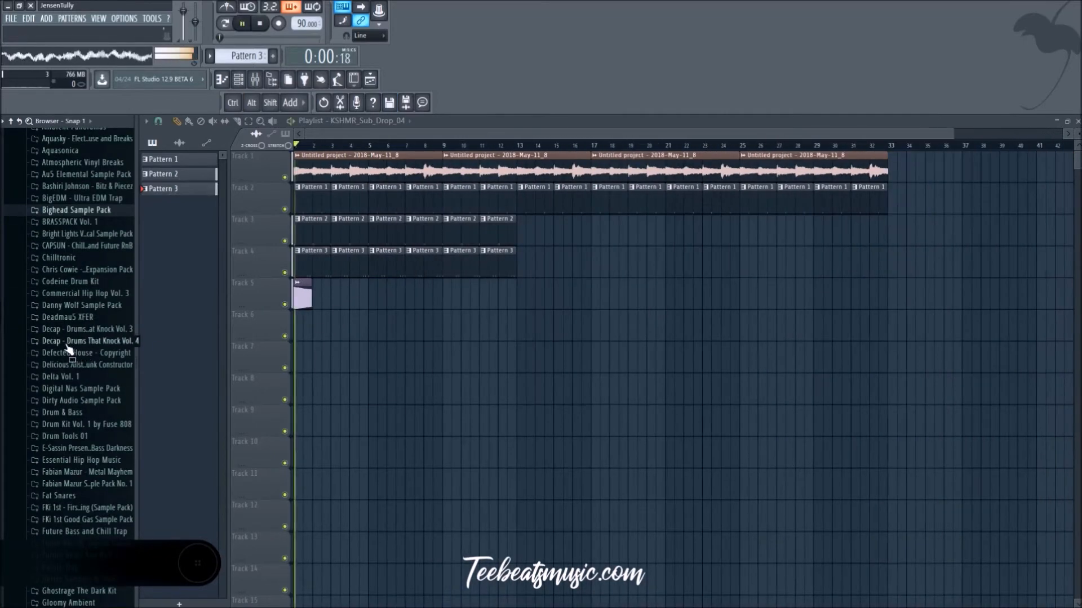
scroll(67, 346, "down", 4)
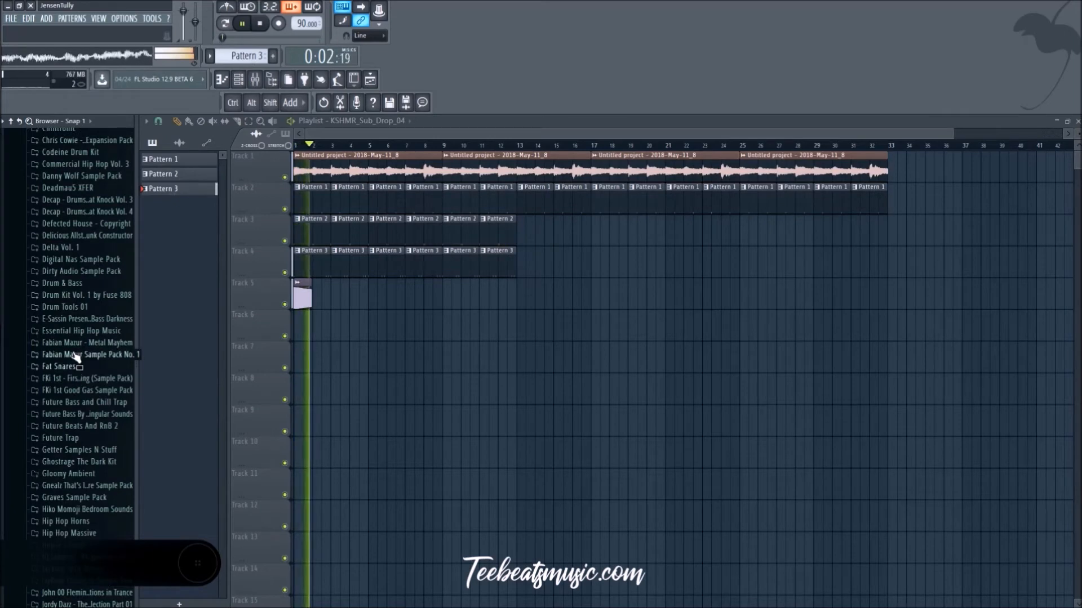
scroll(72, 338, "down", 6)
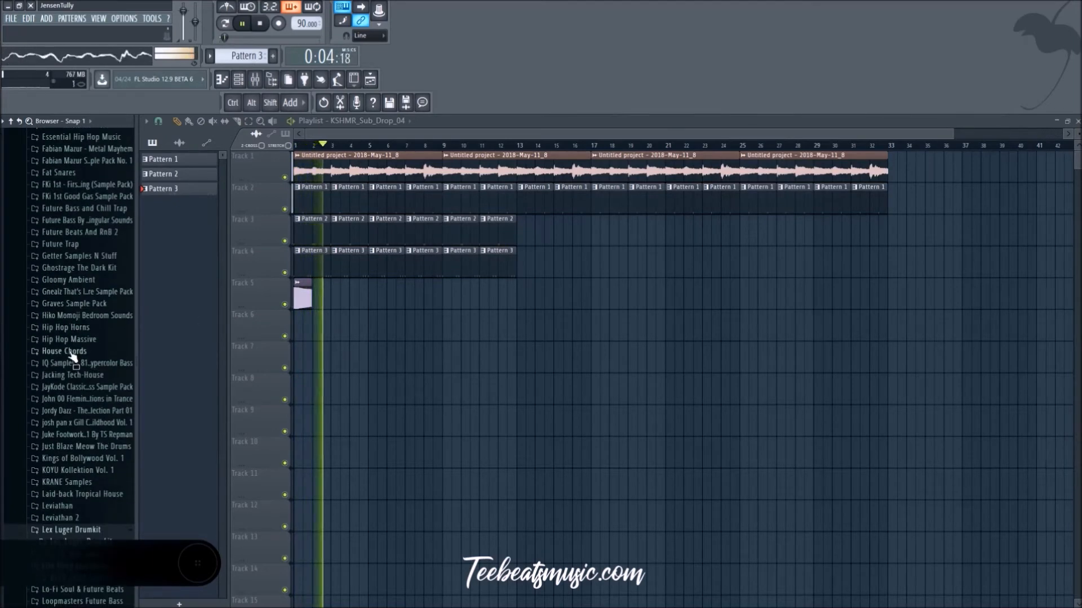
scroll(72, 340, "down", 2)
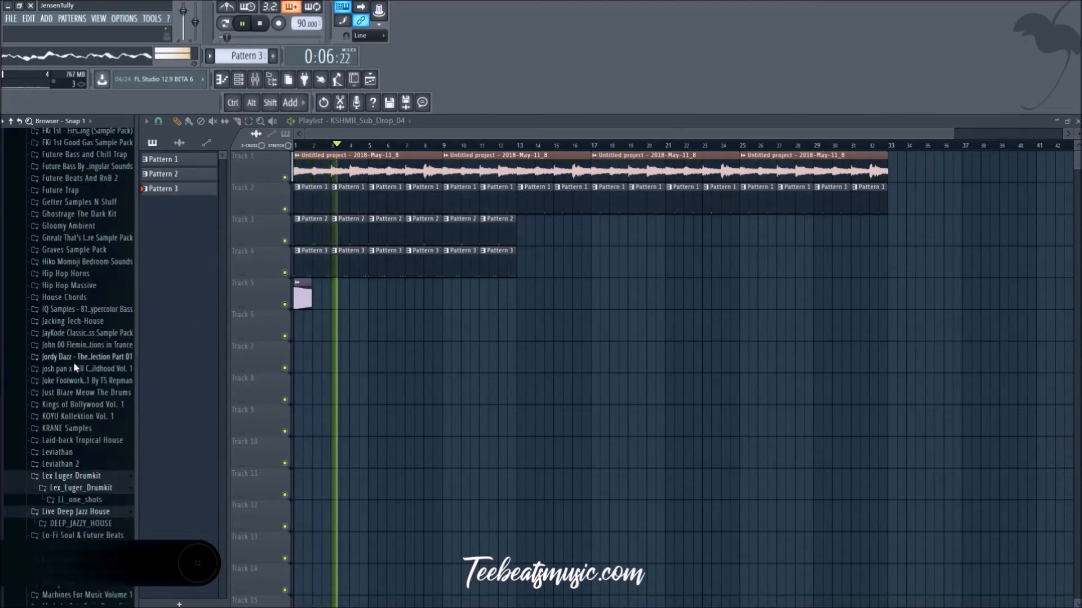
left_click(85, 381)
left_click(90, 395)
key("space")
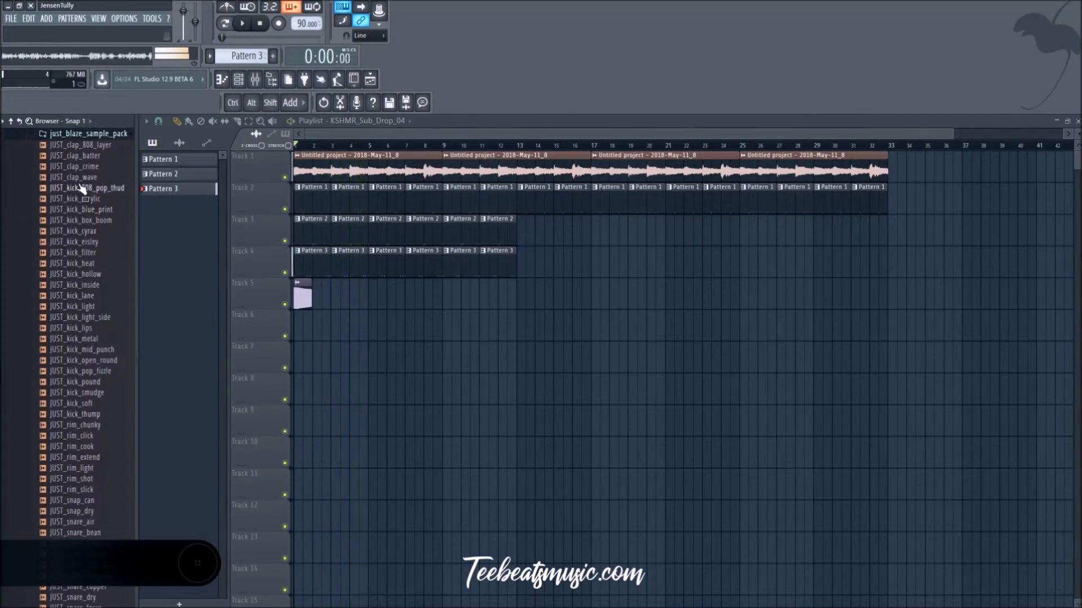
left_click(87, 163)
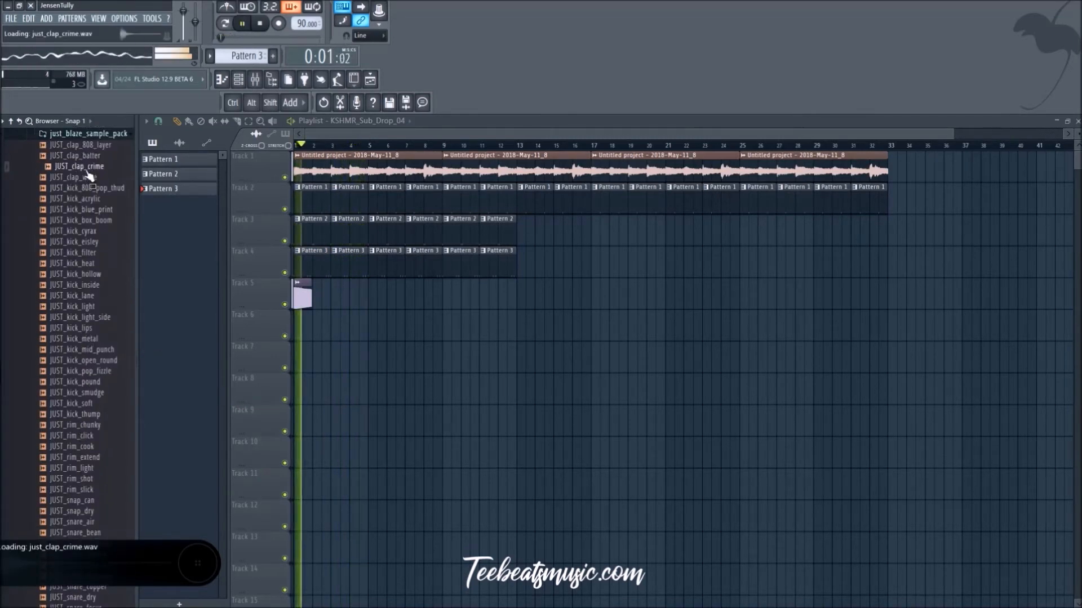
Step: Audition the Just Blaze pack's kick samples over the beat, from JUST_kick_808_pop_thud down to JUST_kick_lips
left_click(98, 190)
left_click(104, 202)
left_click(107, 189)
left_click(107, 211)
left_click(107, 221)
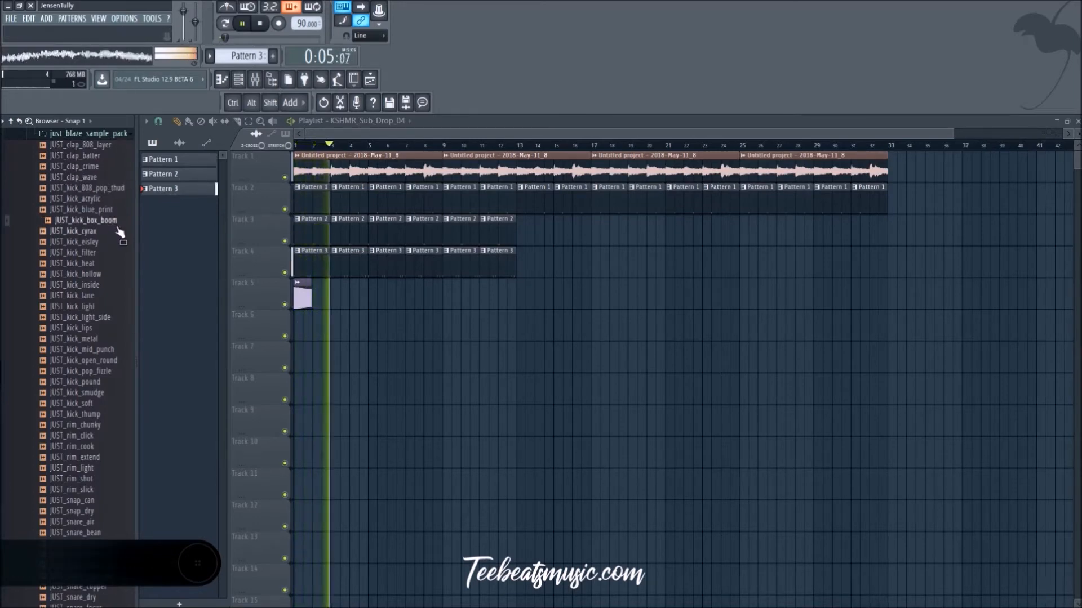
left_click(104, 232)
left_click(104, 242)
left_click(99, 307)
left_click(99, 329)
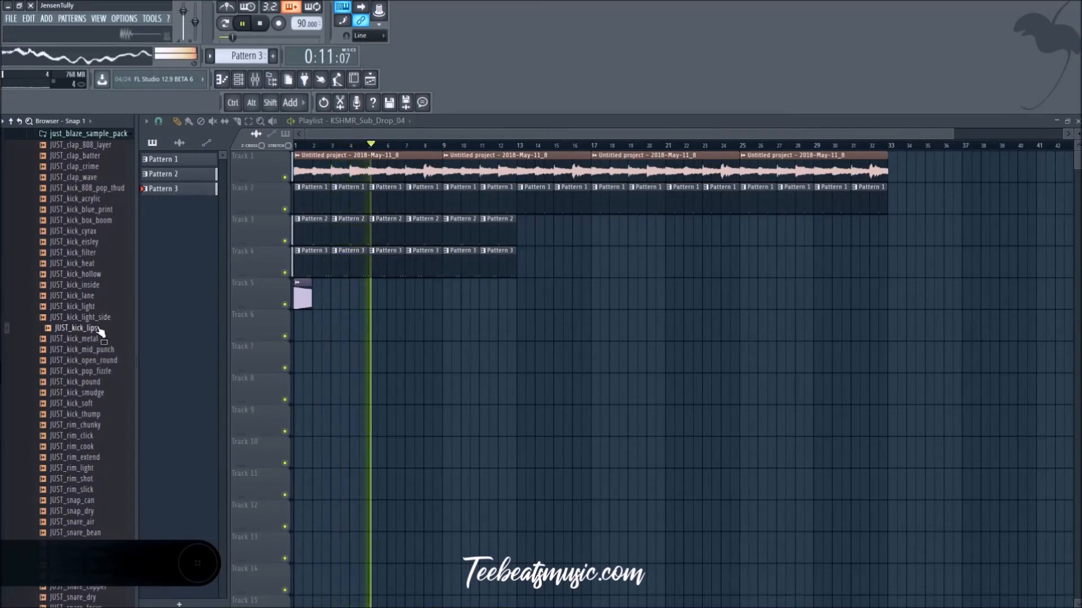
Step: Stop playback and load JUST_kick_lips into a new channel, closing its sampler settings
key("space")
right_click(99, 330)
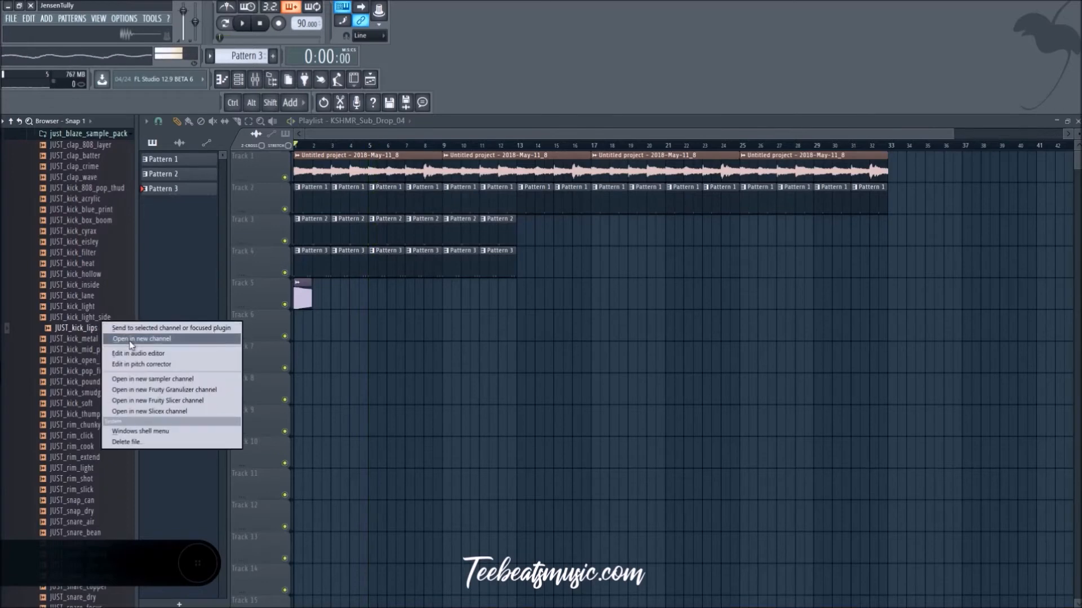
left_click(130, 340)
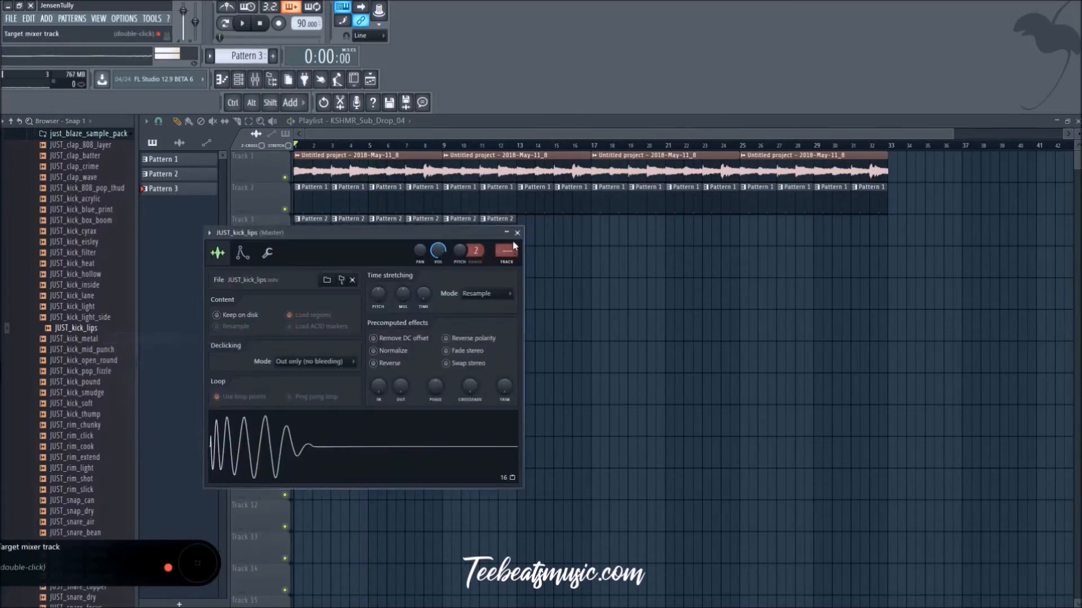
left_click(518, 234)
Step: Check the new kick in the channel rack and switch to the empty Pattern 4
left_click(239, 80)
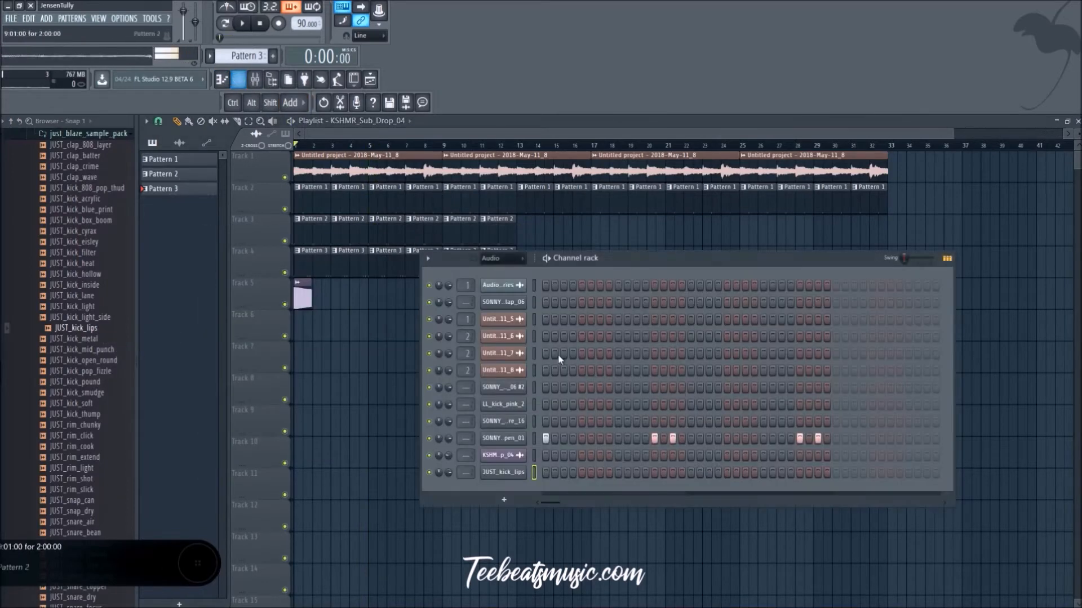
scroll(225, 55, "up", 1)
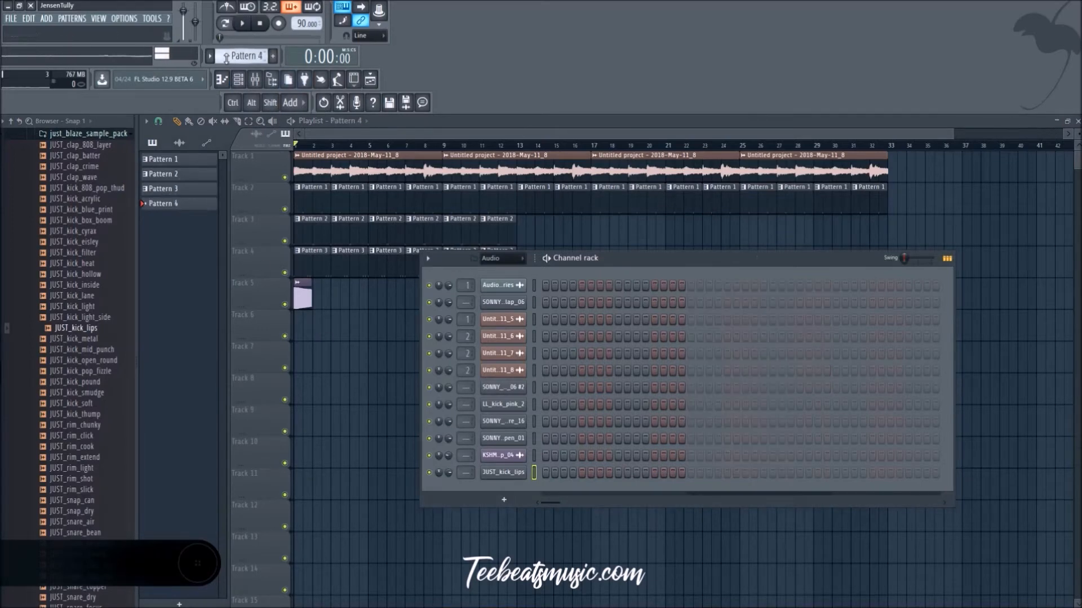
key("F6")
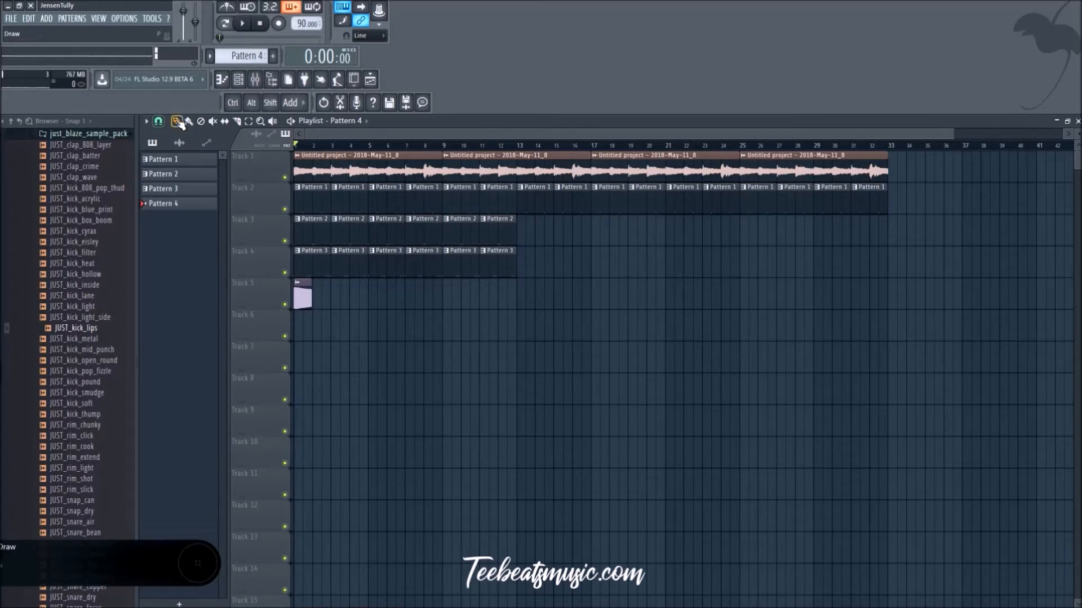
Step: Set the playlist snap to Bar and place a Pattern 4 clip at bar 5 on Track 6
left_click(159, 121)
left_click(176, 294)
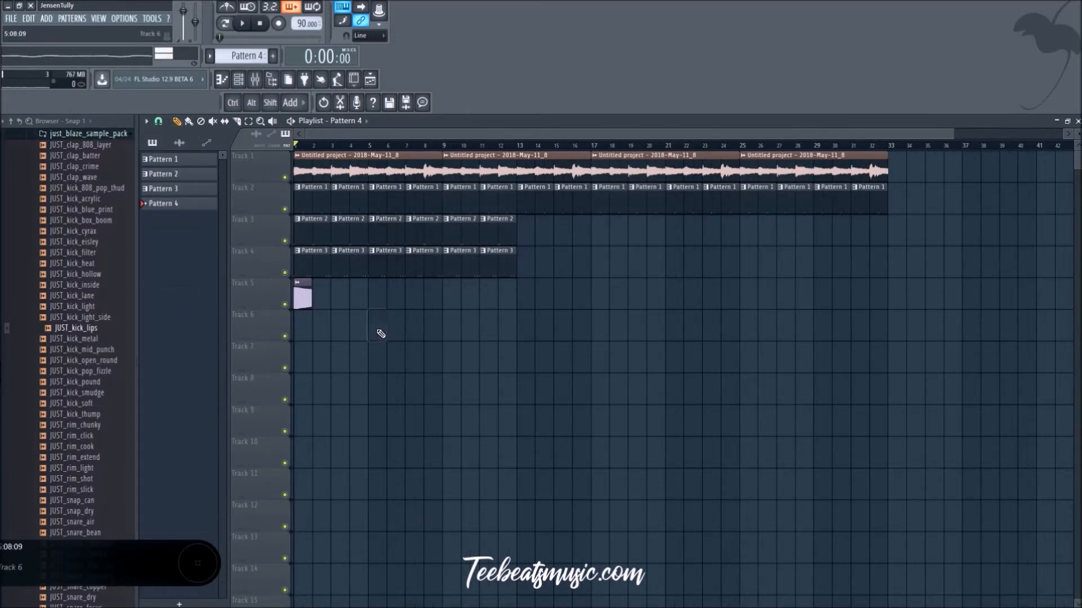
left_click(160, 123)
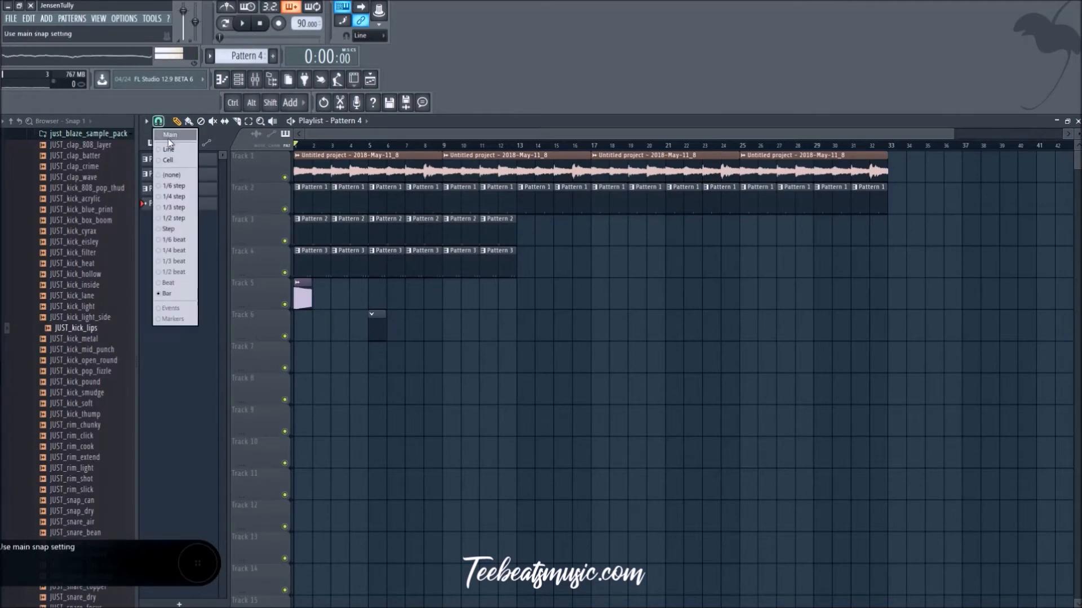
left_click(179, 214)
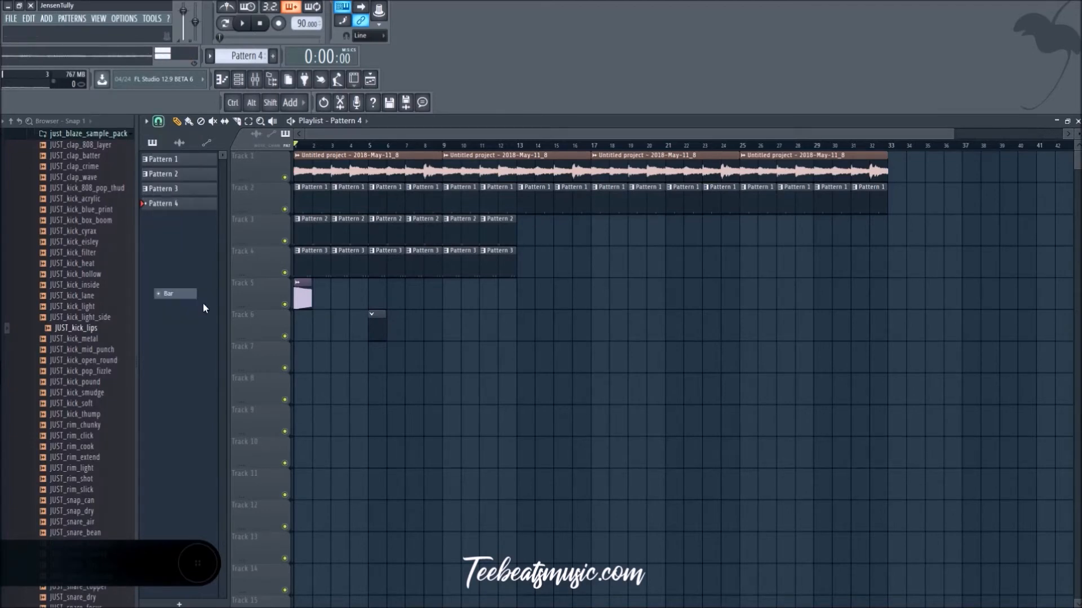
Step: Extend the Pattern 4 clip on Track 6 to two bars and slice it back to one bar at bar 6
scroll(387, 364, "up", 3)
left_click_drag(382, 330, 413, 332)
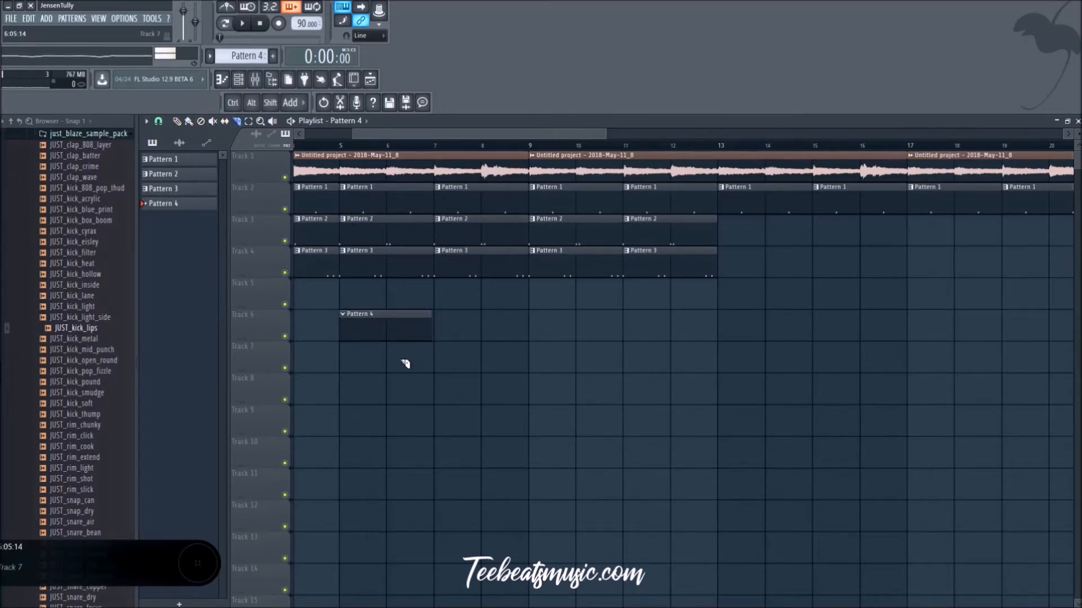
left_click_drag(410, 370, 409, 316)
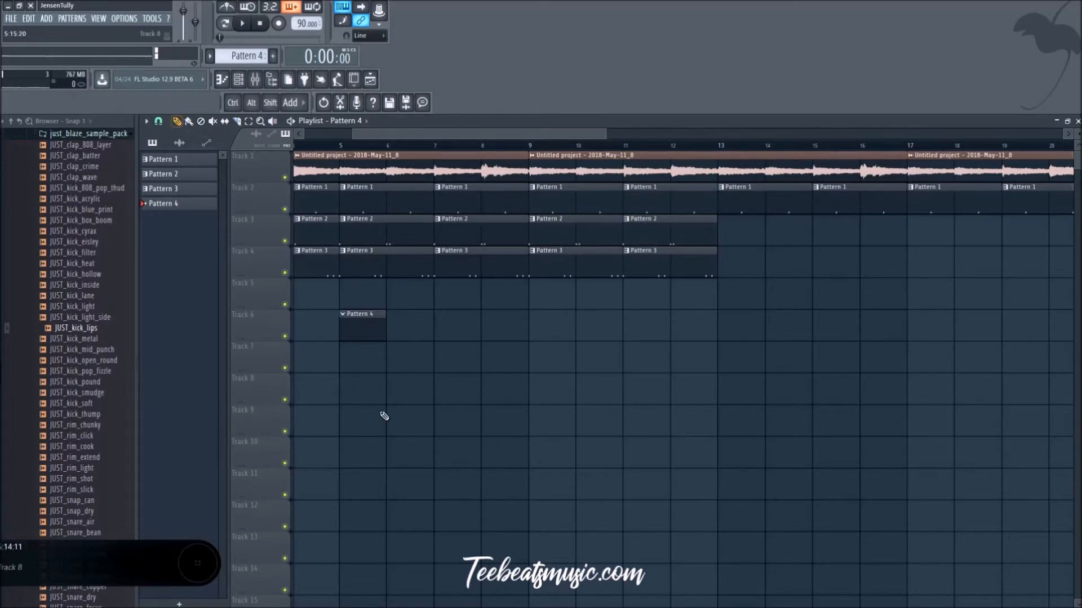
scroll(367, 413, "down", 2, "ctrl")
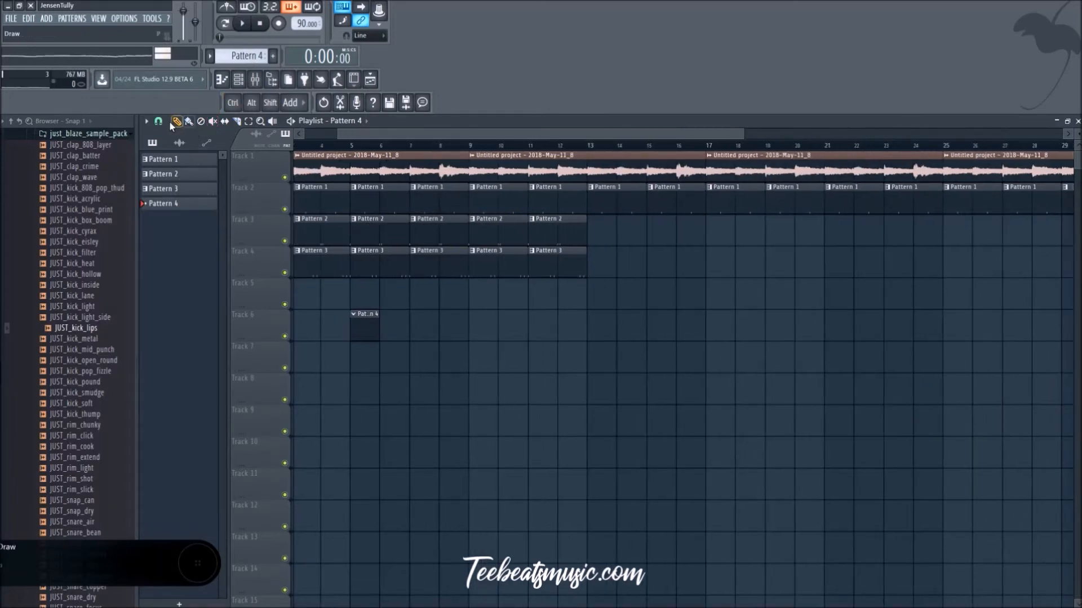
Step: Move the playback position to bar 5, add a JUST_kick_lips hit on step 1 of Pattern 4 and play it
left_click(239, 79)
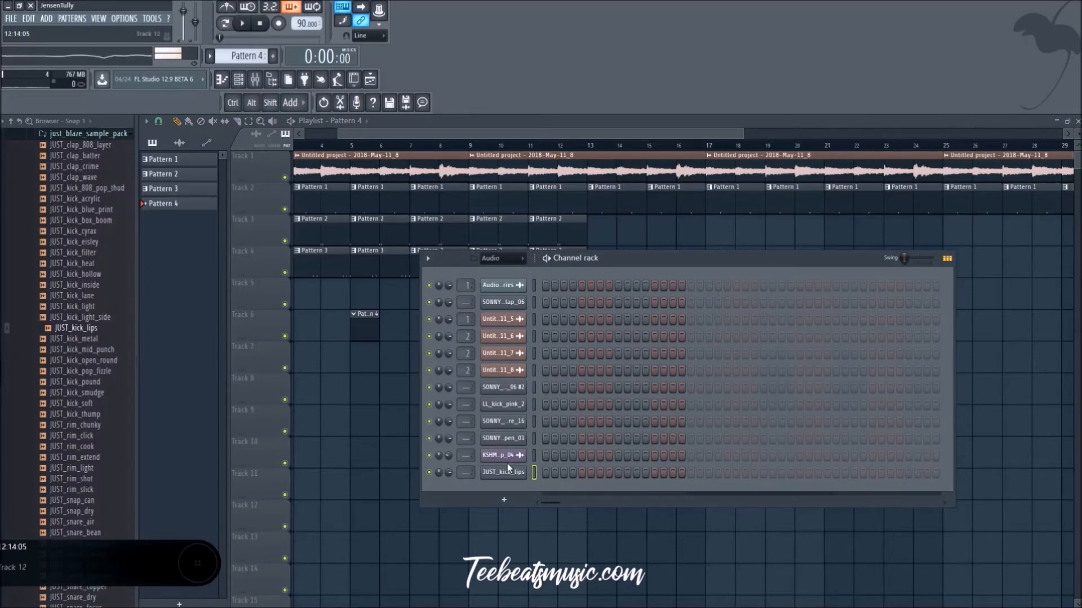
left_click(365, 146)
left_click(237, 80)
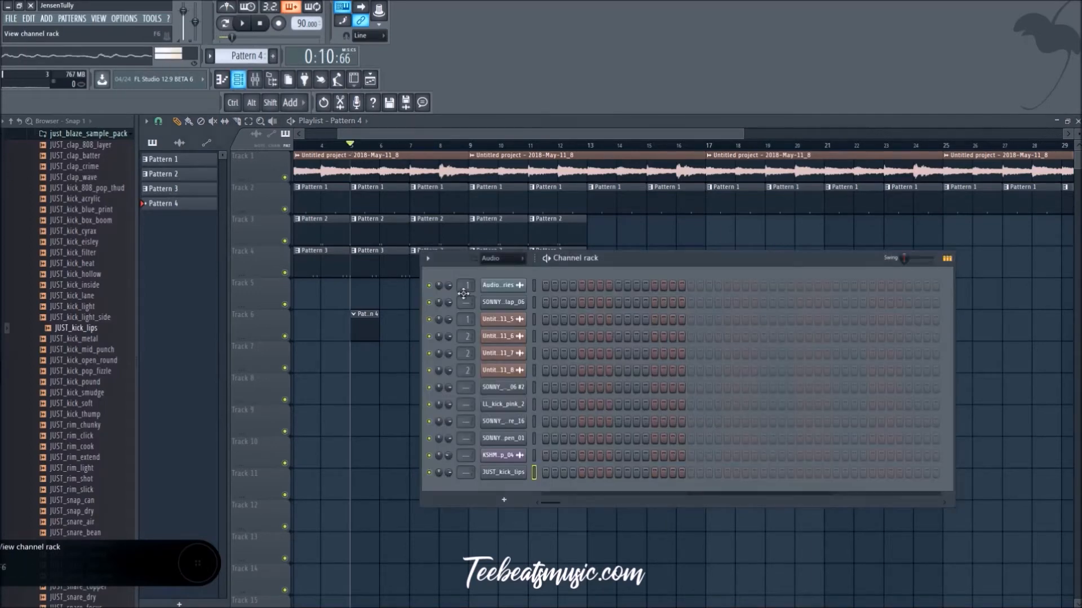
left_click(546, 474)
key("space")
Step: Fill the JUST_kick_lips row of Pattern 4 with hits on every other step from 3 through 17
left_click(591, 473)
left_click(581, 473)
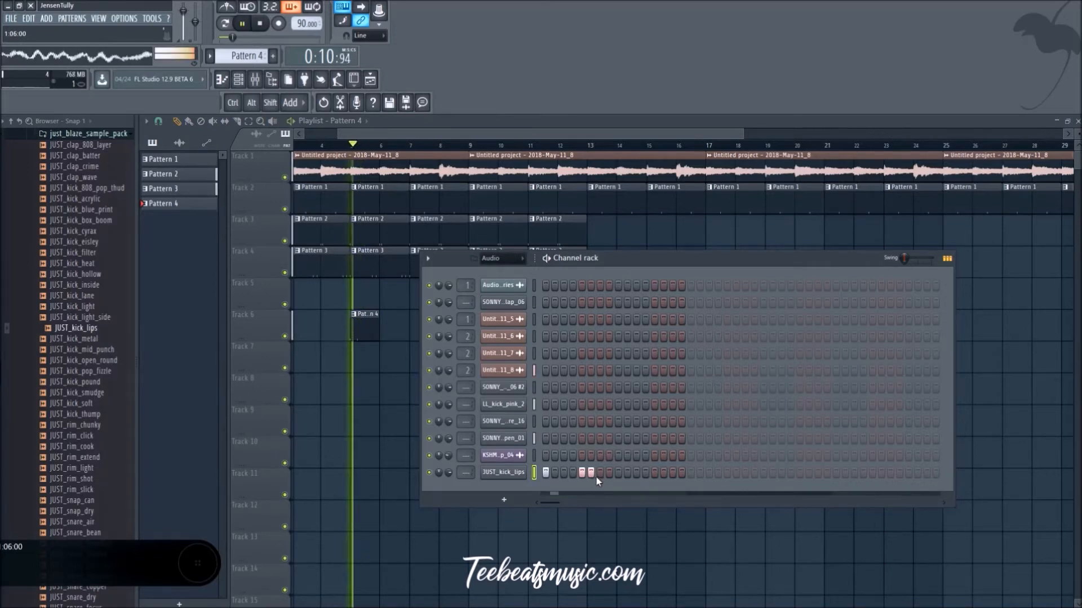
left_click(590, 473)
left_click(599, 474)
left_click(618, 473)
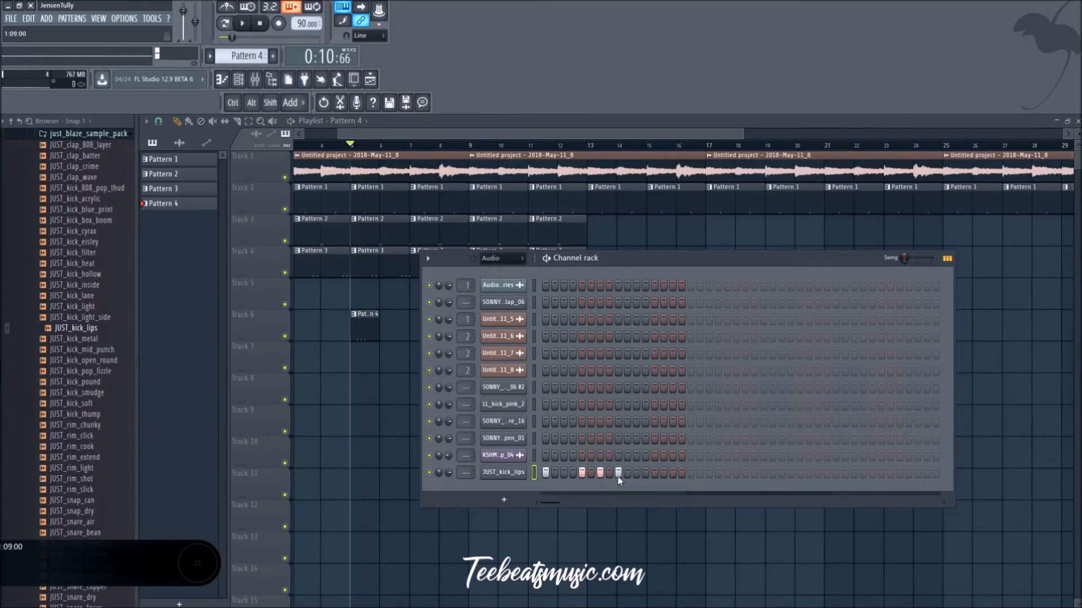
left_click(563, 473)
key("space")
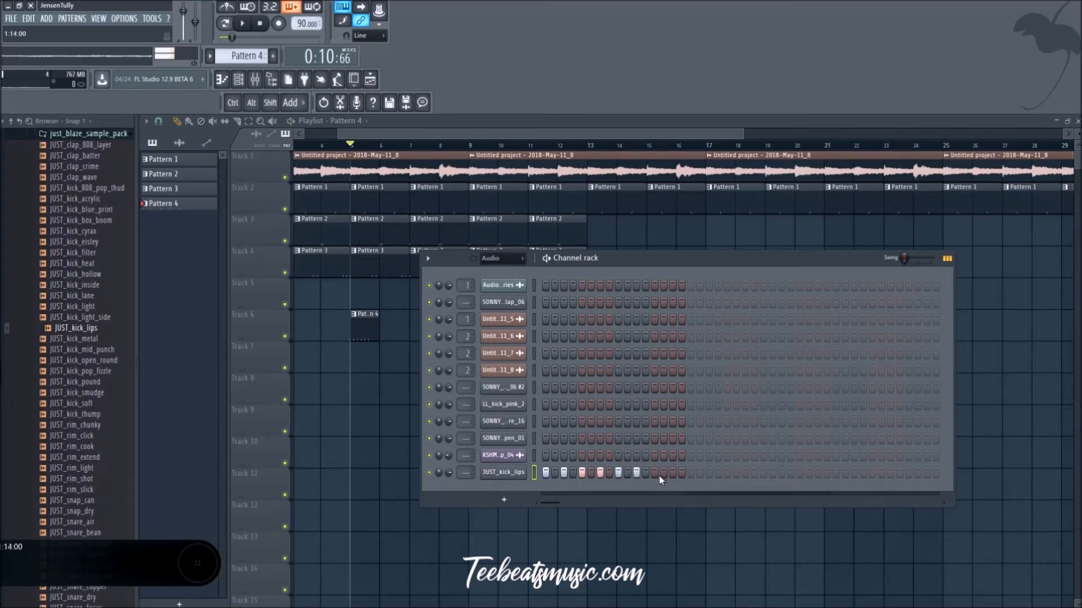
left_click(690, 473)
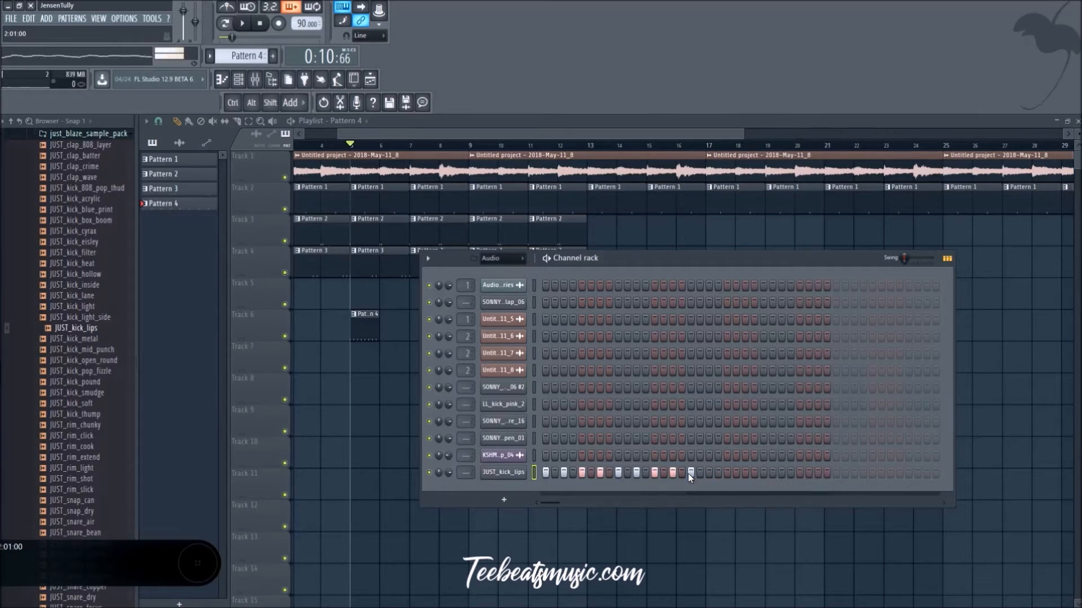
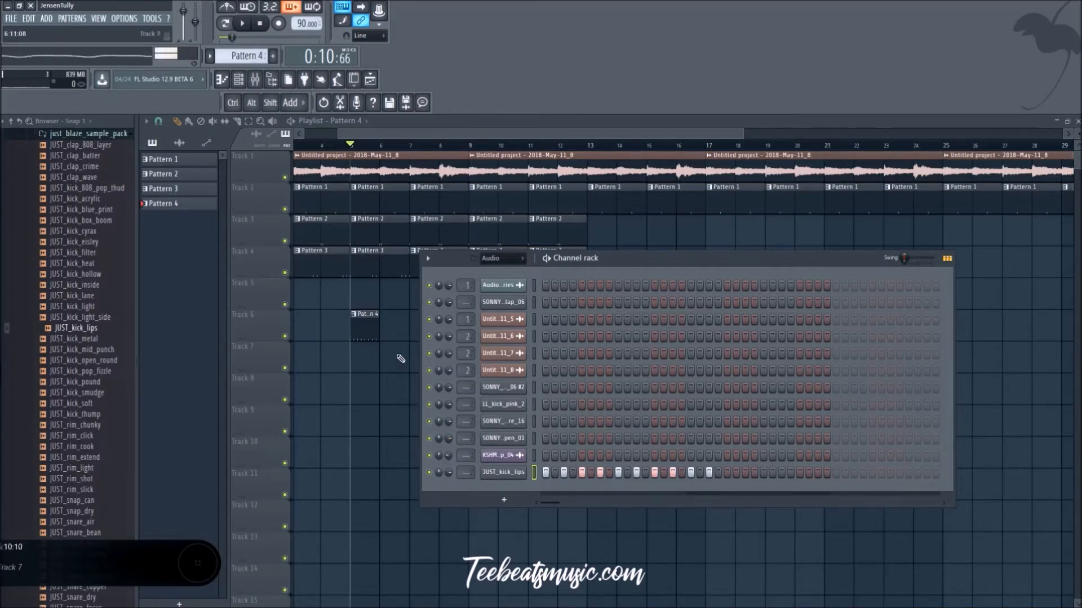
Step: Copy the one-bar Pattern 4 clip to bar 6 on Track 6 and clear its JUST_kick_lips hits on steps 1, 3, 9, 11, 13 and 15
left_click_drag(374, 333, 396, 328, "shift")
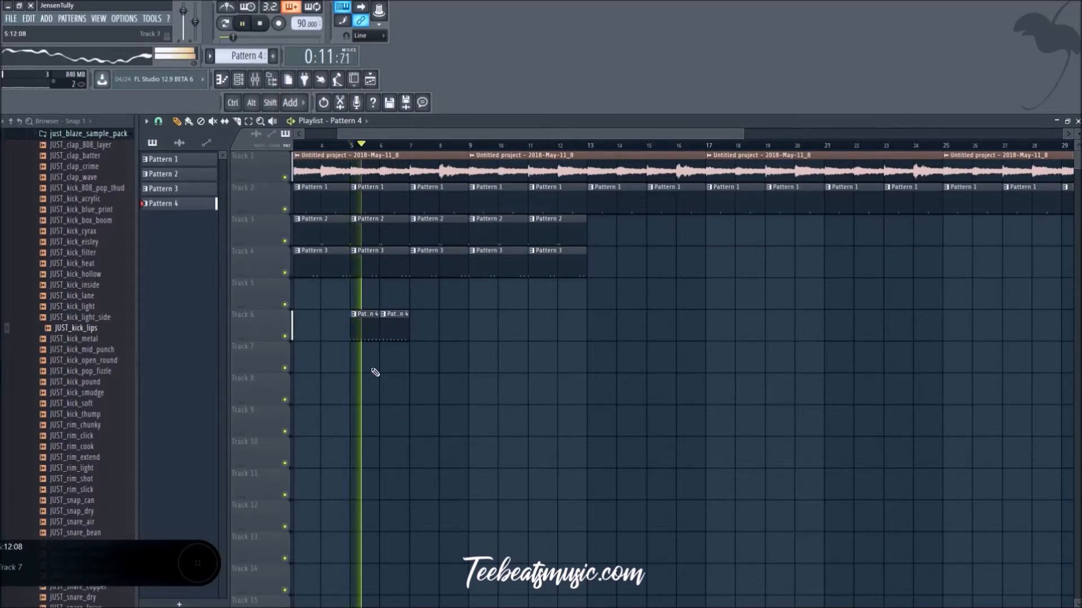
left_click(239, 81)
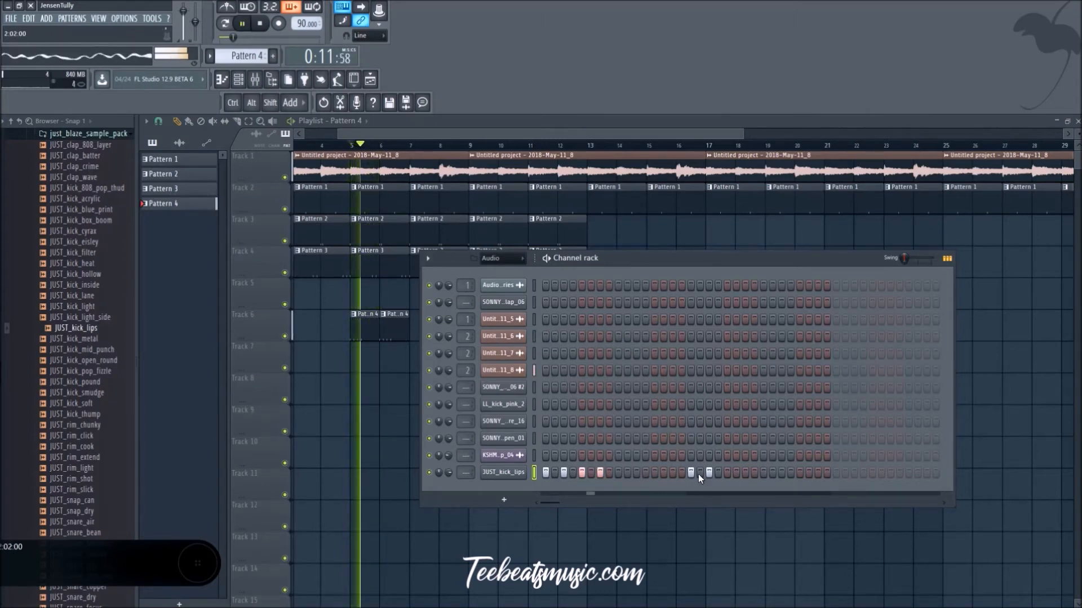
left_click(546, 472)
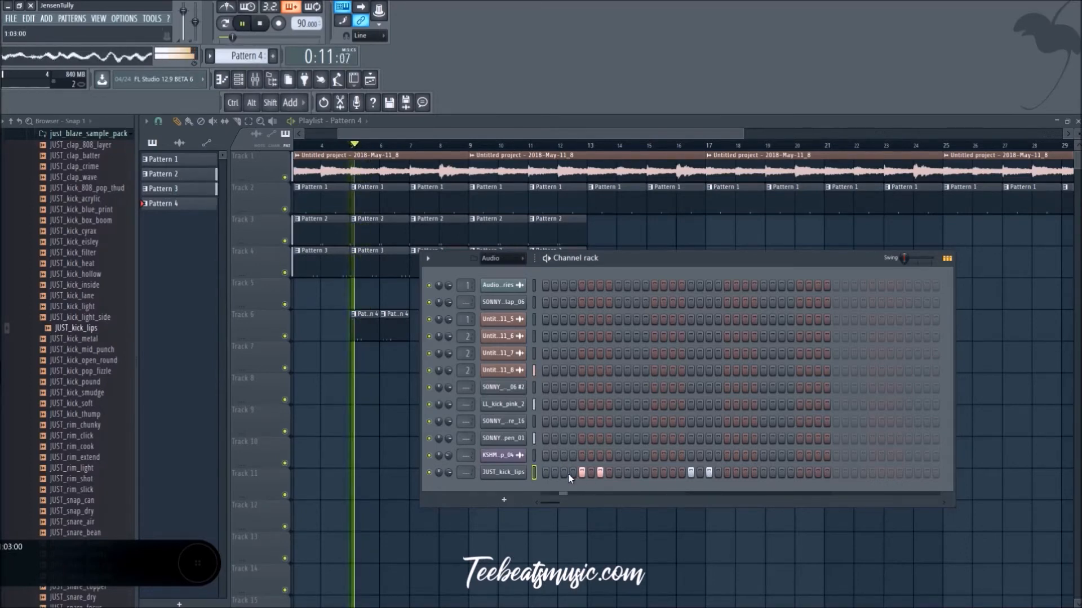
Step: Try JUST_kick_lips rhythms in Pattern 4 with hits on steps 4, 6 and 8 and on steps 2, 5 and 8, playing them back
left_click(599, 474)
left_click(609, 473)
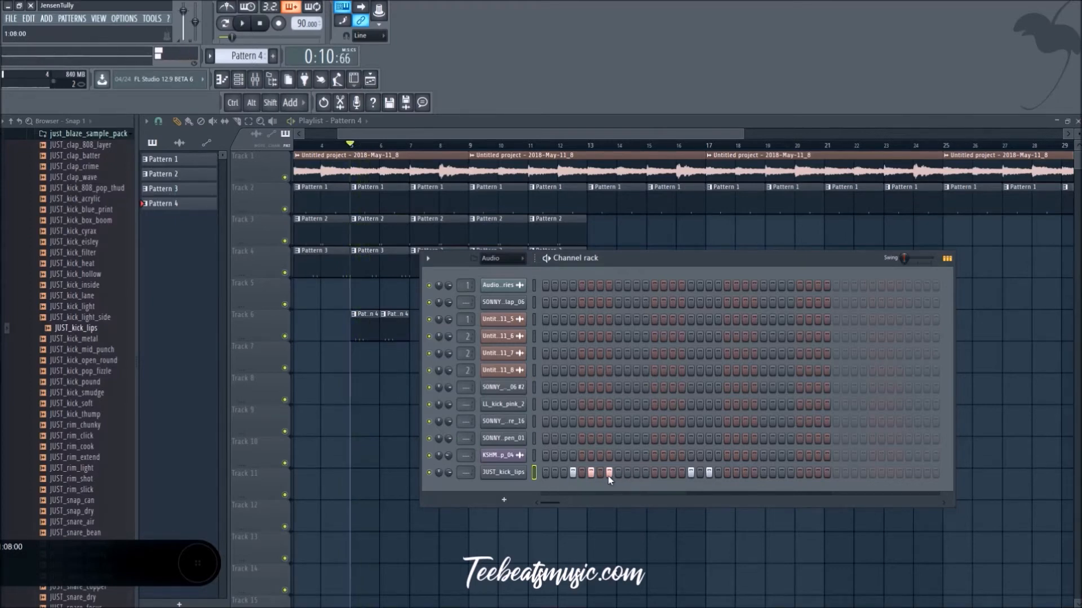
left_click(563, 473)
left_click(554, 473)
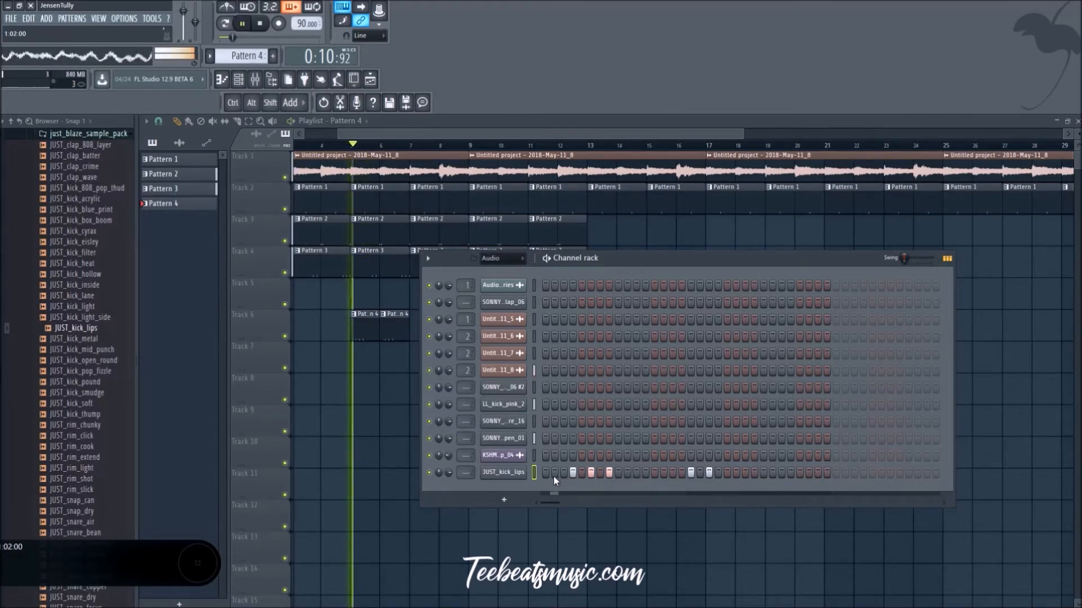
left_click(572, 474)
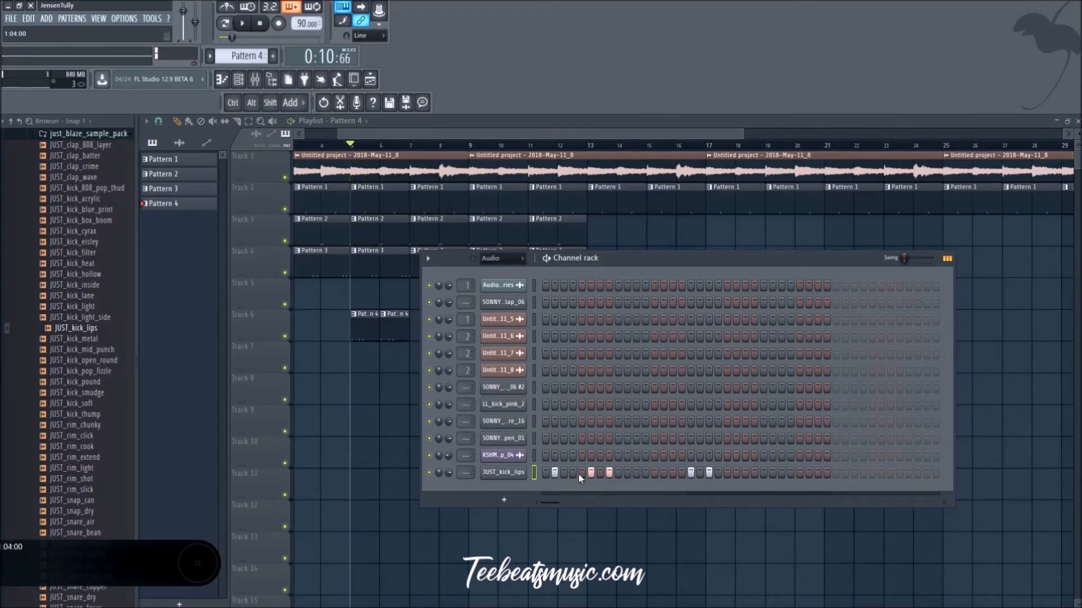
left_click(608, 473)
key("space")
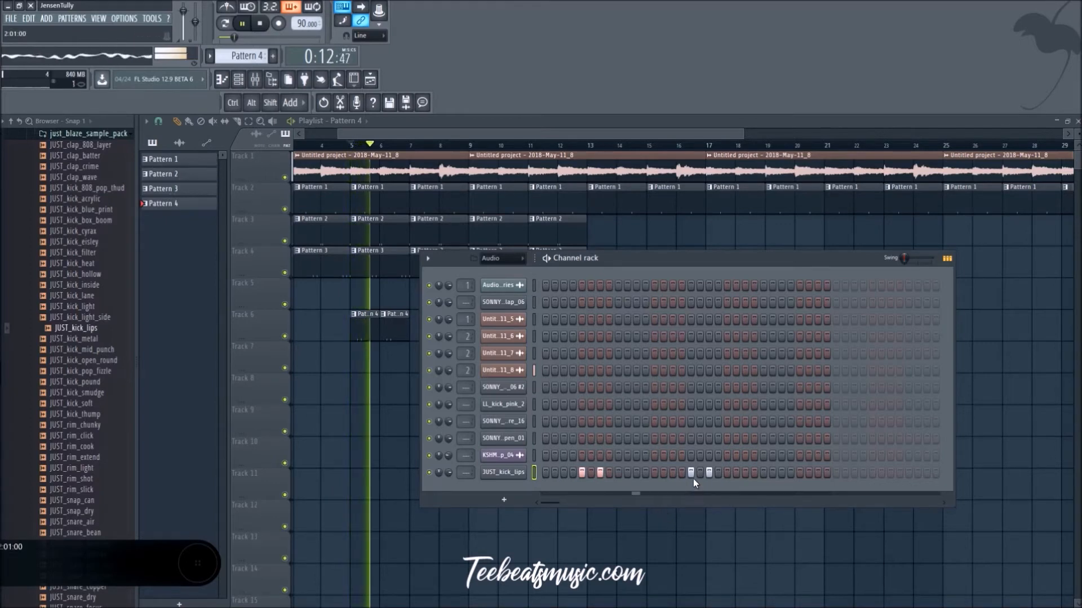
Step: Add JUST_kick_lips hits on steps 13 and 15 of Pattern 4 and close the channel rack
left_click(655, 474)
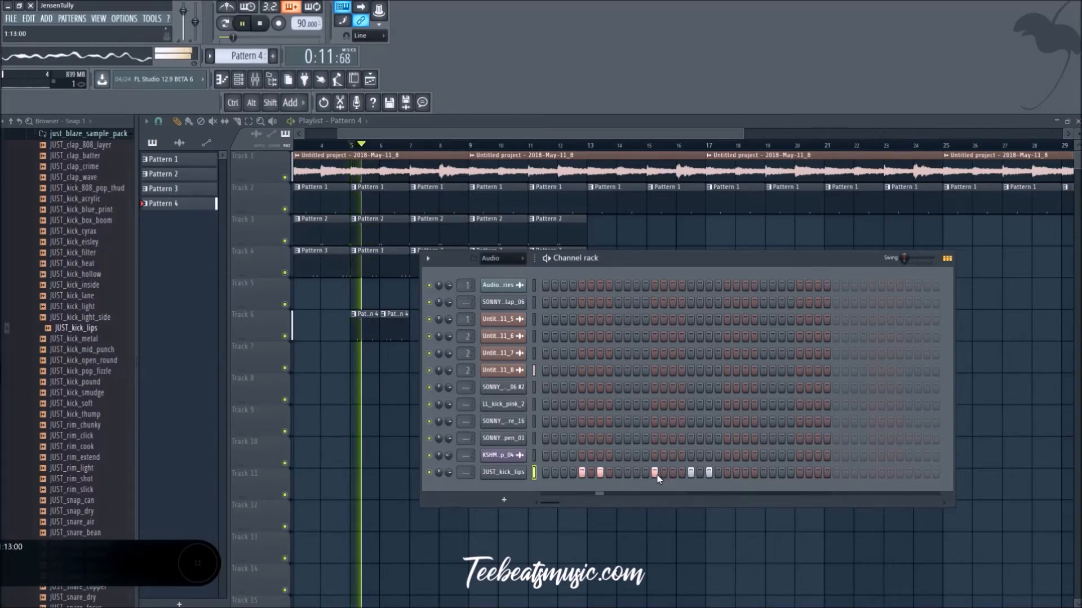
left_click(672, 474)
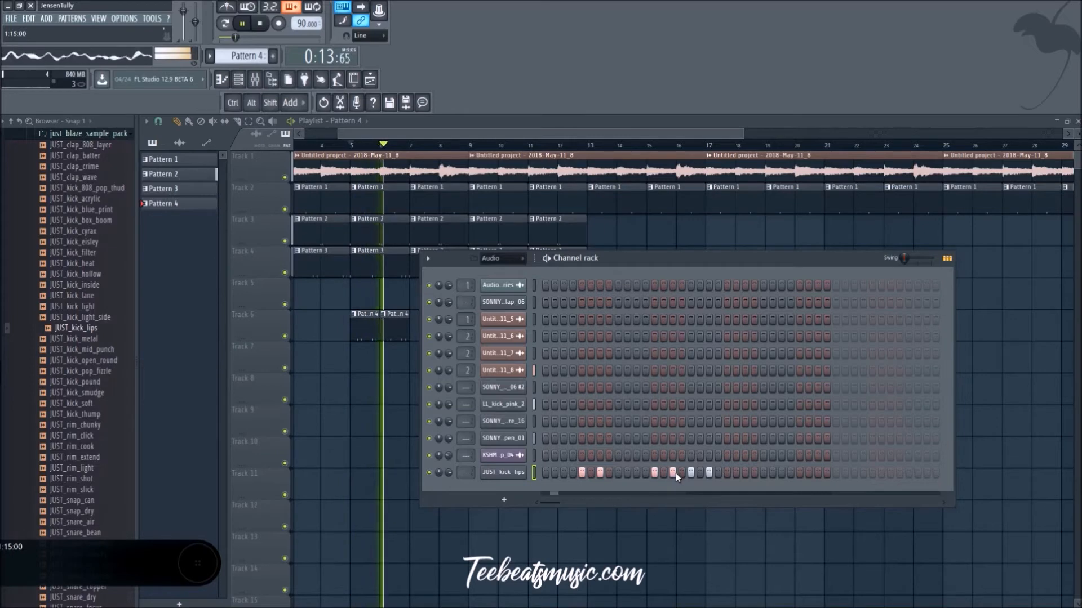
key("F6")
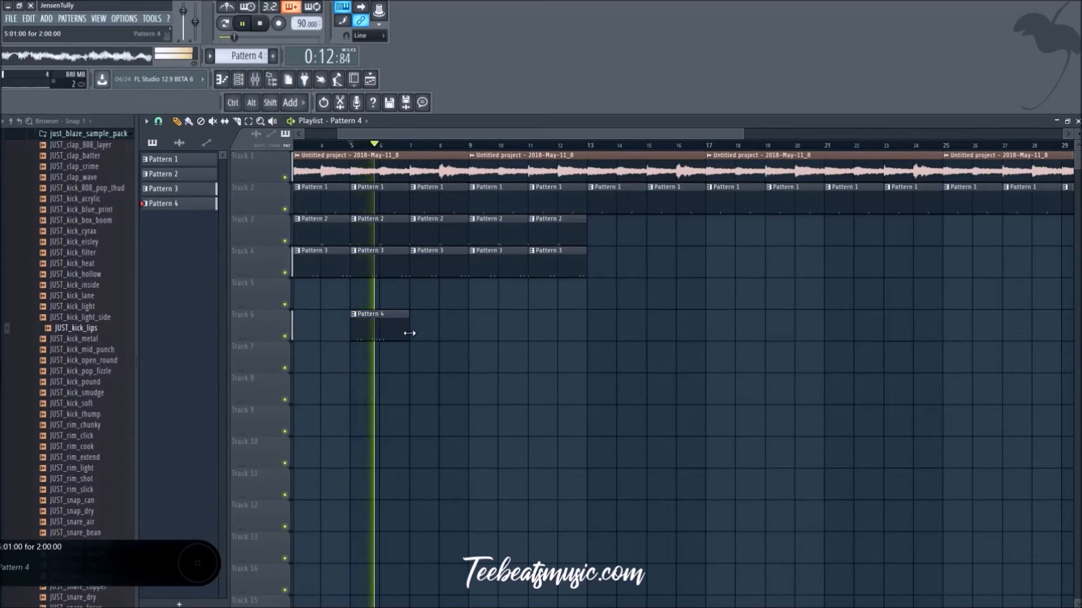
Step: Place Pattern 4 clips at bars 9 and 12 on Track 6, with the bar 9 clip shortened to one bar
left_click(449, 337)
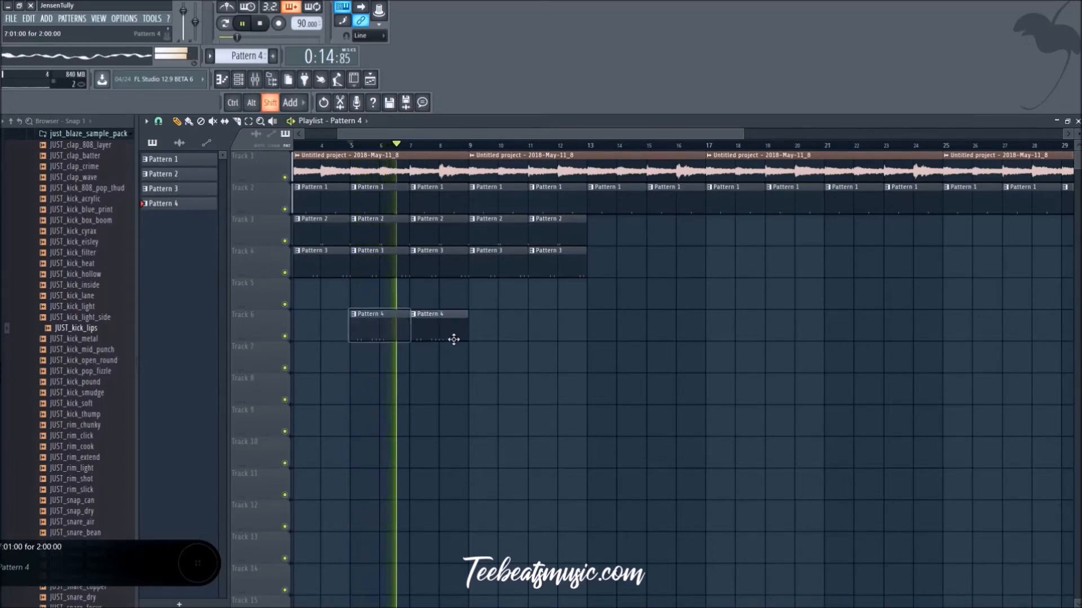
left_click_drag(447, 336, 499, 342)
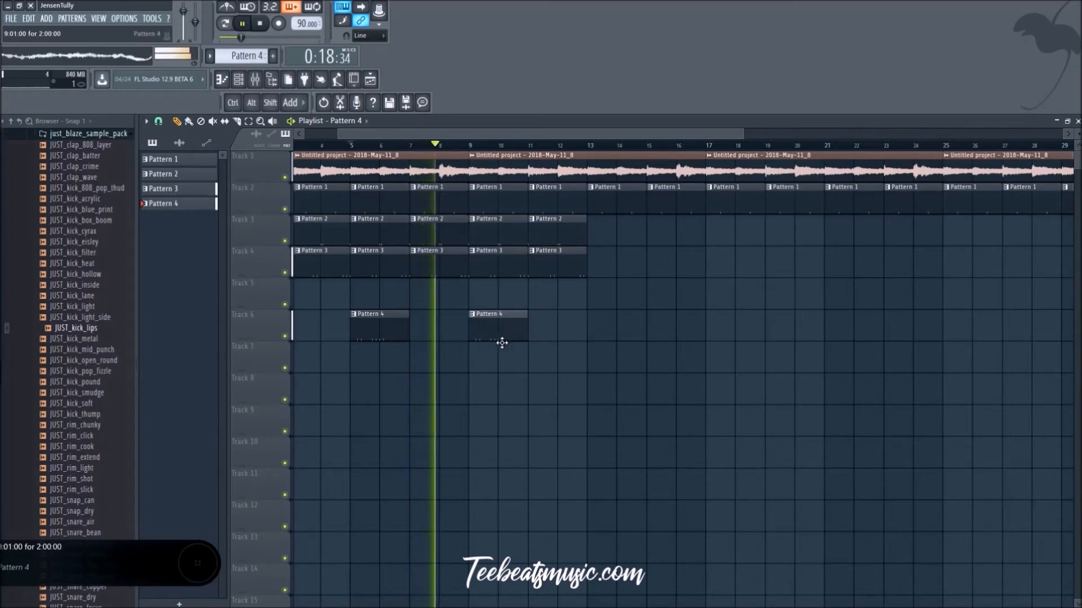
left_click(530, 334)
right_click(549, 337)
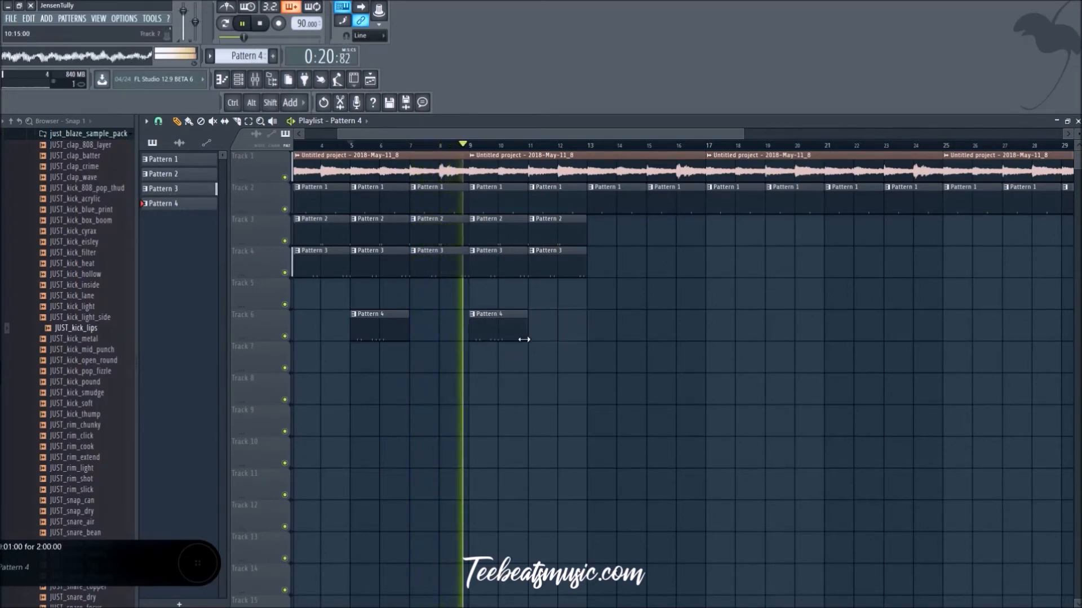
left_click_drag(526, 338, 599, 336)
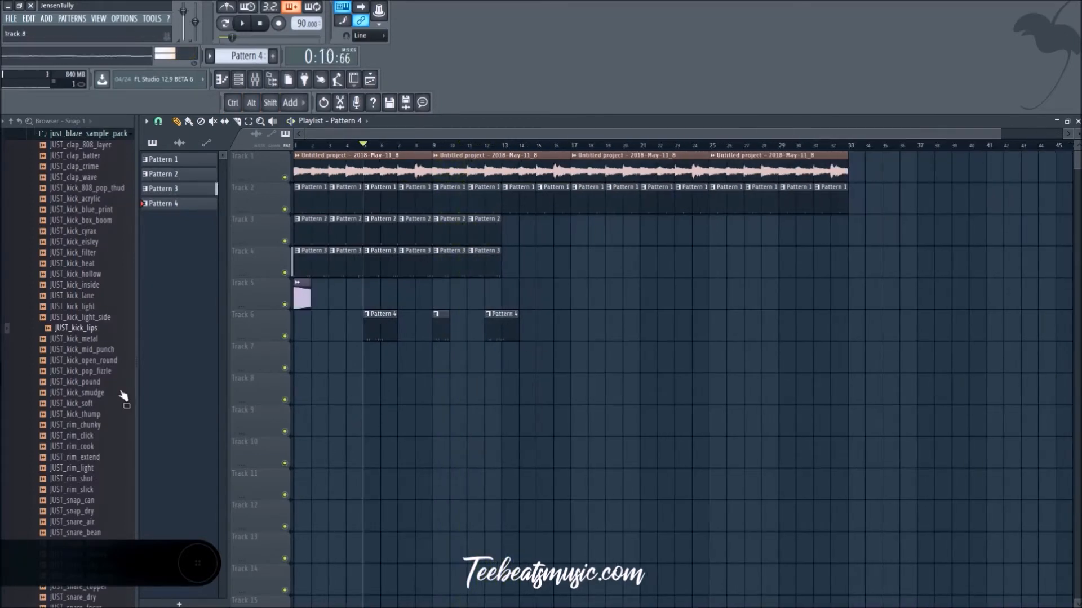
Step: Audition the kick, rim and snap one-shots of the just_blaze_sample_pack folder against the playing beat
scroll(96, 365, "down", 4)
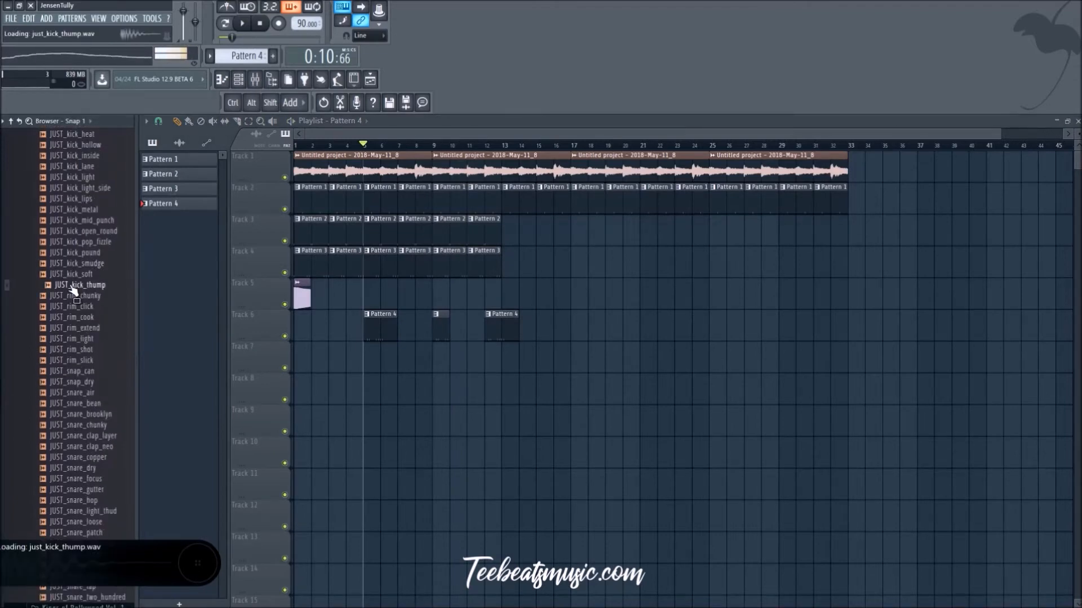
left_click(73, 274)
scroll(81, 362, "down", 2)
left_click(84, 308)
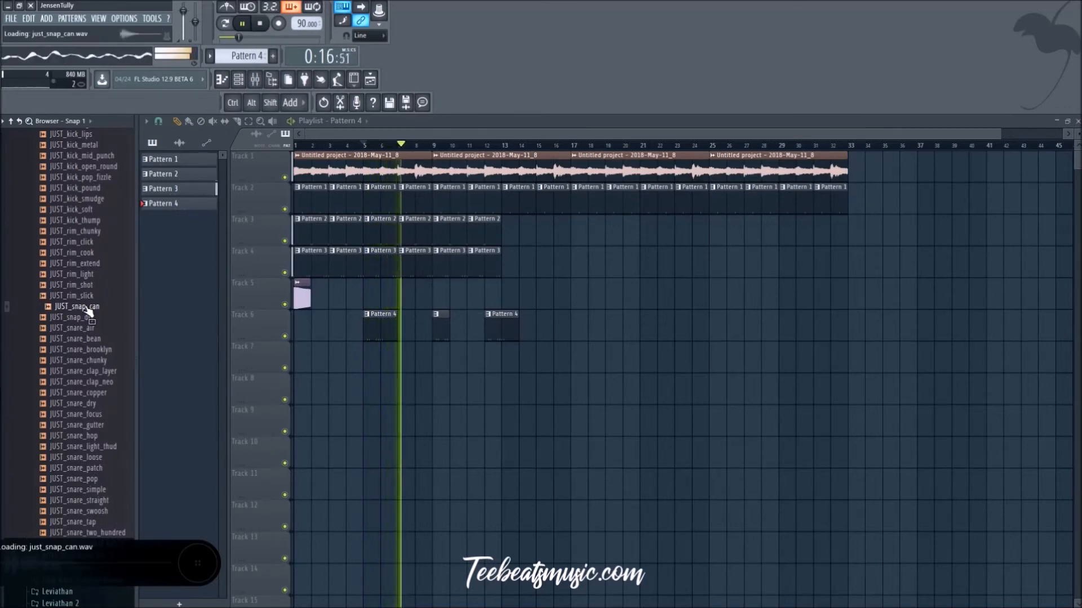
left_click(92, 300)
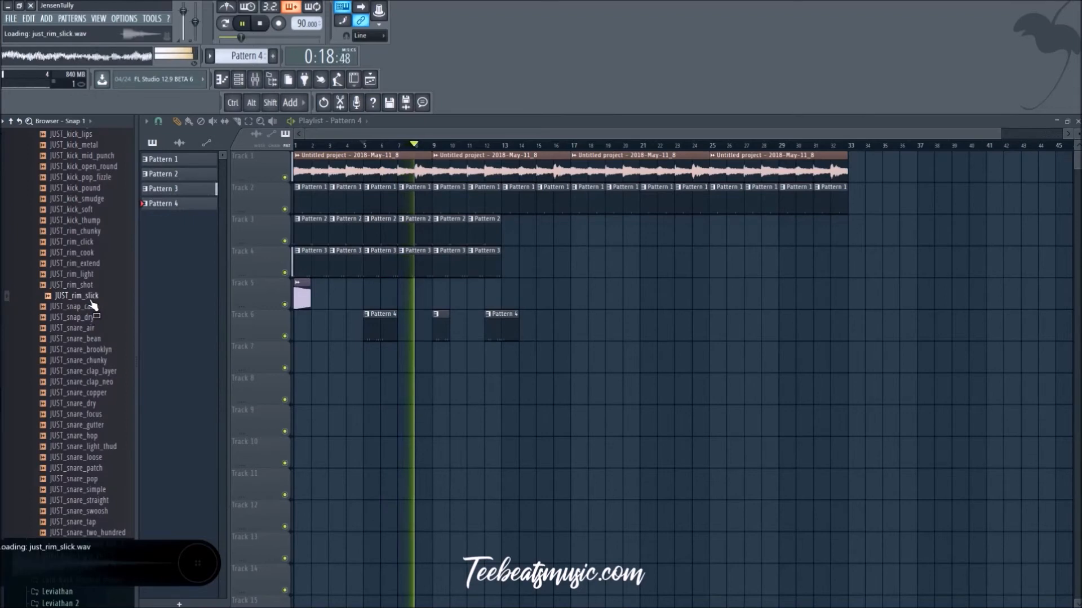
left_click(91, 286)
left_click(92, 276)
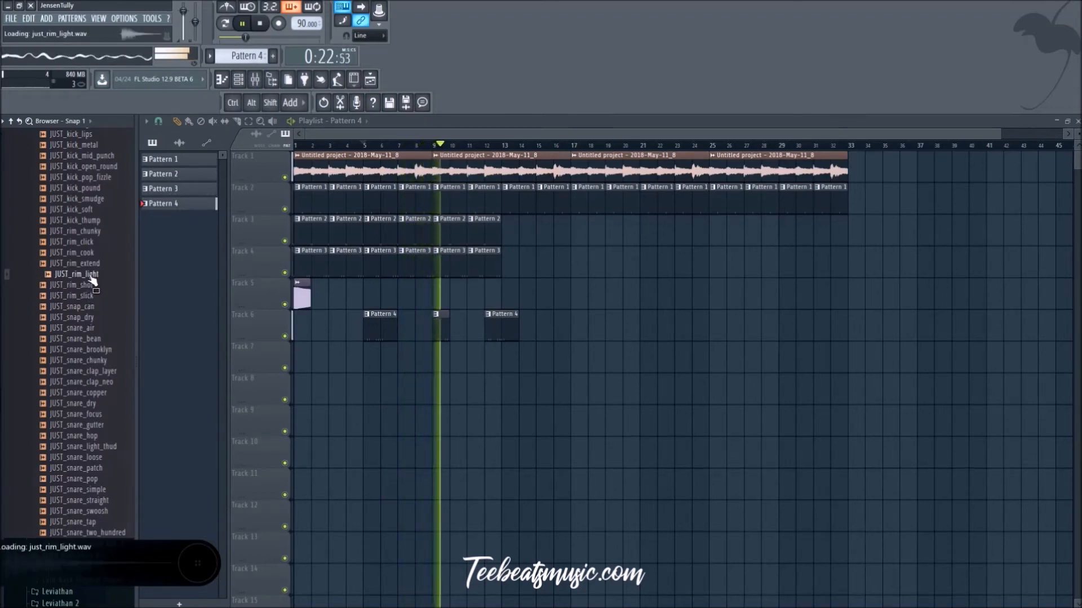
scroll(96, 349, "down", 6)
key("space")
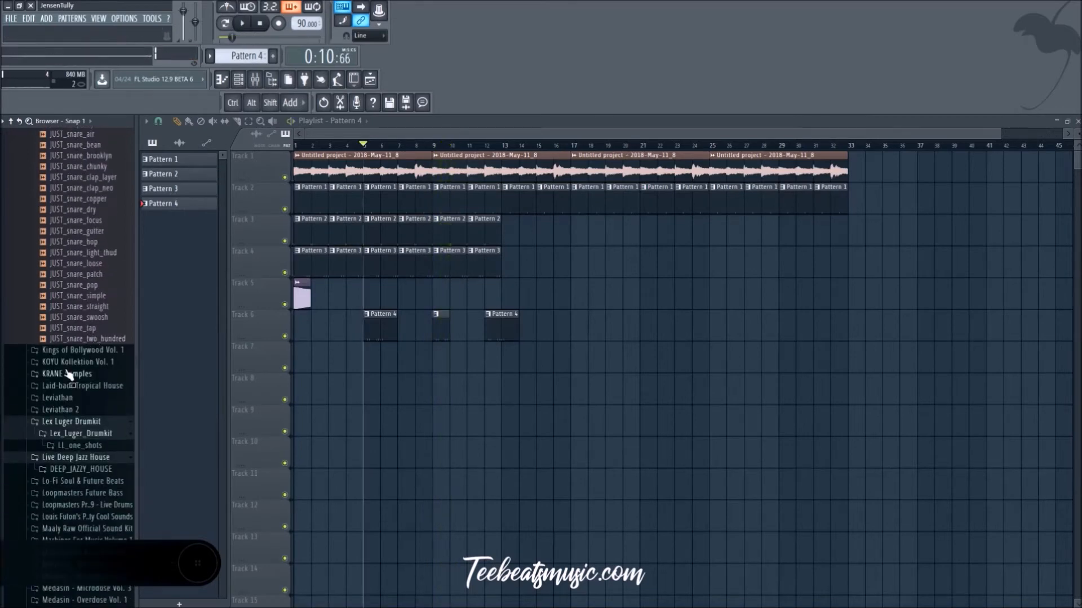
scroll(68, 372, "up", 15)
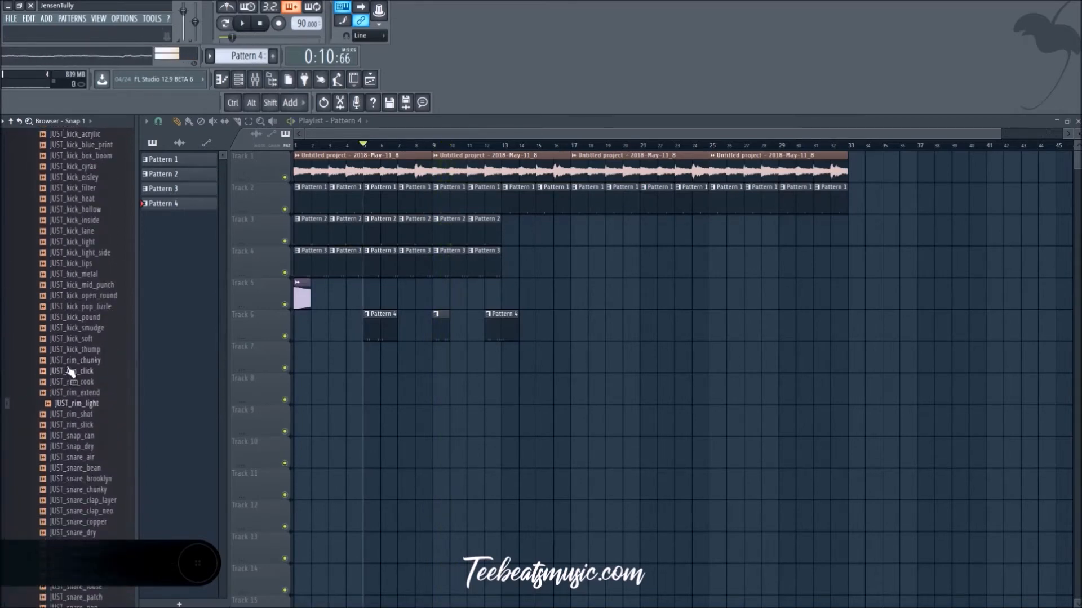
left_click(91, 328)
Step: Browse down the sample packs to the Sonny Digital Drumkit and look through its SONNY_D_808s and SONNY_D_claps folders
scroll(76, 440, "down", 4)
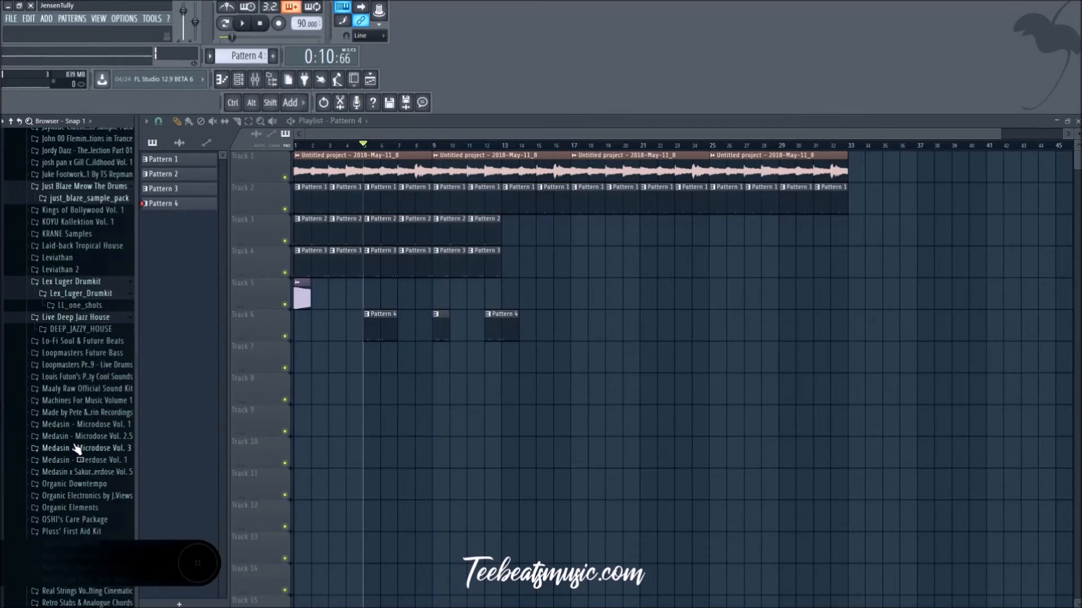
scroll(79, 446, "down", 3)
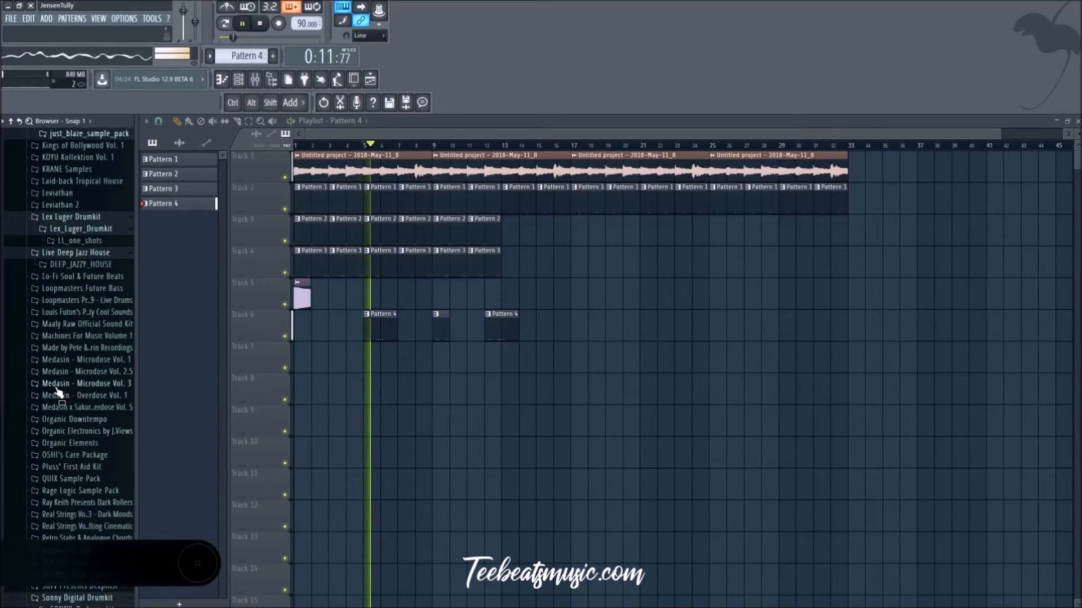
scroll(59, 388, "down", 3)
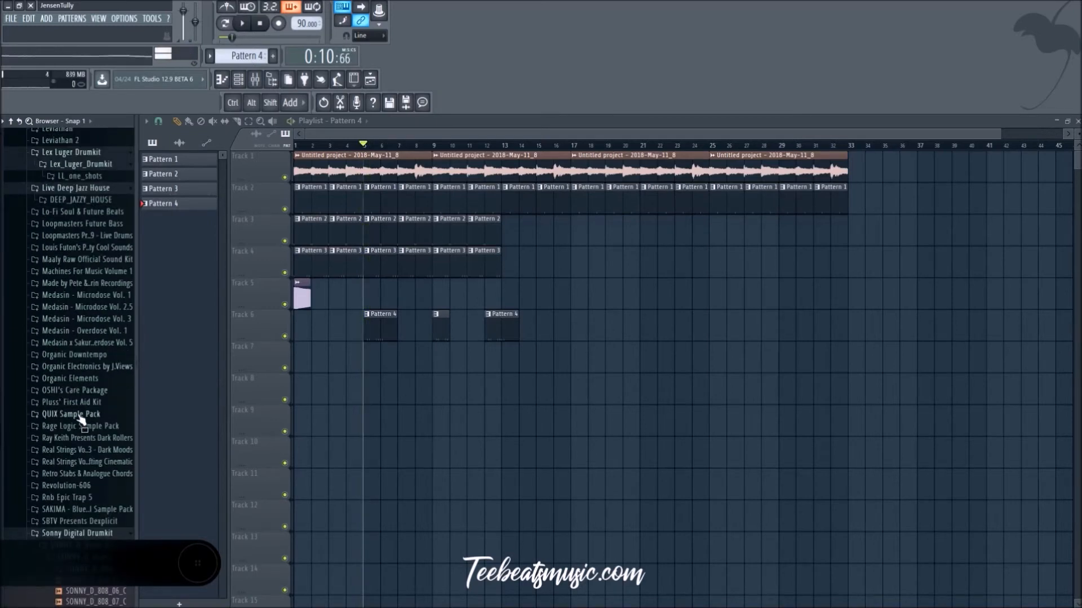
scroll(88, 446, "down", 3)
scroll(89, 445, "down", 6)
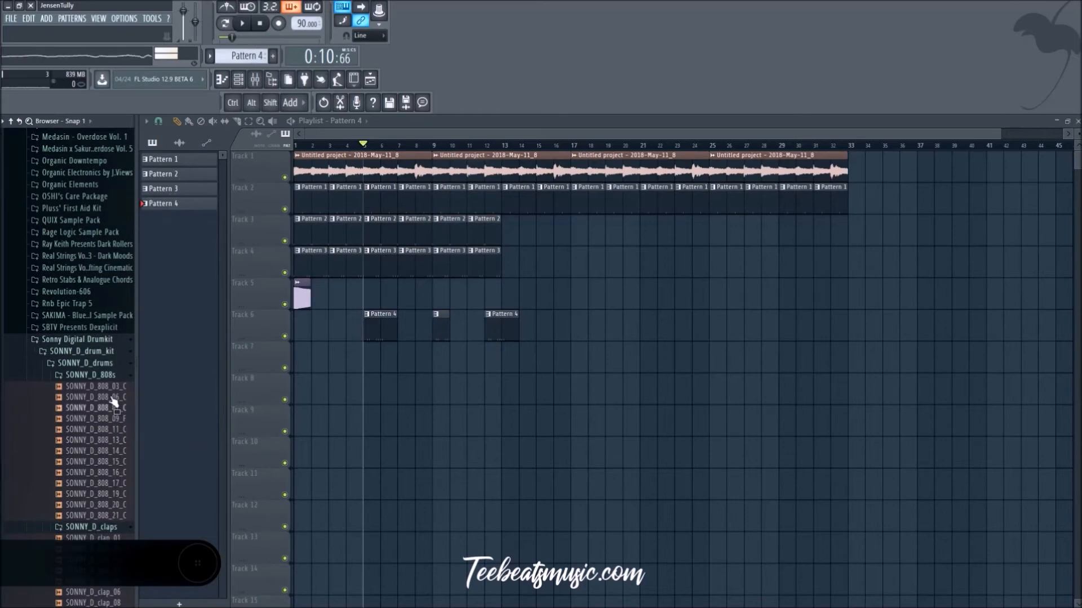
left_click(111, 376)
left_click(96, 399)
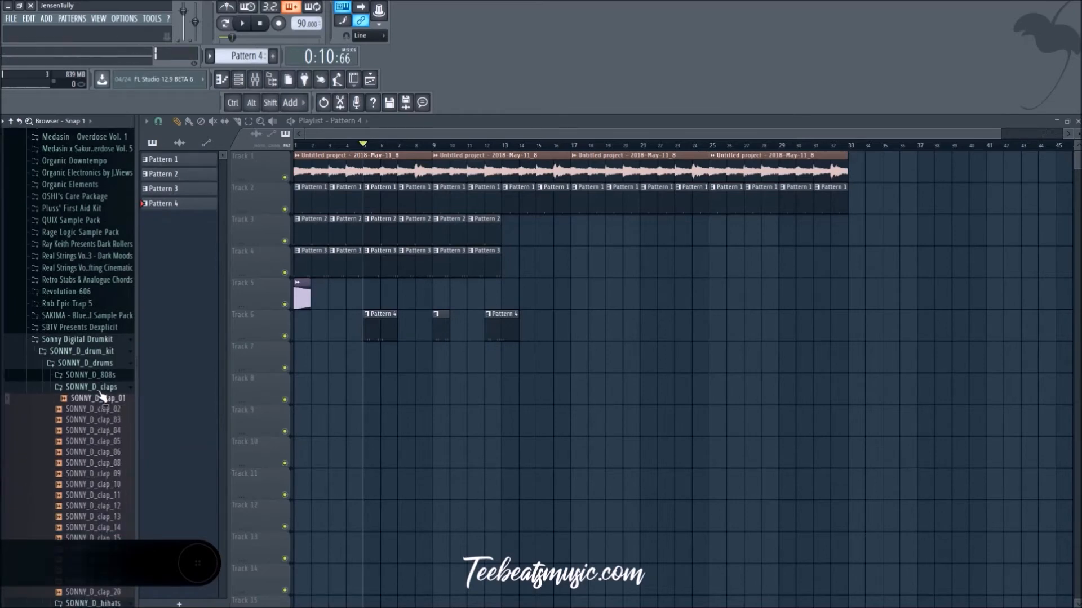
left_click(100, 389)
left_click(101, 396)
Step: Audition the open hi-hat samples of the Sonny Digital Drumkit while the beat plays
scroll(101, 394, "down", 5)
key("space")
left_click(123, 230)
left_click(119, 251)
left_click(119, 263)
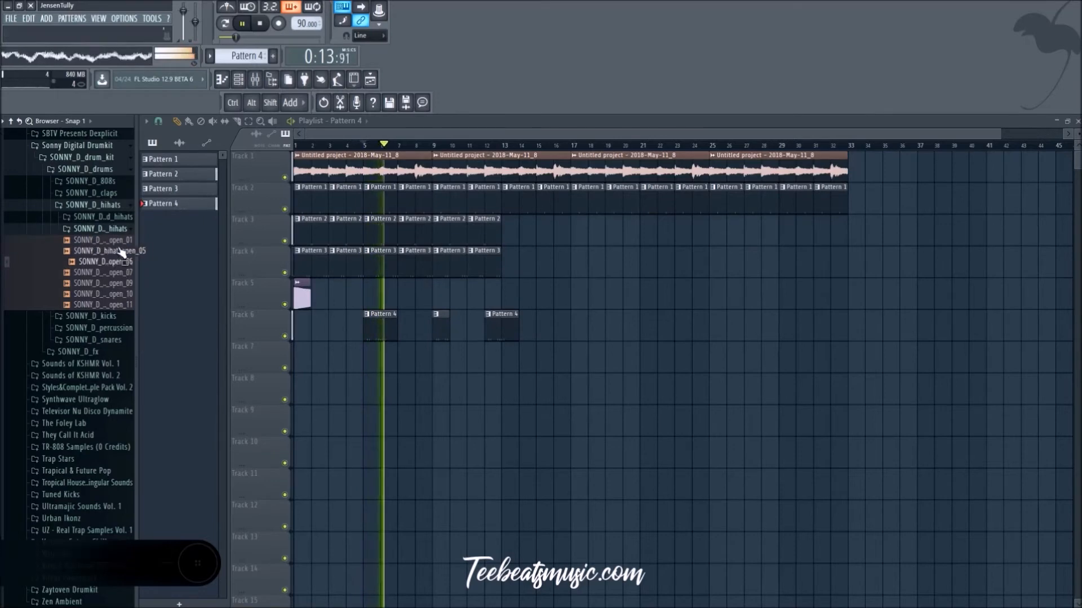
left_click(119, 241)
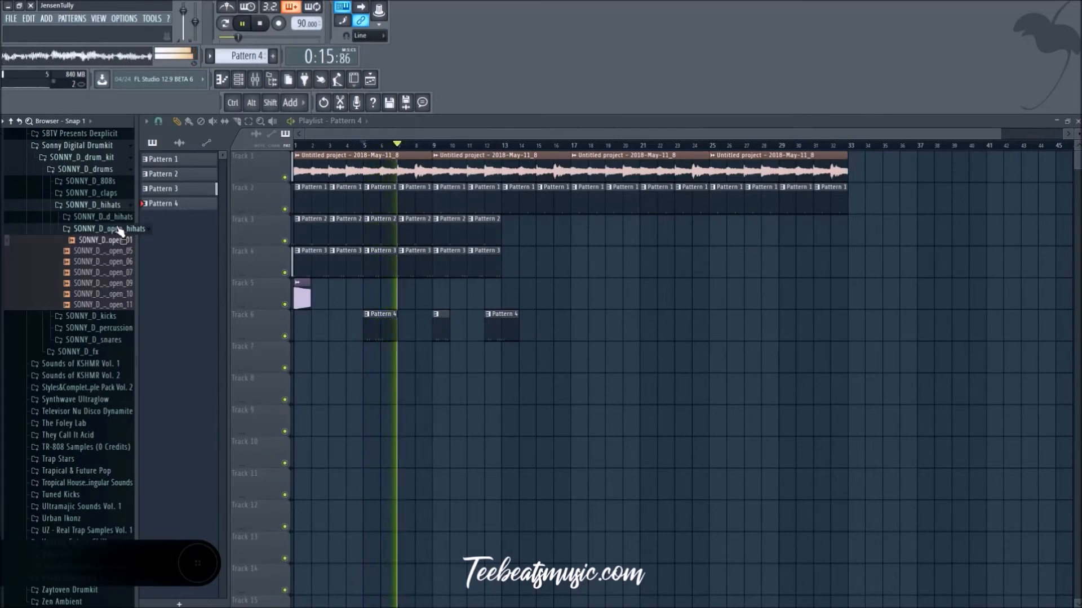
Step: Audition the closed hi-hat samples of the Sonny Digital Drumkit through SONNY_D_hihat_closed_12
left_click(119, 216)
left_click(119, 227)
left_click(119, 250)
left_click(119, 261)
left_click(120, 271)
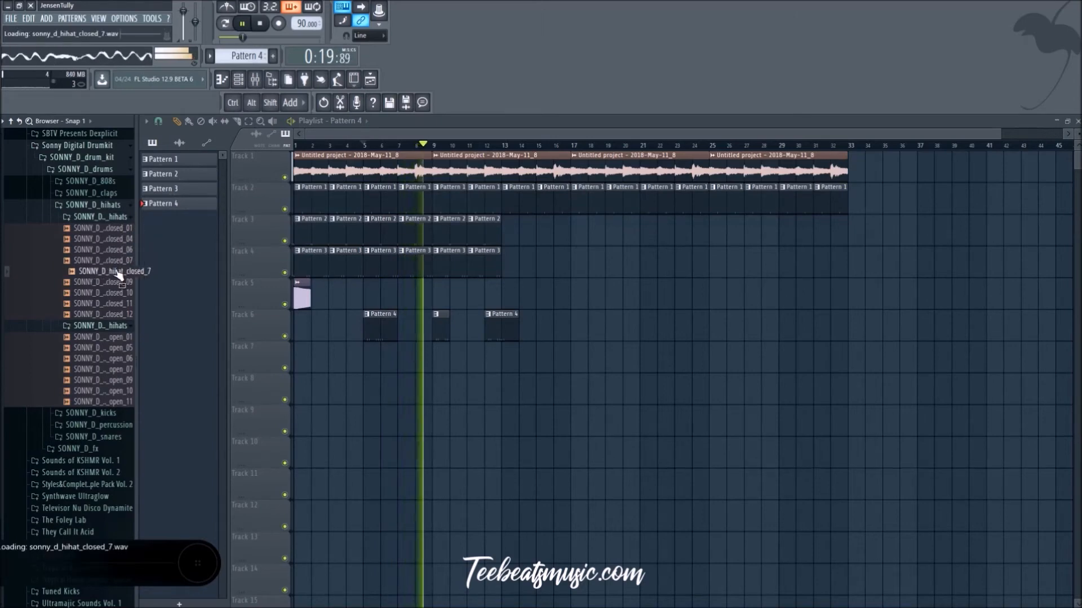
left_click(120, 282)
left_click(121, 292)
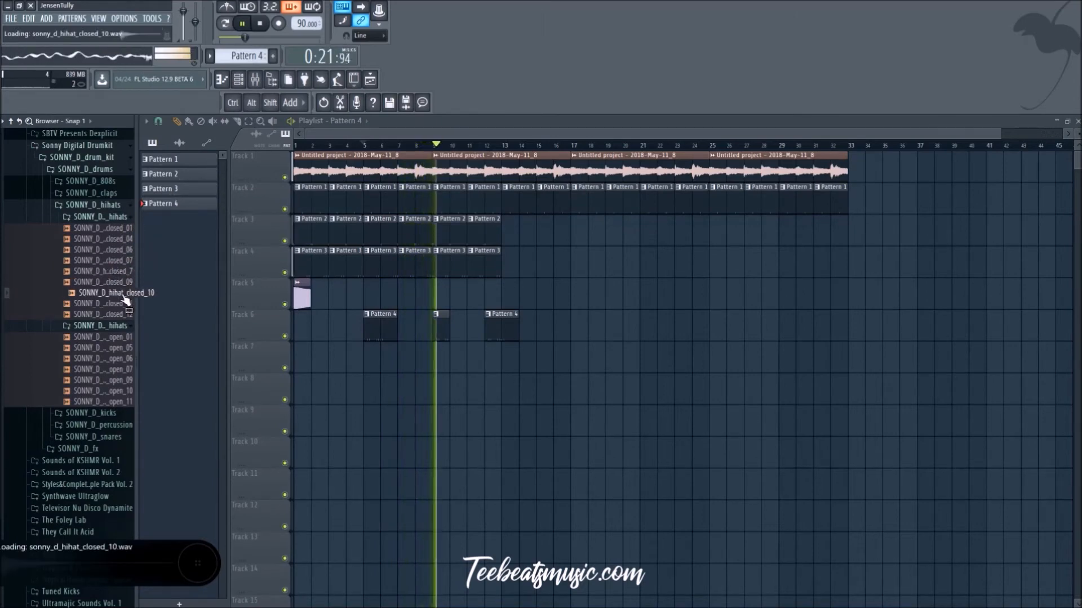
left_click(122, 303)
left_click(123, 314)
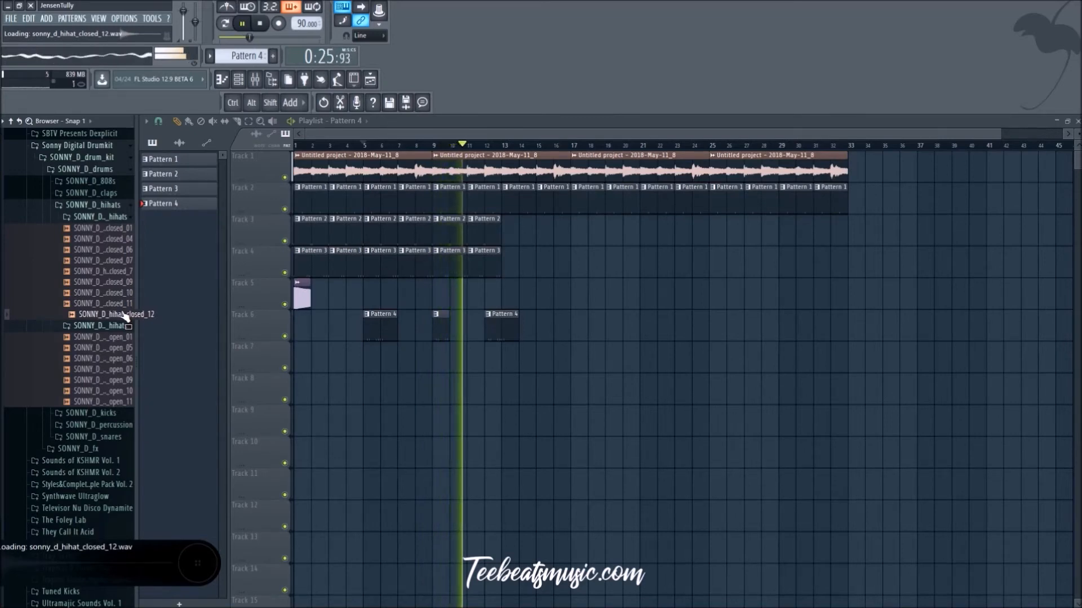
Step: Return to the start of the Splice packs and look through the drum loop and one-shot folders of 420 The Smokers Kit
scroll(120, 319, "up", 1)
scroll(120, 319, "up", 20)
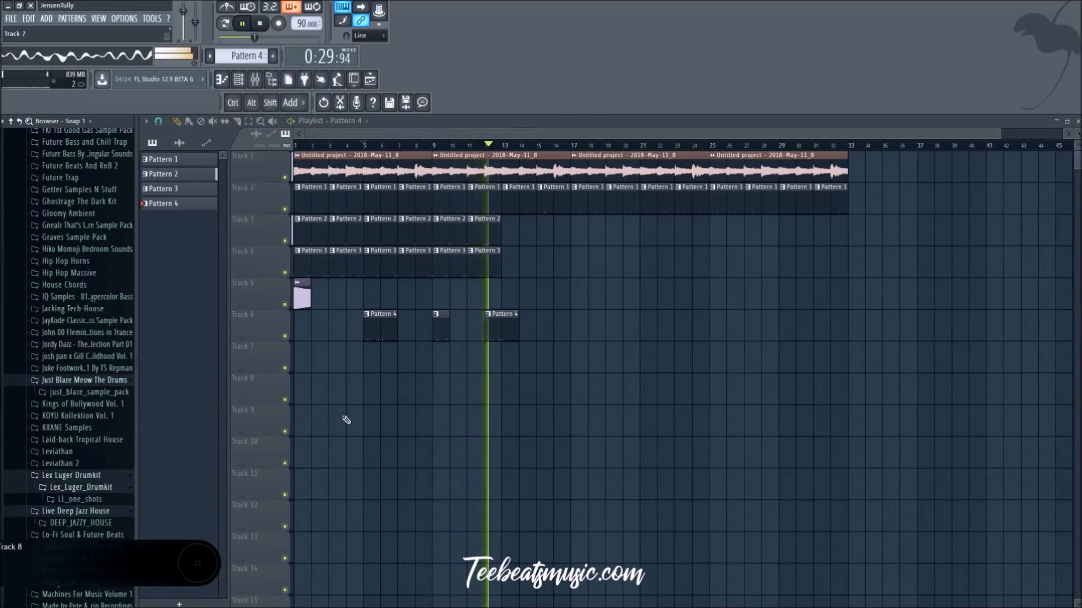
scroll(75, 237, "up", 20)
scroll(75, 232, "up", 1)
key("space")
left_click(73, 219)
left_click(74, 230)
left_click(74, 243)
left_click(74, 254)
left_click(74, 277)
left_click(75, 267)
left_click(76, 255)
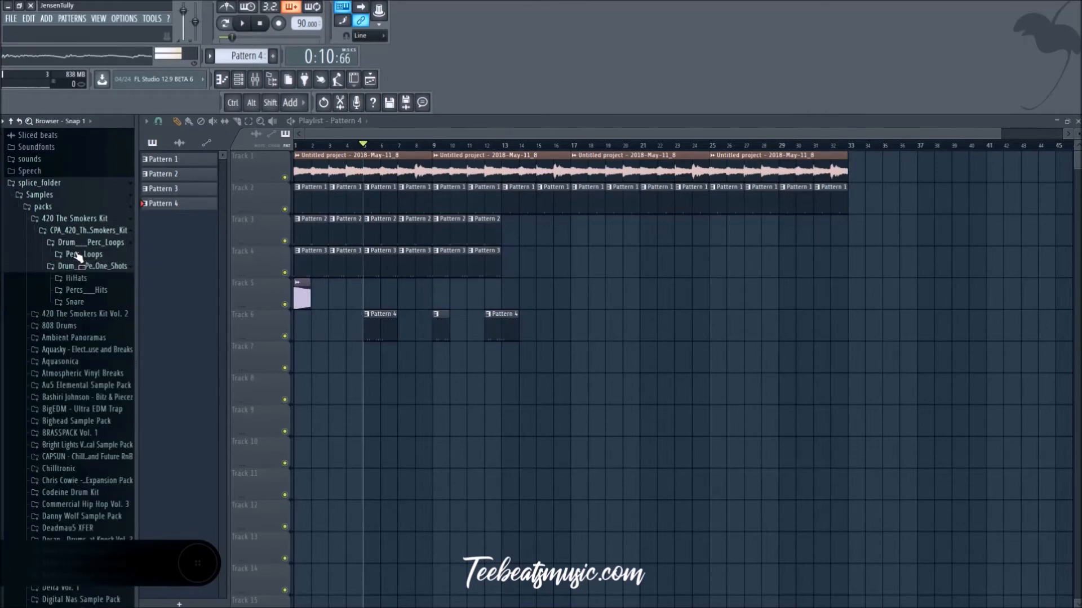
left_click(77, 245)
Step: Open the one-shots of 420 The Smokers Kit Vol. 2 and audition its clap and cymbal samples over the beat
left_click(86, 302)
left_click(86, 327)
left_click(88, 314)
left_click(90, 327)
left_click(91, 341)
key("space")
left_click(93, 350)
left_click(92, 360)
left_click(91, 373)
left_click(93, 384)
left_click(93, 394)
left_click(94, 406)
left_click(95, 416)
key("space")
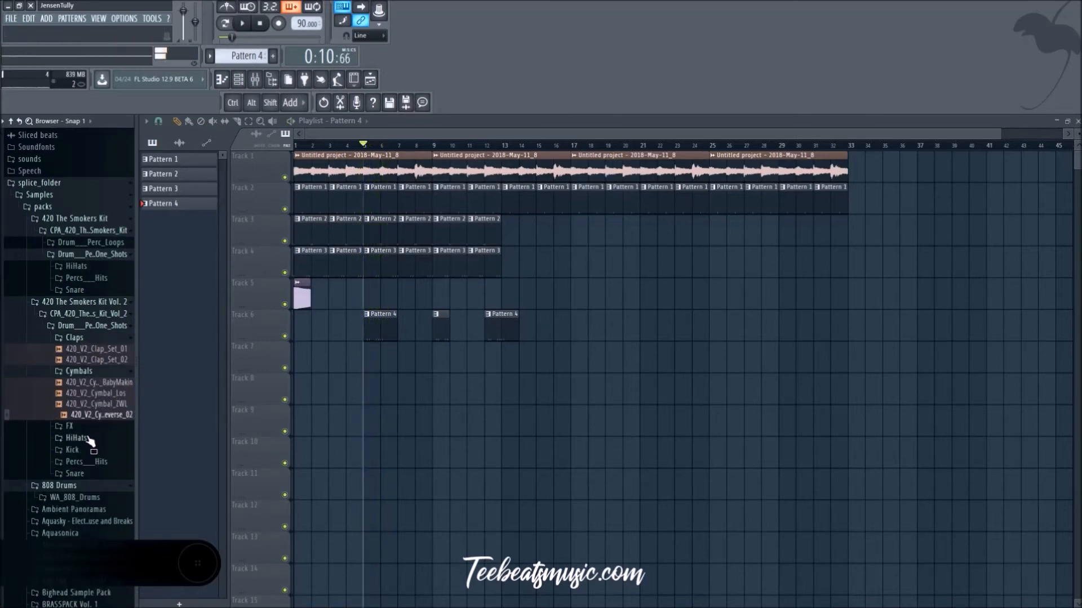
Step: Audition the samples in the HiHats folder of 420 The Smokers Kit Vol. 2 over the beat
left_click(87, 438)
scroll(87, 451, "down", 3)
key("space")
left_click(106, 407)
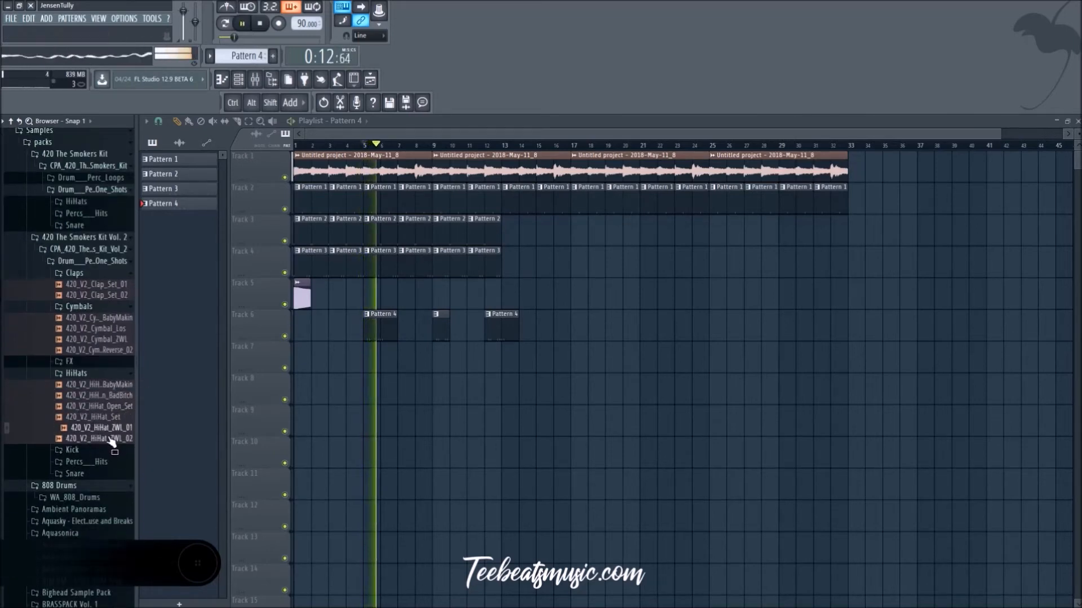
Step: Stop the beat and browse Drum-Kits1, opening the Fire Drum Kit and looking through its Chants folder
scroll(54, 257, "up", 9)
scroll(53, 255, "up", 20)
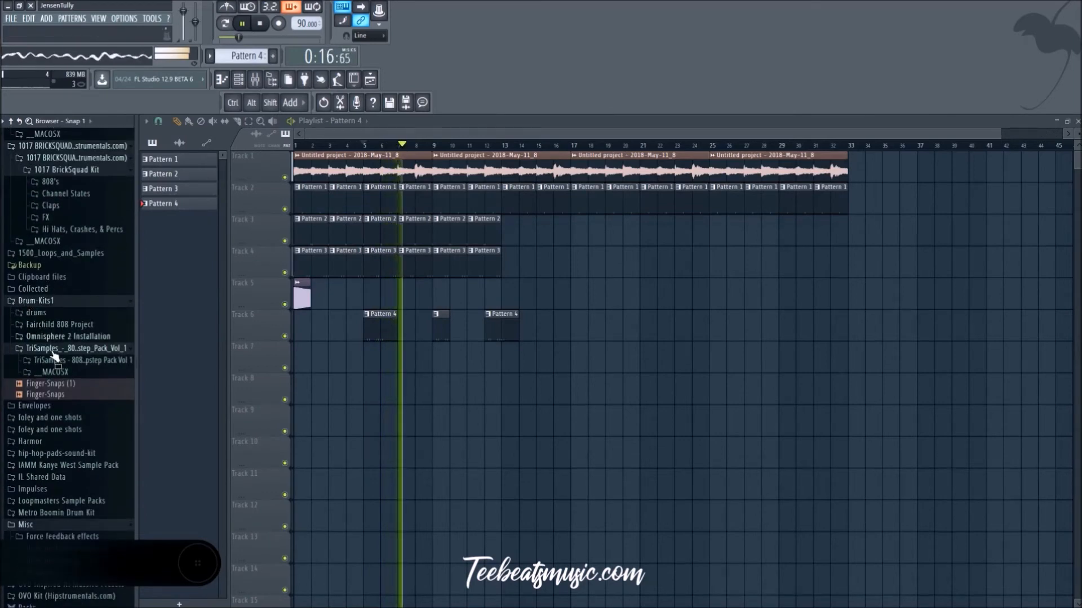
key("space")
scroll(57, 394, "down", 4)
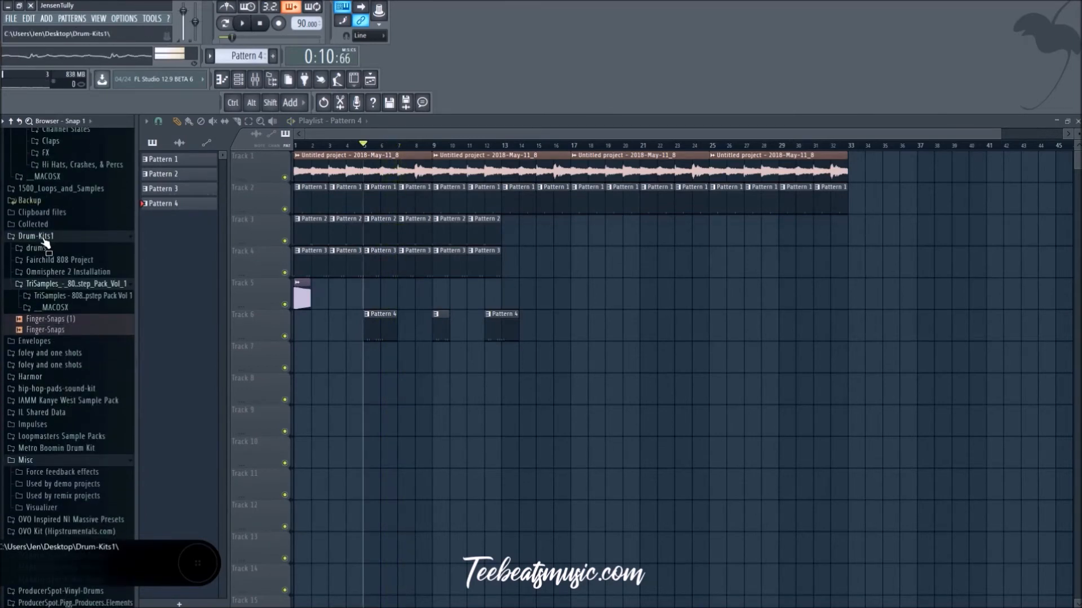
left_click(41, 247)
left_click(52, 272)
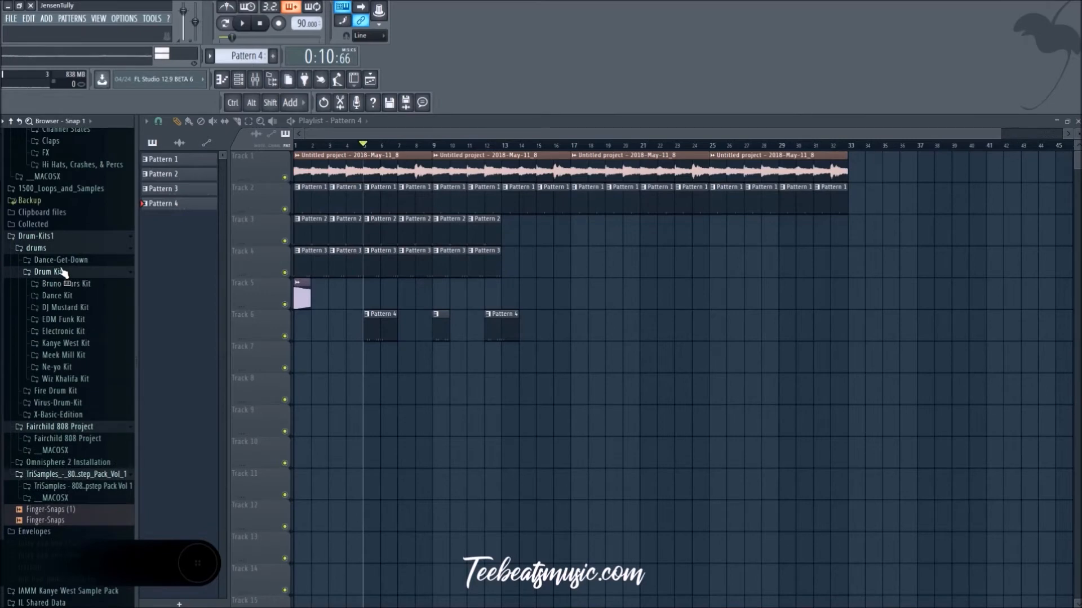
left_click(62, 272)
left_click(59, 283)
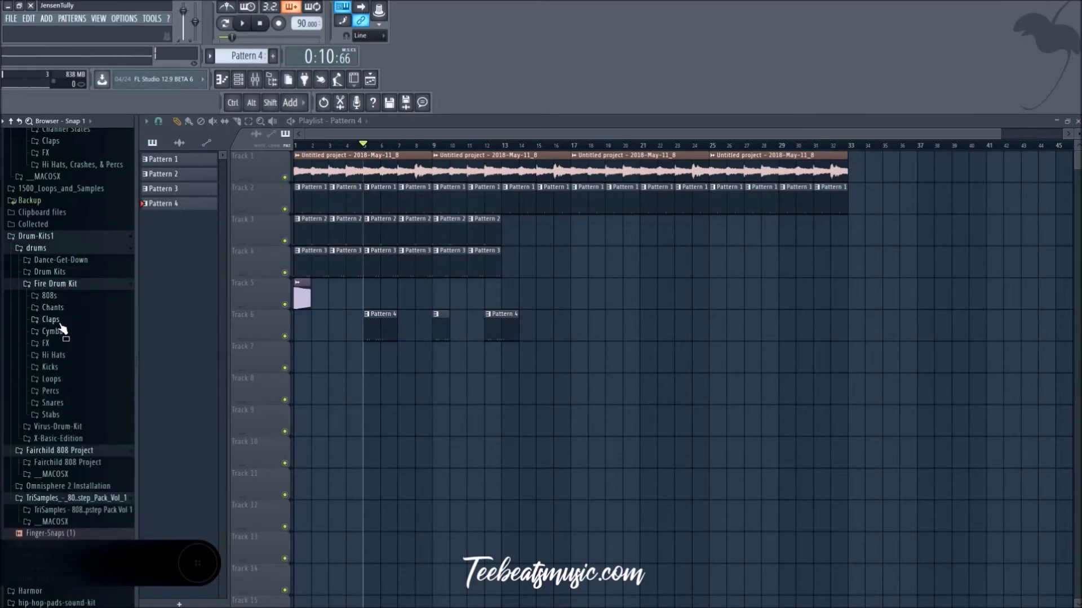
left_click(59, 321)
left_click(53, 308)
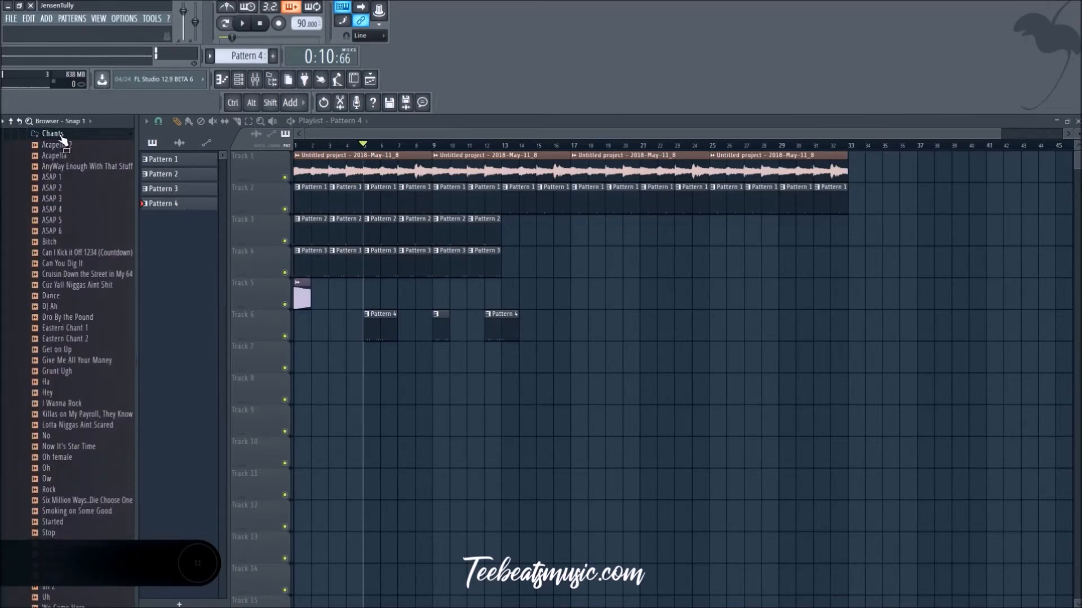
left_click(54, 134)
left_click(67, 182)
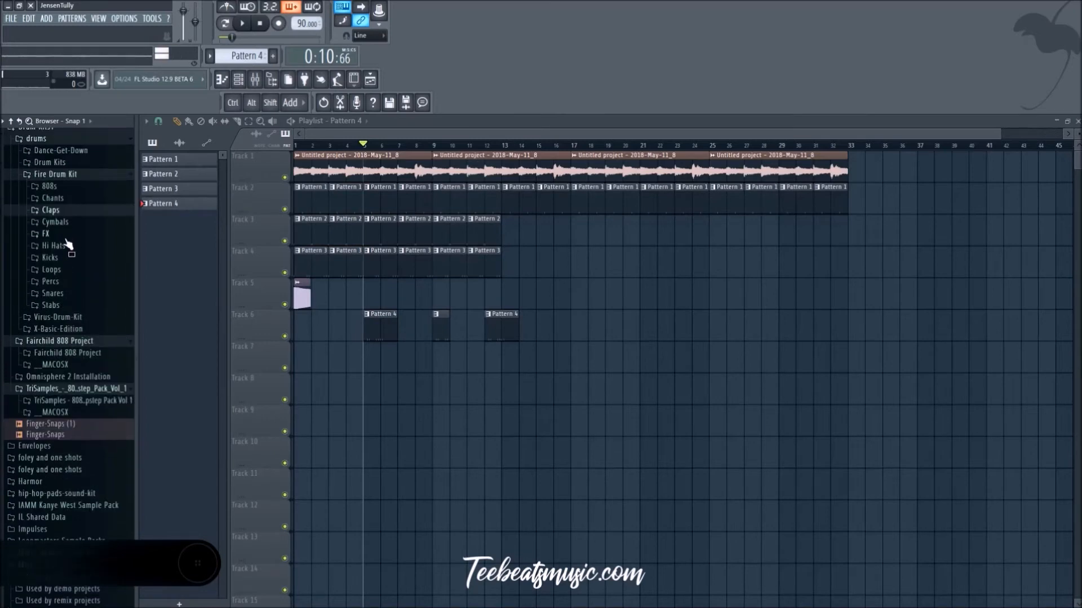
Step: Load the Closed Hi Hat 3 sample from the Fire Drum Kit's Hi Hats folder into a new channel and restart playback
right_click(67, 281)
left_click(100, 290)
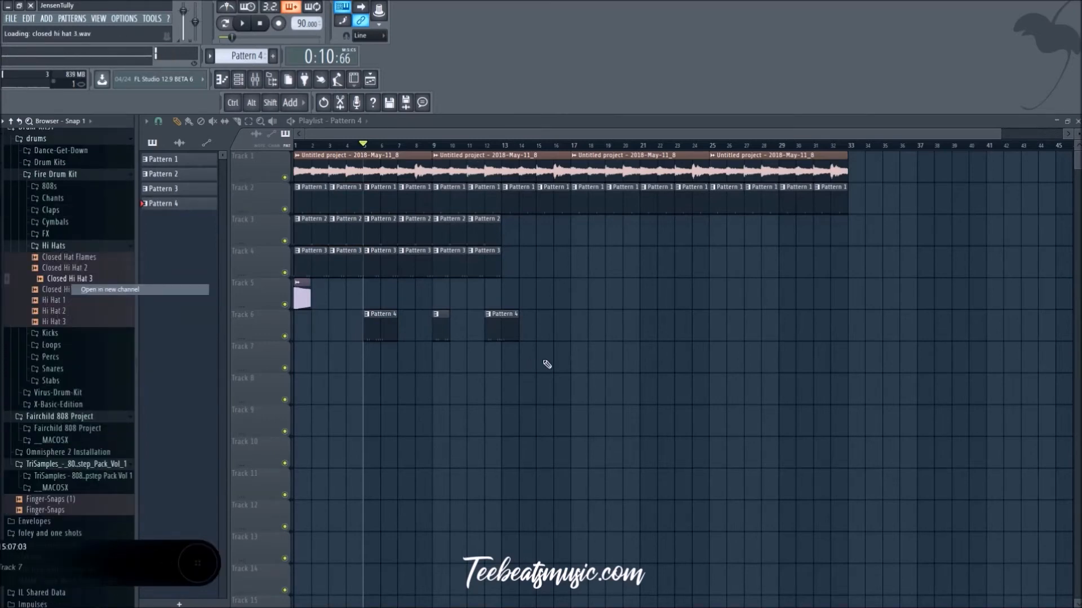
key("space")
Step: Switch to the empty Pattern 5 and fill the Closed Hi Hat 3 channel on every second step
left_click(238, 79)
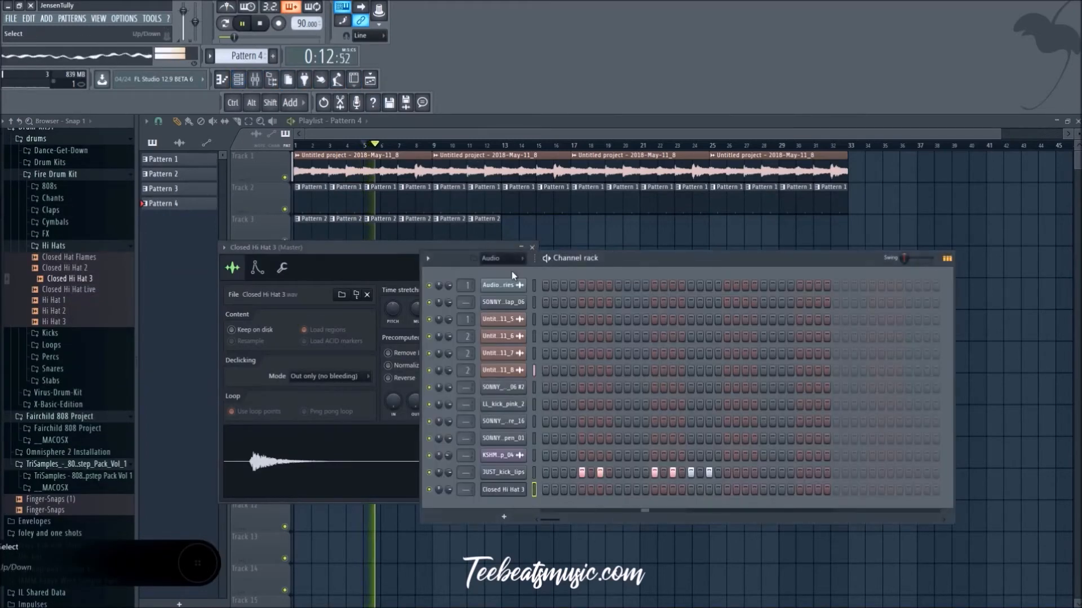
scroll(242, 59, "up", 1)
key("space")
right_click(522, 491)
left_click(653, 517)
key("space")
right_click(522, 490)
left_click(651, 506)
right_click(523, 489)
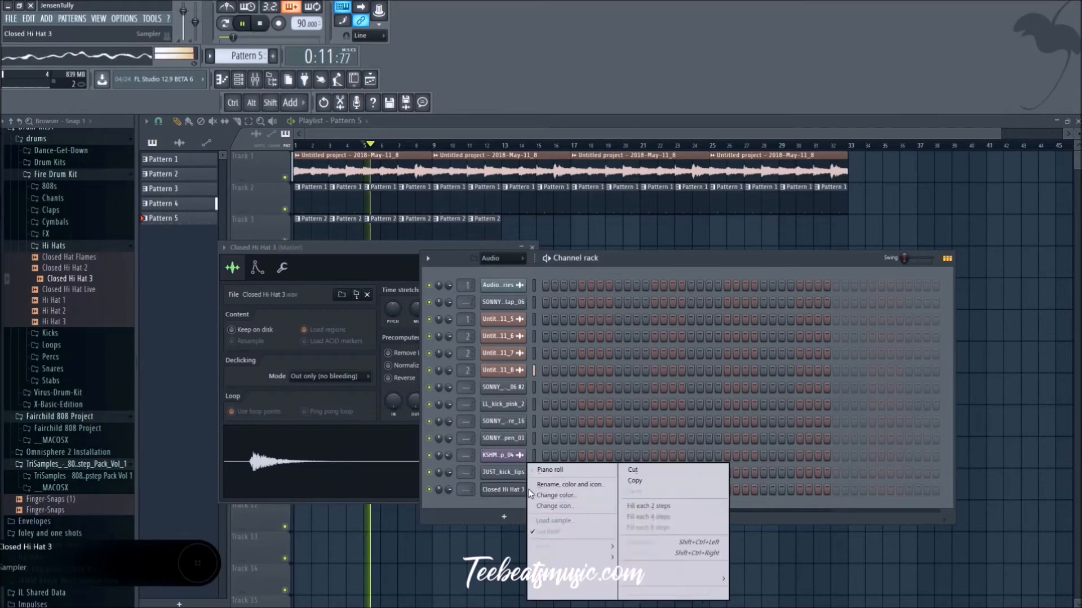
left_click(696, 506)
left_click(757, 547)
Step: Place Pattern 5 at bar 1 of playlist track 7 and repeat it through bar 12
left_click(300, 365)
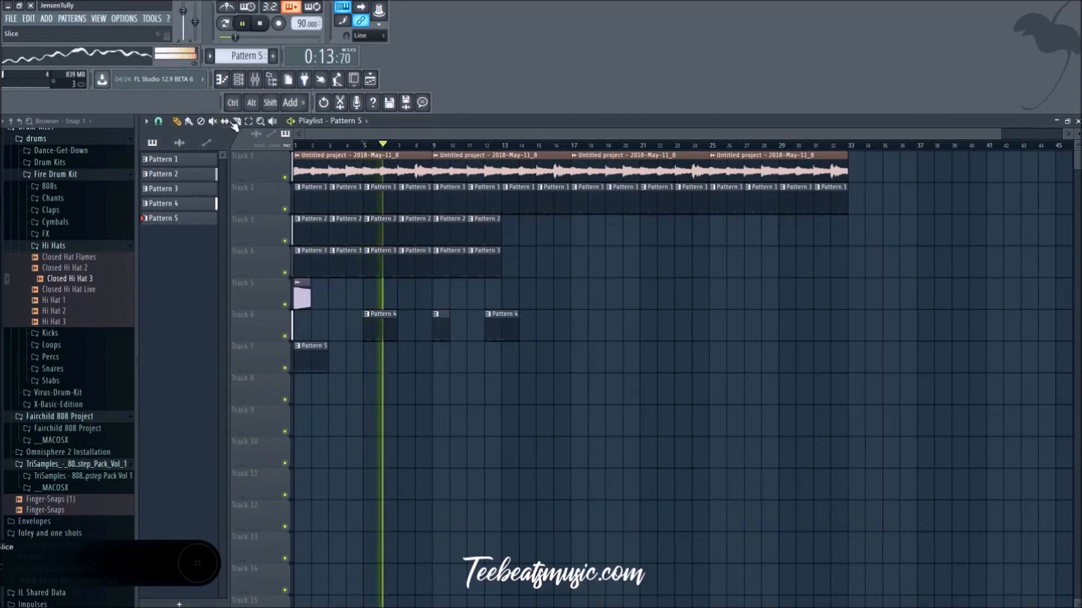
key("space")
left_click_drag(328, 364, 519, 362)
key("space")
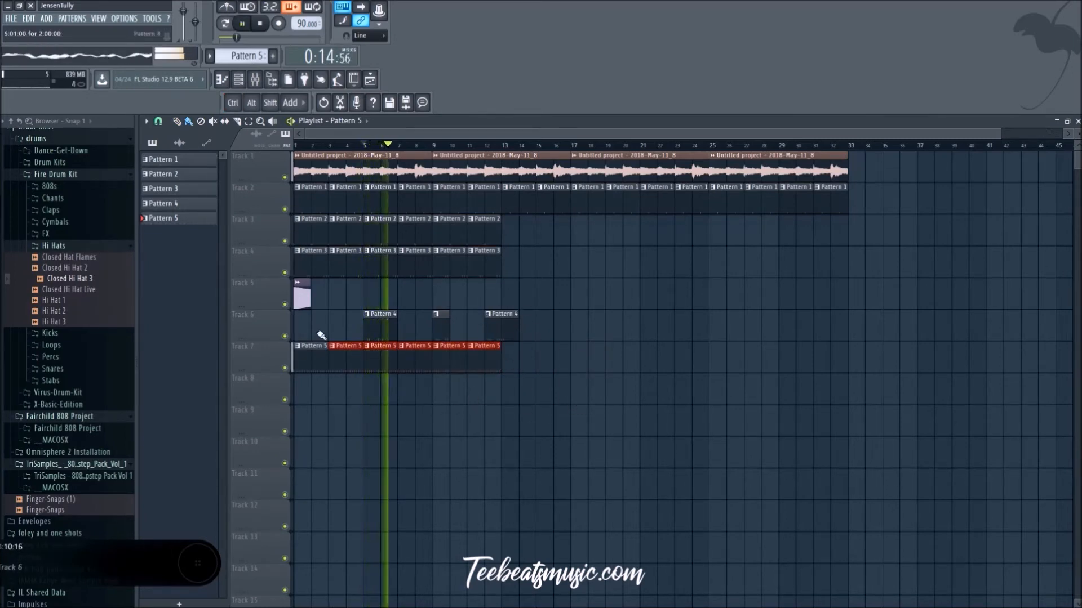
Step: Add extra Closed Hi Hat 3 hits on steps 6 and 24 of Pattern 5 and collapse the Hi Hats sample folder
left_click(238, 80)
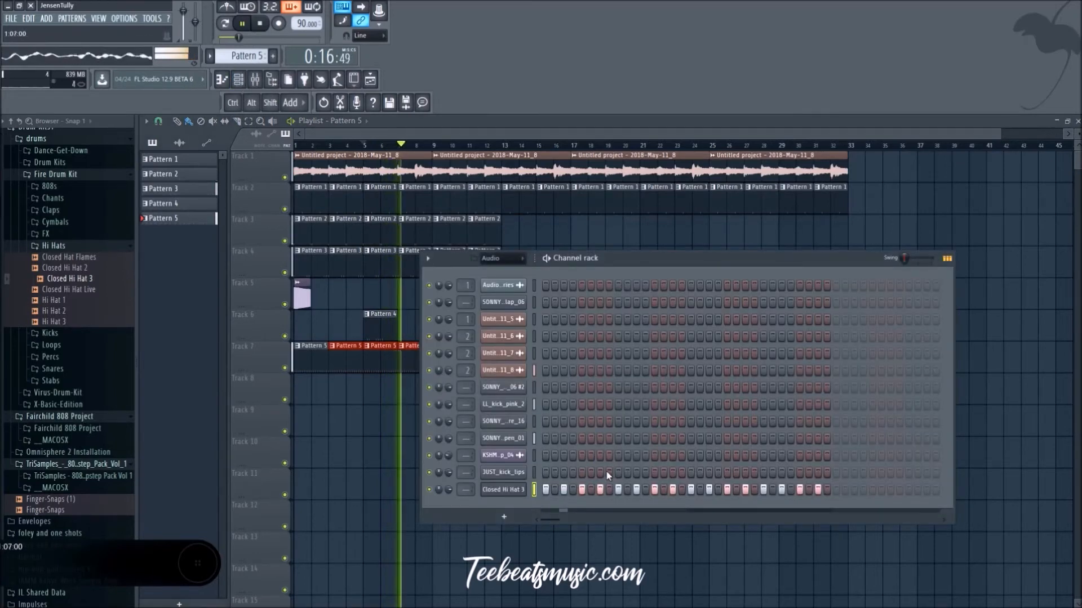
left_click(609, 489)
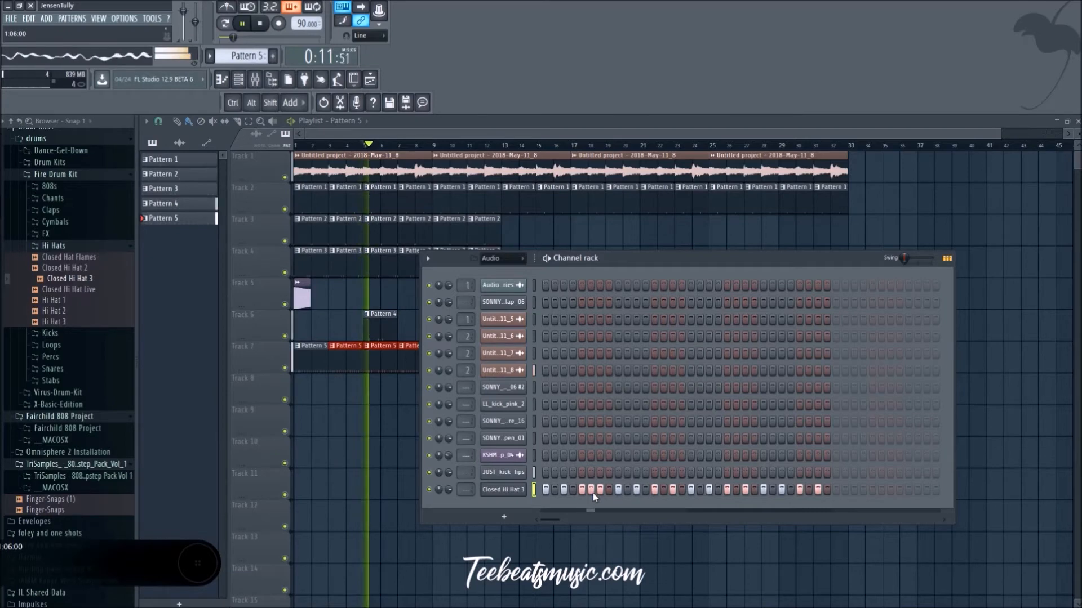
left_click(754, 490)
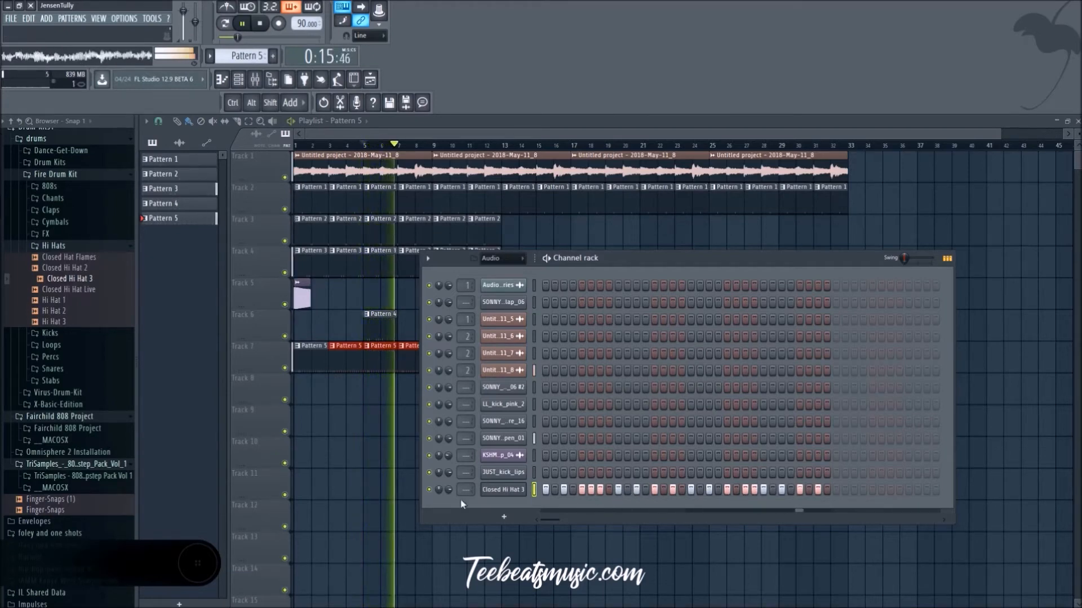
key("F6")
left_click(63, 246)
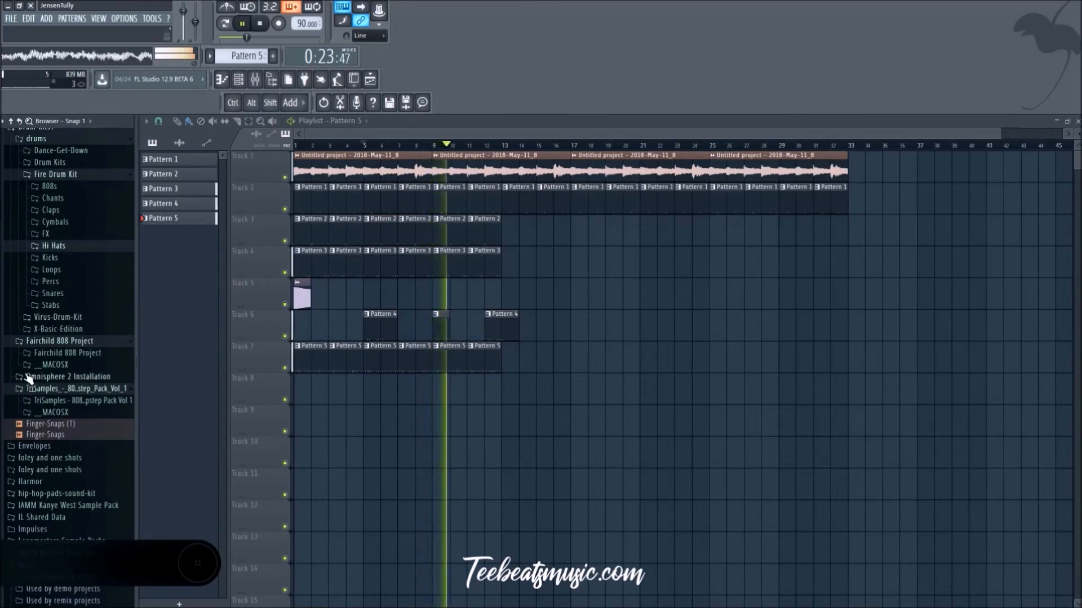
scroll(68, 282, "up", 5)
Step: Select the beat's channels and route them to individual mixer tracks starting from track 1
left_click(255, 81)
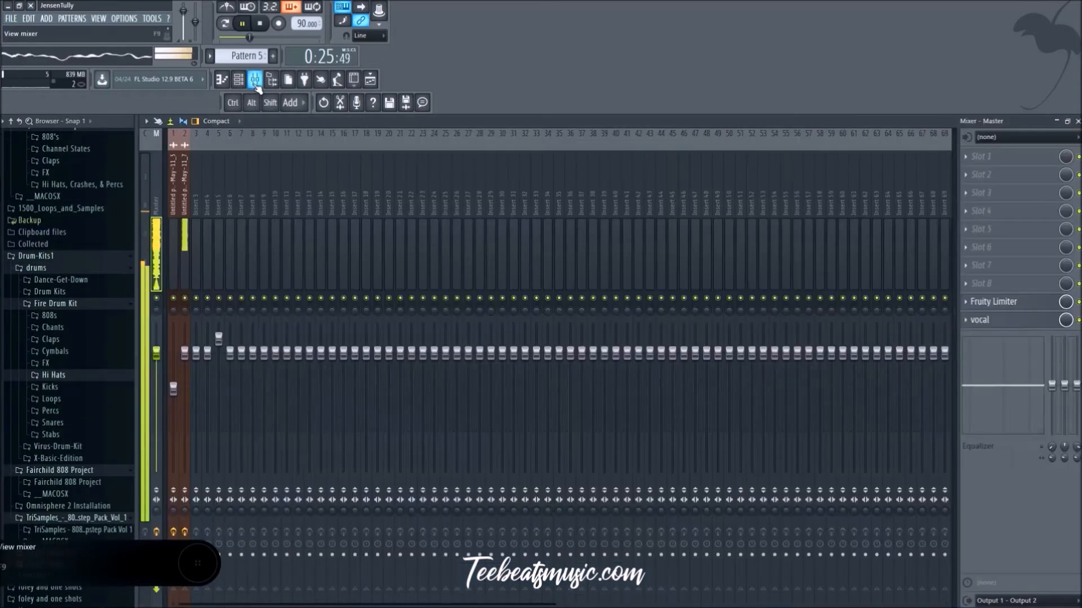
left_click(238, 80)
double_click(533, 290)
right_click(188, 177)
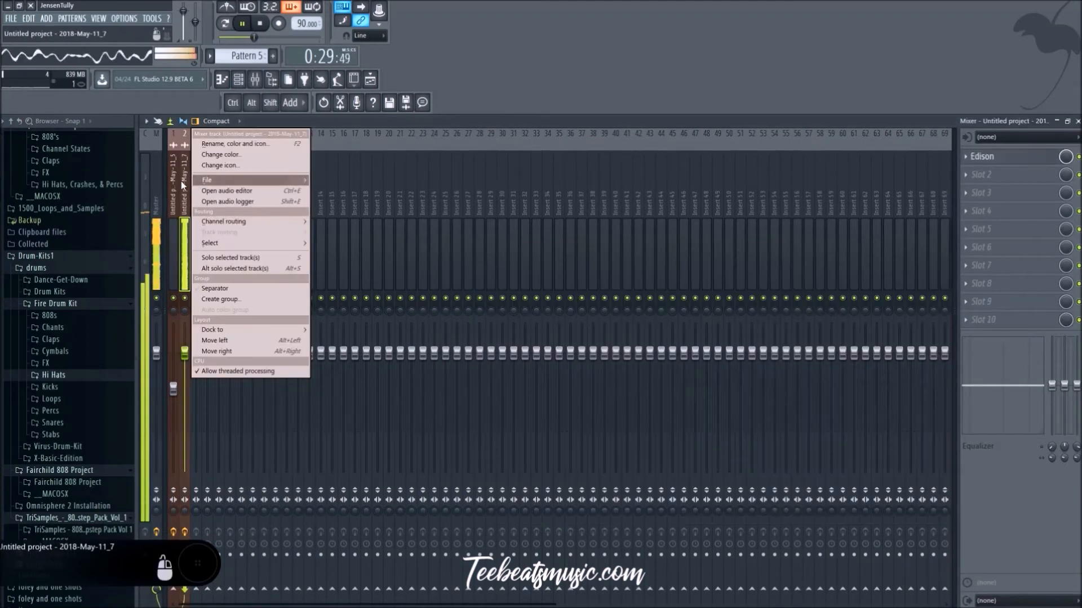
right_click(174, 184)
mouse_move(269, 230)
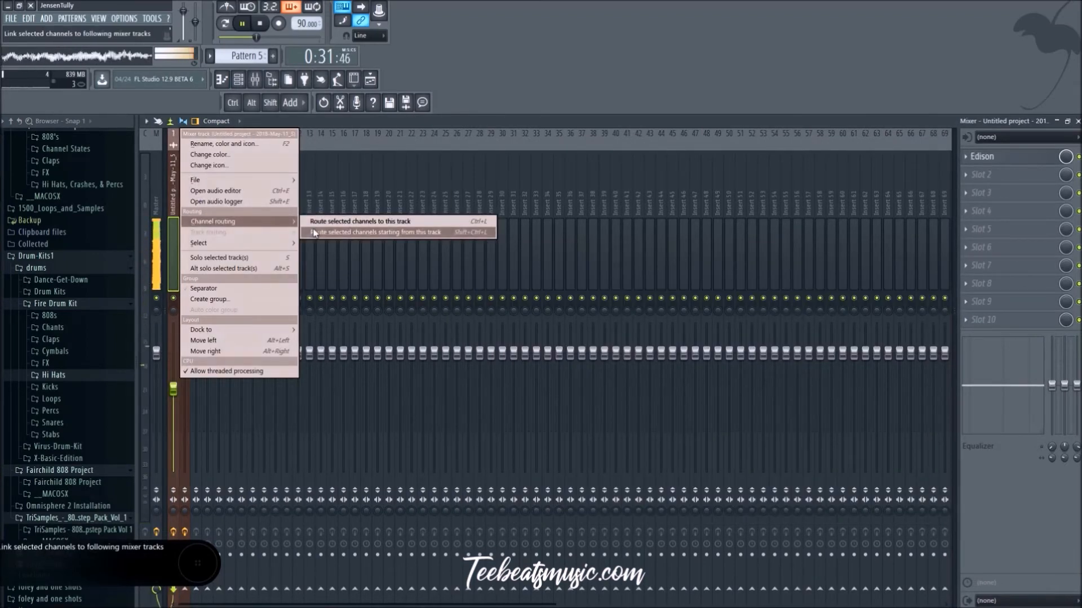
left_click(349, 232)
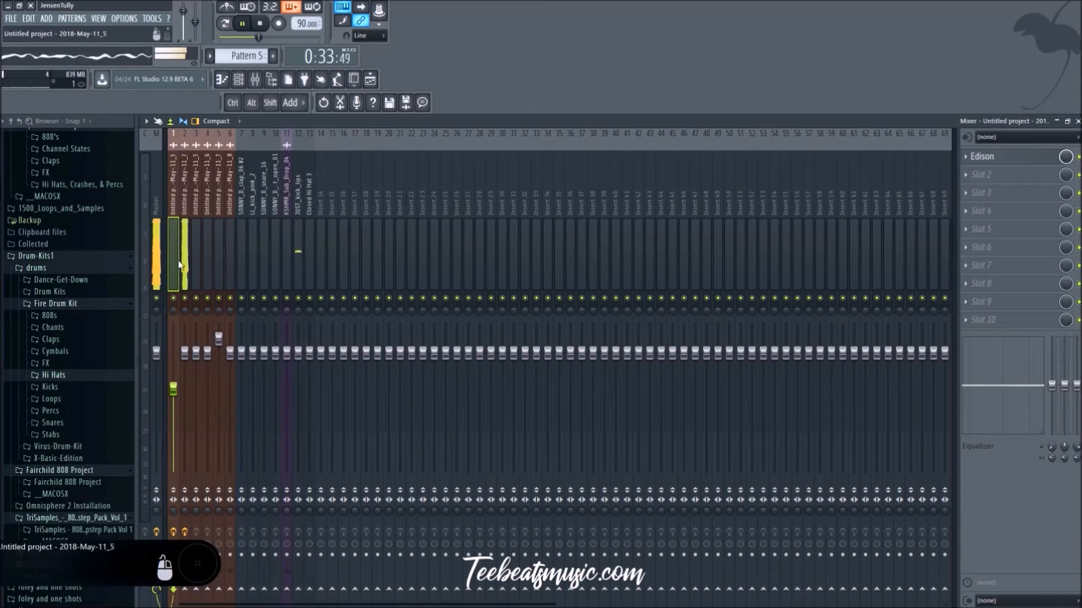
Step: Lower mixer track 2, Closed Hi Hat 3 and the SONNY_D open hi-hat, and bring LL_kick_pink_2 down to -11.6 dB
left_click(184, 352)
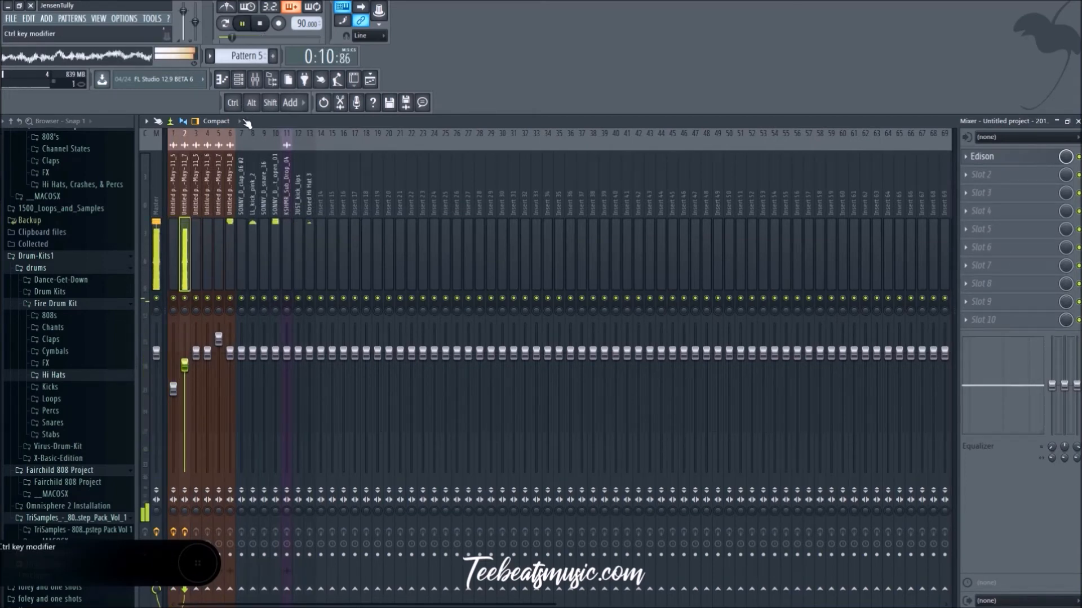
left_click_drag(309, 353, 309, 396)
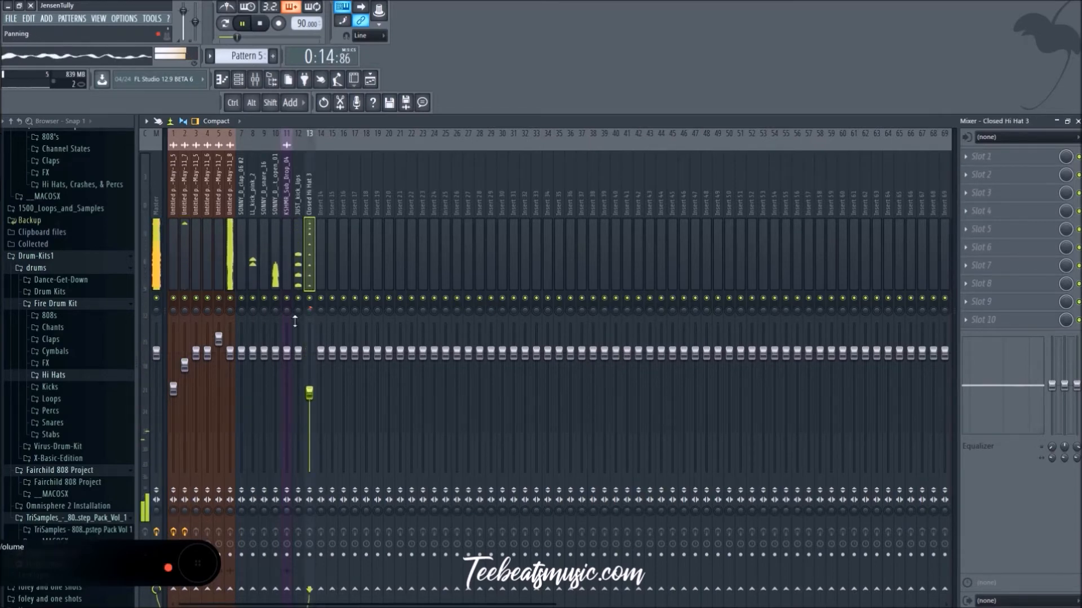
left_click(252, 353)
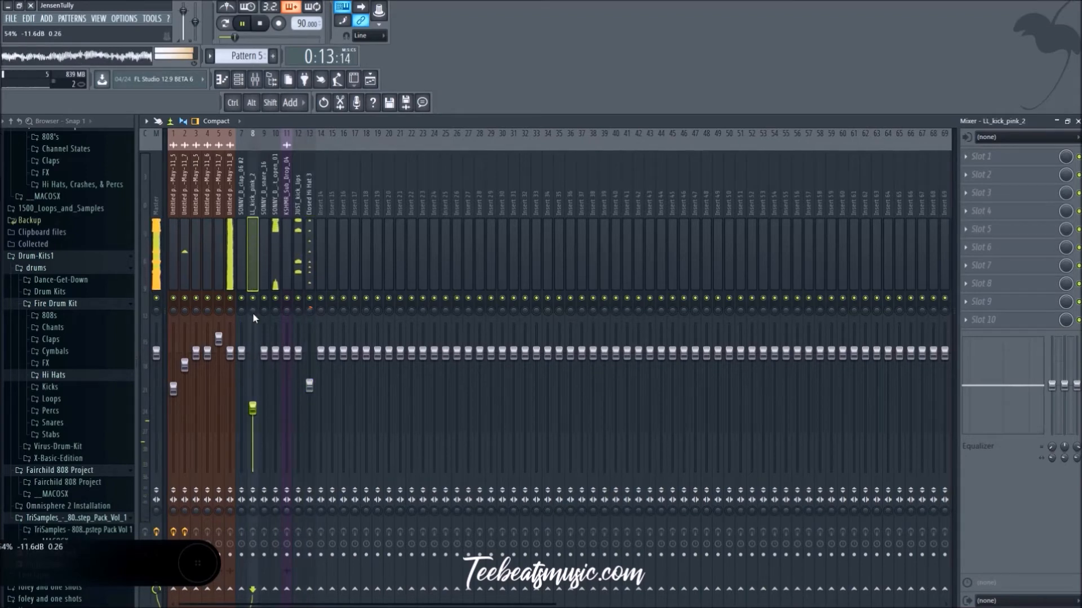
left_click_drag(278, 353, 275, 396)
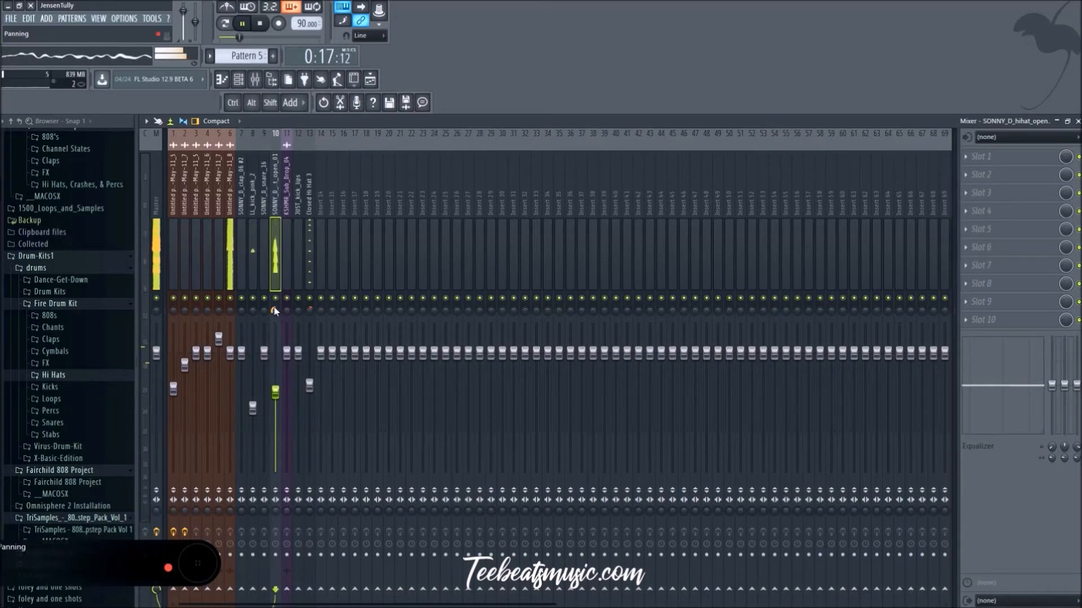
Step: Raise LL_kick_pink_2 to 3.2 dB and mixer track 2 to 2.2 dB, and lower the JUST_kick_lips level slightly
left_click_drag(257, 410, 257, 390)
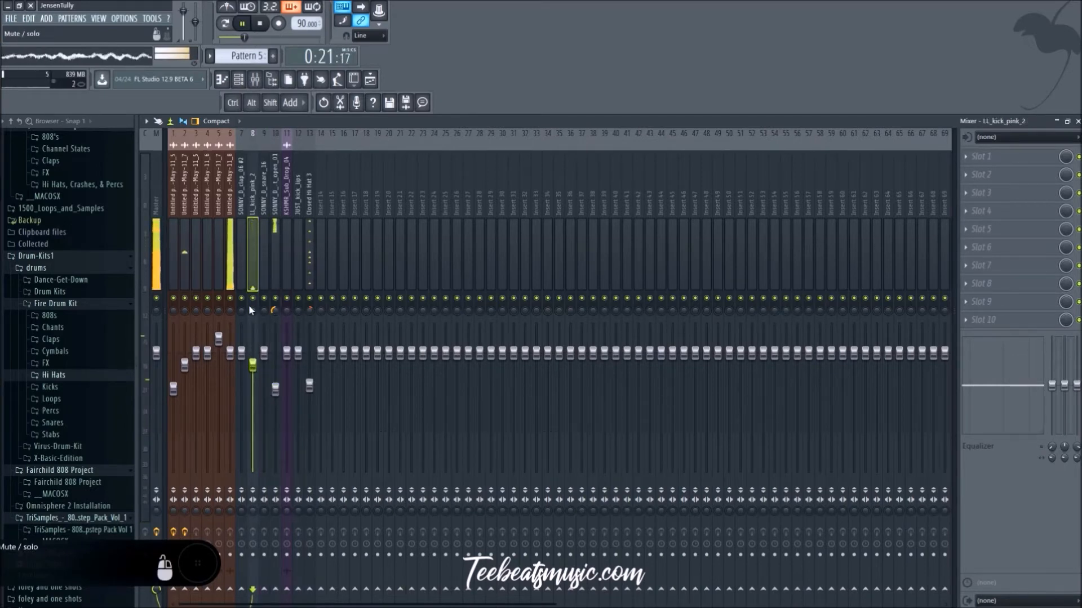
left_click_drag(253, 309, 253, 300)
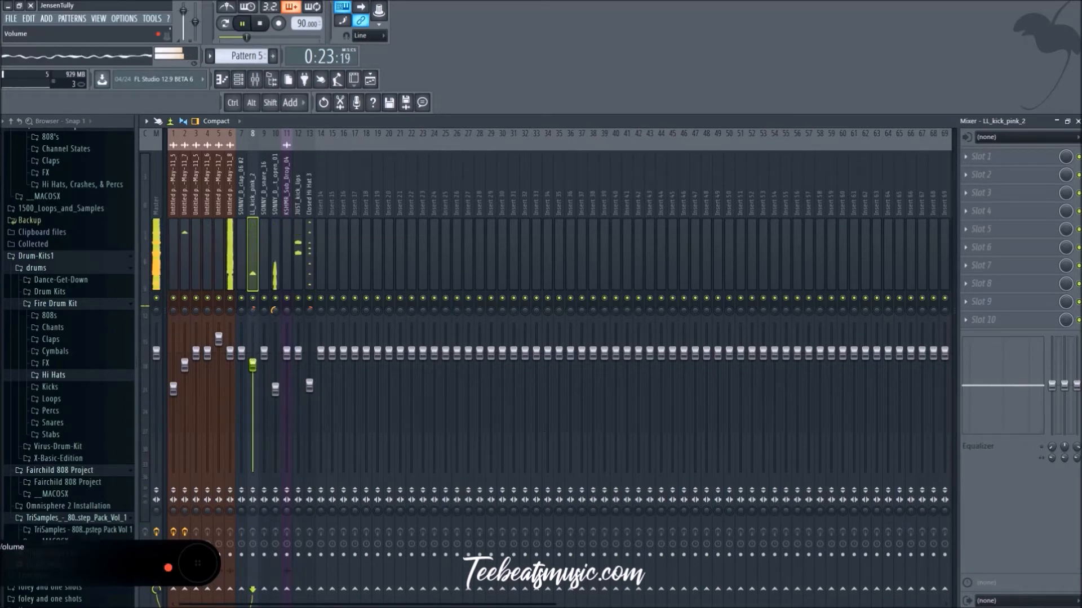
left_click_drag(252, 353, 253, 348)
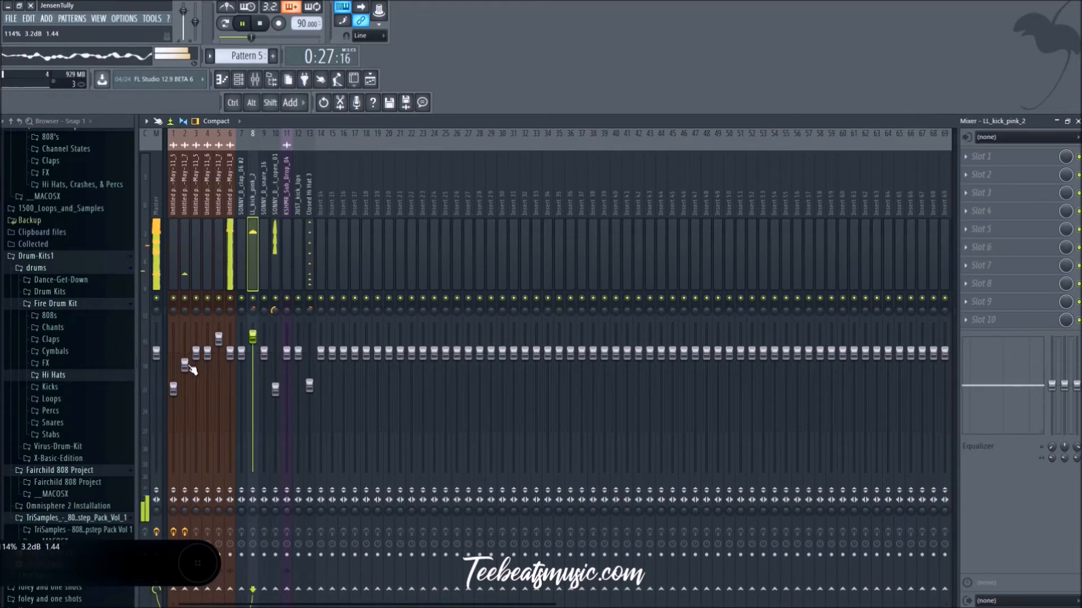
left_click_drag(187, 365, 186, 353)
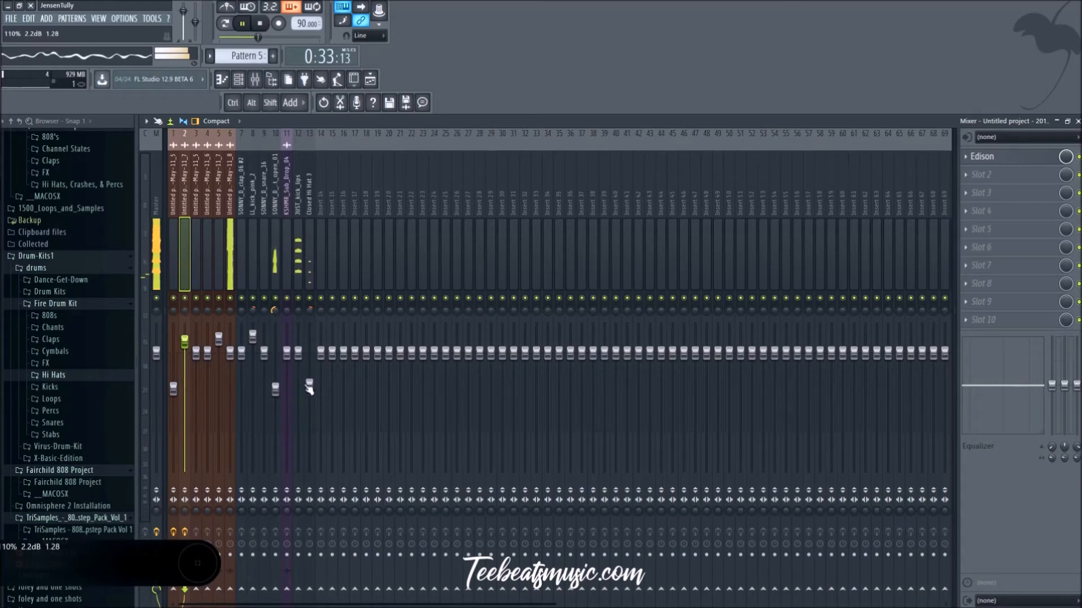
left_click_drag(298, 353, 298, 363)
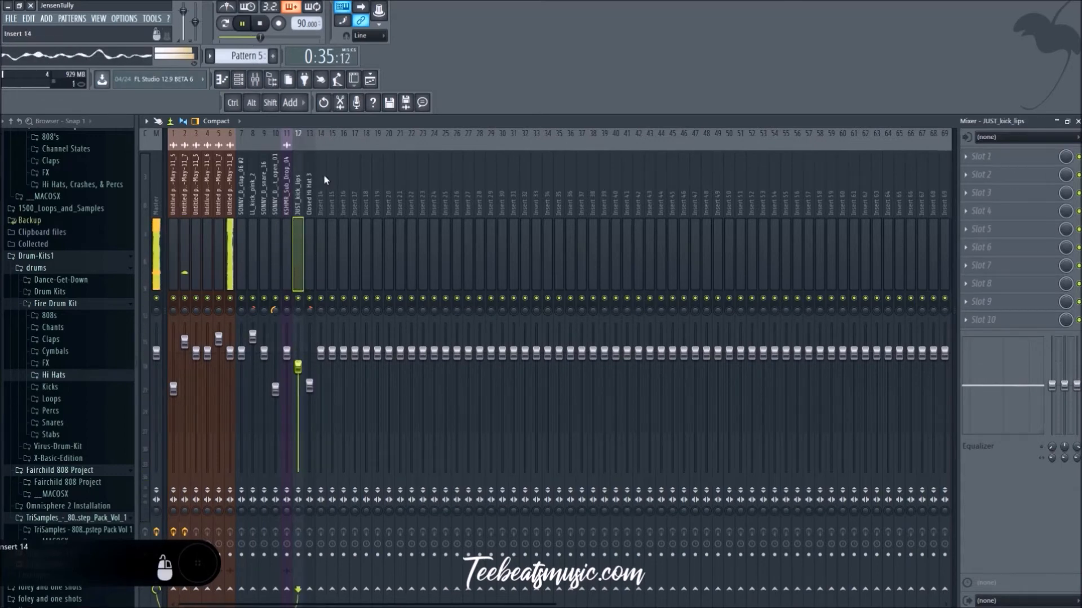
Step: Duplicate the clips on playlist tracks 3 to 7 so the copies start at bar 17
left_click(372, 82)
mouse_move(715, 467)
left_mouse_down()
mouse_move(560, 308)
mouse_move(301, 219)
mouse_move(601, 253)
mouse_move(584, 259)
left_mouse_up()
key("ctrl+d")
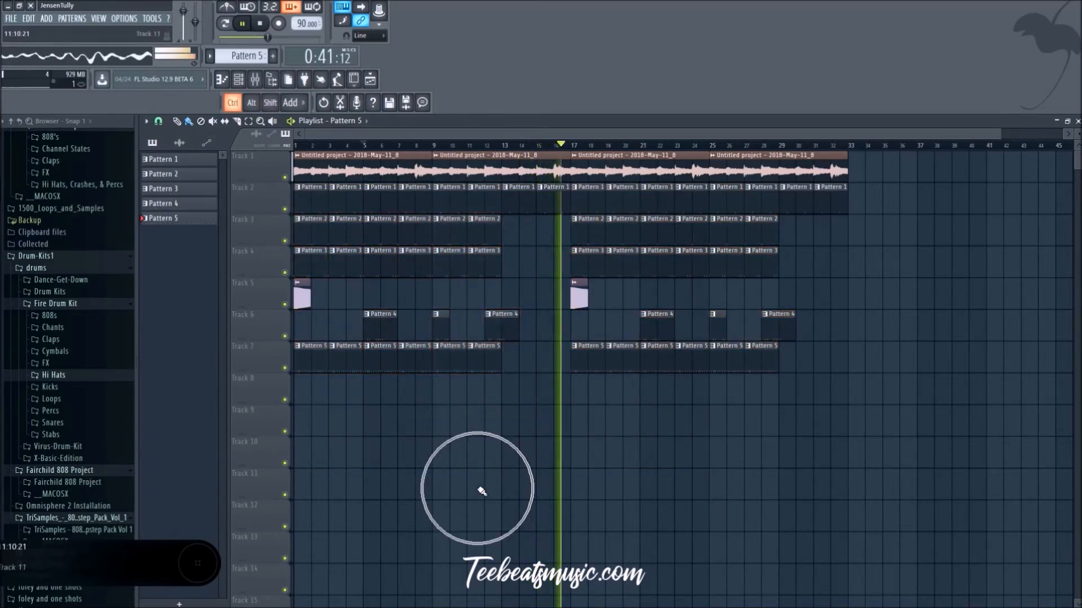
Step: Look through the Fire Drum Kit's Chants samples with the beat stopped, and collapse the folder
left_click(68, 329)
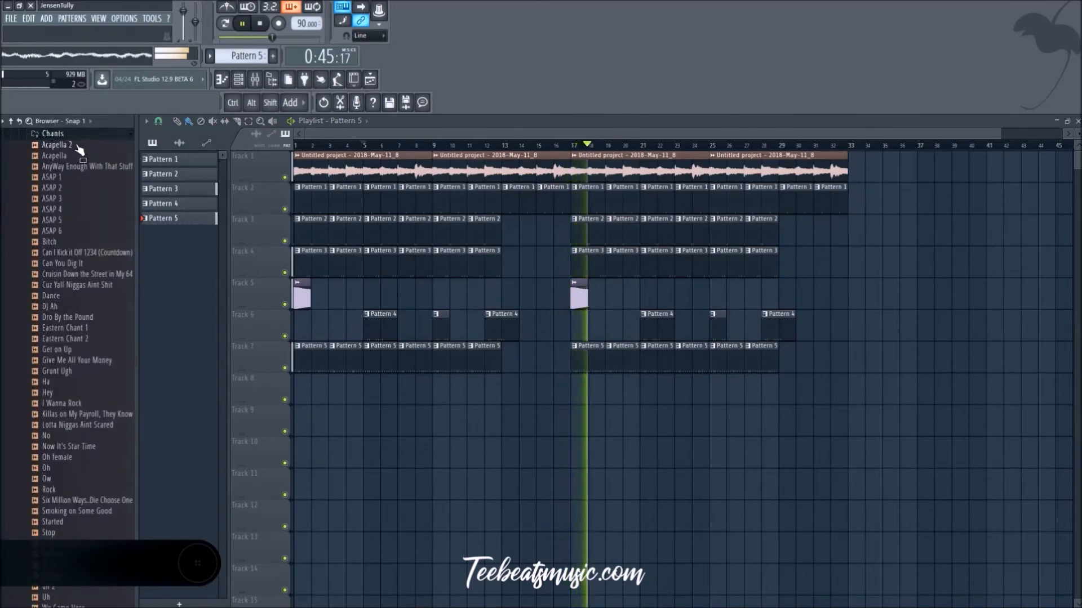
key("space")
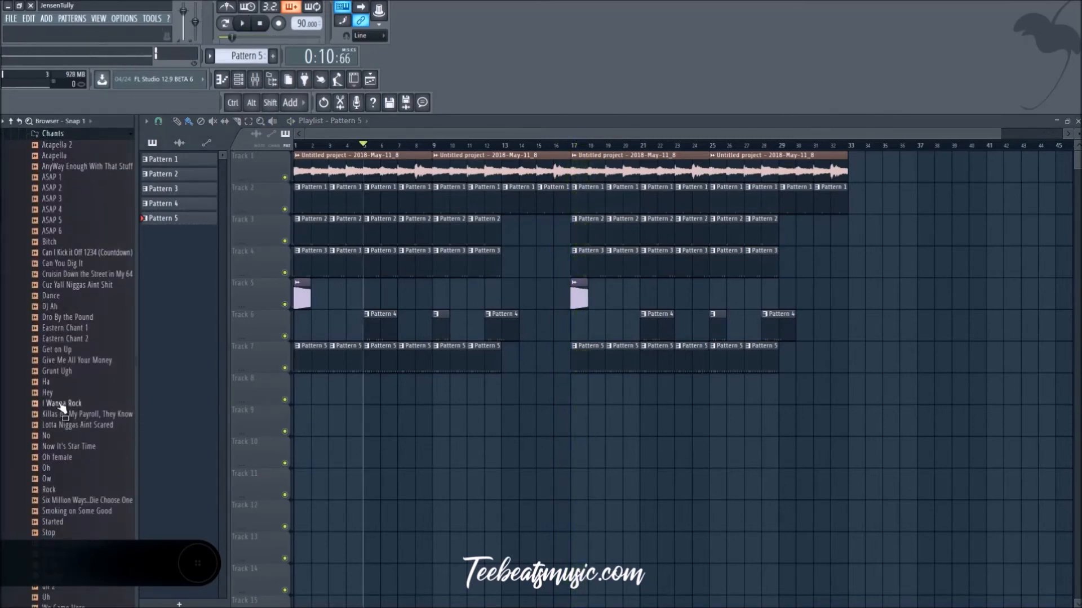
left_click(62, 139)
scroll(85, 304, "up", 4)
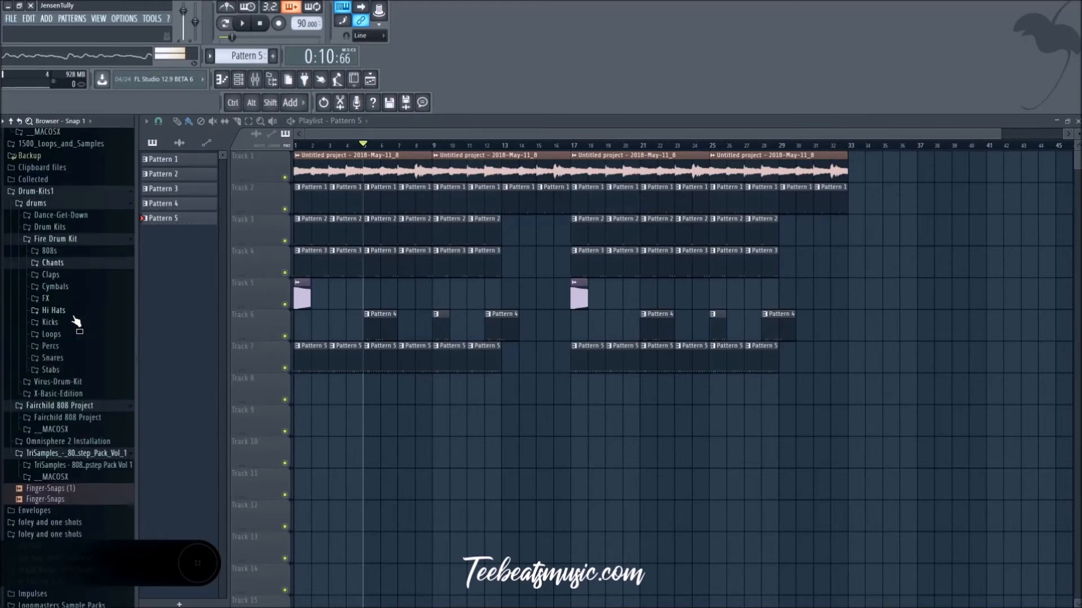
Step: Browse the Splice packs, collapsing 420 The Smokers Kit Vol. 2 and opening the Bighead Sample Pack with the beat playing
scroll(68, 374, "down", 2)
left_click(66, 169)
scroll(68, 340, "down", 12)
scroll(70, 411, "down", 6)
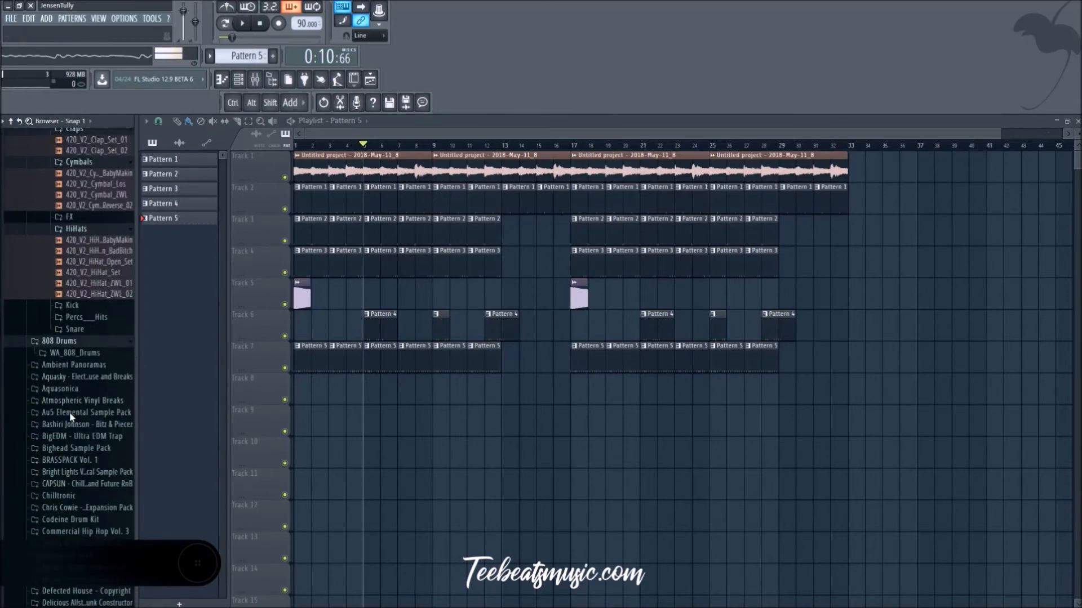
scroll(79, 366, "up", 3)
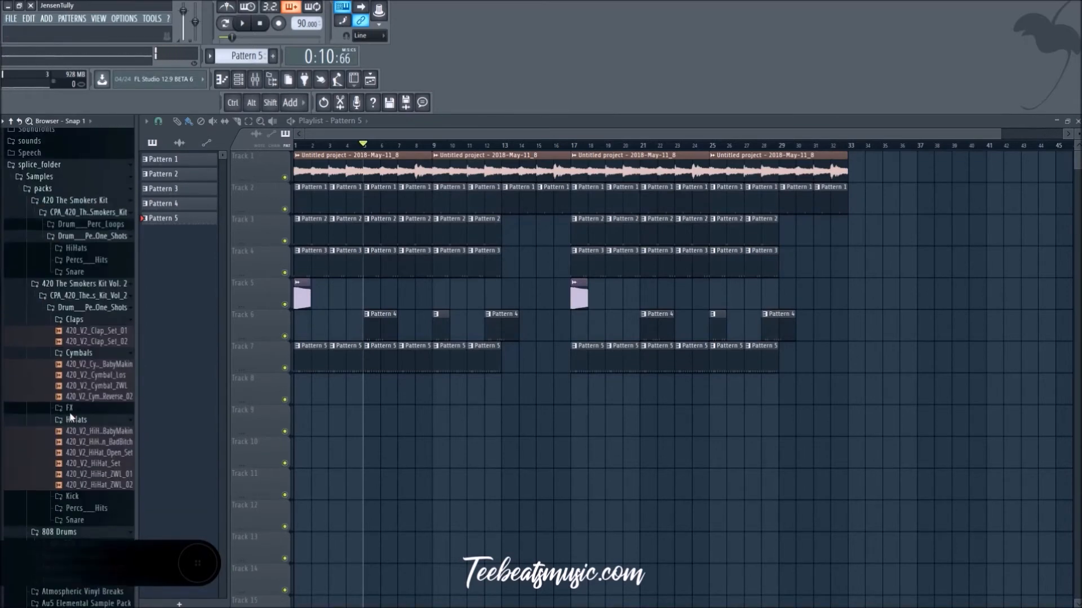
left_click(93, 287)
key("space")
scroll(81, 333, "down", 5)
left_click(85, 212)
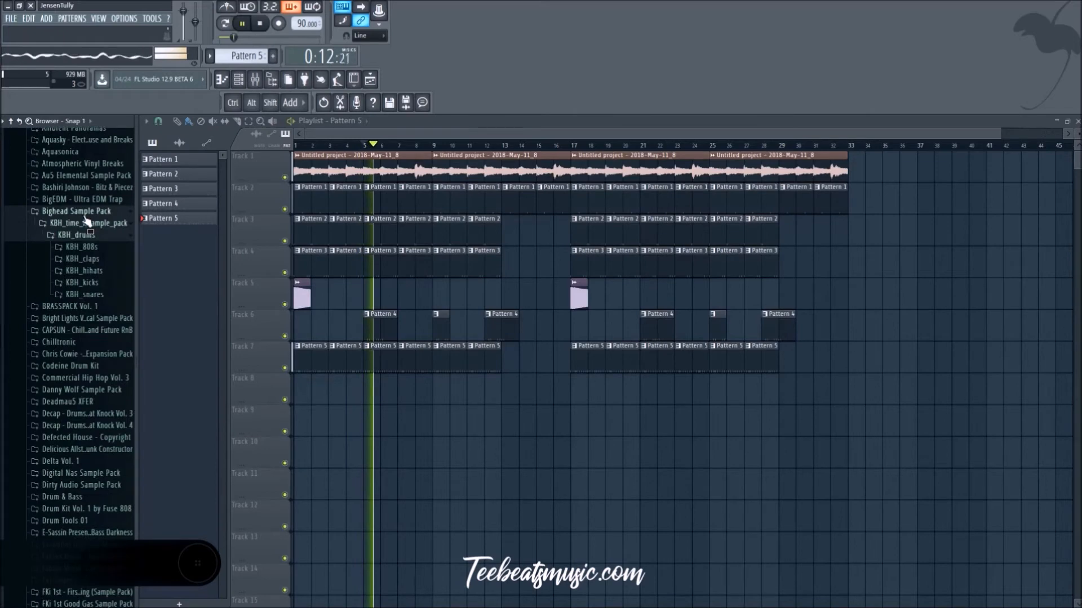
Step: Look through the claps and the closed and open hi-hats in the Bighead Sample Pack with the beat playing
left_click(92, 261)
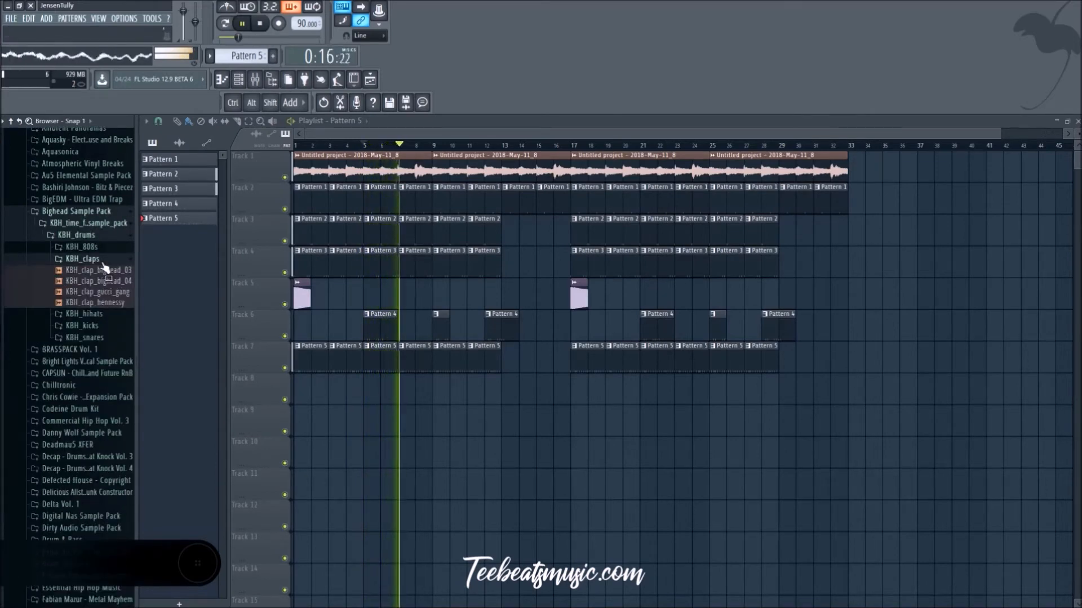
left_click(84, 313)
left_click(101, 282)
left_click(103, 316)
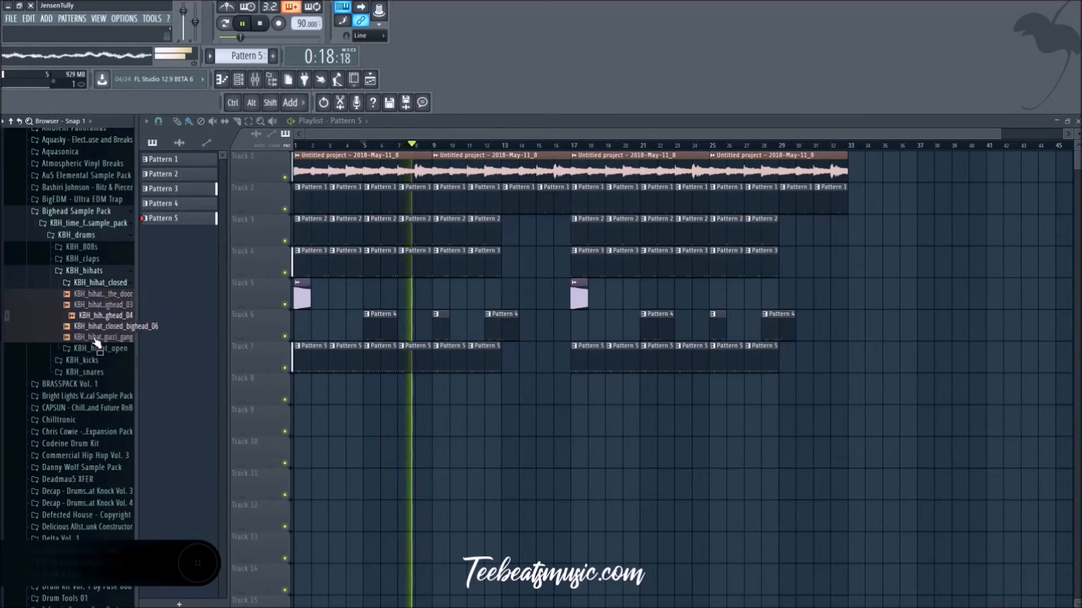
left_click(97, 285)
left_click(96, 296)
left_click(98, 316)
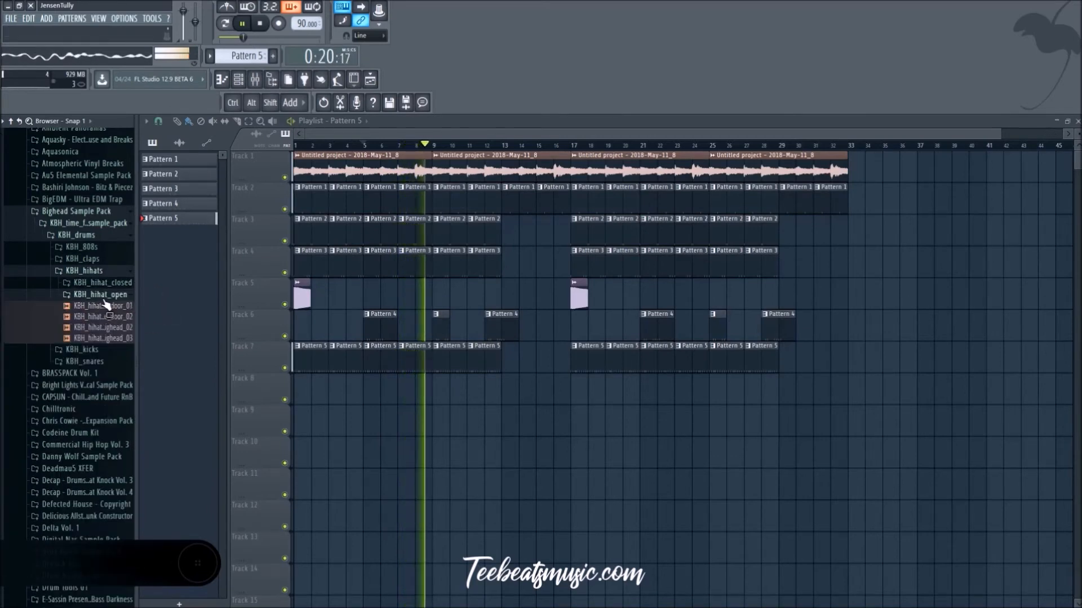
Step: Look through the Bighead Sample Pack's KBH_kicks samples and collapse the hi-hat and kick folders
left_click(97, 294)
key("space")
left_click(102, 309)
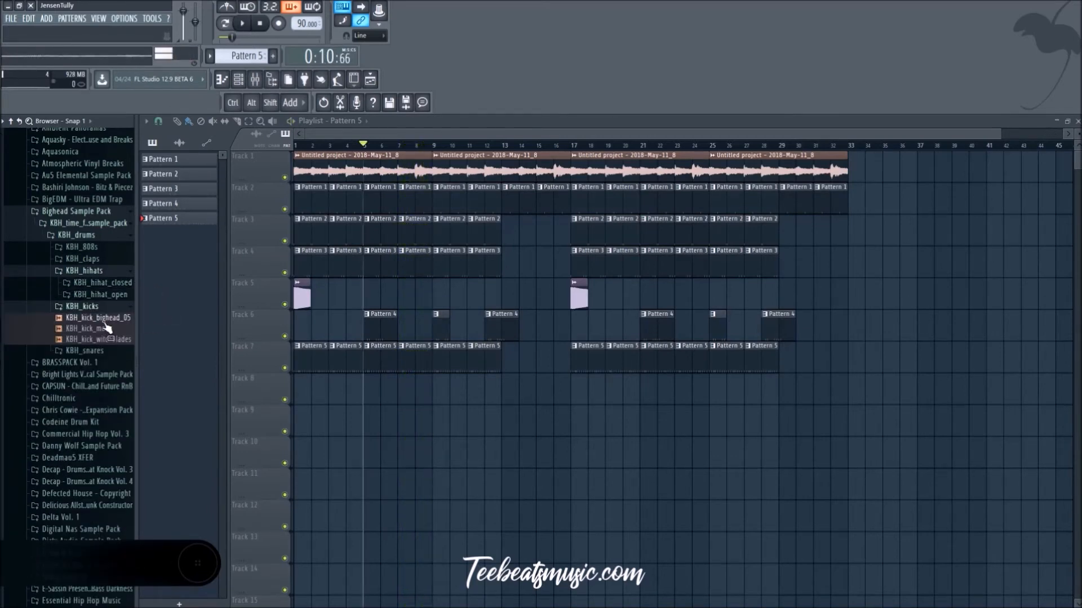
key("space")
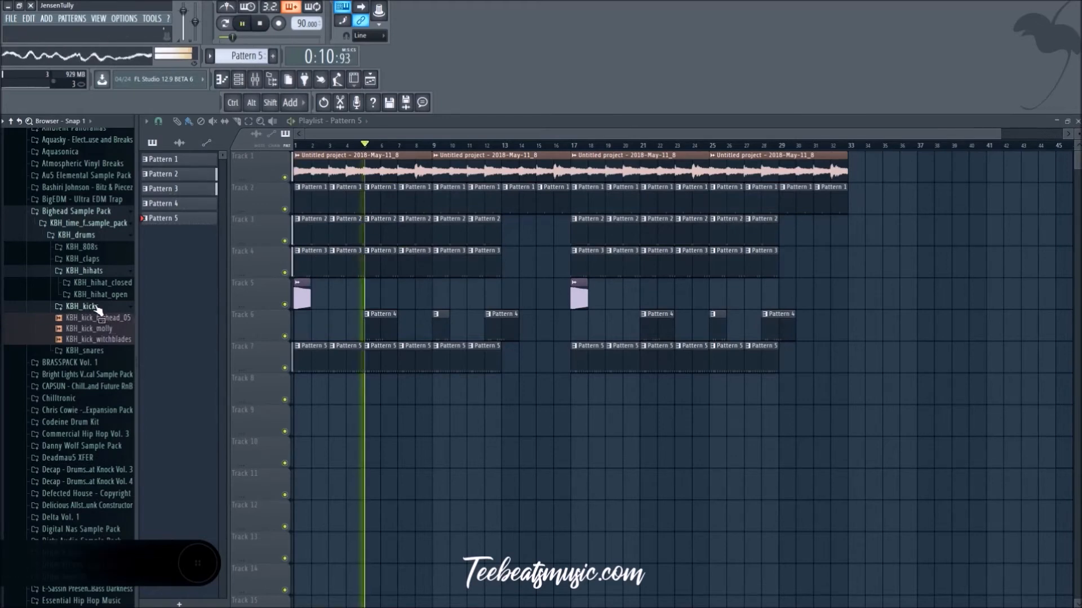
left_click(82, 306)
key("space")
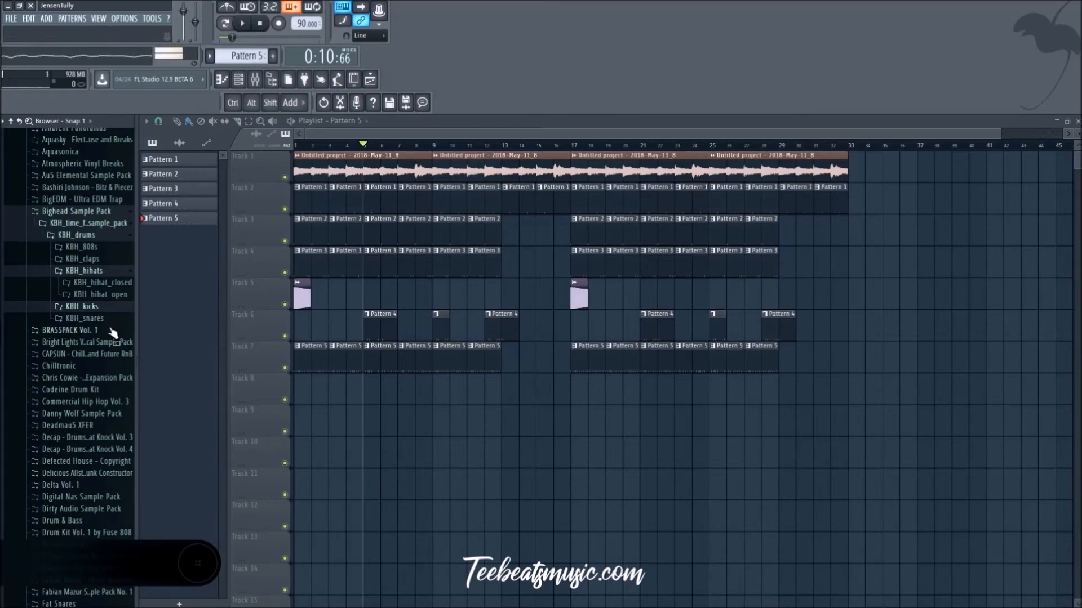
key("space")
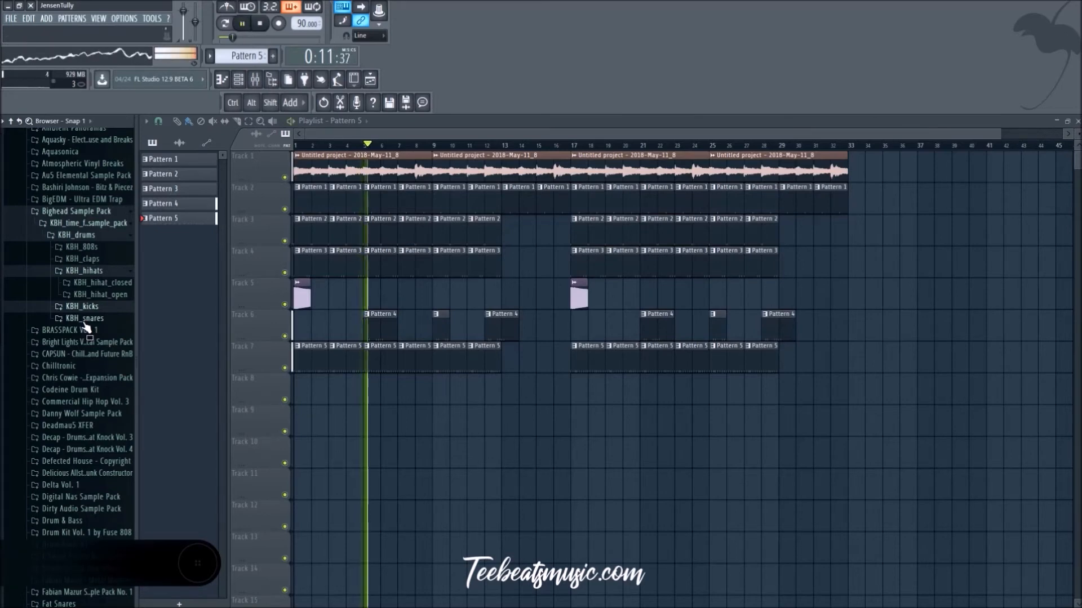
key("space")
Step: Browse the Codeine Drum Kit's Percs and Snaps folders for a percussion sample
left_click(98, 393)
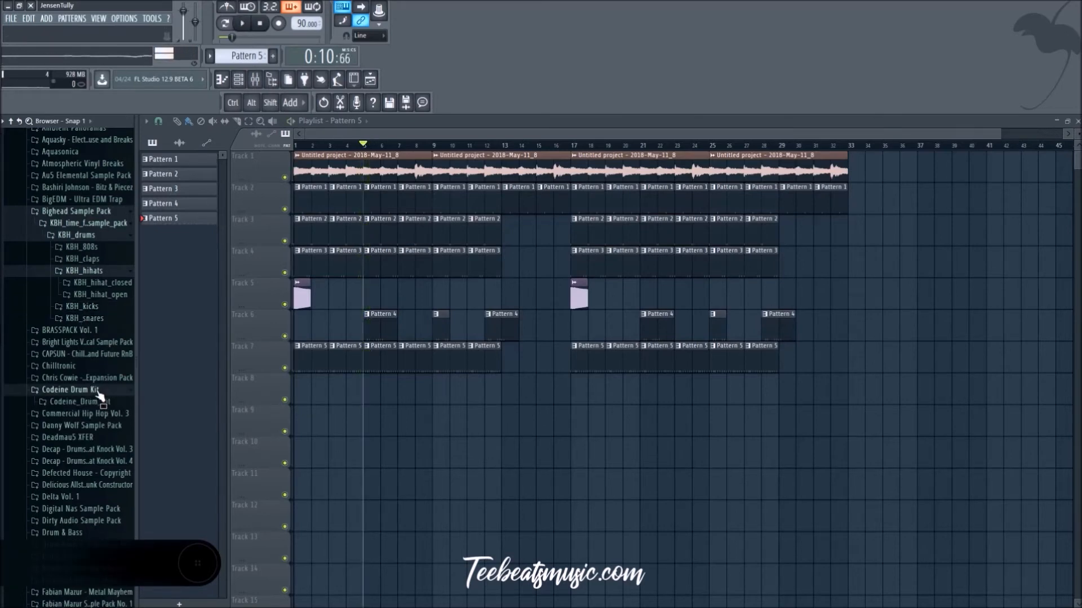
left_click(100, 337)
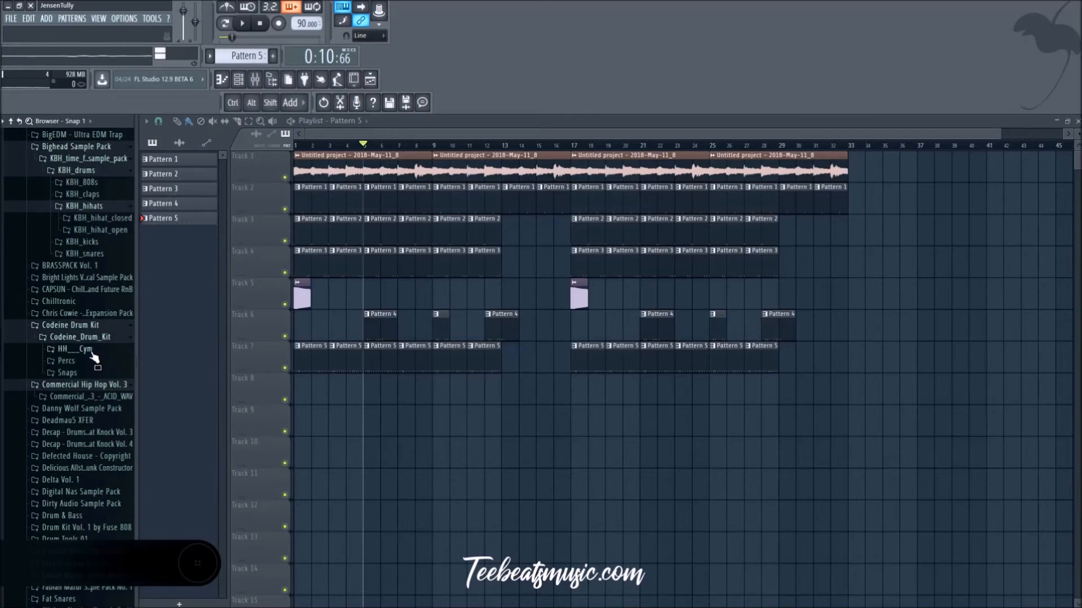
left_click(66, 360)
left_click(89, 382)
key("space")
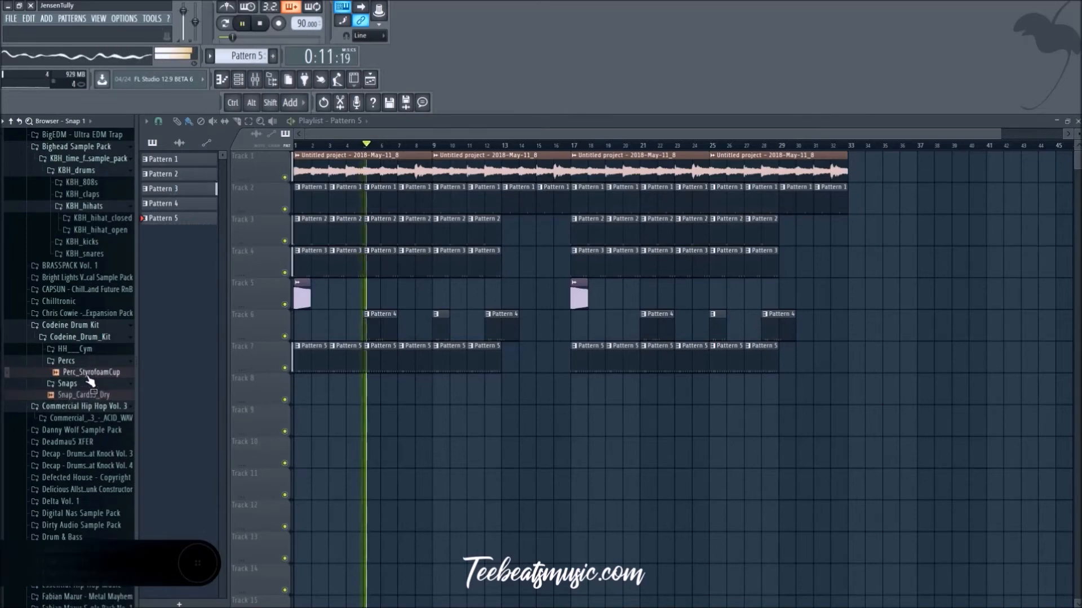
Step: Load Perc_StyrofoamCup into a new channel and close its sampler window
right_click(89, 374)
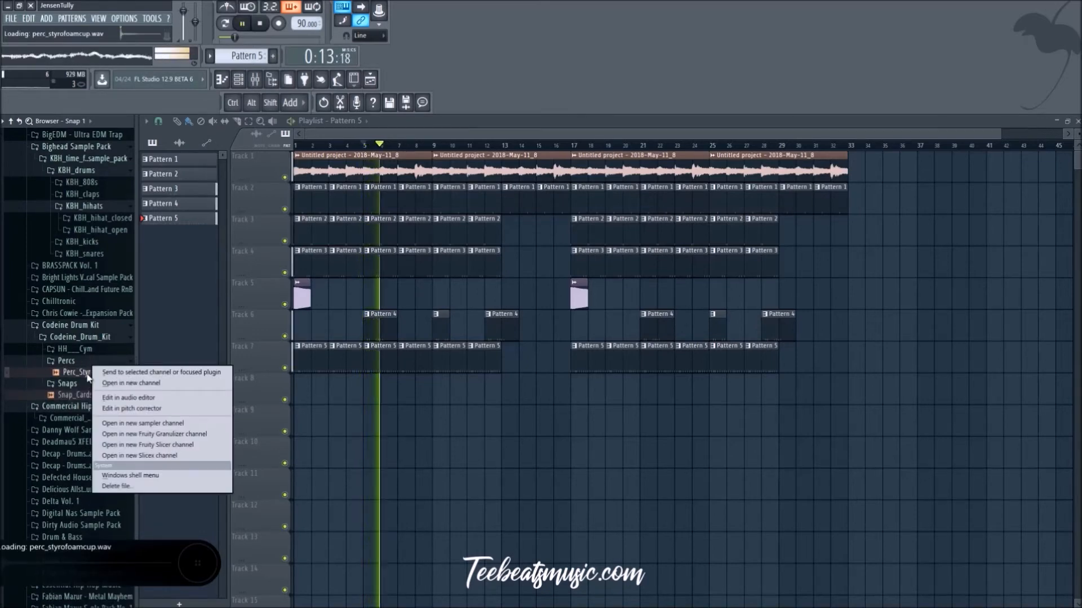
left_click(130, 386)
key("space")
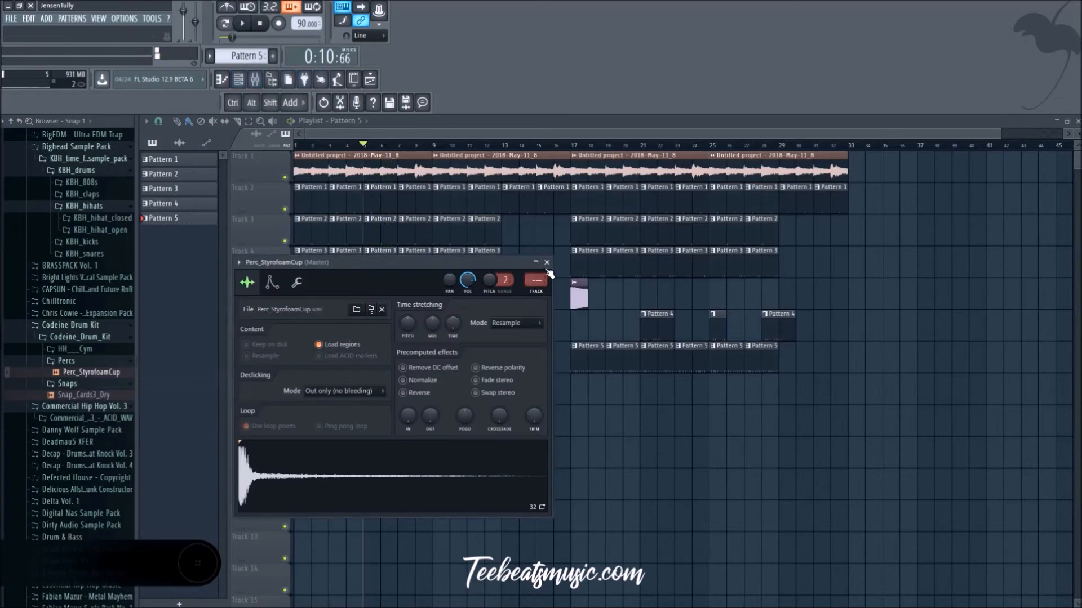
left_click(546, 262)
Step: Create Pattern 6 with Perc_StyrofoamCup hits on steps 9 and 25
left_click(239, 79)
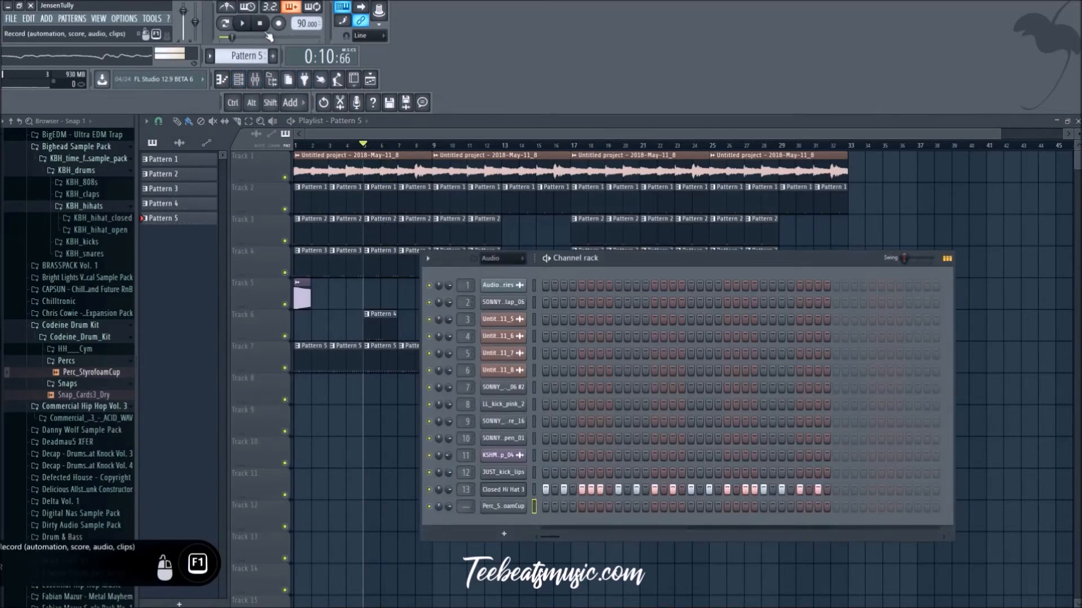
scroll(246, 60, "up", 1)
key("space")
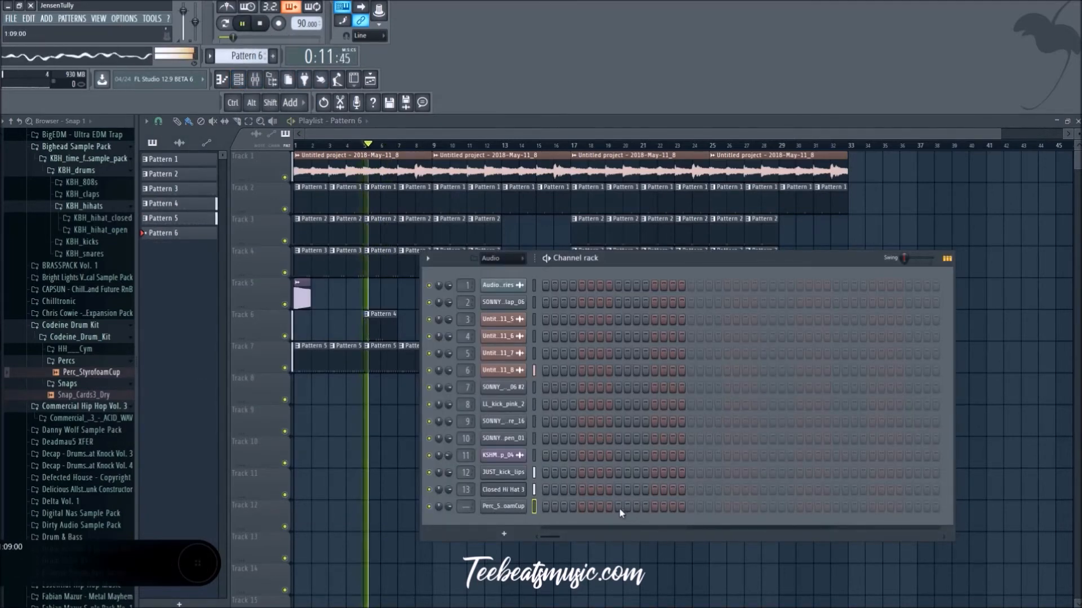
key("F6")
key("space")
Step: Fill playlist track 8 with back-to-back Pattern 6 clips from bar 1 up to bar 29
mouse_move(330, 387)
left_mouse_down()
mouse_move(284, 392)
mouse_move(400, 392)
mouse_move(317, 393)
left_mouse_up()
key("space")
left_click_drag(316, 393, 622, 391, "shift")
right_click(660, 481)
left_click_drag(748, 415, 724, 406, "ctrl")
left_click(725, 405)
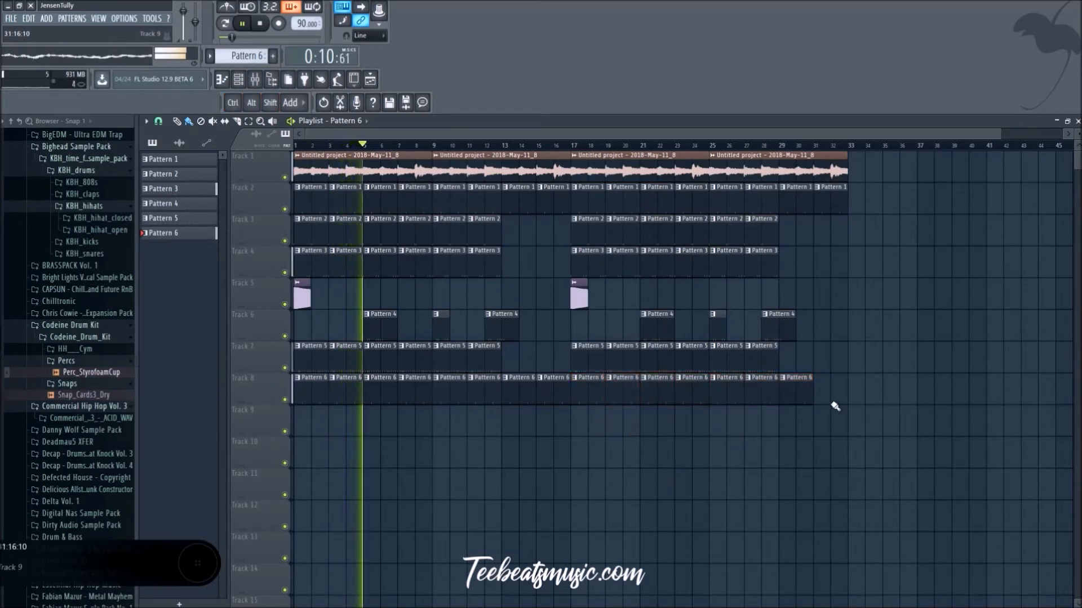
right_click(799, 394)
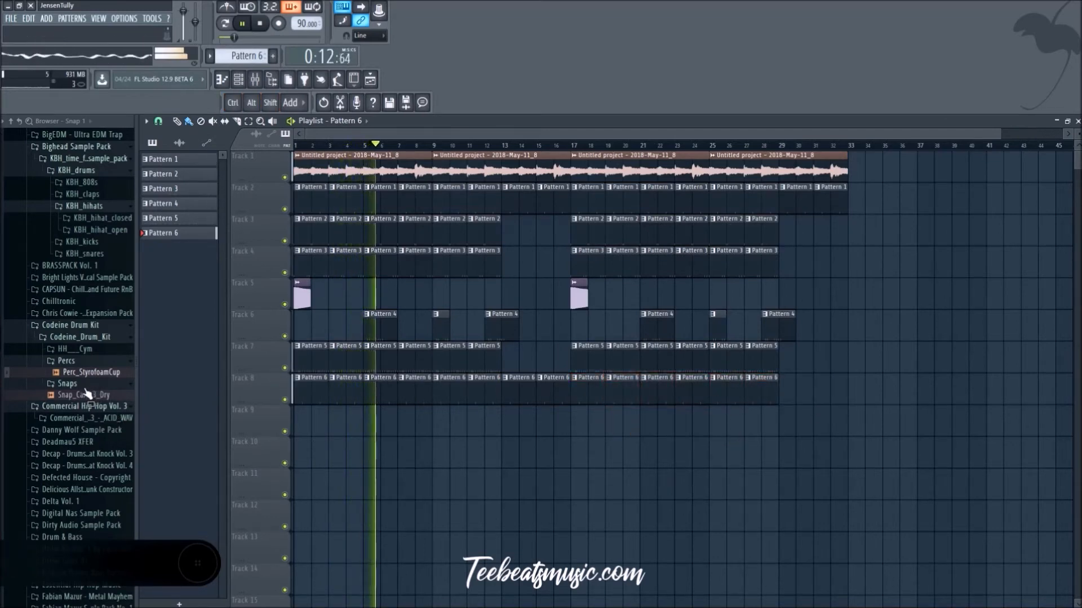
Step: Collapse the Percs folder and make the Pattern 6 clip at bar 3 on track 8 unique
left_click(80, 362)
key("space")
key("space")
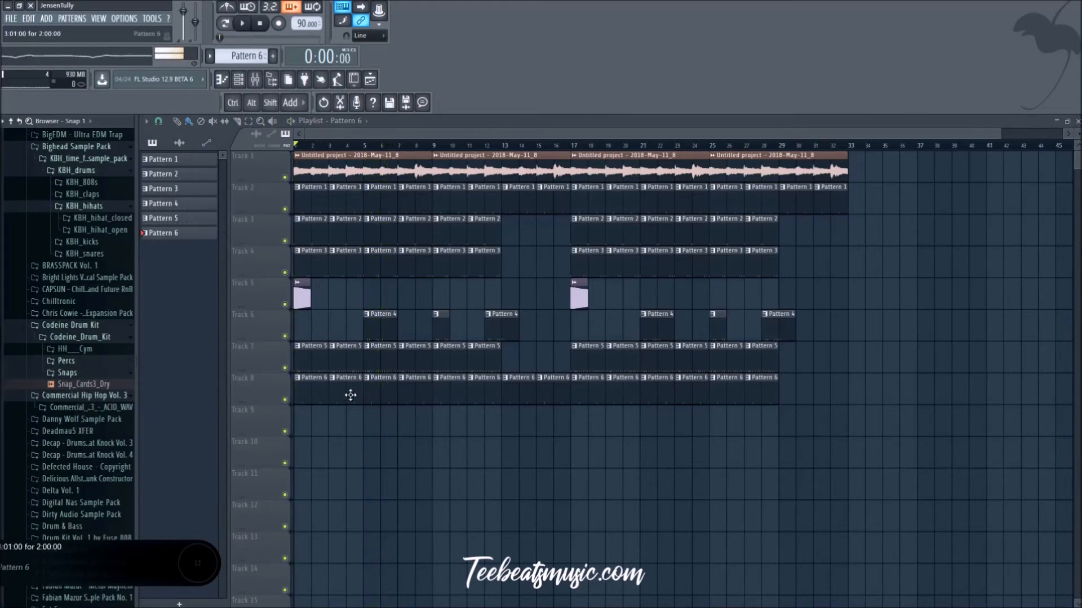
right_click(335, 384)
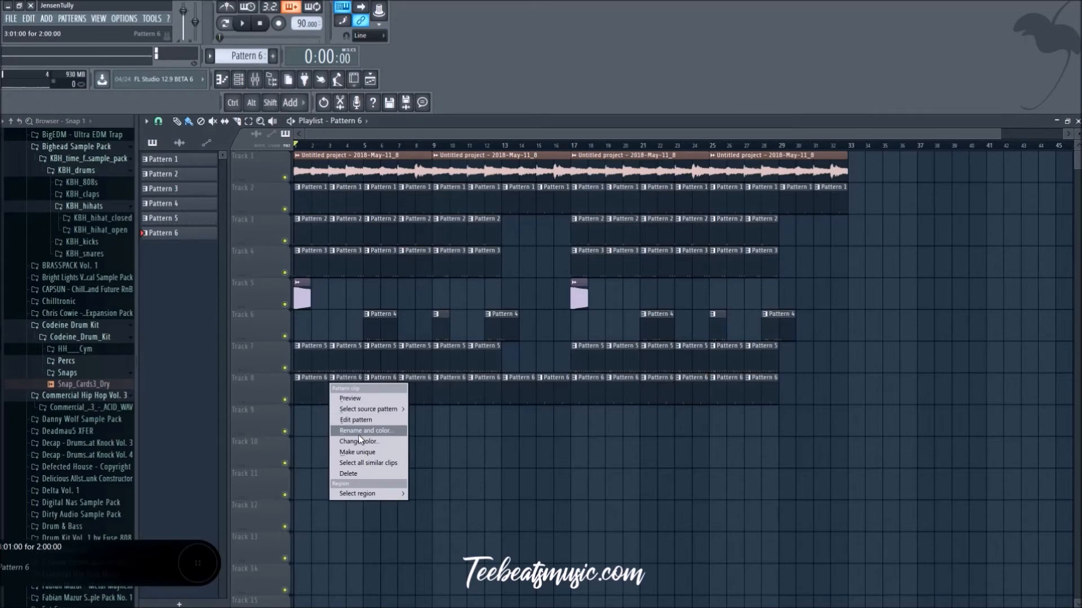
left_click(361, 453)
key("space")
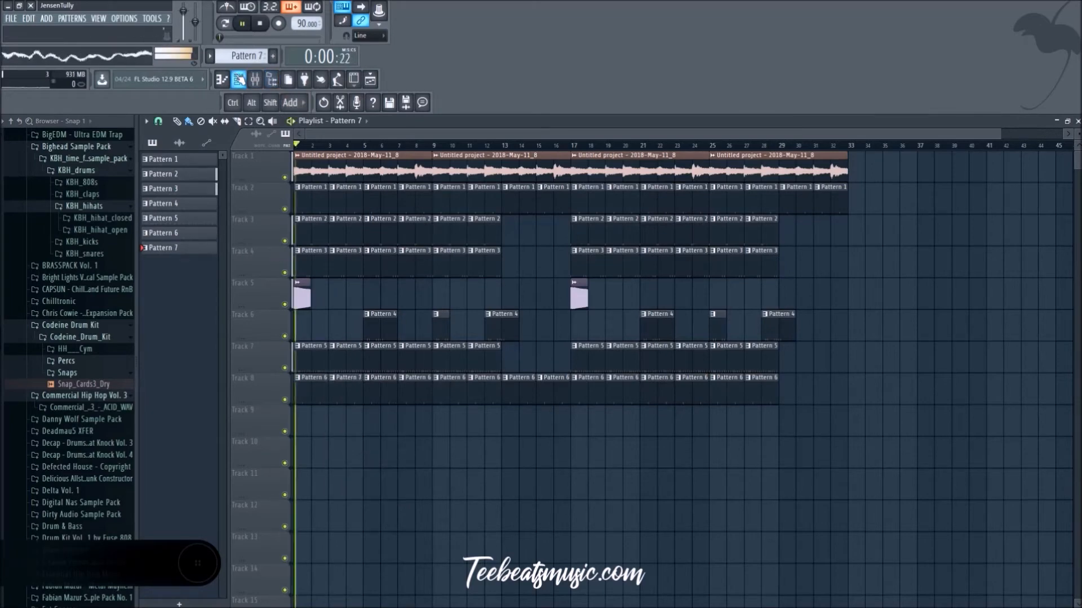
Step: Try an extra Perc_StyrofoamCup hit on step 27 of Pattern 7
scroll(358, 446, "up", 2)
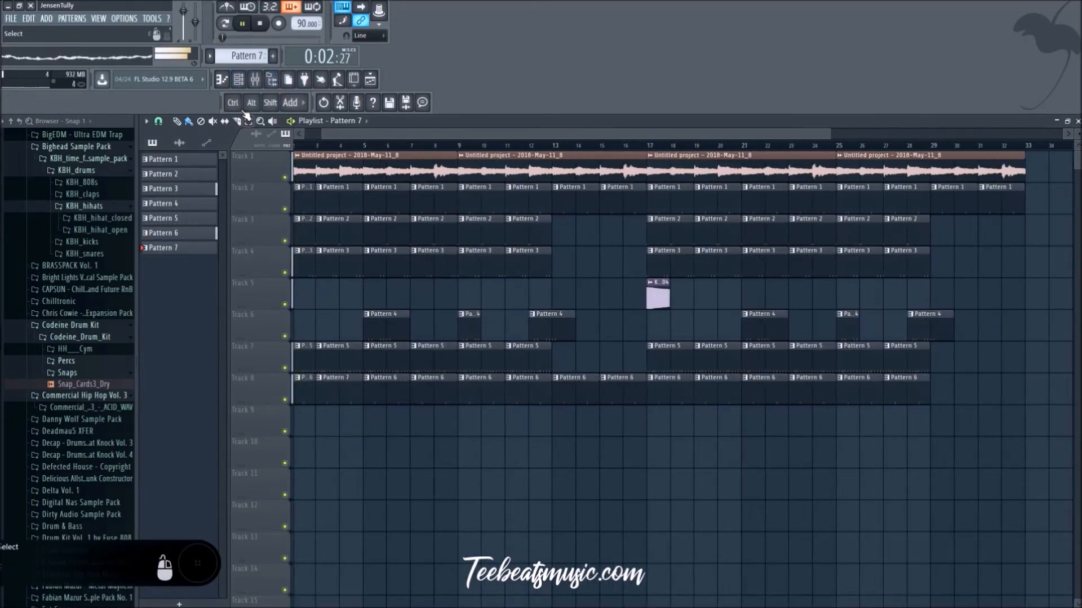
left_click(239, 79)
left_click(764, 507)
left_click(781, 507)
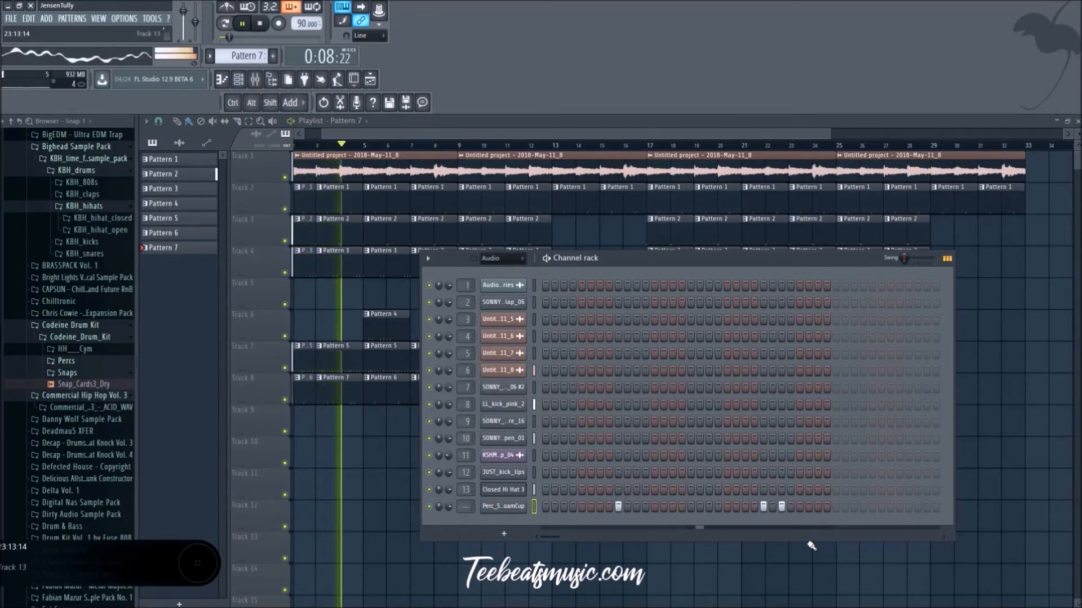
key("space")
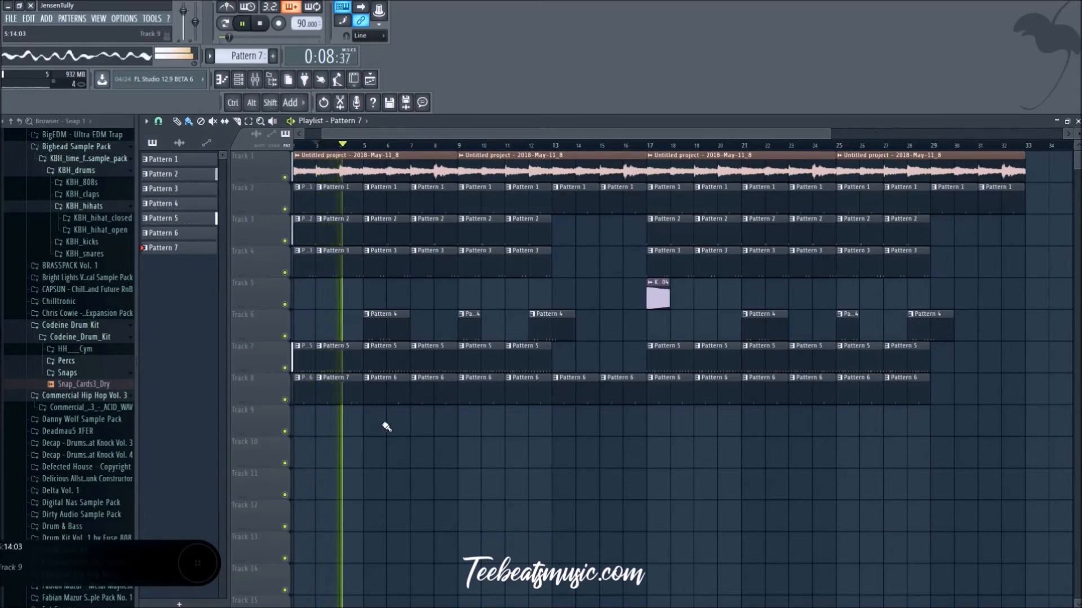
Step: Place Pattern 7's last Perc_StyrofoamCup hit on step 31, removing the trial hit on step 29
left_click(316, 146)
left_click(239, 80)
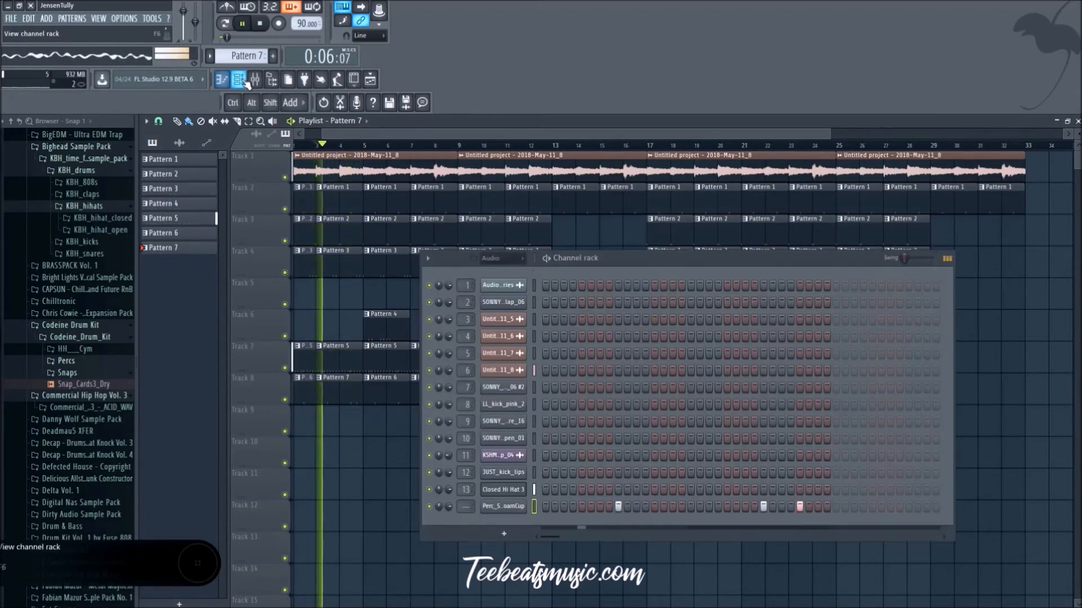
right_click(800, 509)
left_click(819, 509)
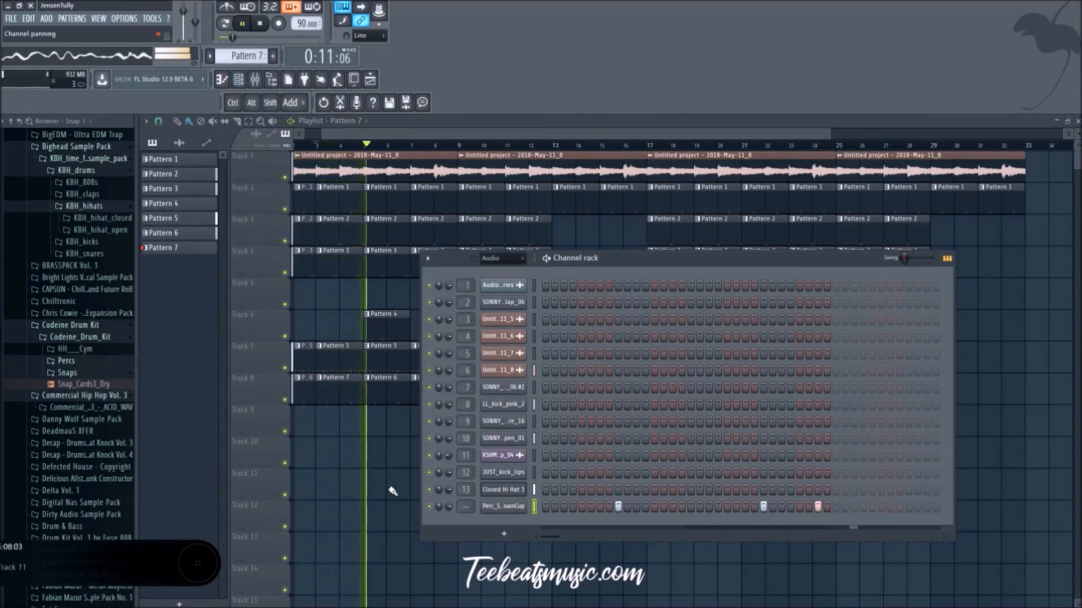
key("F6")
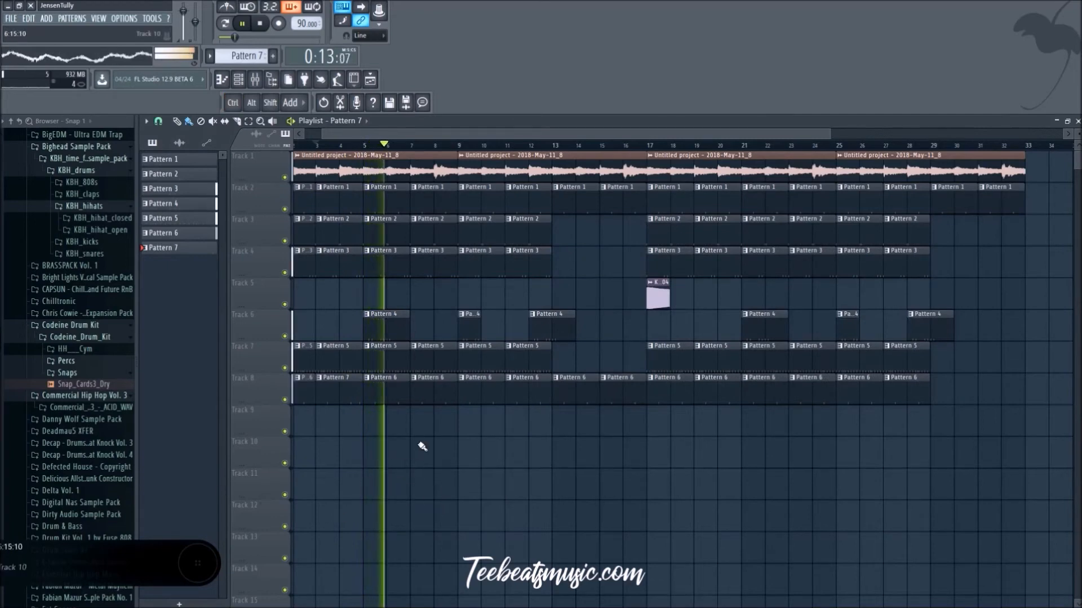
Step: Replace the Pattern 6 clips at bars 7, 11, 15, 19 and 23 on track 8 with Pattern 7
right_click(439, 395)
mouse_move(356, 391)
left_mouse_down("shift")
mouse_move(471, 391)
mouse_move(457, 415)
mouse_move(509, 392)
mouse_move(798, 397)
left_mouse_up("shift")
right_click(525, 398)
right_click(617, 396)
right_click(707, 391)
right_click(800, 393)
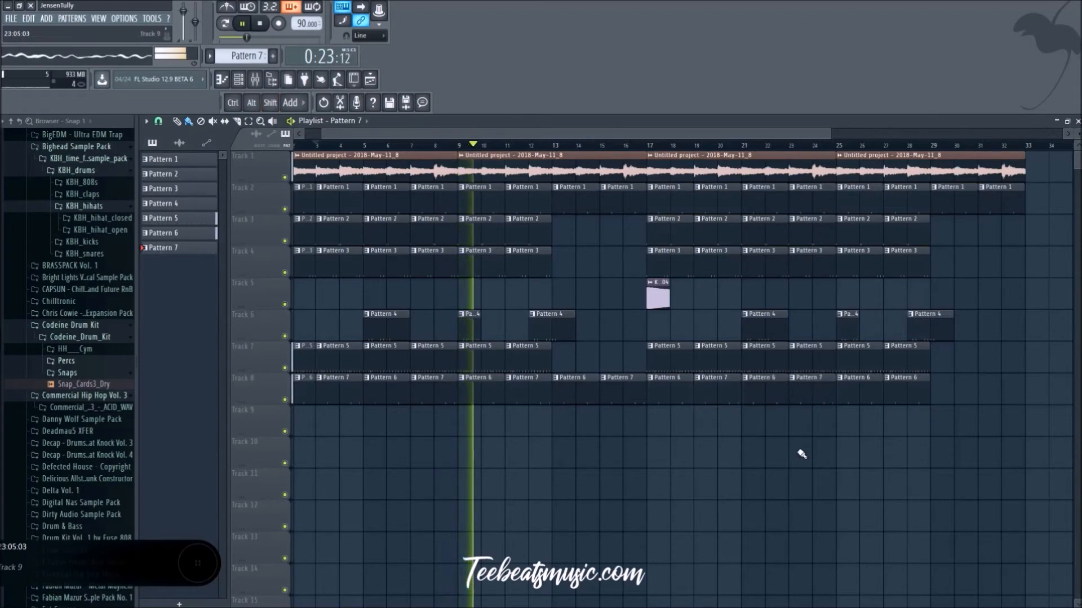
scroll(794, 407, "down", 2)
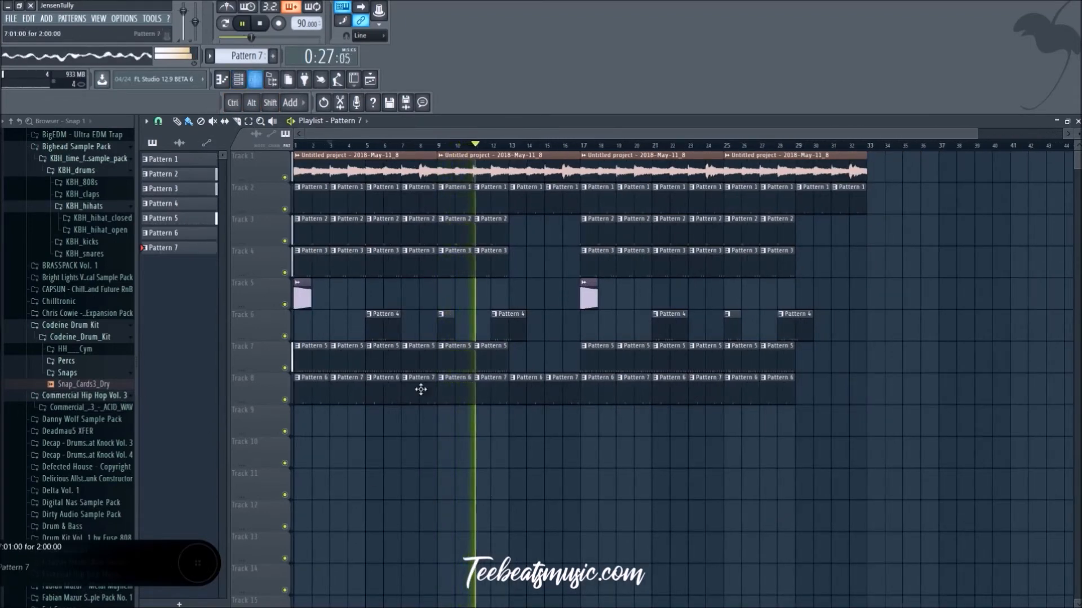
Step: Open Perc_StyrofoamCup's piano roll in Pattern 7 and enlarge the note control area
key("space")
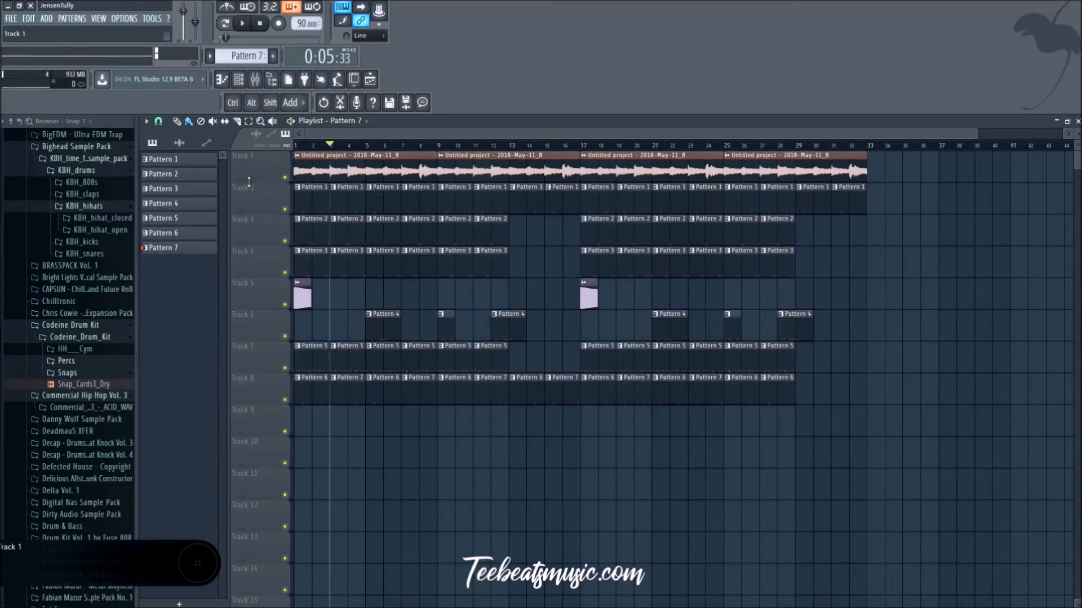
left_click(256, 80)
left_click(240, 80)
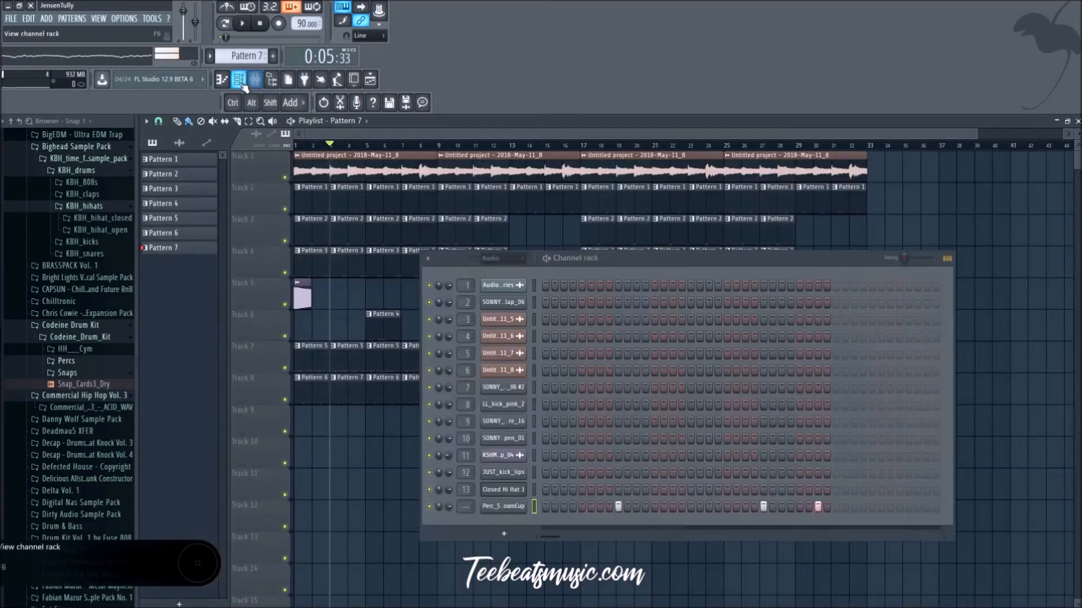
key("space")
left_click(256, 80)
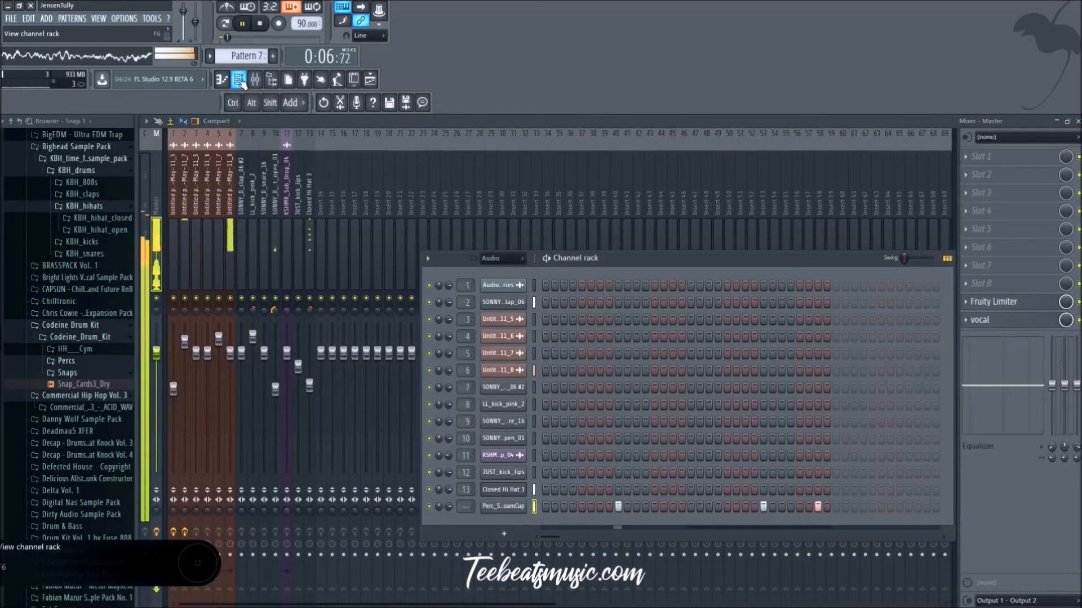
right_click(483, 506)
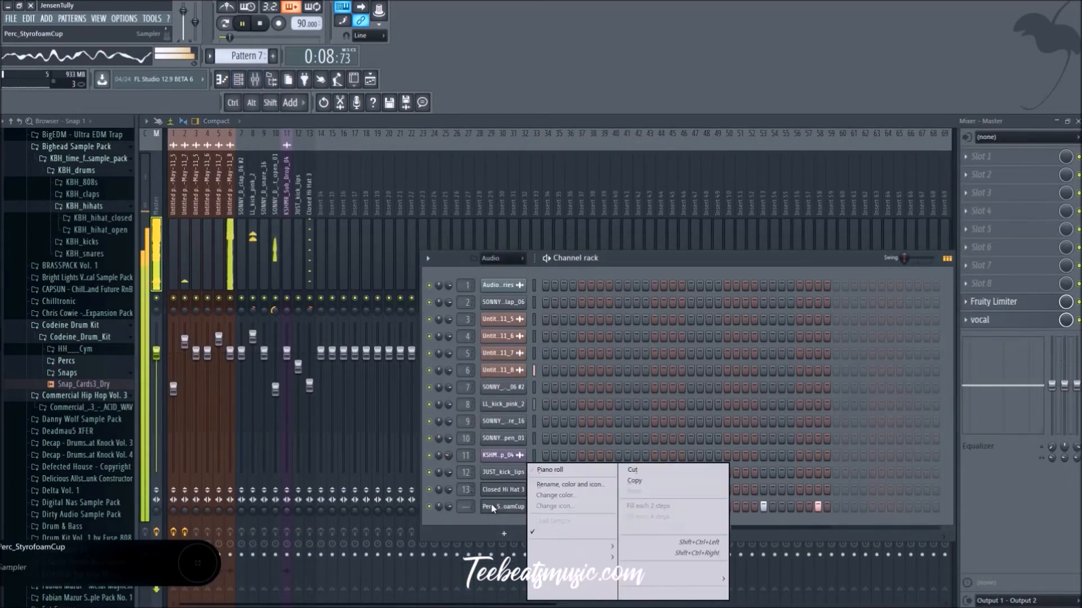
left_click(551, 467)
key("space")
left_click_drag(362, 540, 342, 357)
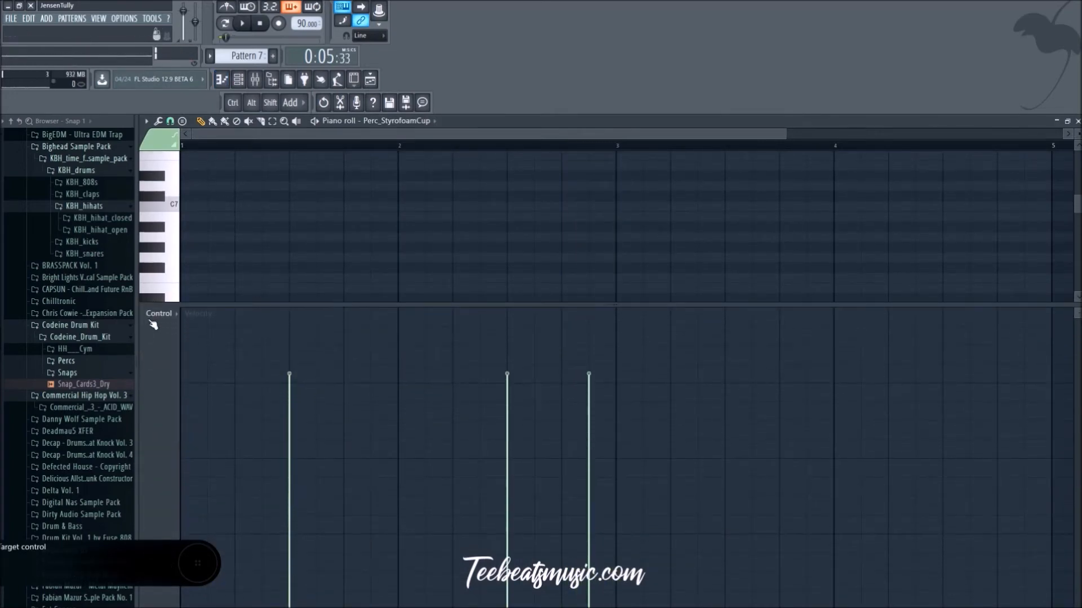
Step: Pan Pattern 6's first Perc_StyrofoamCup hit to the left and the second 28% right, and play the arrangement
left_click(157, 312)
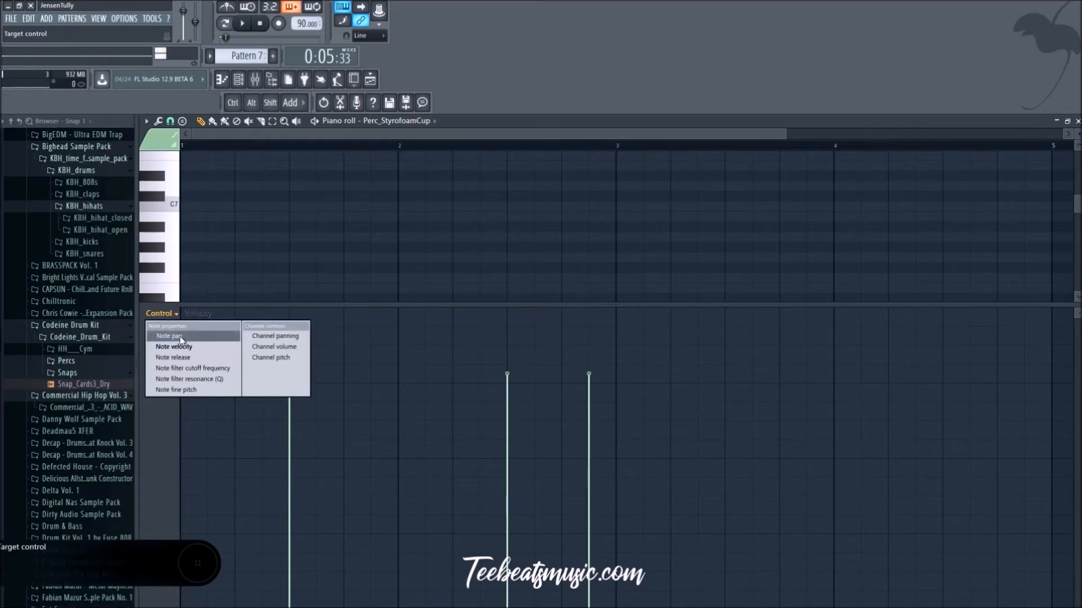
left_click(180, 336)
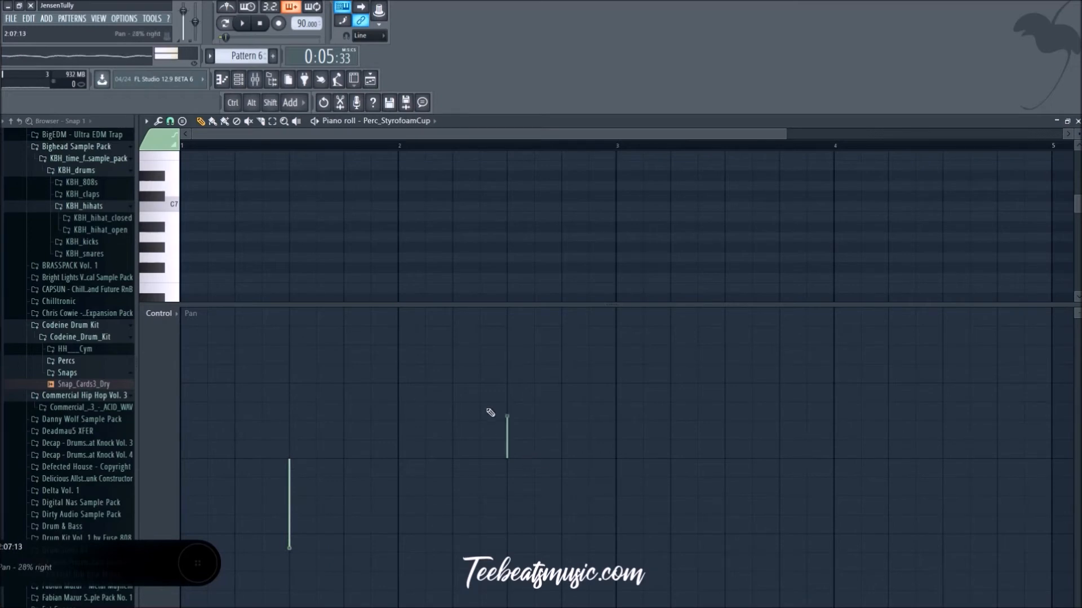
left_click(378, 83)
key("space")
left_click(296, 145)
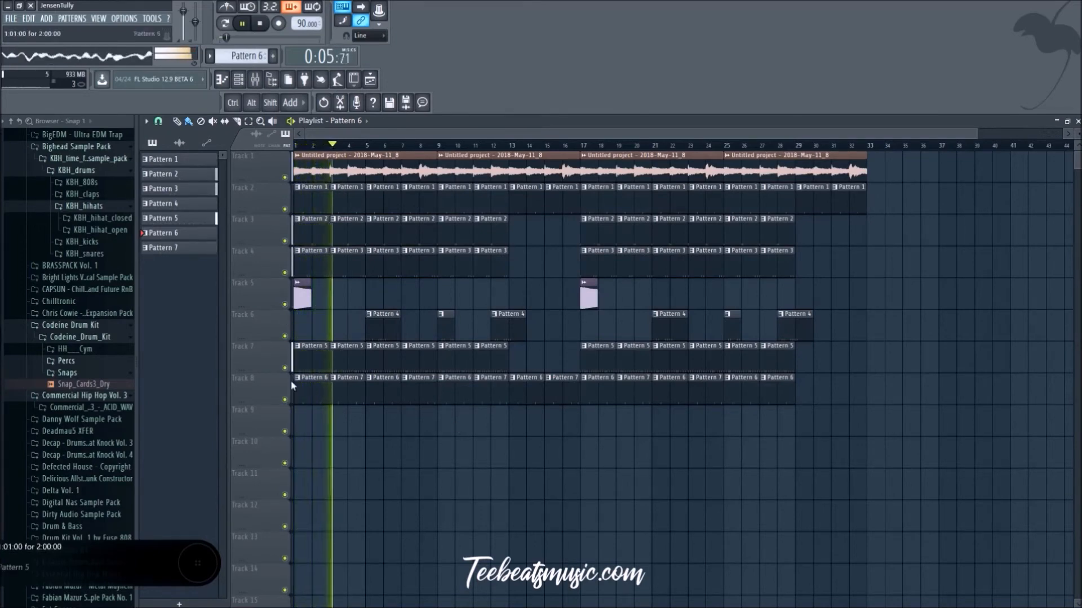
Step: Pan Pattern 6's second Perc_StyrofoamCup hit further right, and pan Pattern 7's three hits alternately left, right and left
double_click(318, 397)
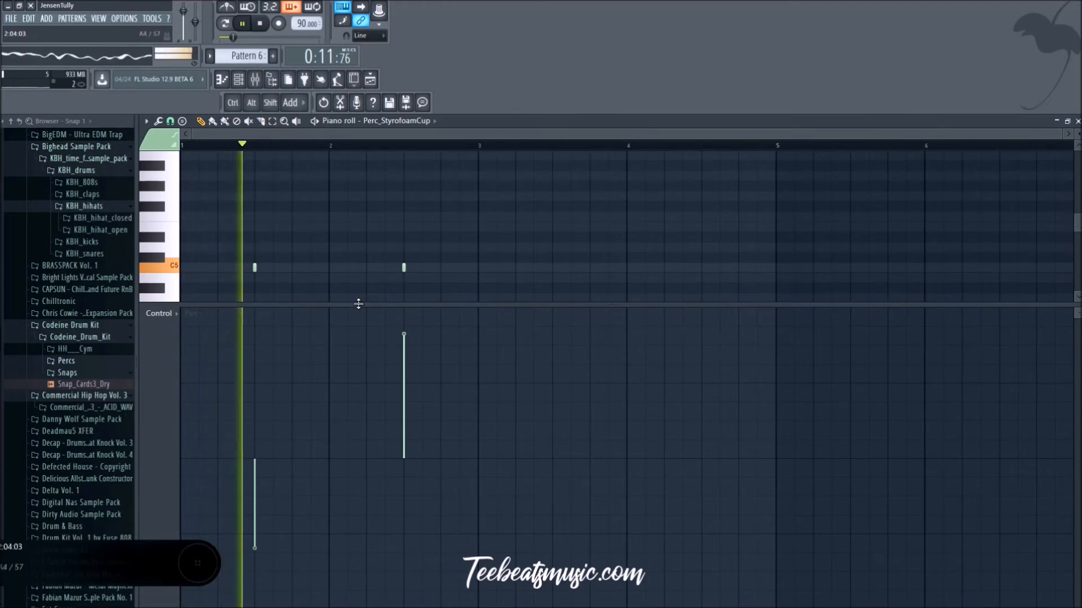
left_click_drag(406, 334, 407, 313)
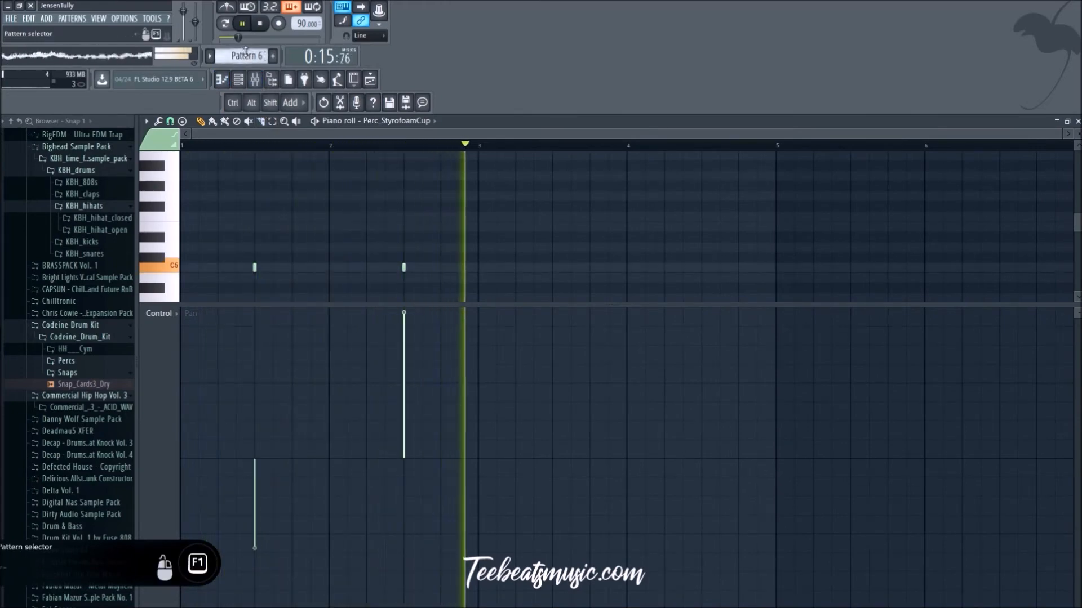
scroll(245, 54, "up", 1)
scroll(245, 54, "up", 1)
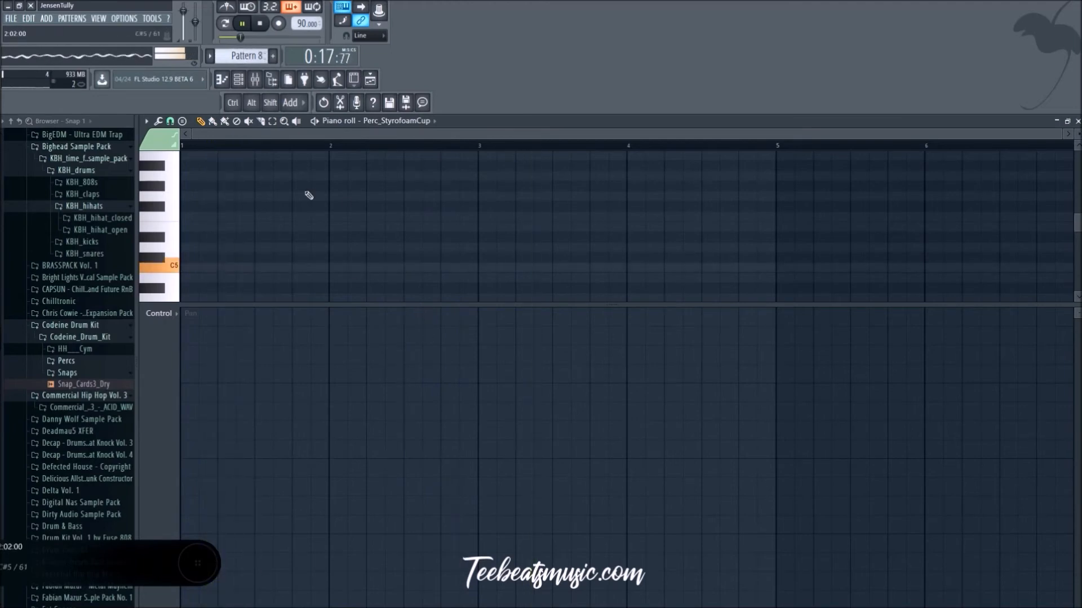
scroll(244, 50, "down", 1)
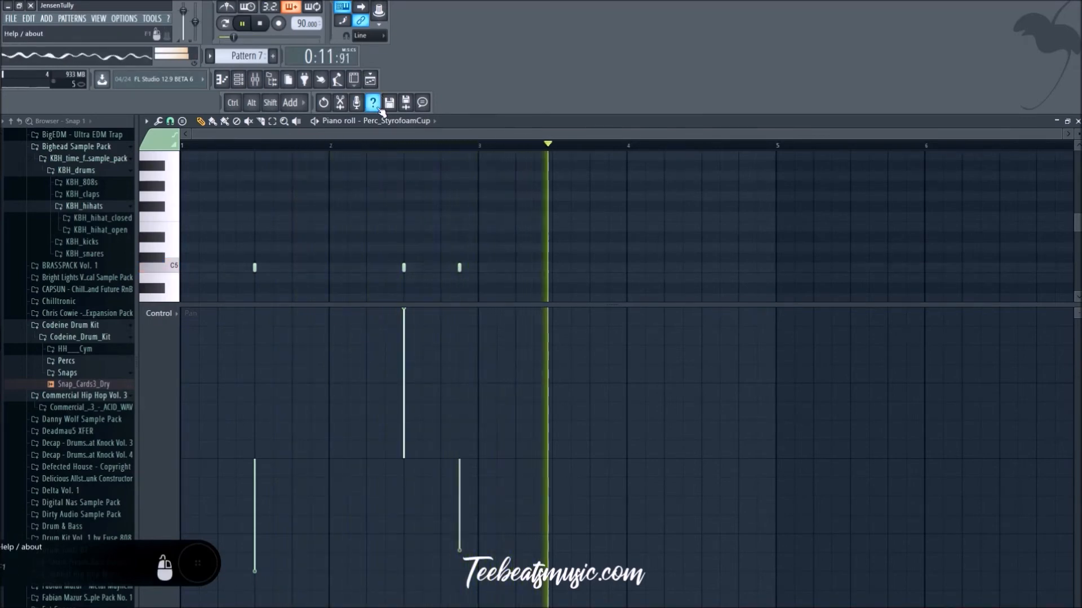
left_click(403, 327)
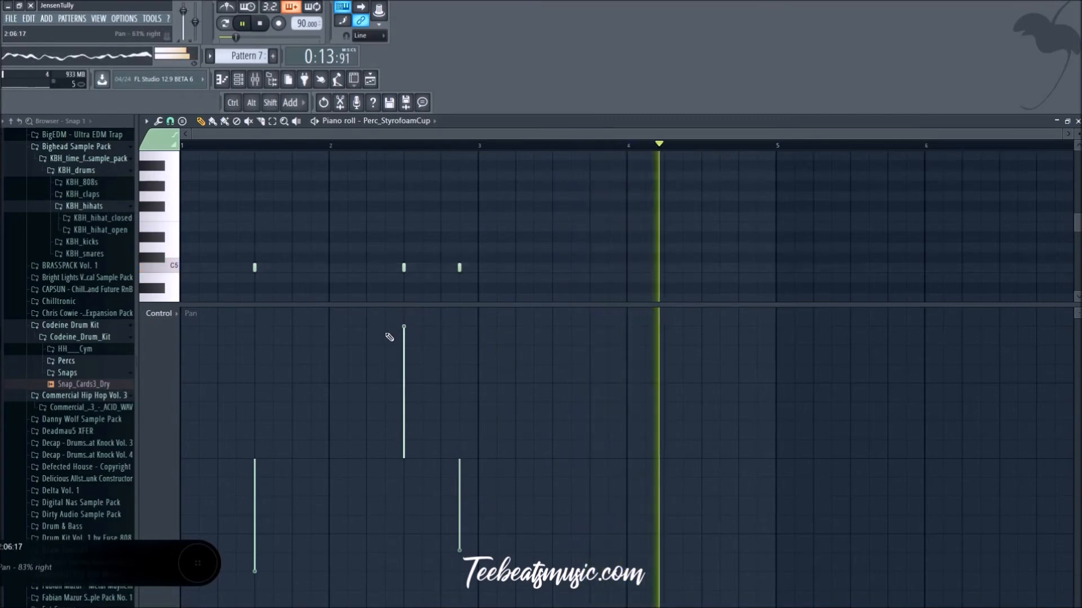
Step: Return to the playlist and browse the Bighead pack's open hi-hats and kicks while the arrangement plays
left_click(370, 80)
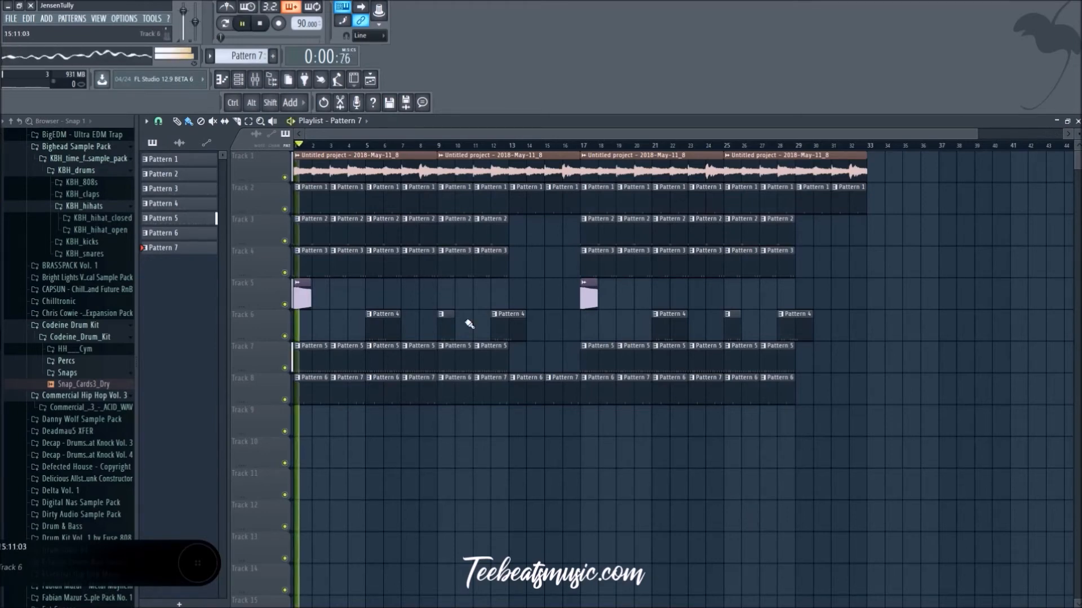
left_click(112, 231)
left_click(115, 231)
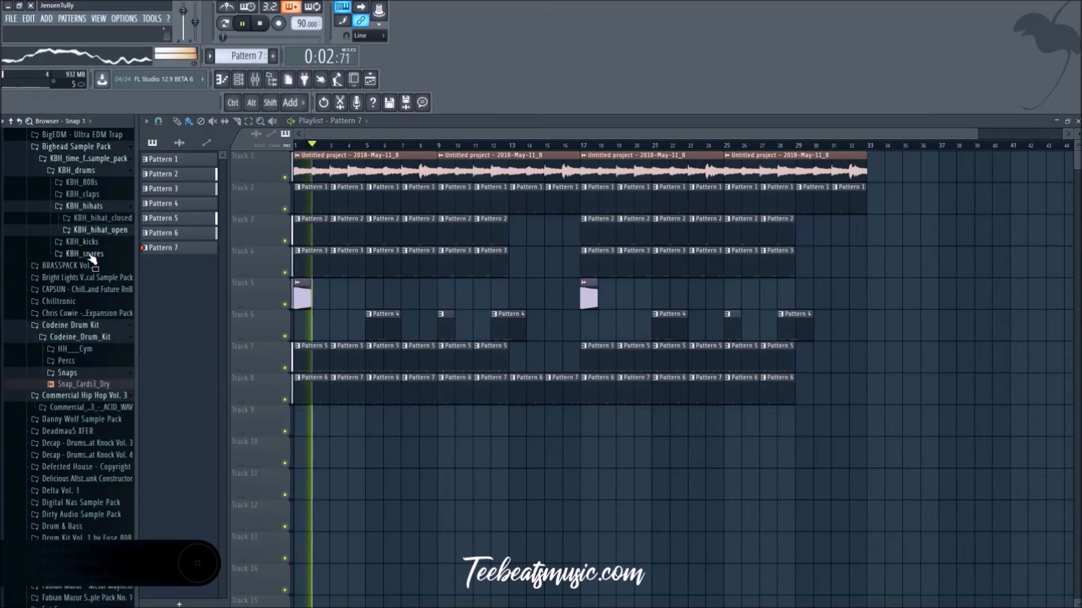
left_click(99, 242)
left_click(96, 230)
left_click(105, 254)
left_click(107, 262)
scroll(112, 262, "up", 4)
scroll(104, 282, "up", 4)
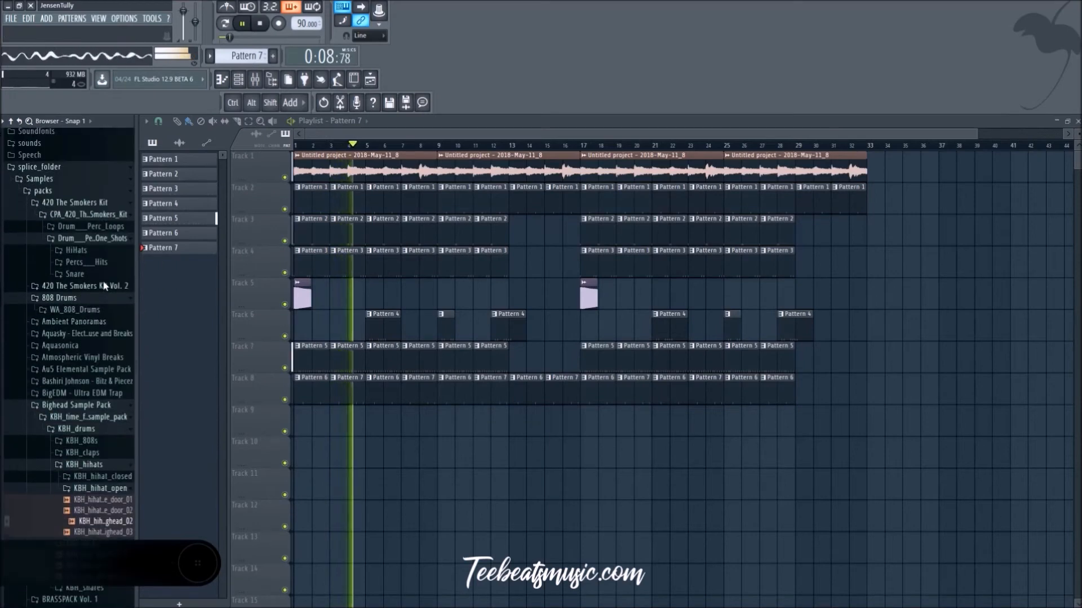
Step: Preview the Au5 pack's pad dream loop and look through the Bashiri Johnson pack's BP_Stems folder
scroll(99, 307, "down", 2)
left_click(99, 305)
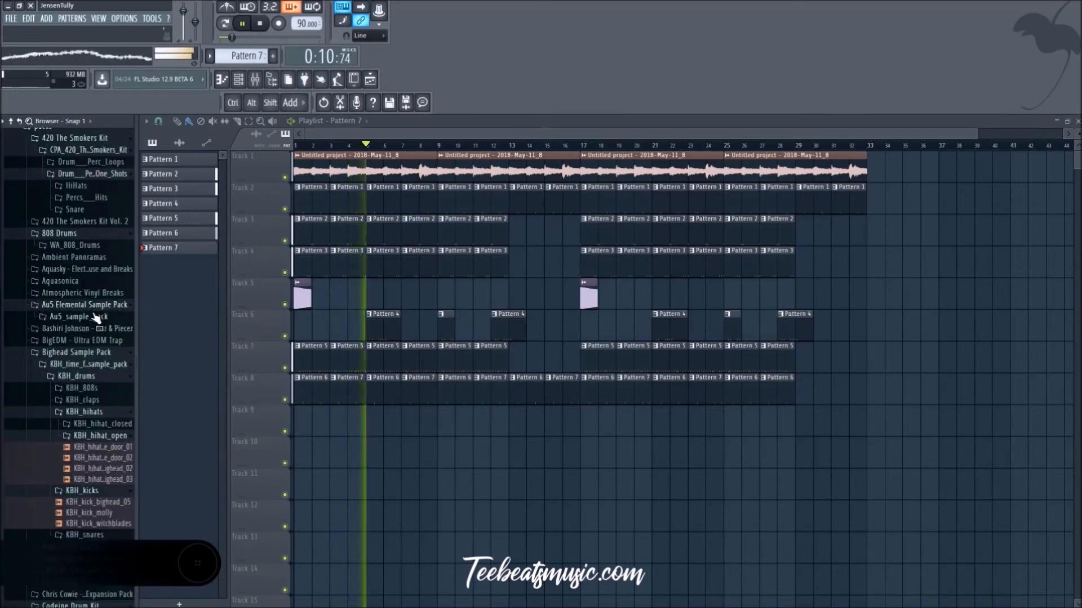
left_click(90, 317)
left_click(79, 328)
left_click(102, 341)
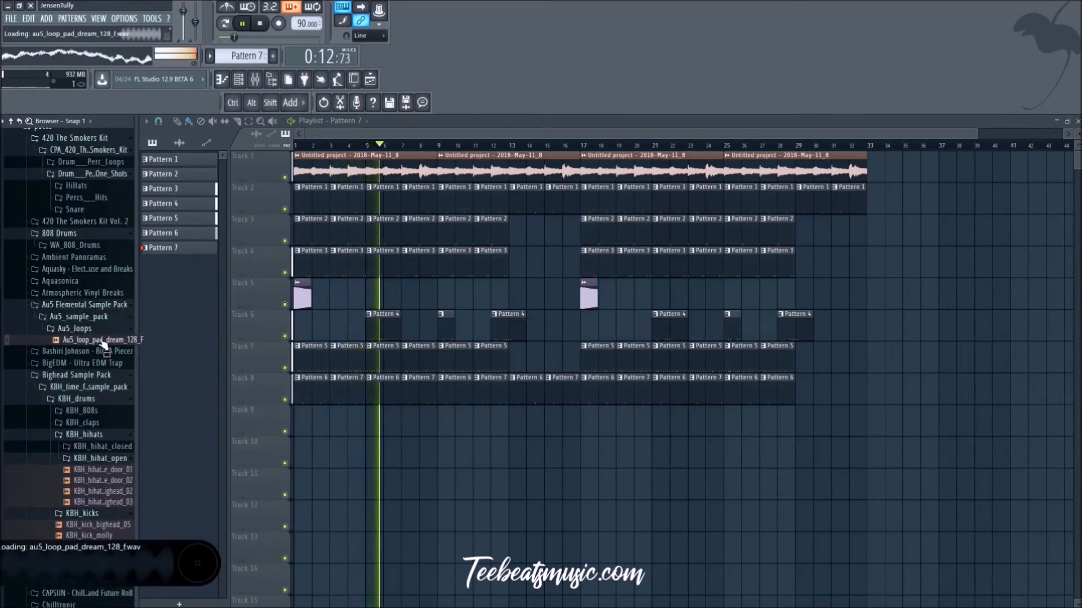
left_click(98, 306)
key("space")
left_click(95, 319)
key("space")
left_click(97, 329)
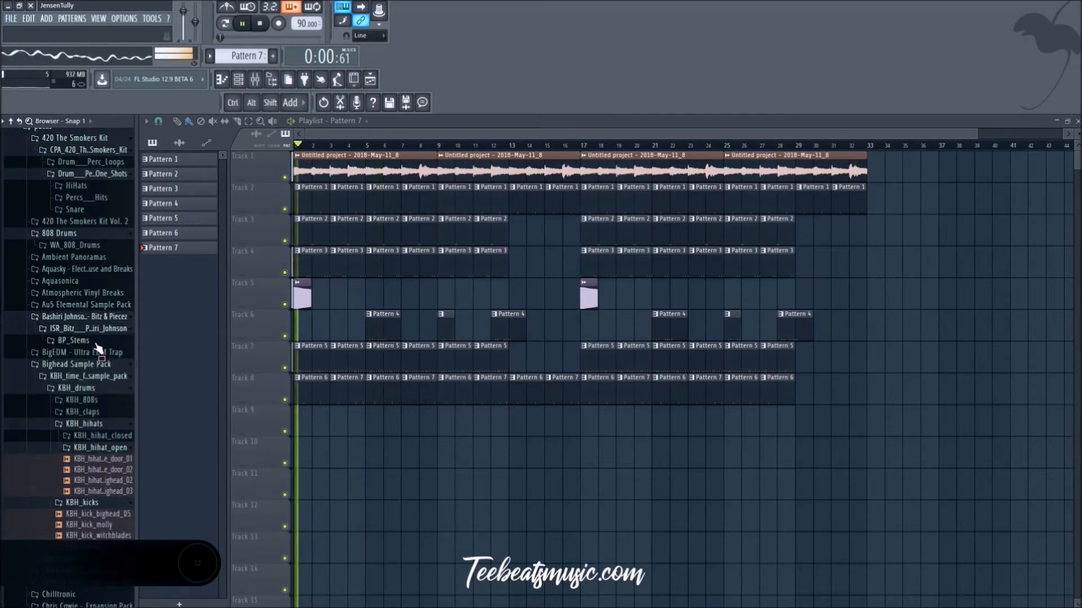
left_click(90, 340)
left_click(96, 352)
left_click(108, 330)
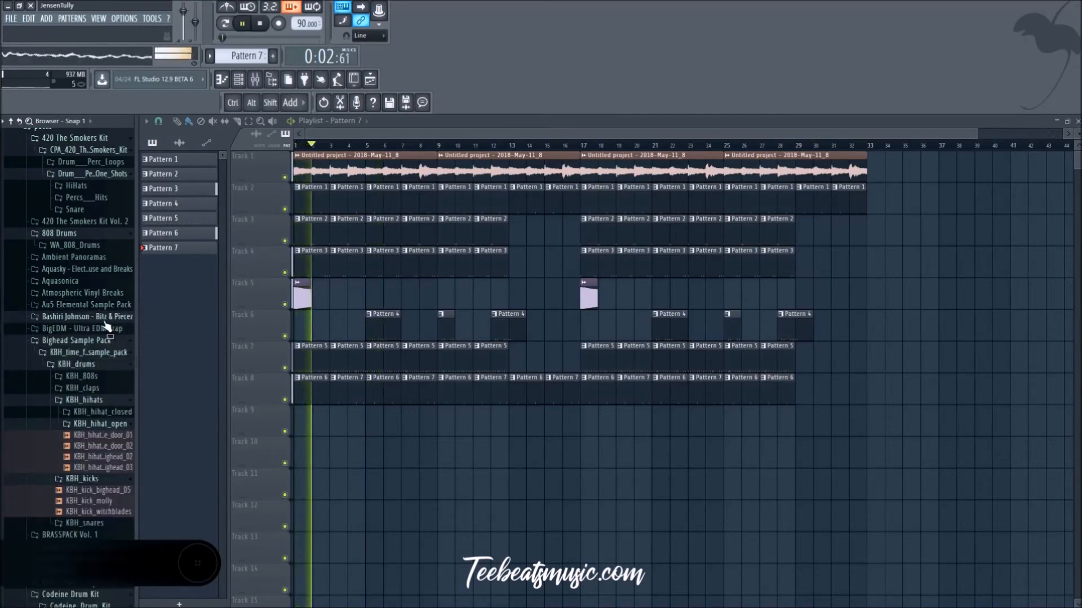
Step: Audition KBH_kick_molly and Snap_Cards3_Dry, and look through the remaining sample packs for another sound
scroll(109, 334, "down", 4)
left_click(93, 372)
scroll(101, 383, "down", 2)
scroll(100, 372, "down", 6)
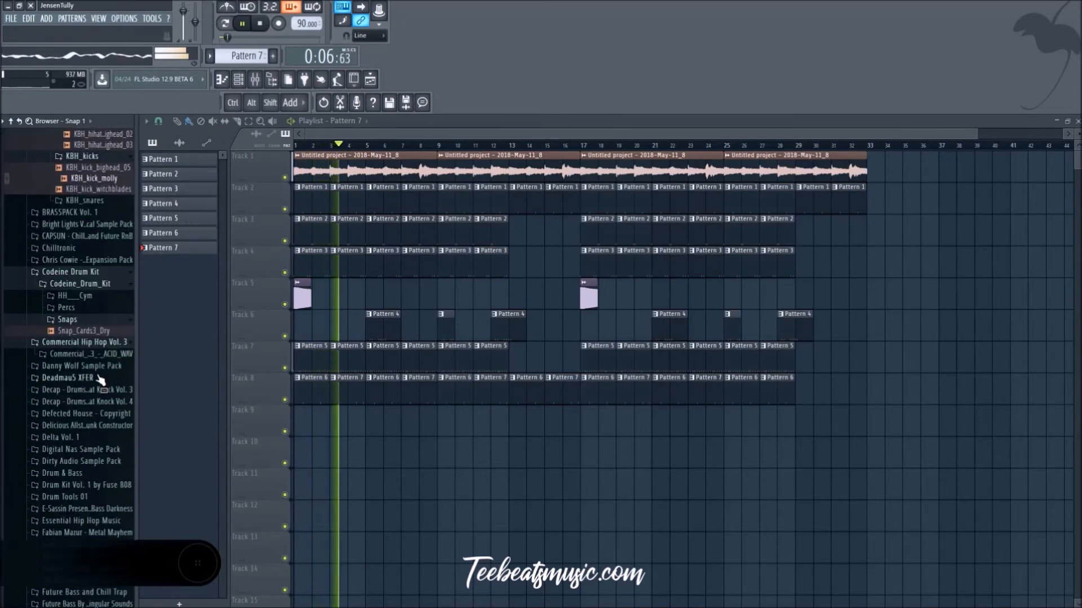
left_click(104, 338)
scroll(104, 335, "down", 2)
scroll(104, 333, "down", 2)
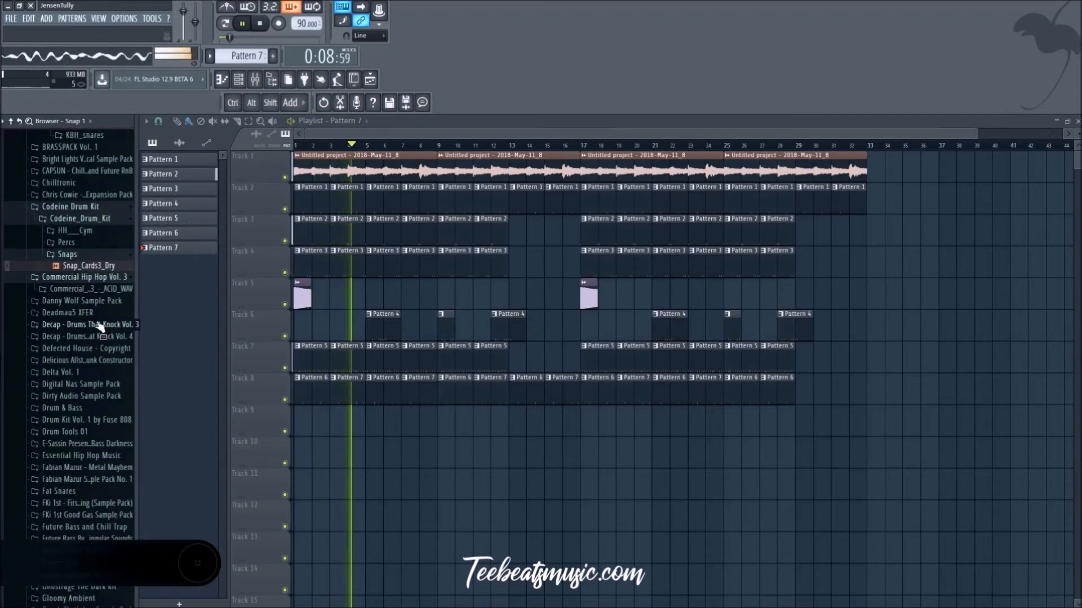
scroll(99, 413, "down", 8)
scroll(99, 411, "down", 14)
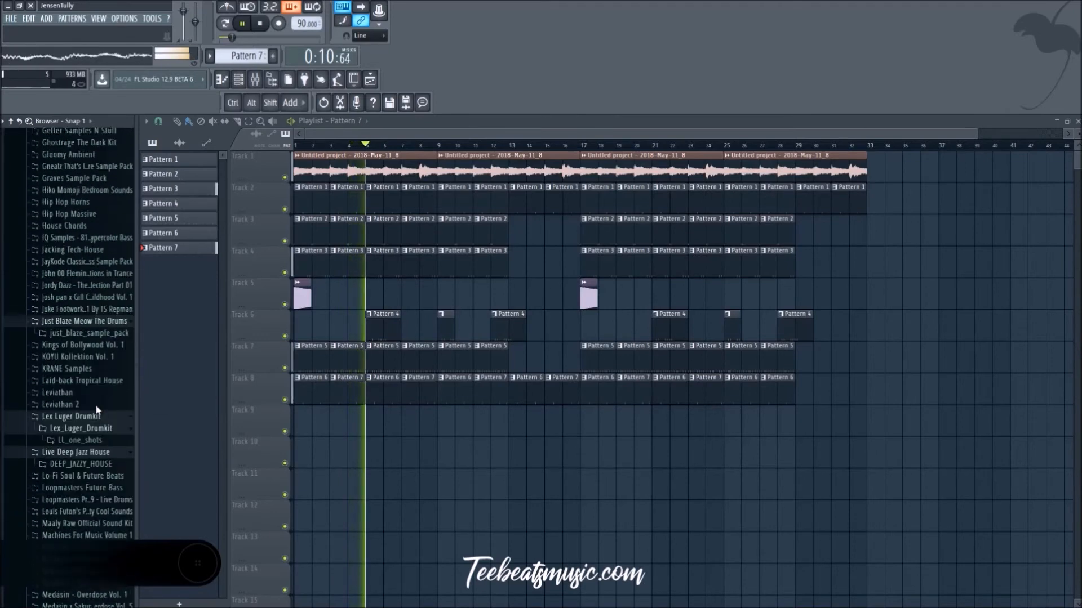
scroll(101, 409, "up", 9)
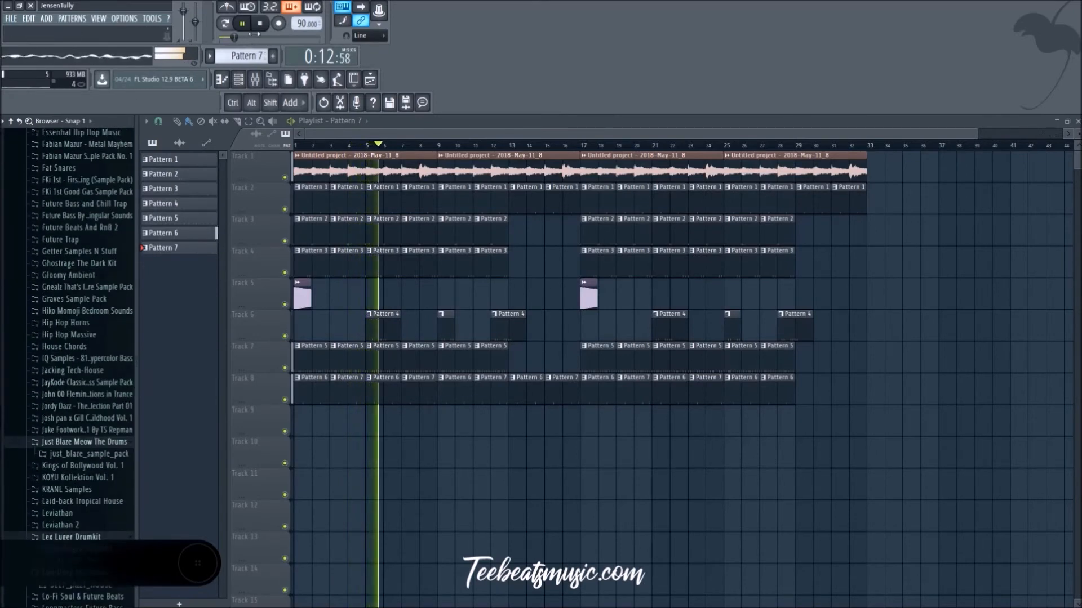
Step: Stop playback and load Fruity Parametric EQ 2 into slot 1 of the sample's mixer track 6
key("space")
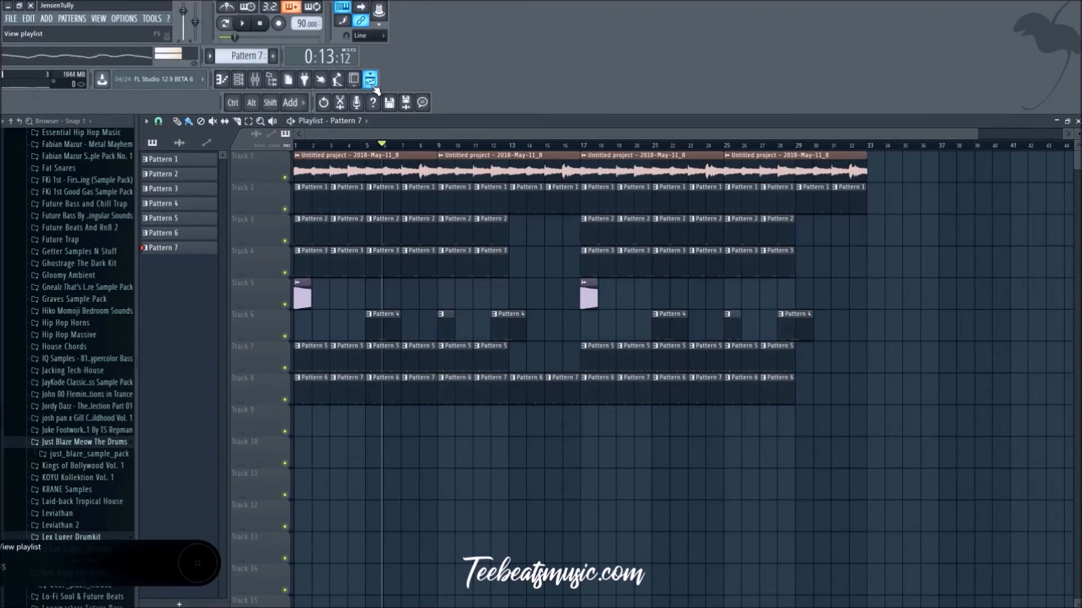
left_click(254, 80)
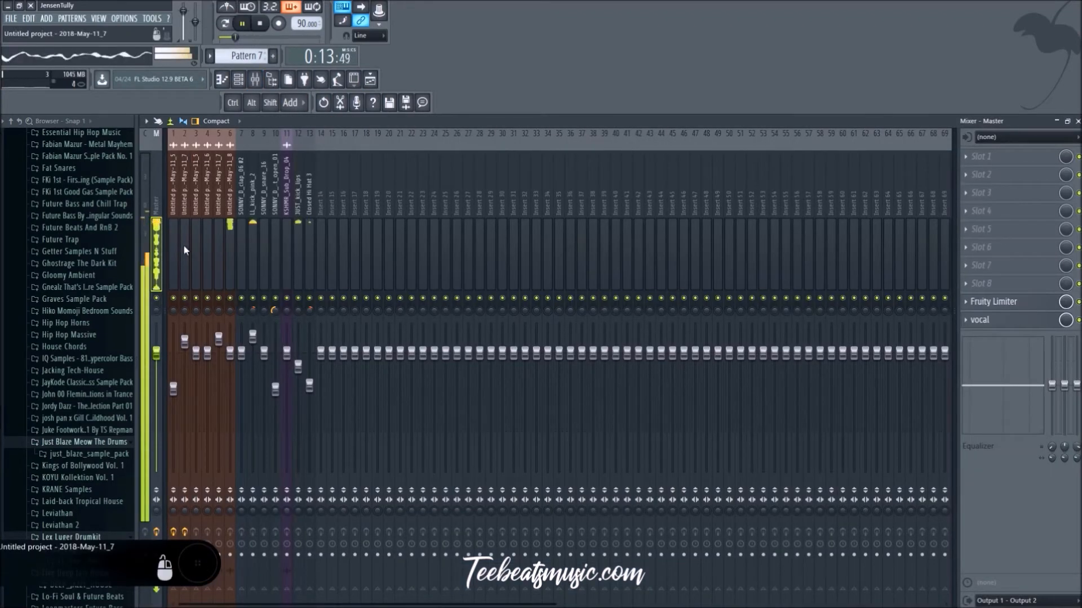
left_click(234, 223)
left_click(981, 156)
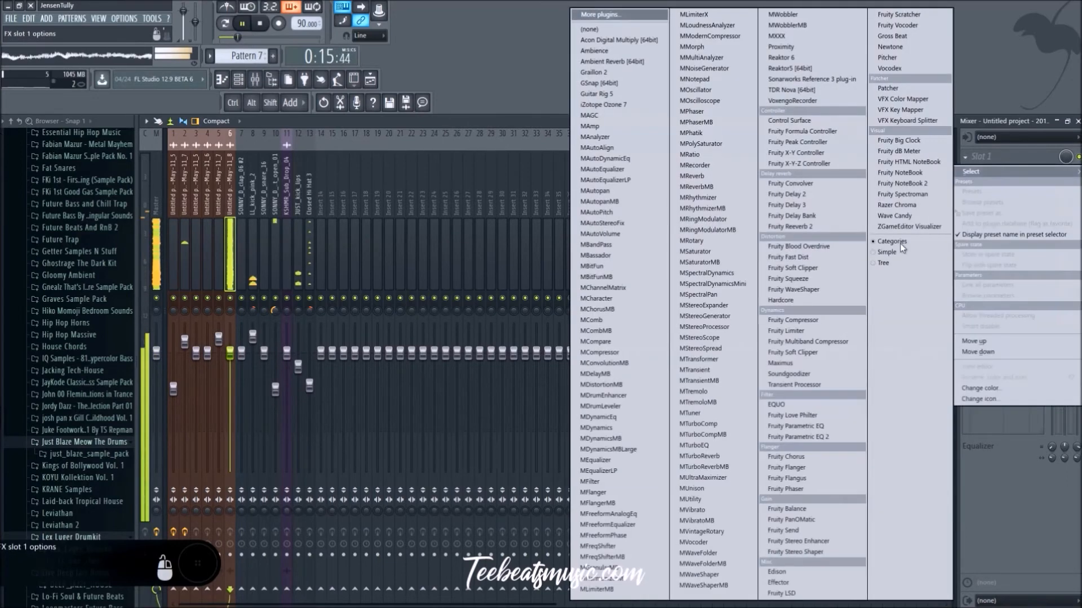
left_click(797, 437)
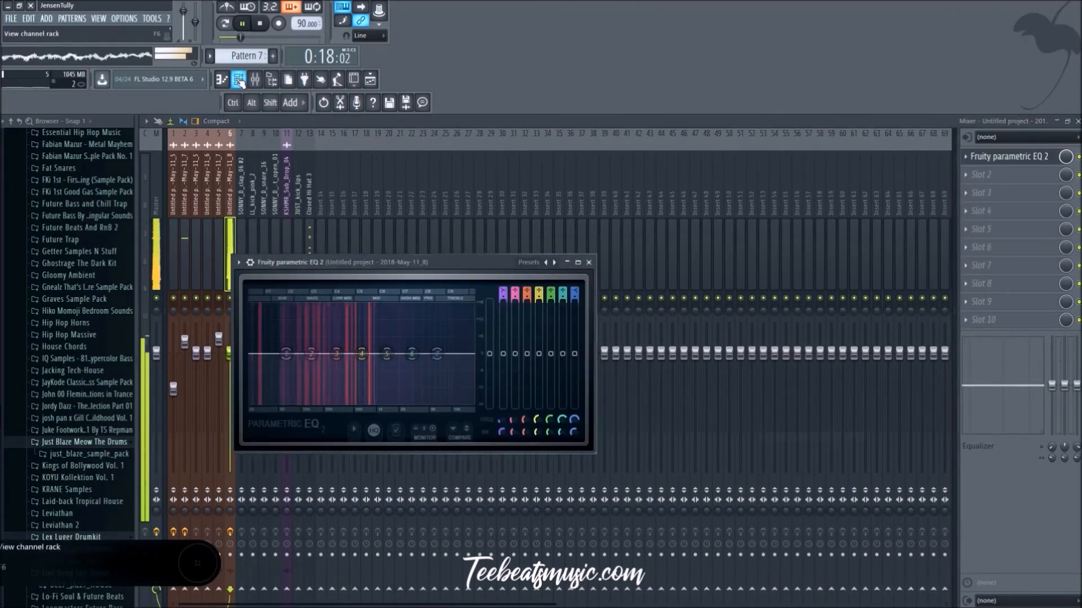
Step: Move the EQ window off the used mixer tracks and moderately boost its band 1 low shelf around 64 Hz, checking it during playback
key("space")
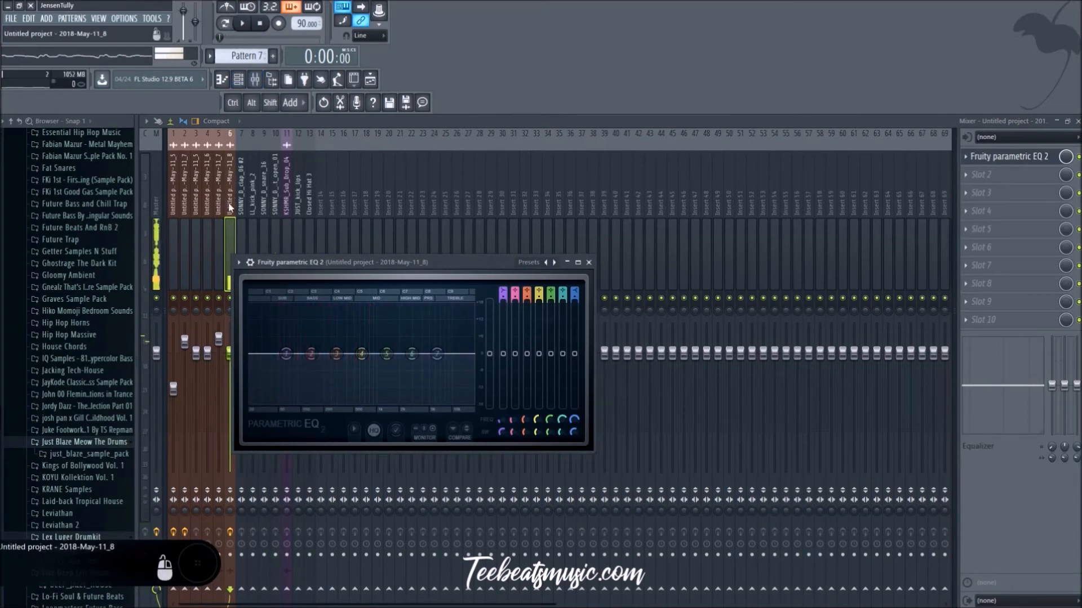
key("space")
left_click_drag(532, 275, 766, 288)
key("space")
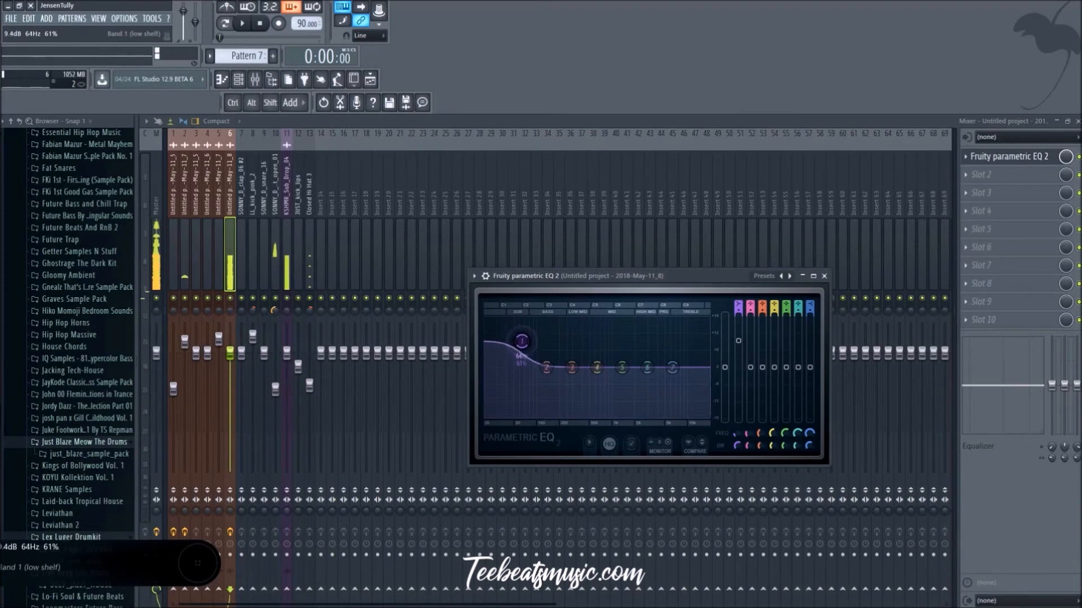
key("space")
mouse_move(523, 338)
left_mouse_down()
mouse_move(525, 328)
mouse_move(521, 351)
mouse_move(539, 356)
mouse_move(536, 346)
mouse_move(538, 368)
mouse_move(521, 353)
left_mouse_up()
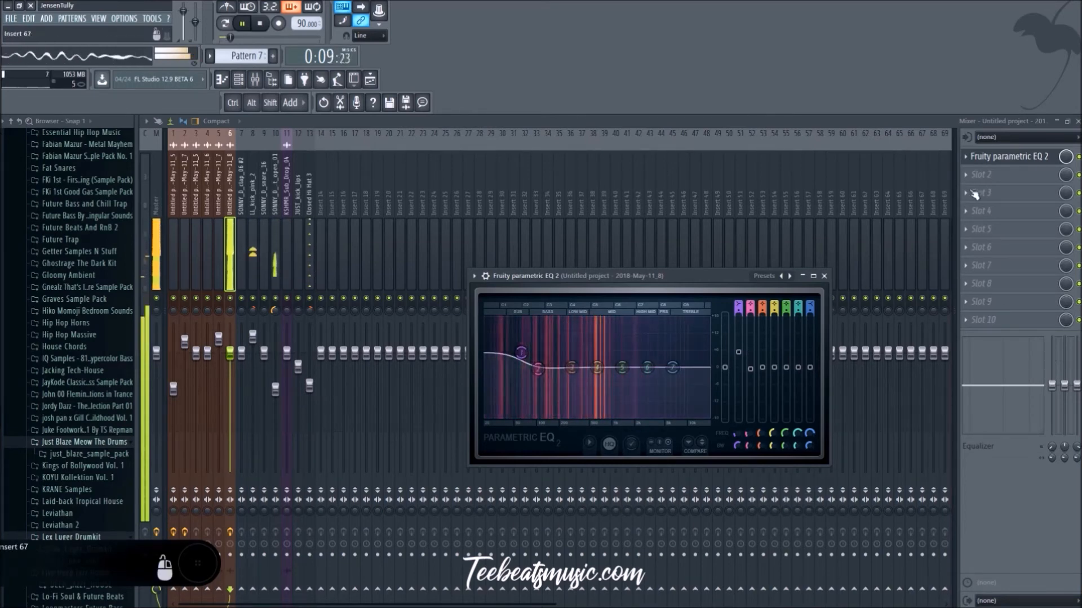
Step: Add a second Fruity Parametric EQ 2 in slot 2, boost its band 2 peak around 75 Hz and close its window
key("space")
left_click(983, 175)
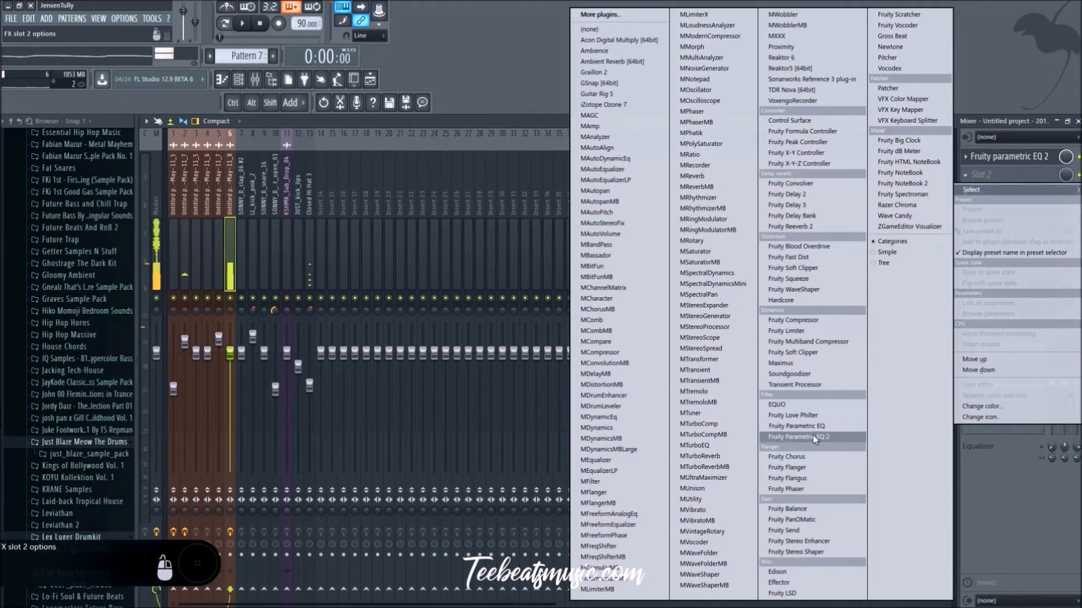
left_click(813, 437)
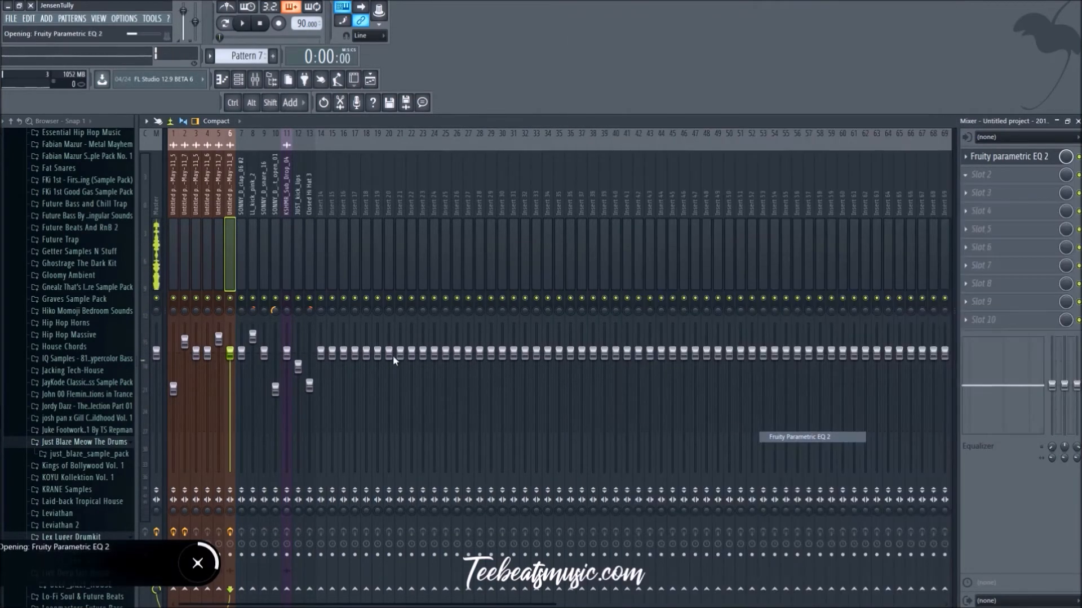
left_click_drag(326, 369, 301, 345)
key("space")
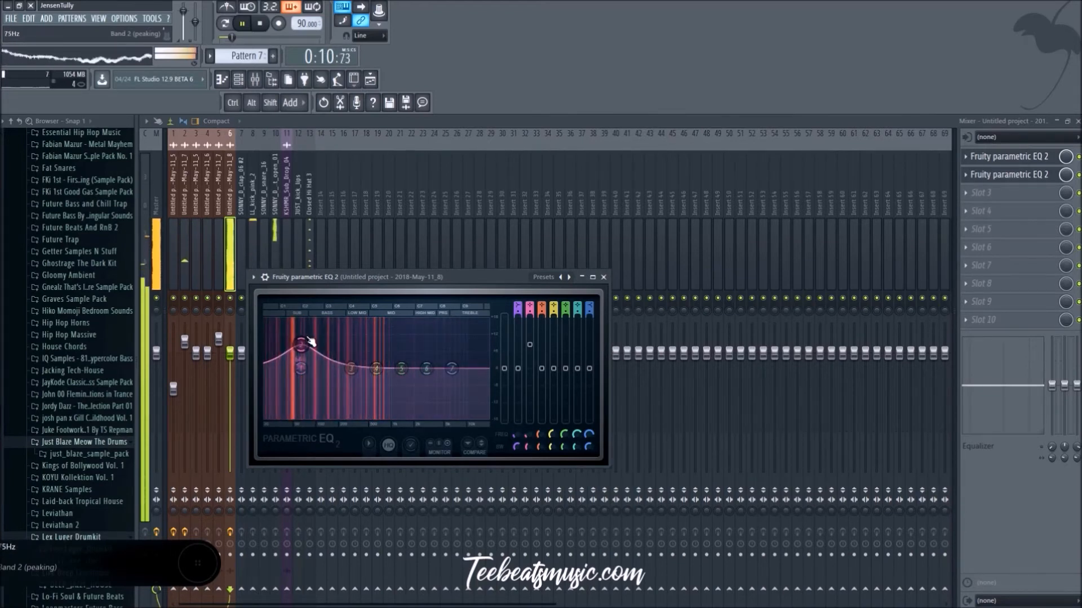
key("space")
left_click(604, 277)
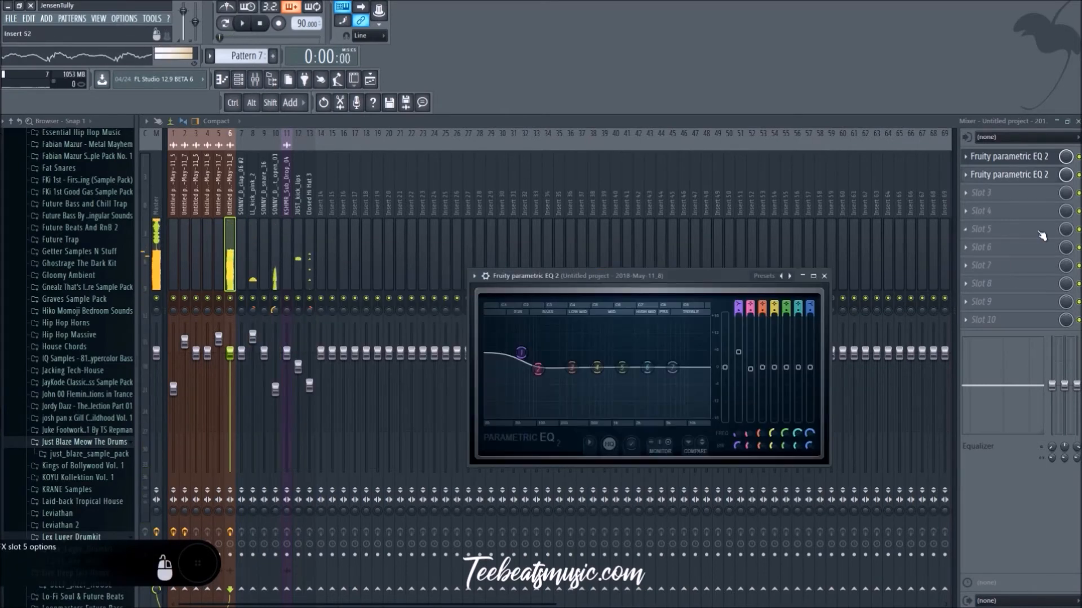
Step: Add a third Fruity Parametric EQ 2 in slot 3 with a low-shelf boost around 59 Hz, and lower the sample track's fader
left_click(1017, 195)
left_click(800, 437)
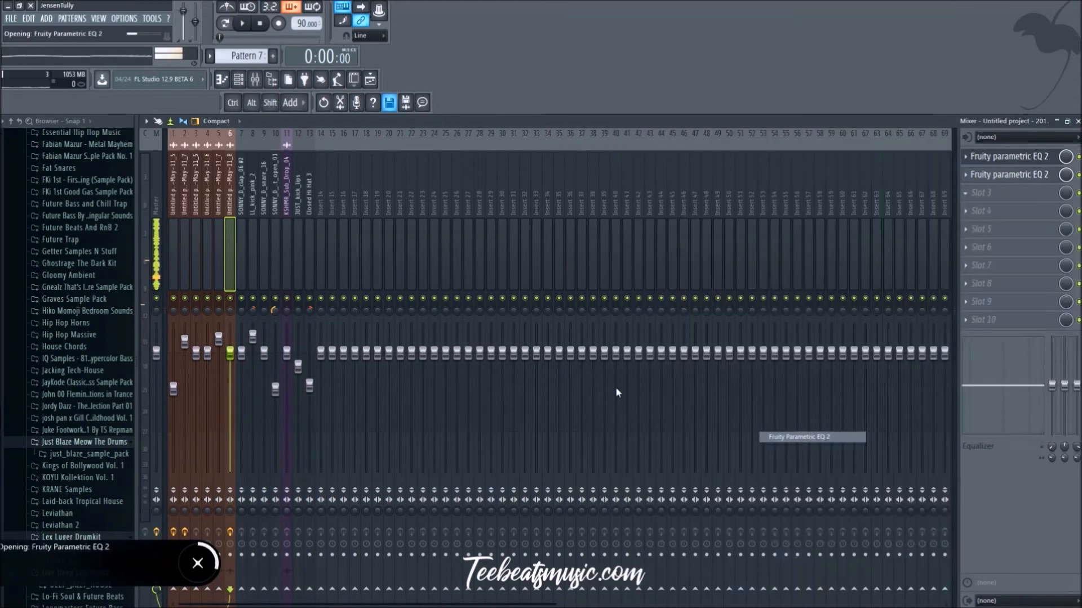
key("space")
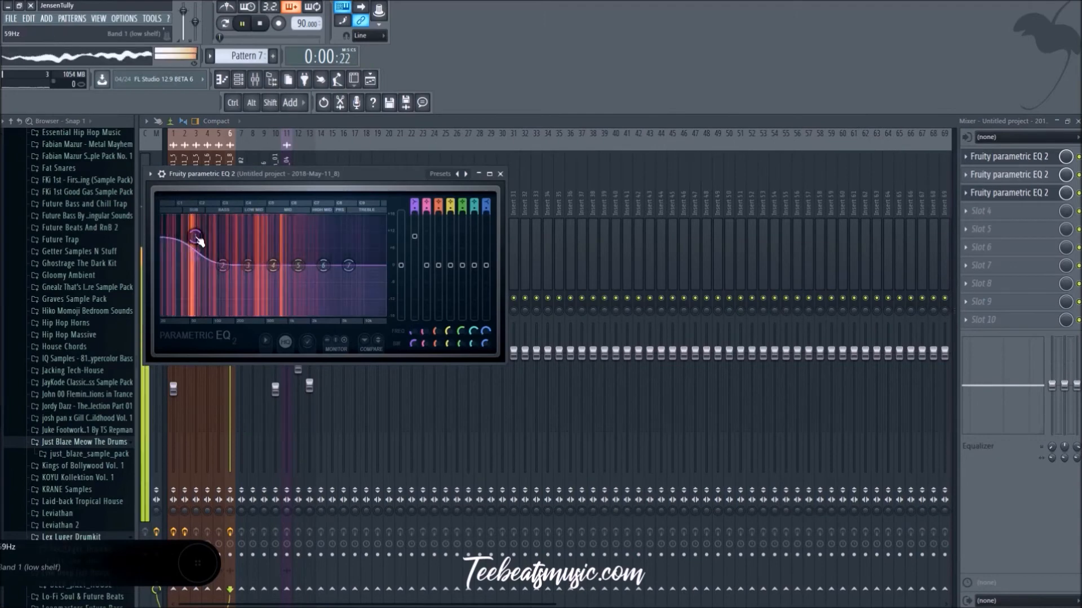
left_click_drag(368, 175, 718, 209)
left_click_drag(548, 278, 569, 286)
left_click_drag(238, 357, 237, 367)
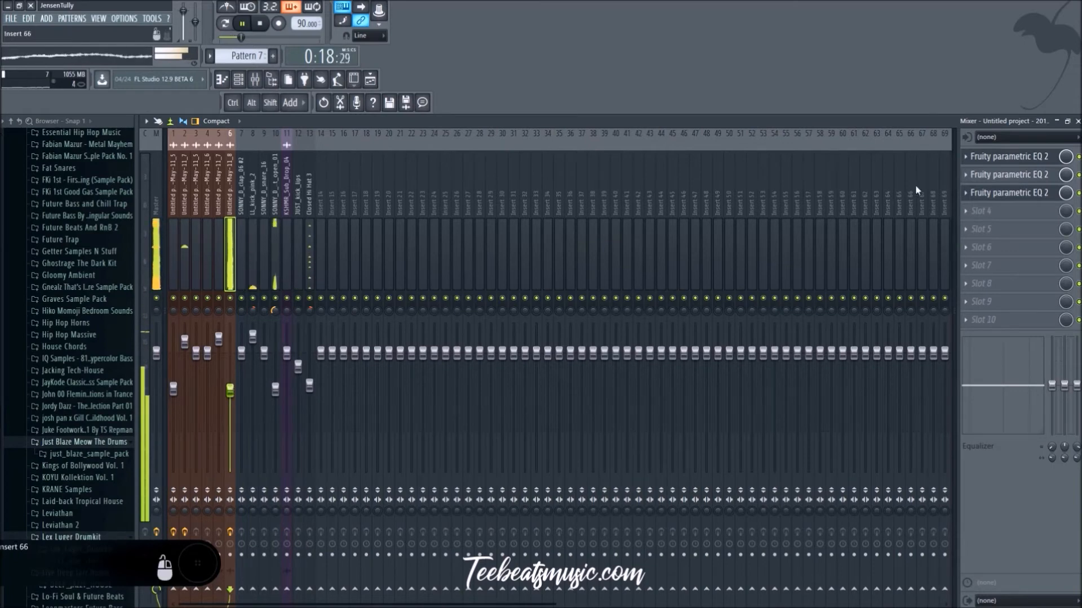
Step: Return to the playlist and look through the Sonny Digital Drumkit's hi-hat samples while the beat plays
left_click(370, 80)
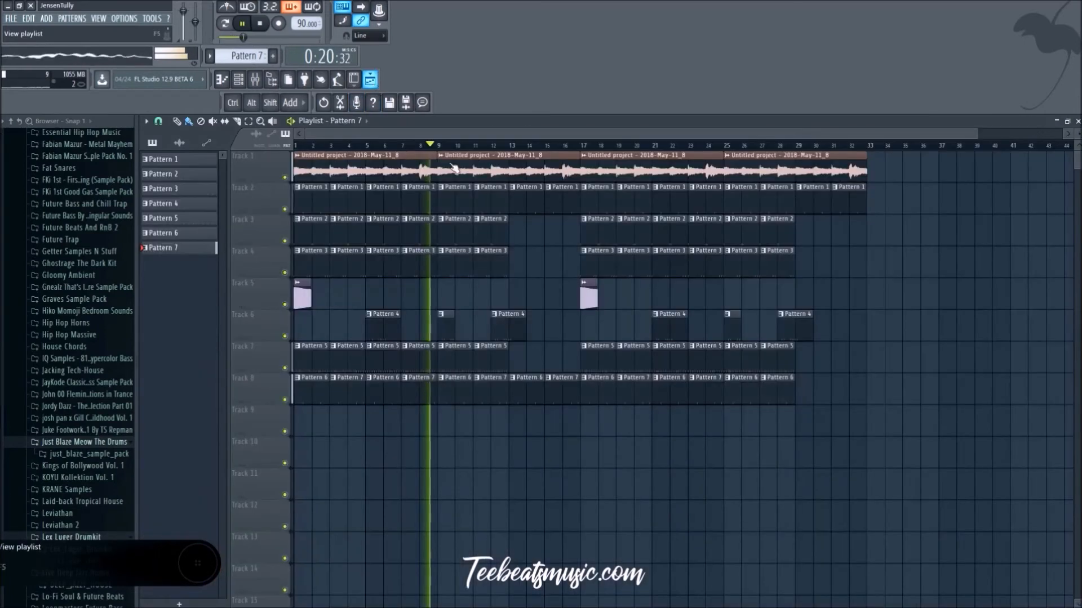
key("space")
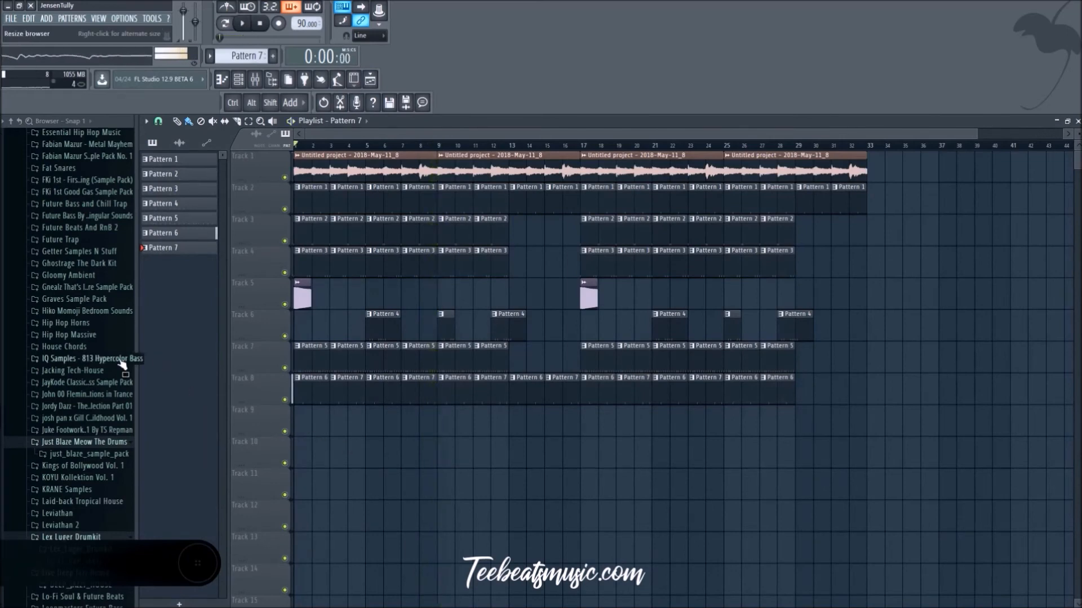
scroll(79, 399, "down", 3)
scroll(82, 408, "down", 12)
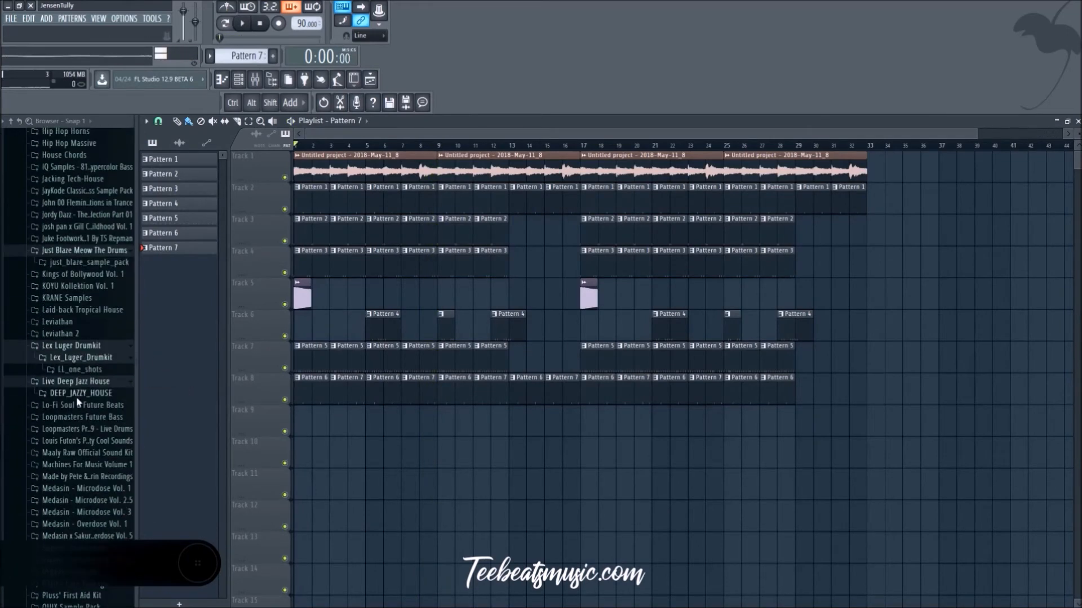
key("space")
scroll(69, 360, "down", 3)
scroll(84, 478, "down", 2)
left_click(94, 377)
left_click(95, 345)
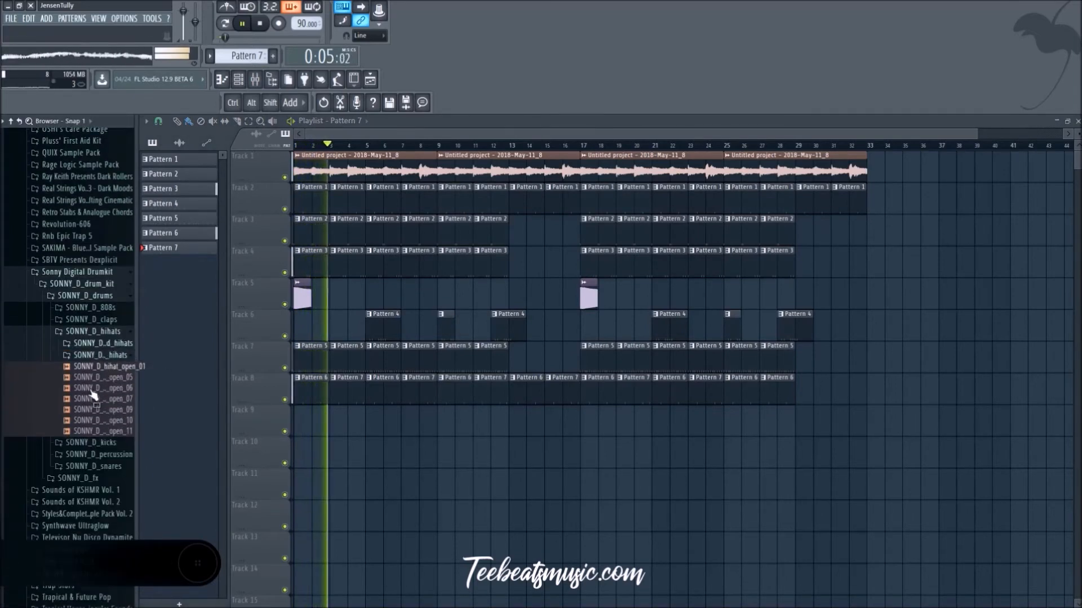
left_click(93, 355)
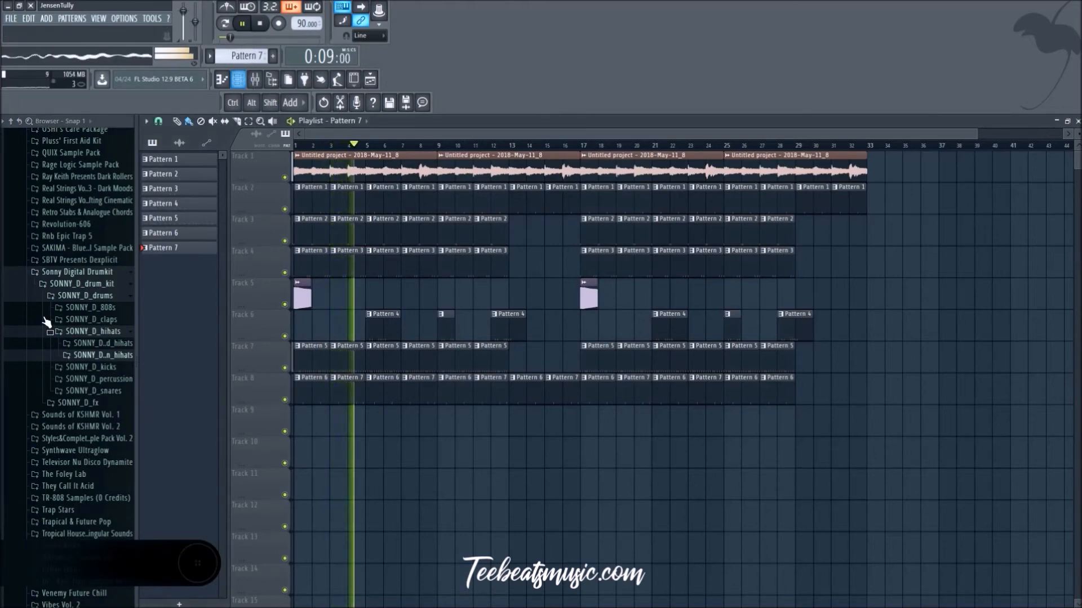
Step: Restore the sub drop at bar 1 and delete the pattern clips from bars 1 and 2, playing the arrangement
scroll(66, 405, "down", 3)
key("space")
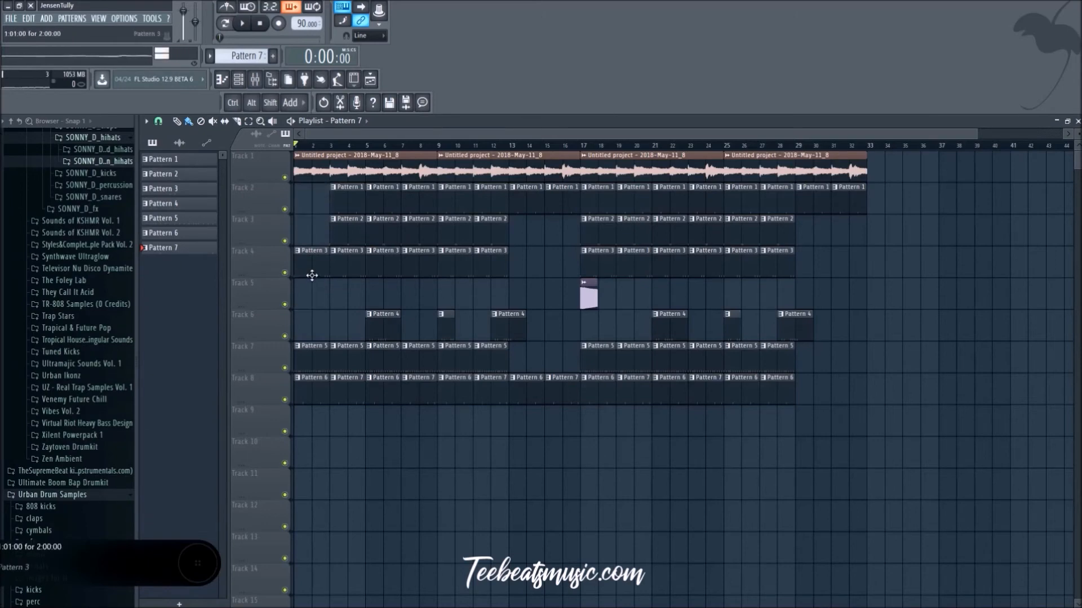
key("ctrl+z")
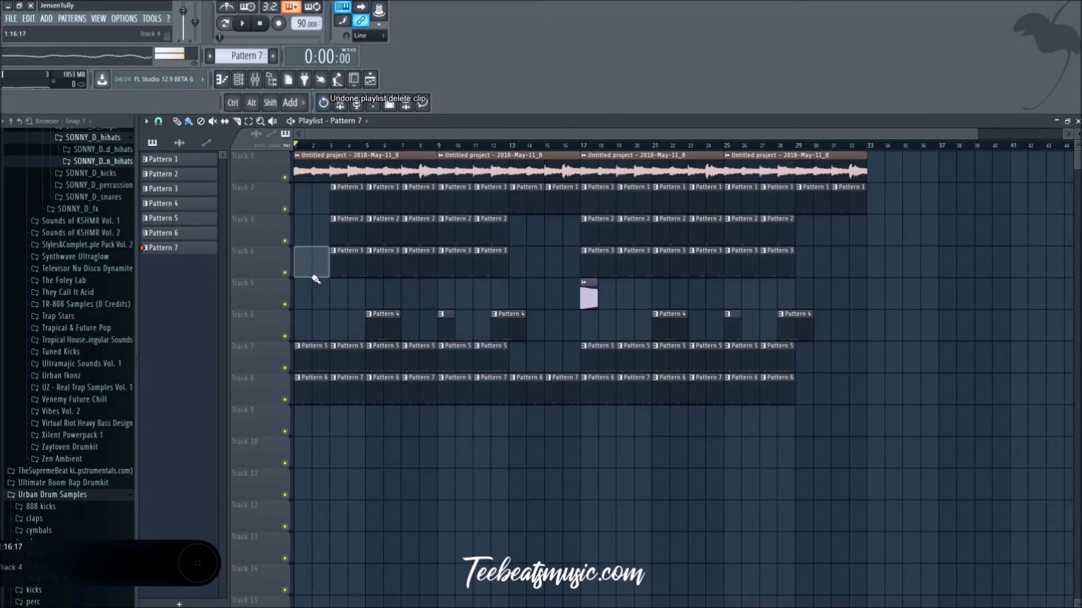
key("ctrl+z")
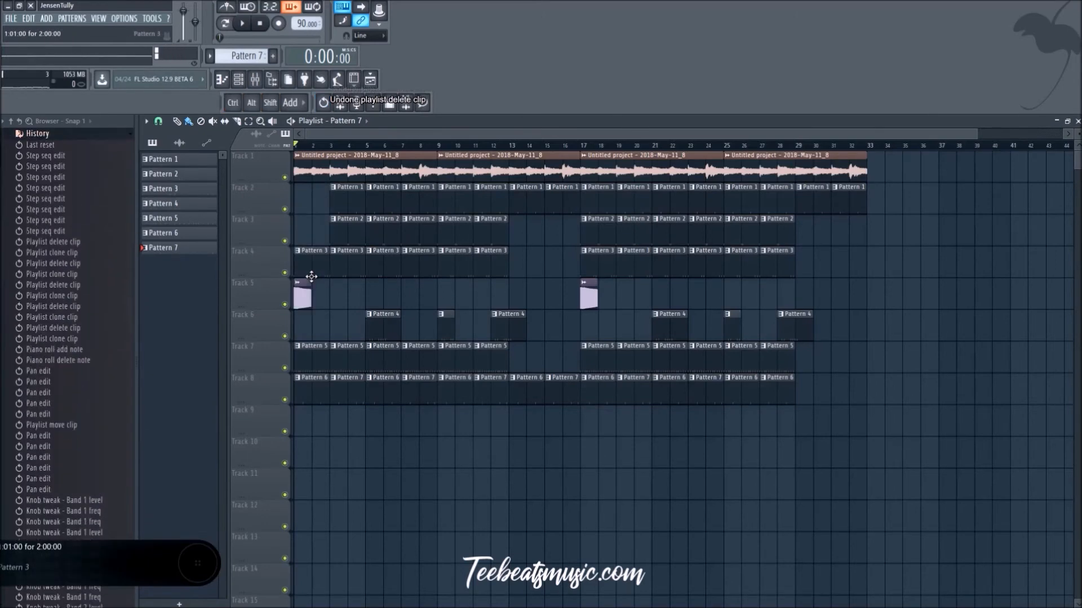
right_click(312, 273)
key("space")
right_click(304, 366)
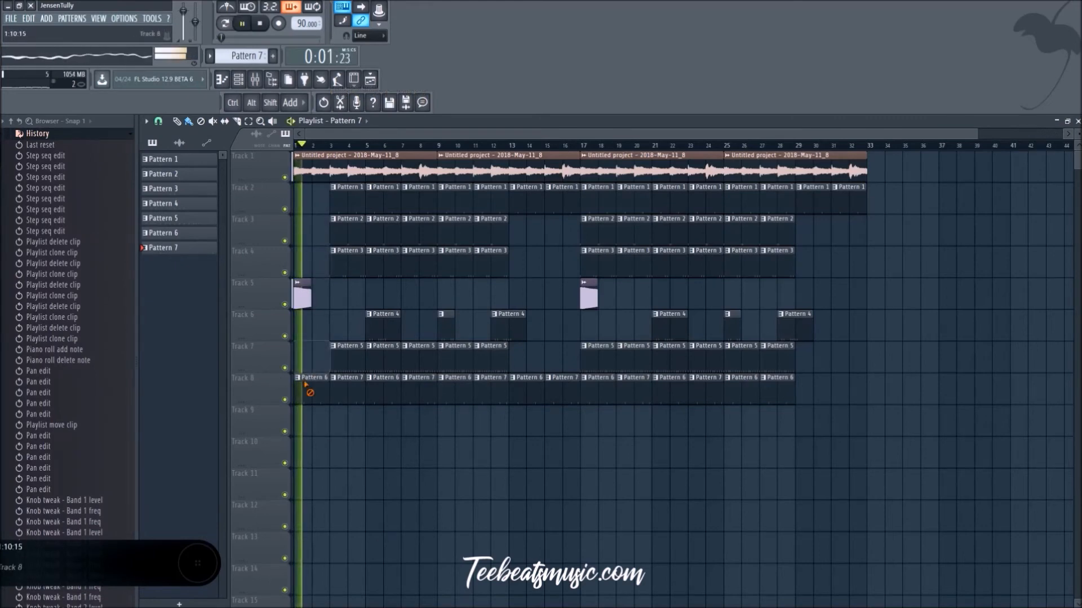
right_click(306, 386)
Step: Remove the Pattern 1, 2, 3, 5 and 7 clips from bars 3 and 4 of the playlist
right_click(336, 201)
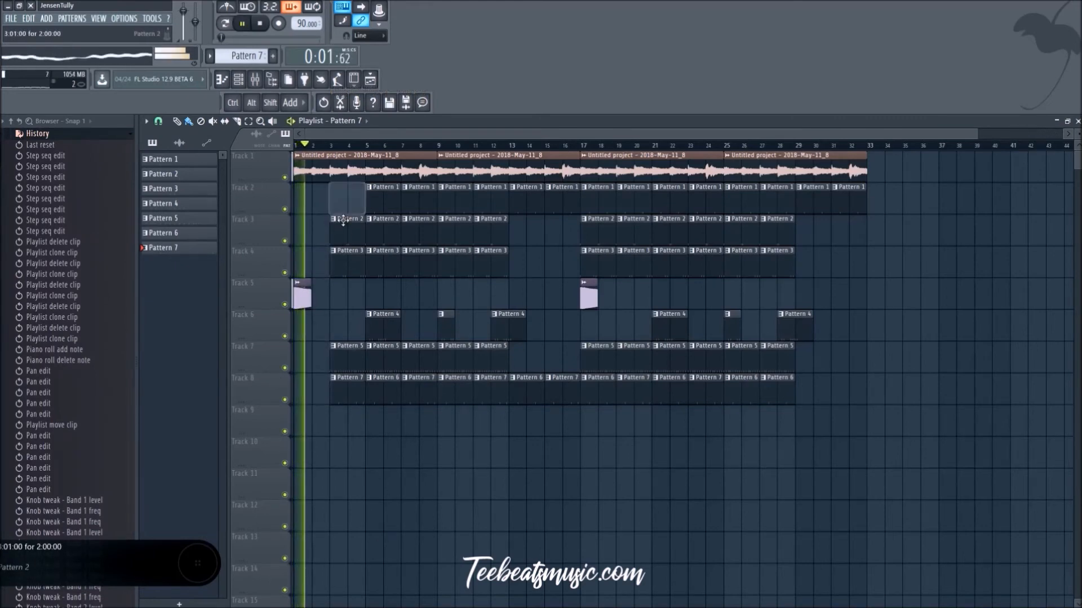
right_click(338, 232)
right_click(341, 264)
right_click(346, 358)
right_click(348, 374)
Step: Delete the Pattern 5 clips from bars 5 to 10, the first Pattern 4 clip, and the Pattern 2 and 3 clips from bars 5 to 8
right_click(383, 356)
right_click(420, 360)
right_click(451, 358)
right_click(385, 326)
right_click(385, 261)
right_click(381, 229)
right_click(411, 236)
right_click(425, 262)
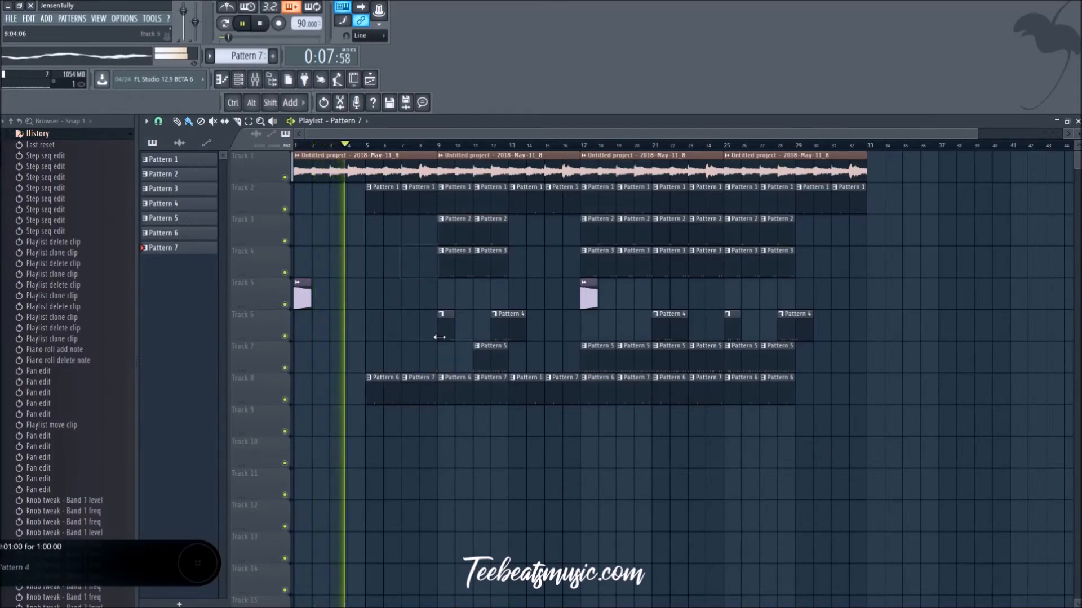
Step: Collapse the project history and audition SD_Philly1 from the Fat Snares pack while the beat plays
left_click(42, 135)
scroll(79, 351, "down", 15)
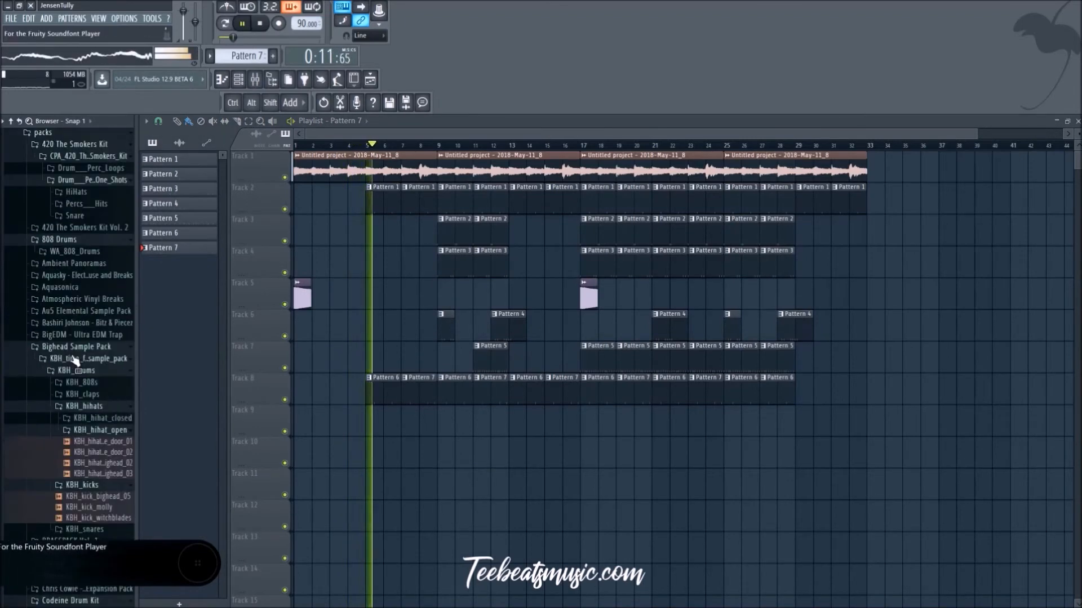
left_click(75, 393)
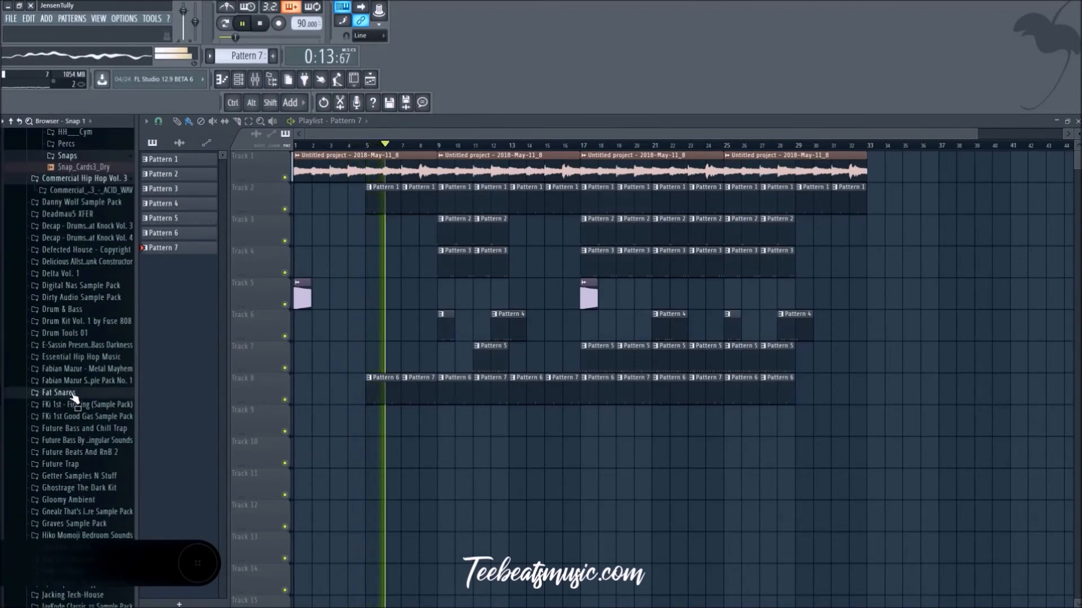
left_click(76, 404)
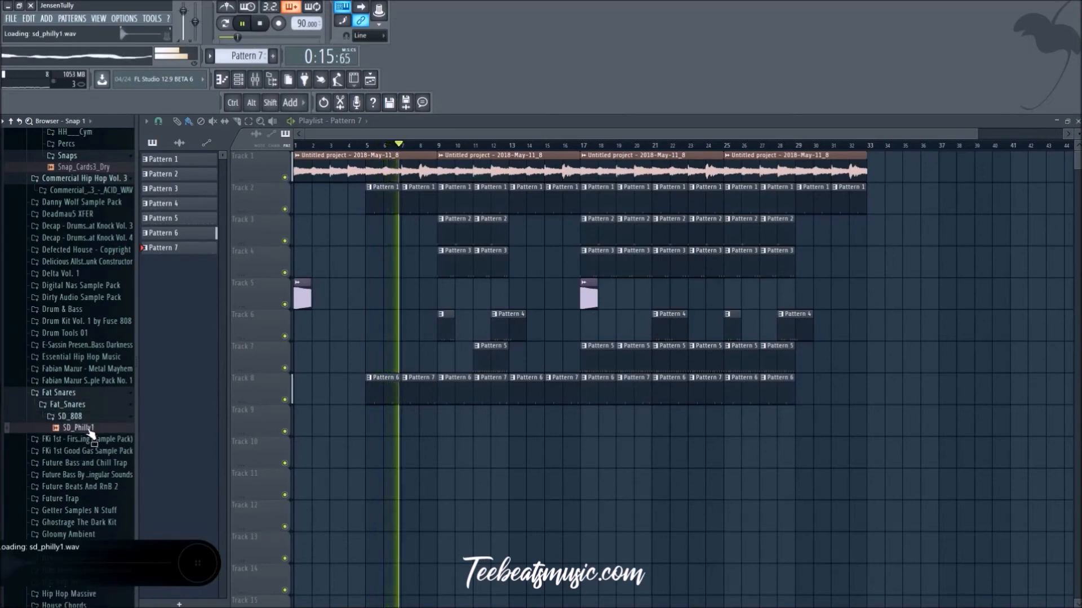
scroll(84, 428, "down", 4)
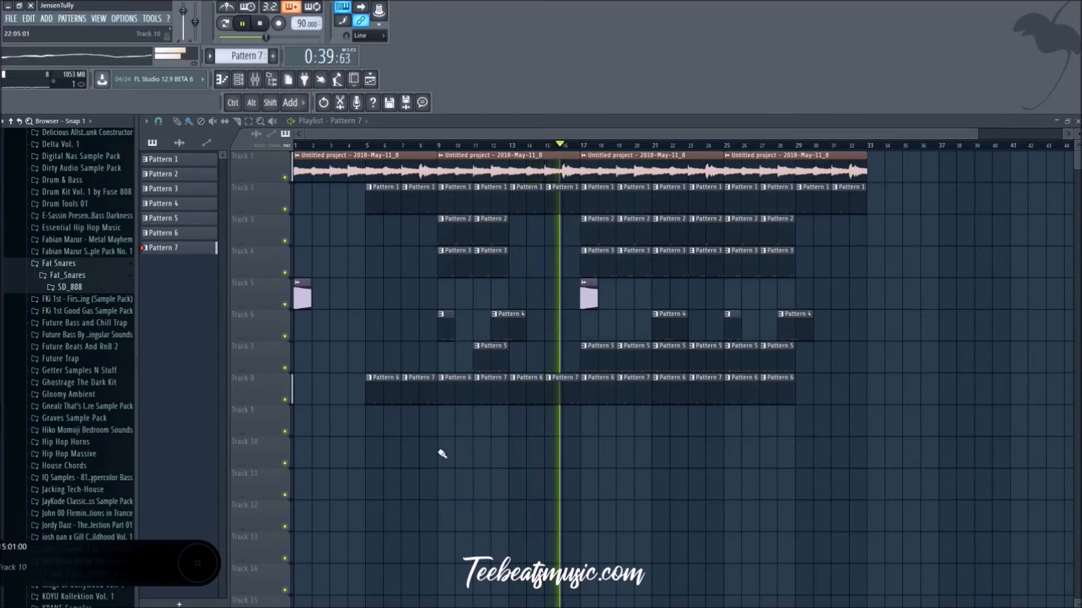
scroll(57, 296, "down", 5)
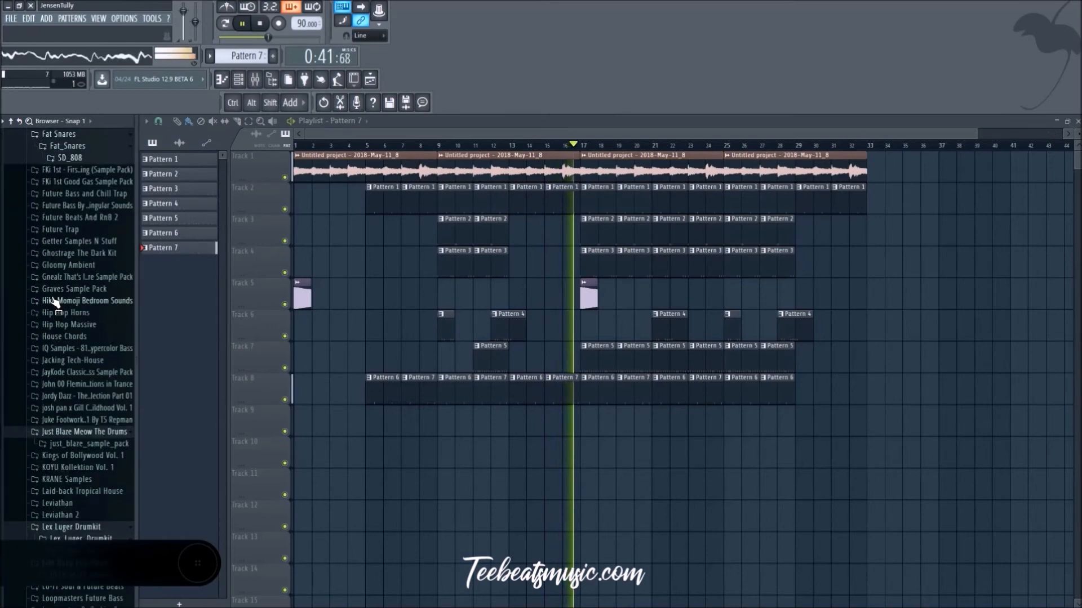
Step: Restart playback and set the playlist snap to 1/3 beat for slicing clips around bar 17
key("space")
key("space")
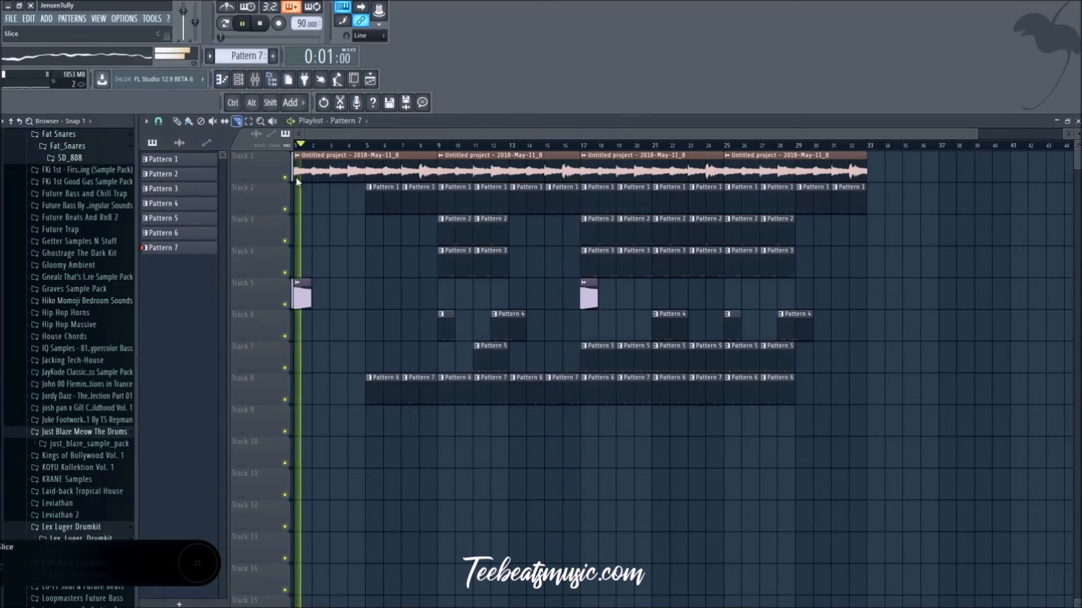
scroll(707, 502, "up", 3)
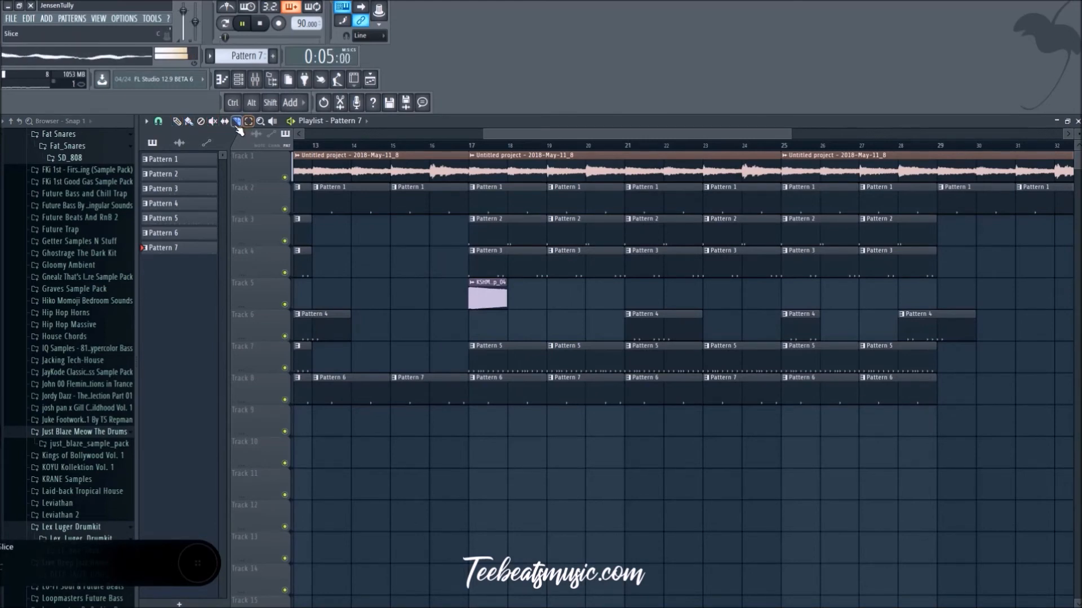
left_click(166, 125)
left_click(165, 125)
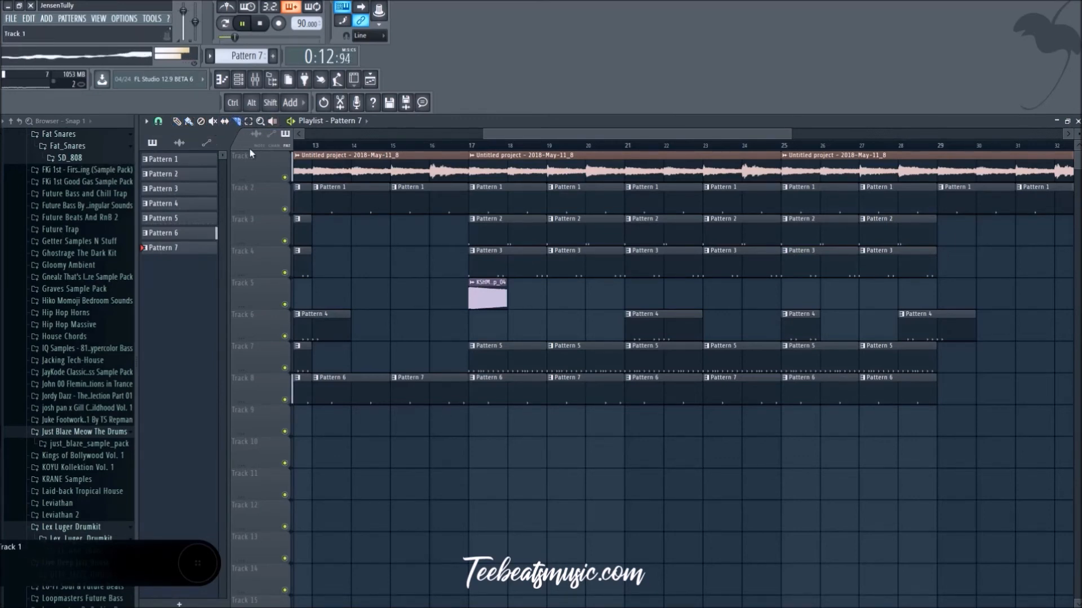
left_click(159, 121)
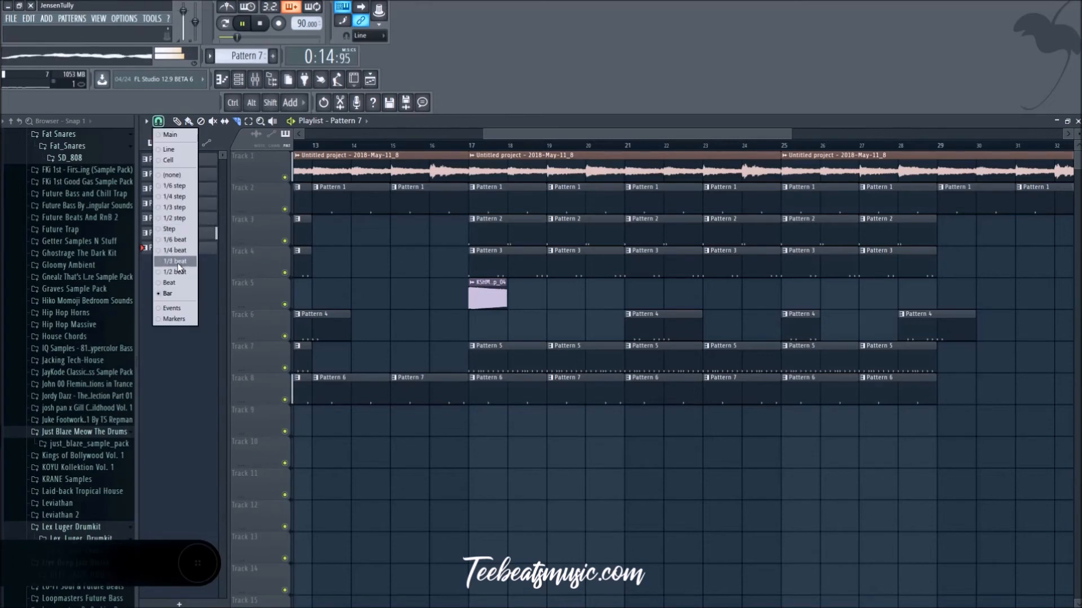
left_click(178, 262)
Step: Slice the sample and pattern clips midway through bar 16, delete the half bar before bar 17 and check it in playback
scroll(466, 430, "up", 3)
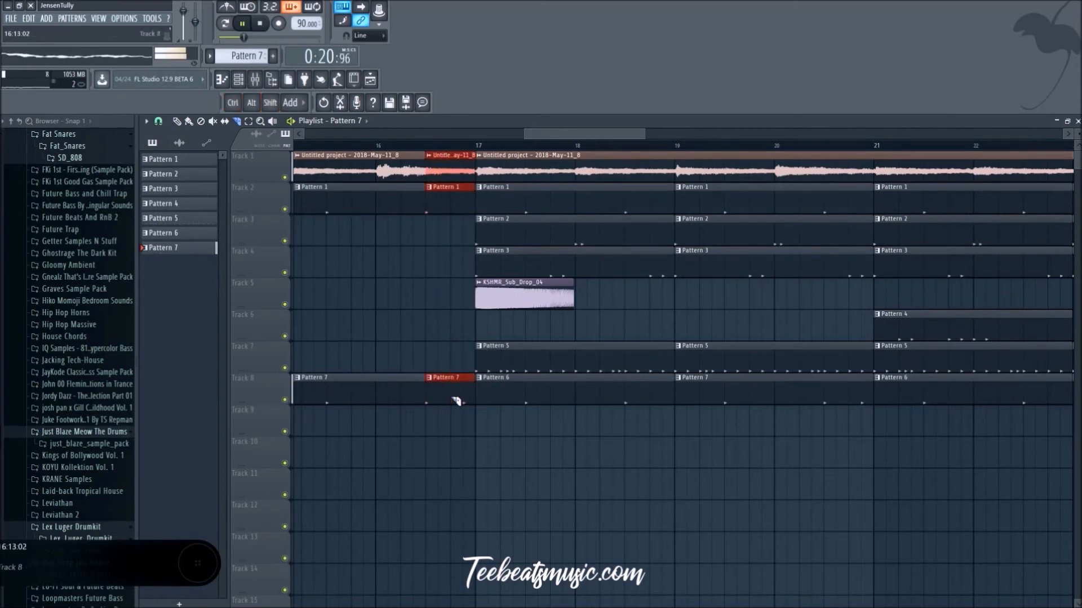
key("Delete")
scroll(445, 402, "down", 3)
left_click(411, 146)
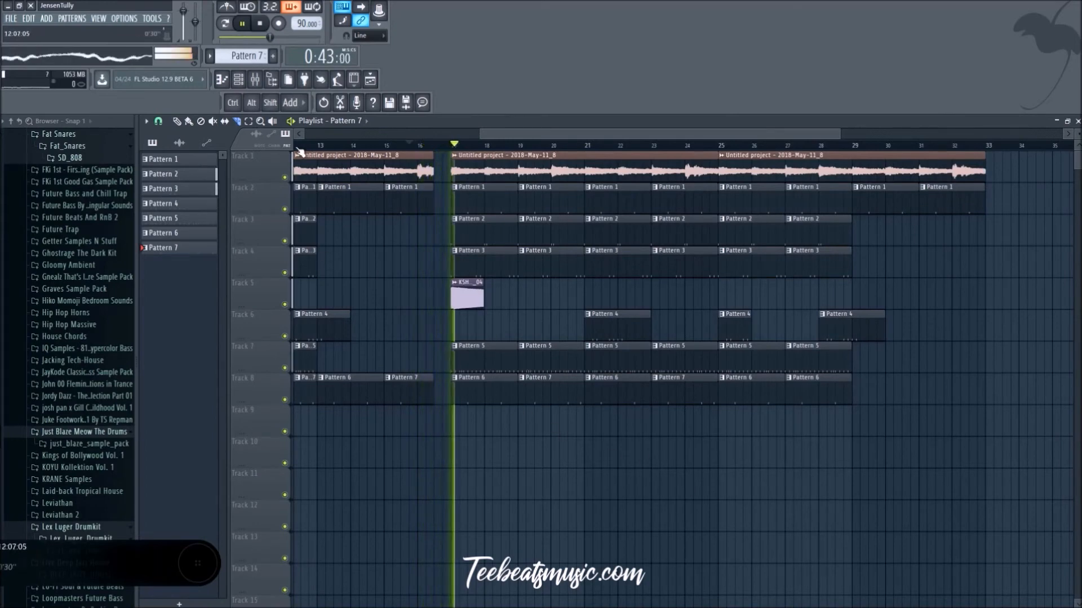
key("space")
scroll(399, 299, "up", 3)
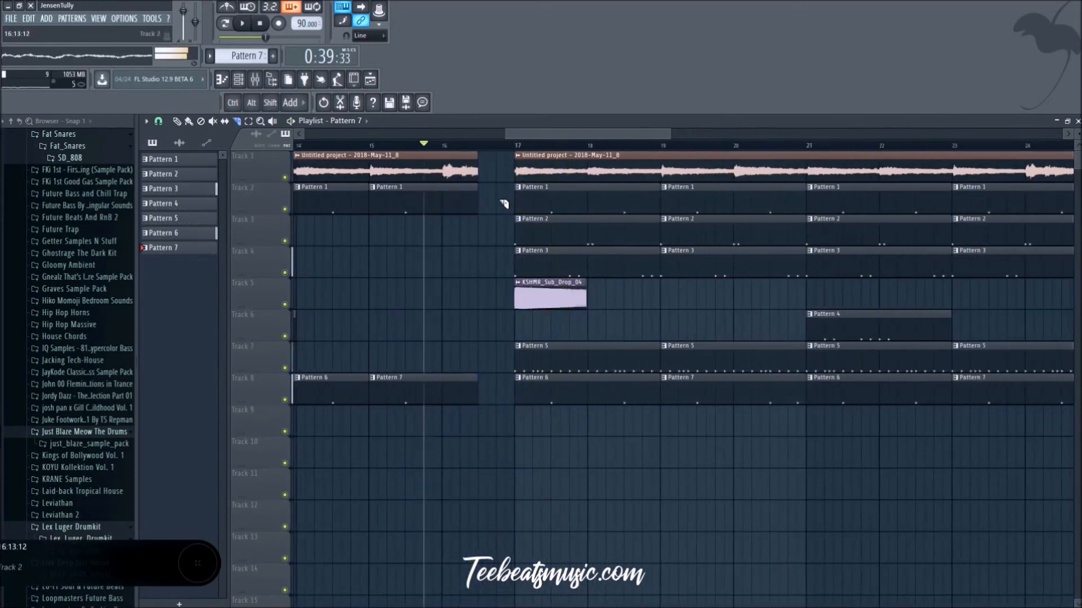
Step: Undo the half-bar deletion and cut only the last beat before bar 17 out of the sample and pattern clips
key("ctrl+alt+z")
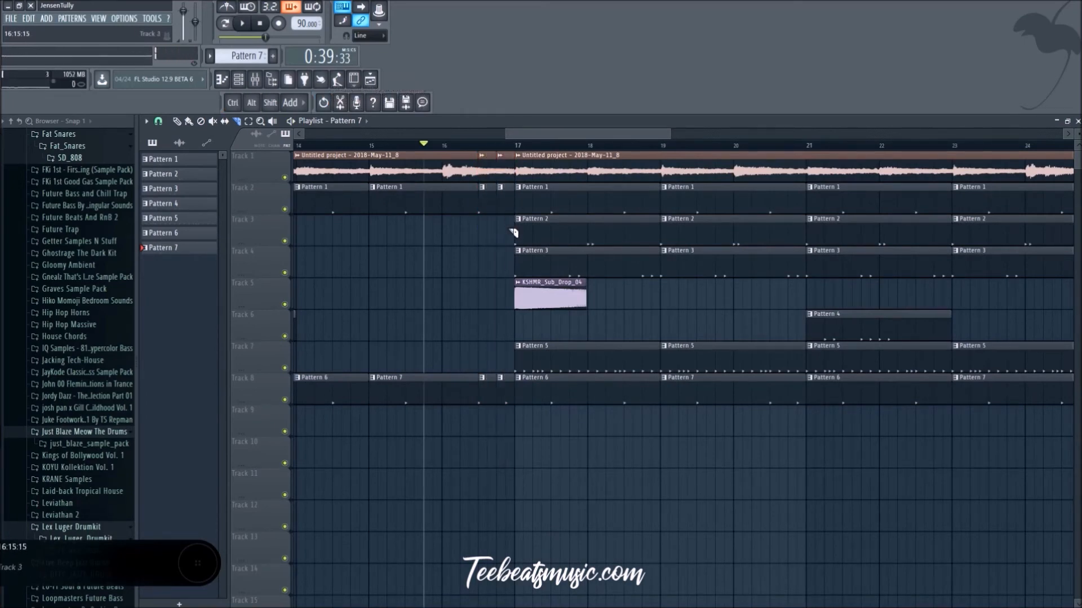
left_click_drag(500, 345, 497, 150)
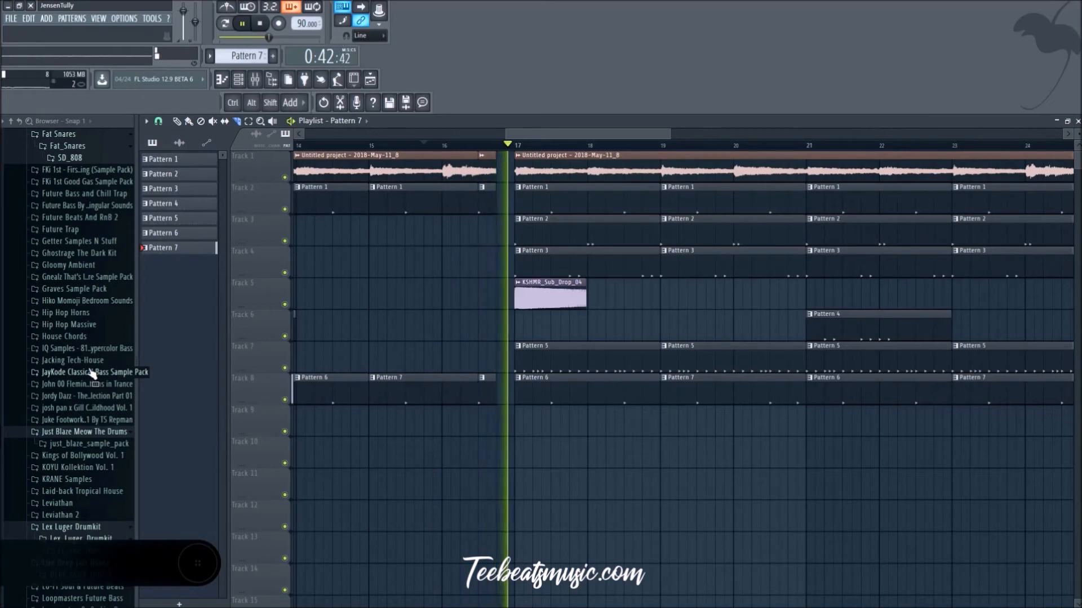
Step: Look through the Fat Snares and Juke Footwork sample packs for a suitable sound during playback
scroll(62, 214, "down", 4)
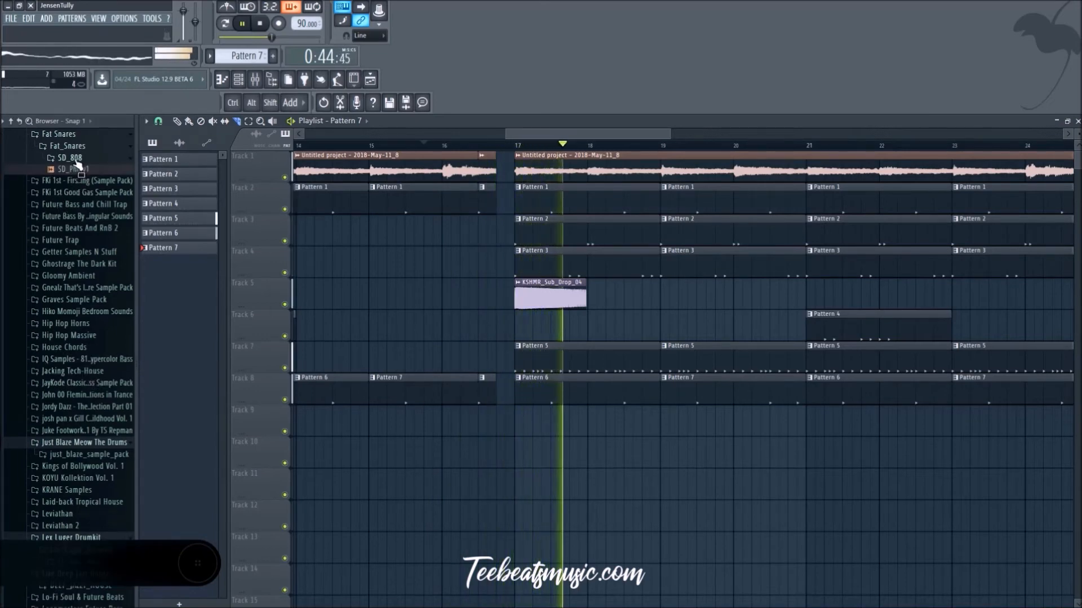
scroll(65, 218, "down", 1)
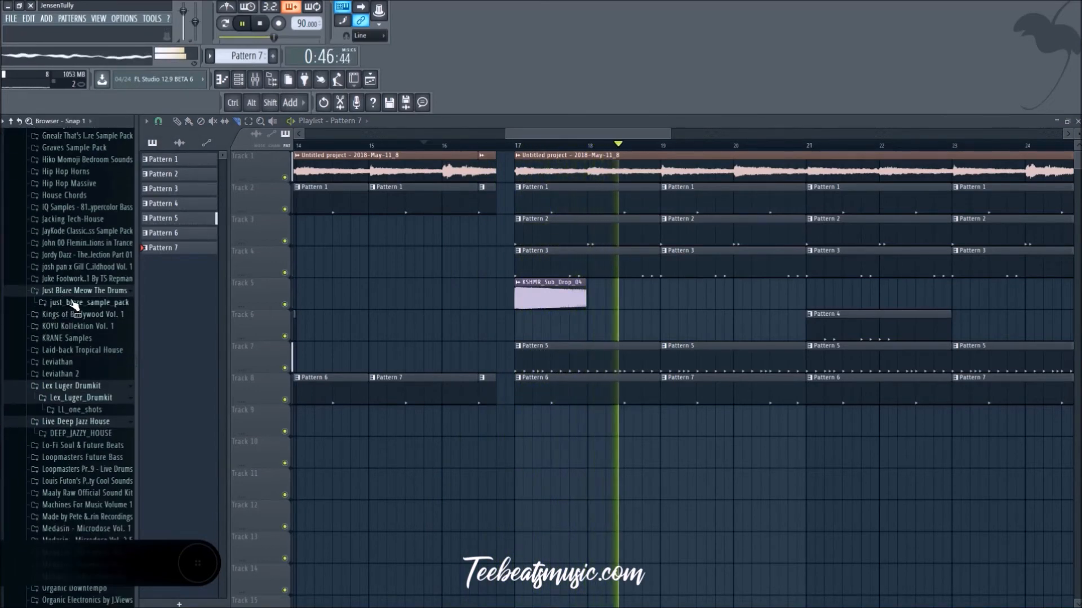
left_click(79, 278)
left_click(79, 290)
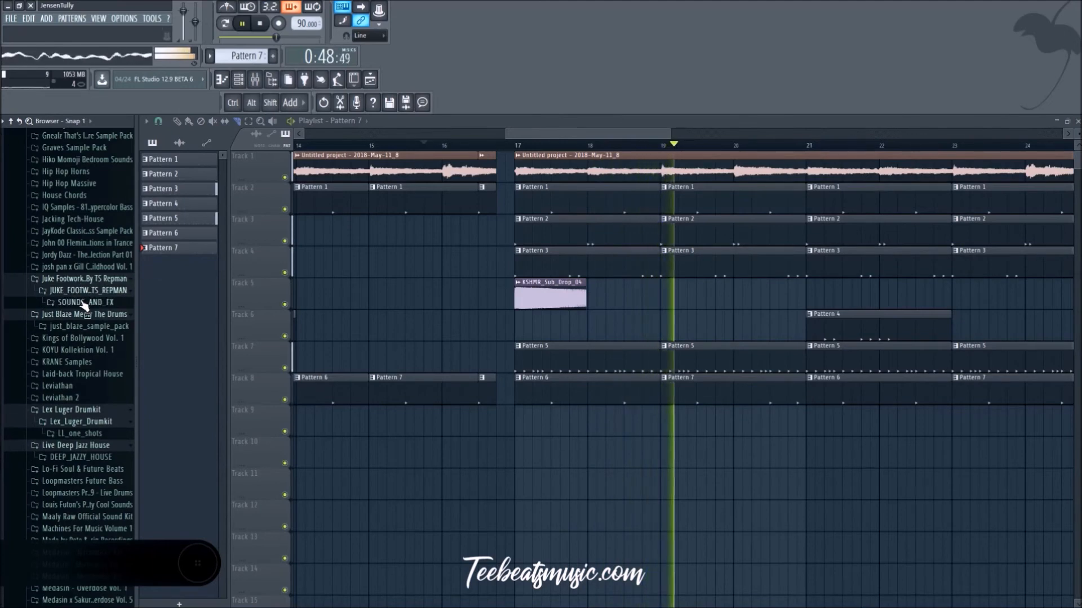
left_click(84, 302)
left_click(84, 313)
scroll(107, 304, "down", 7)
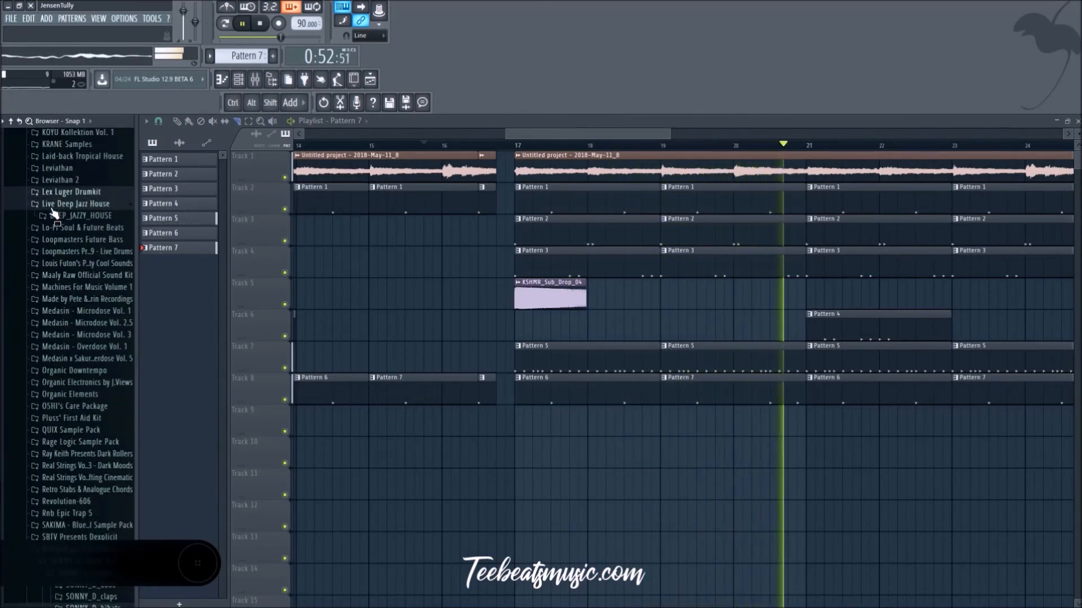
scroll(85, 338, "down", 5)
scroll(88, 337, "down", 6)
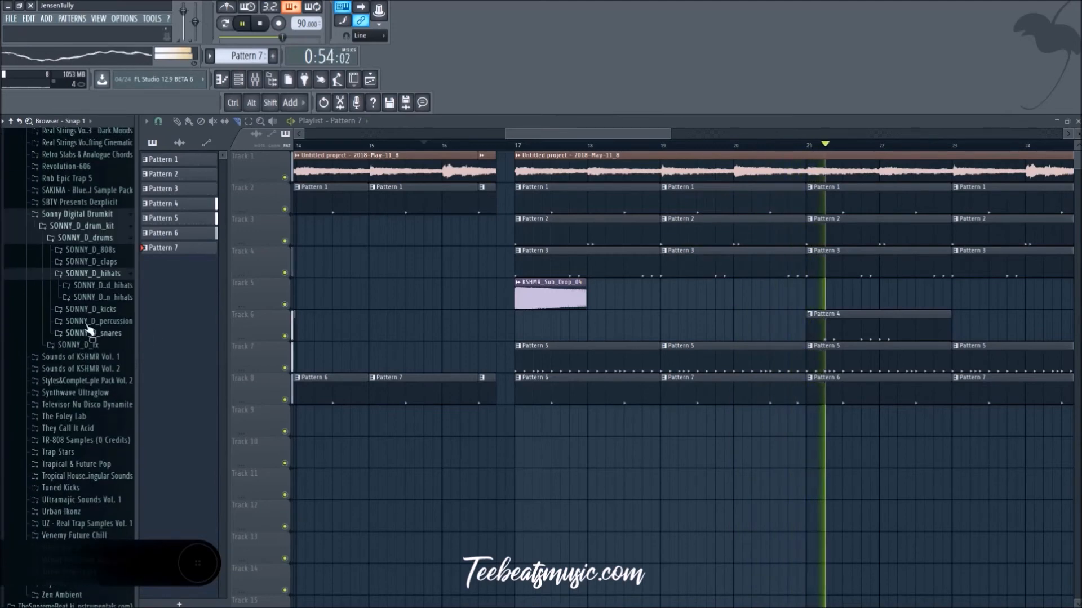
Step: Look through the cymbals in Urban Drum Samples and the 808's and Claps folders of the 1017 BrickSquad Kit
left_click(65, 214)
scroll(61, 327, "down", 2)
left_click(65, 476)
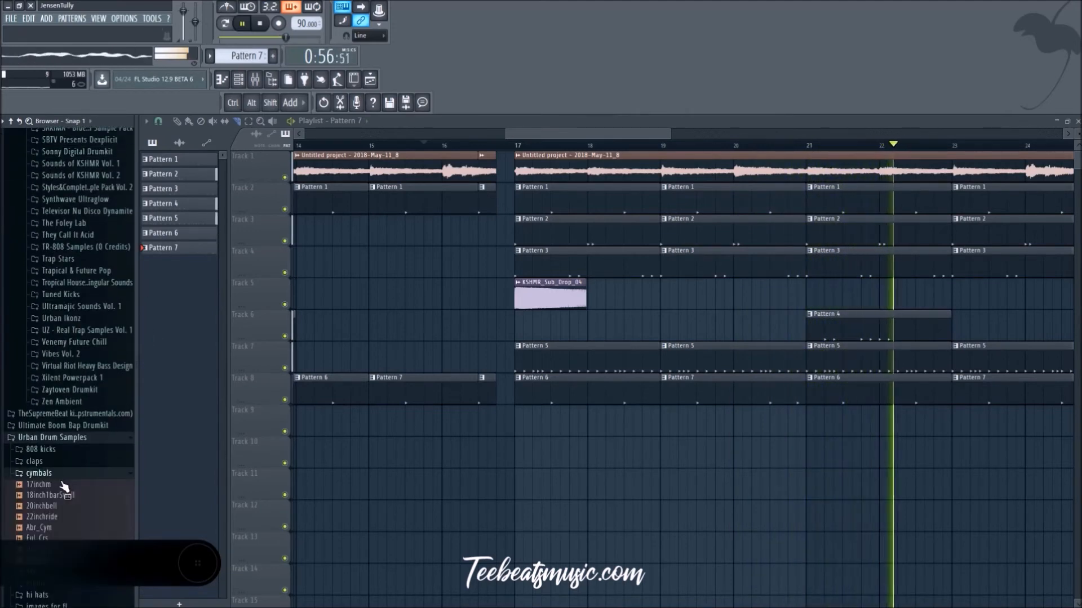
scroll(59, 492, "up", 5)
scroll(57, 484, "up", 20)
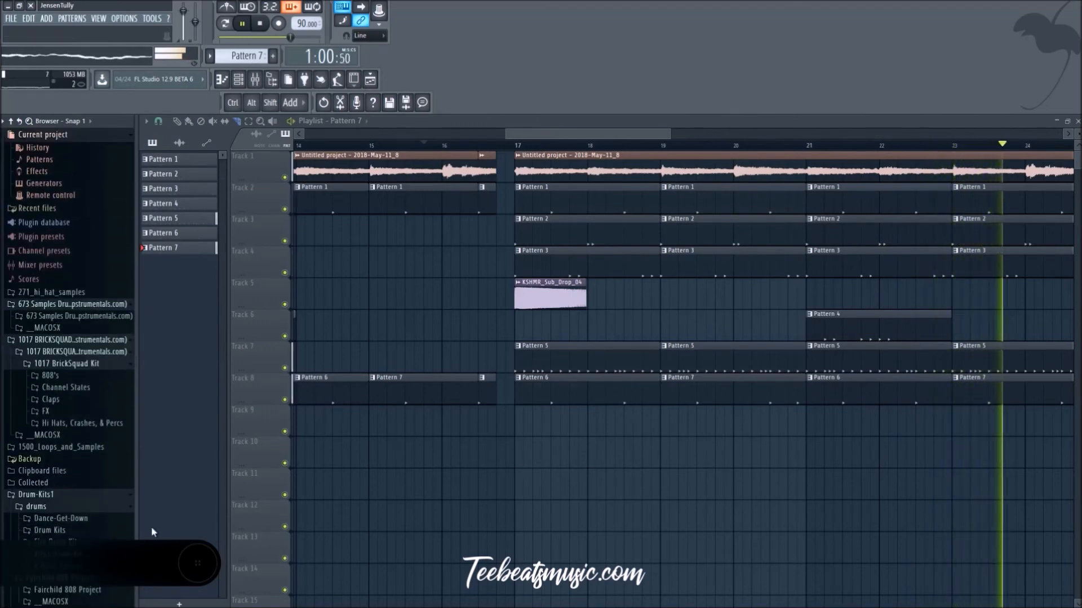
left_click(68, 375)
left_click(77, 378)
left_click(77, 372)
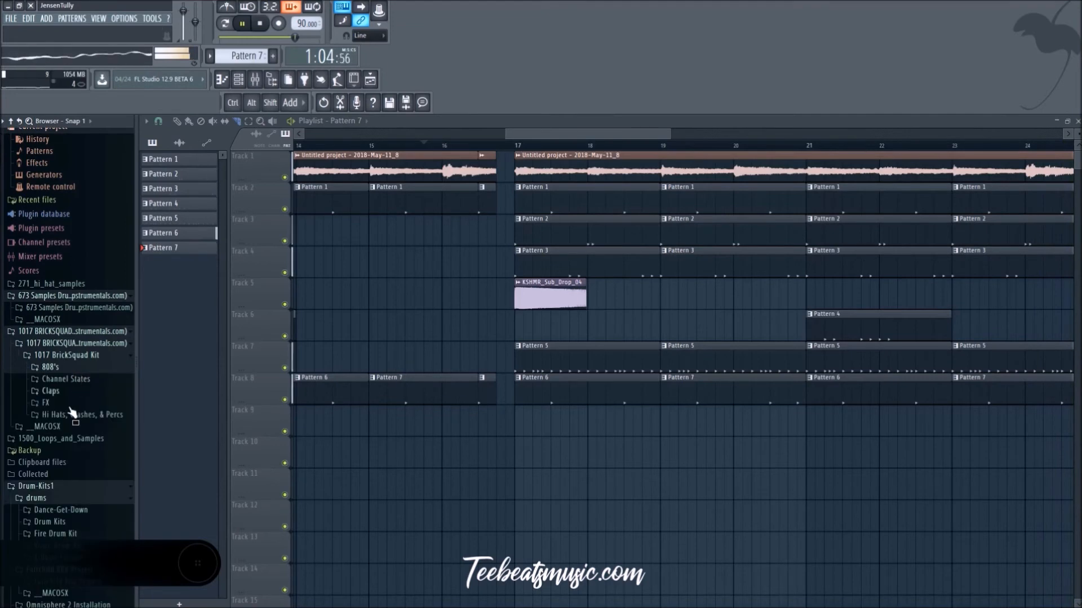
Step: Stop playback, collapse the splice_folder and show the Cymbals samples of ProducerSpot-House-Drums
scroll(75, 396, "down", 5)
scroll(84, 398, "down", 15)
key("space")
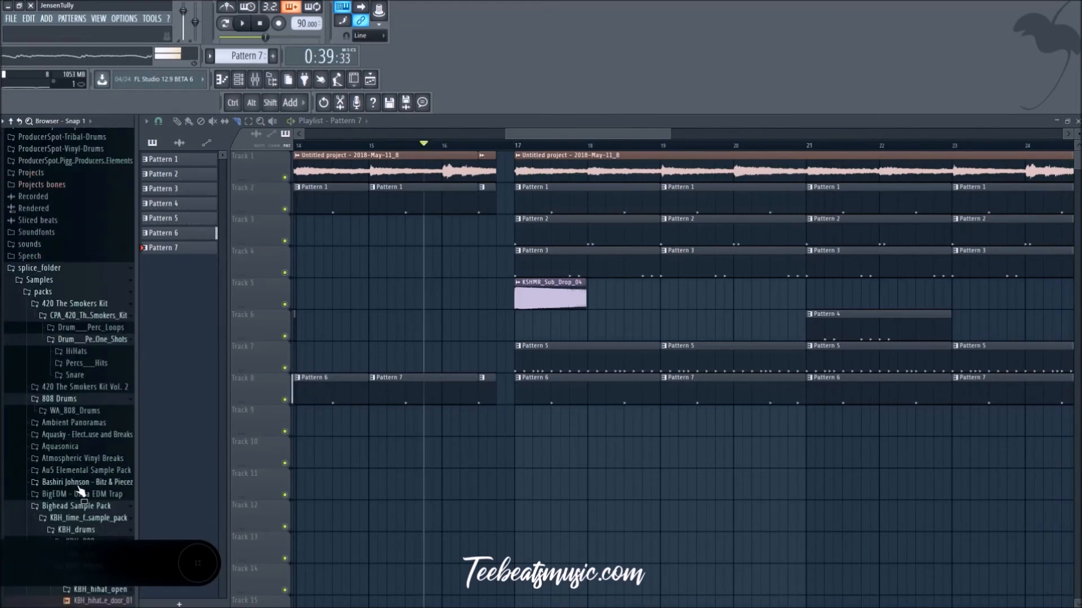
scroll(51, 366, "up", 4)
left_click(40, 337)
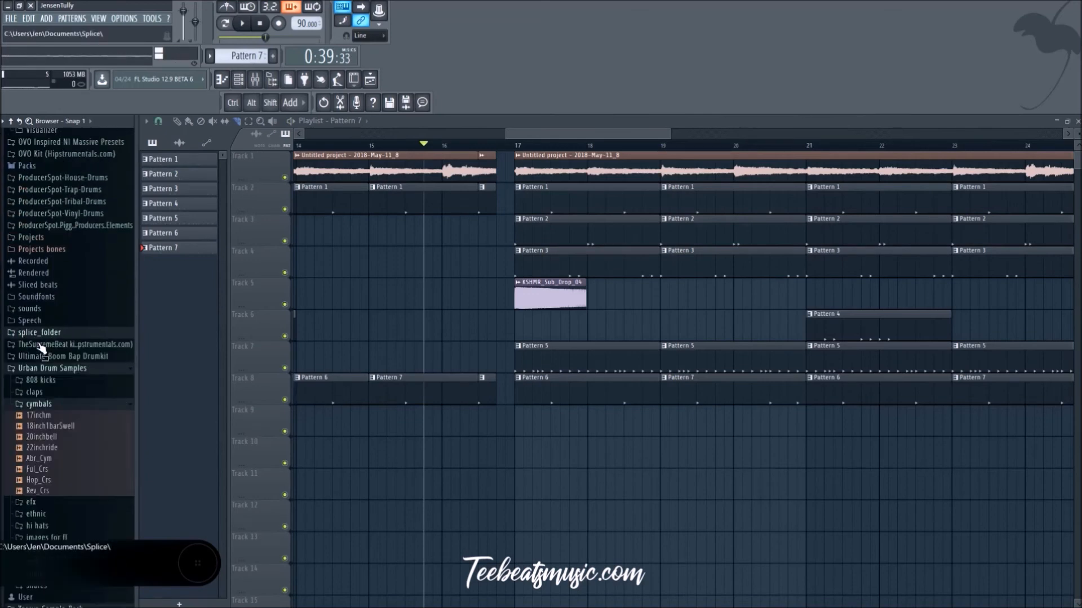
left_click(82, 178)
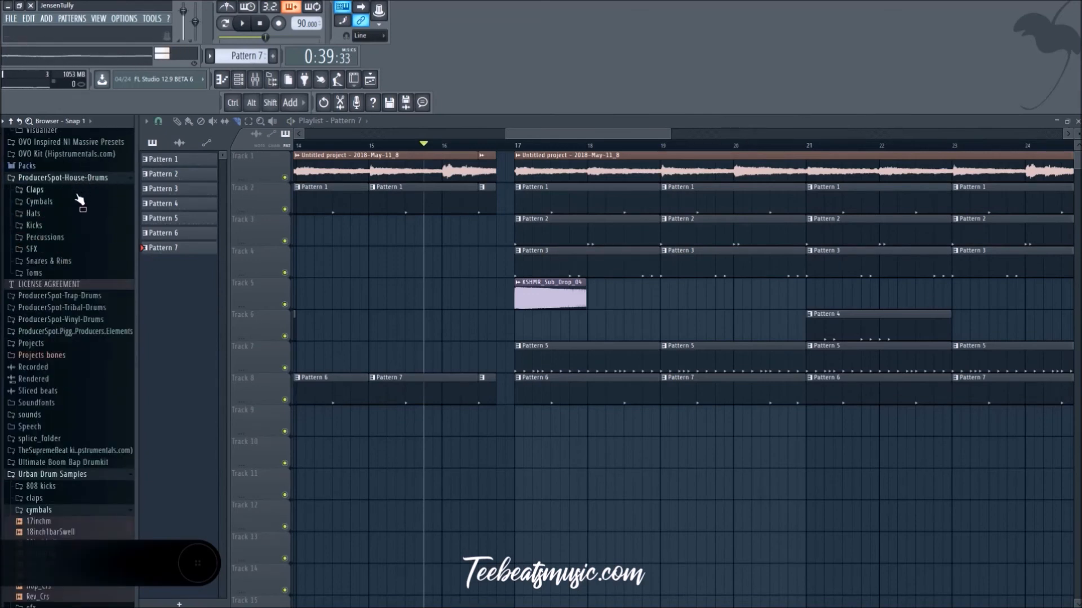
left_click(44, 206)
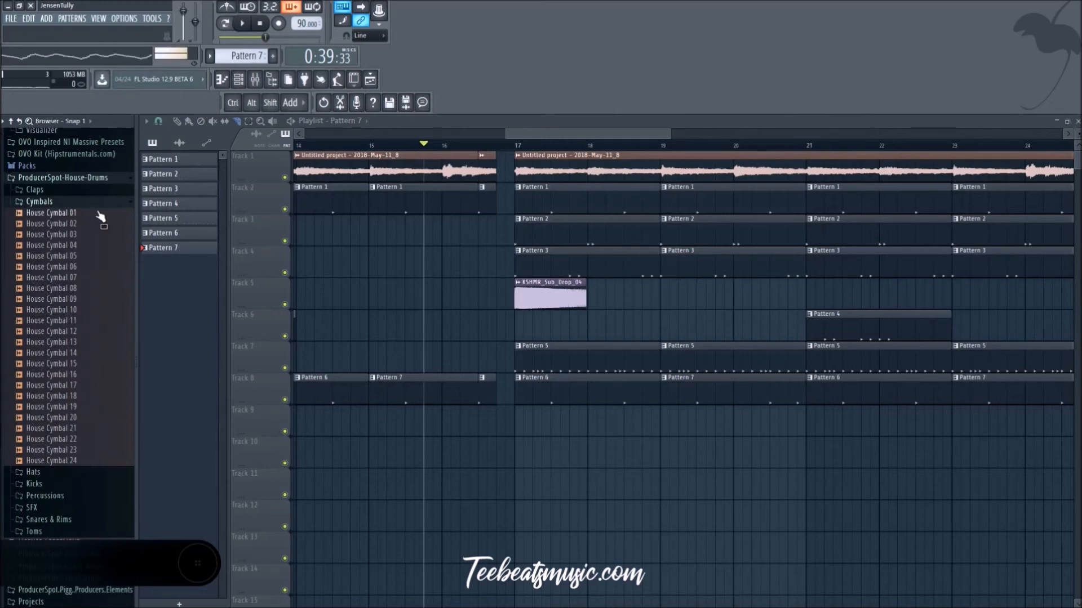
Step: Audition House Cymbal 06 and House Cymbal 05 against the beat and load House Cymbal 05 into a new channel
key("space")
left_click(95, 266)
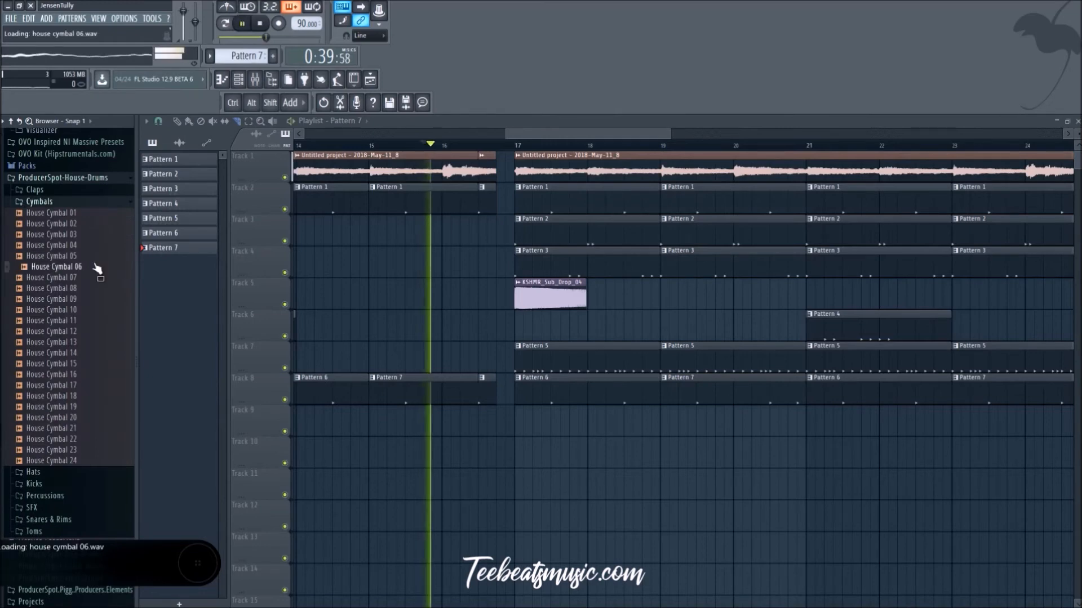
left_click(80, 260)
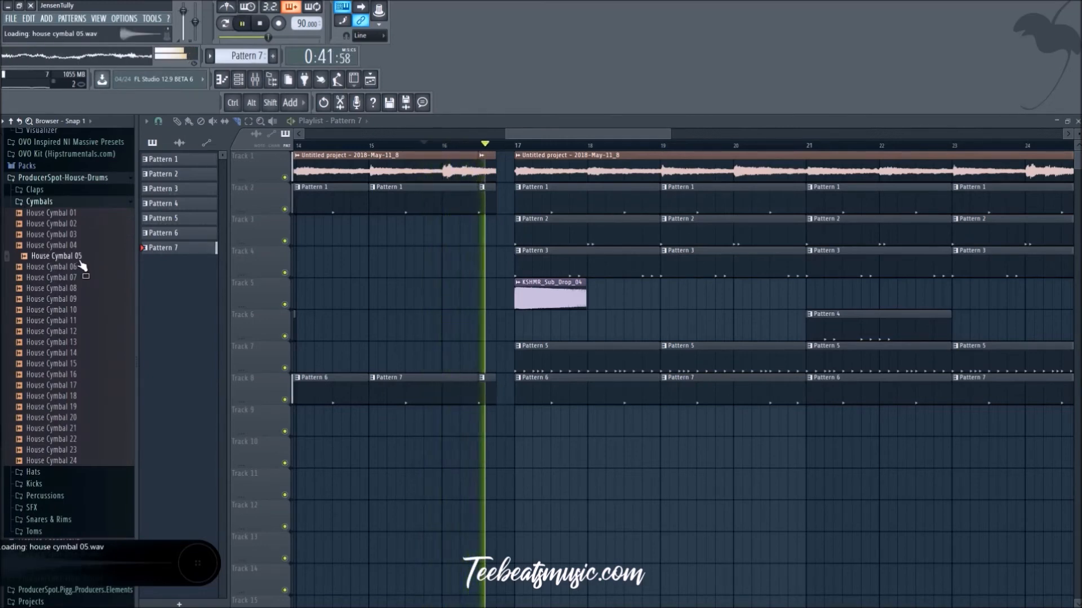
right_click(83, 255)
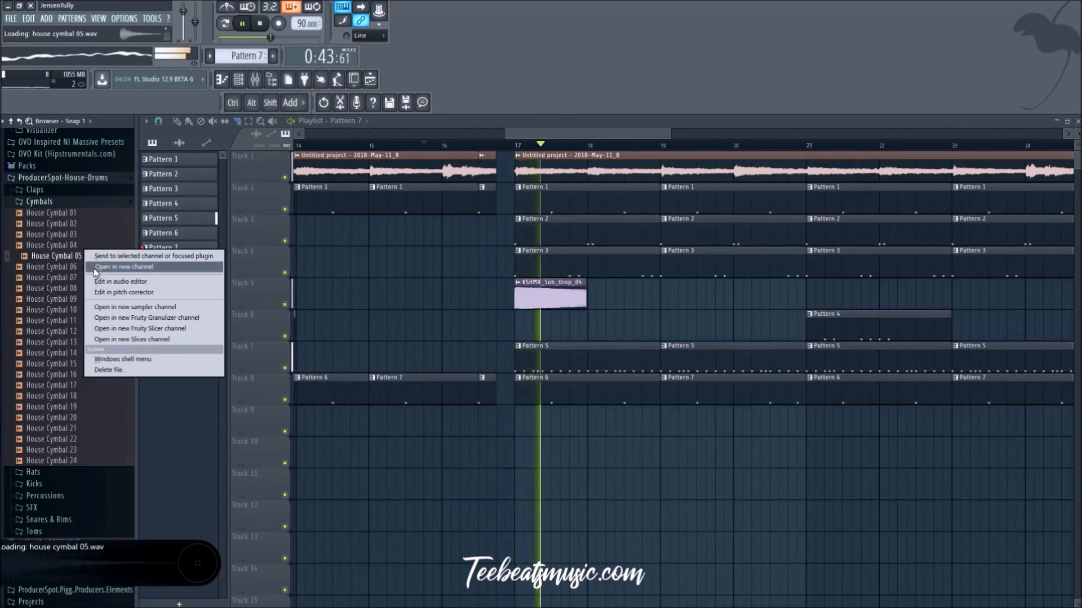
left_click(97, 268)
left_click(561, 277)
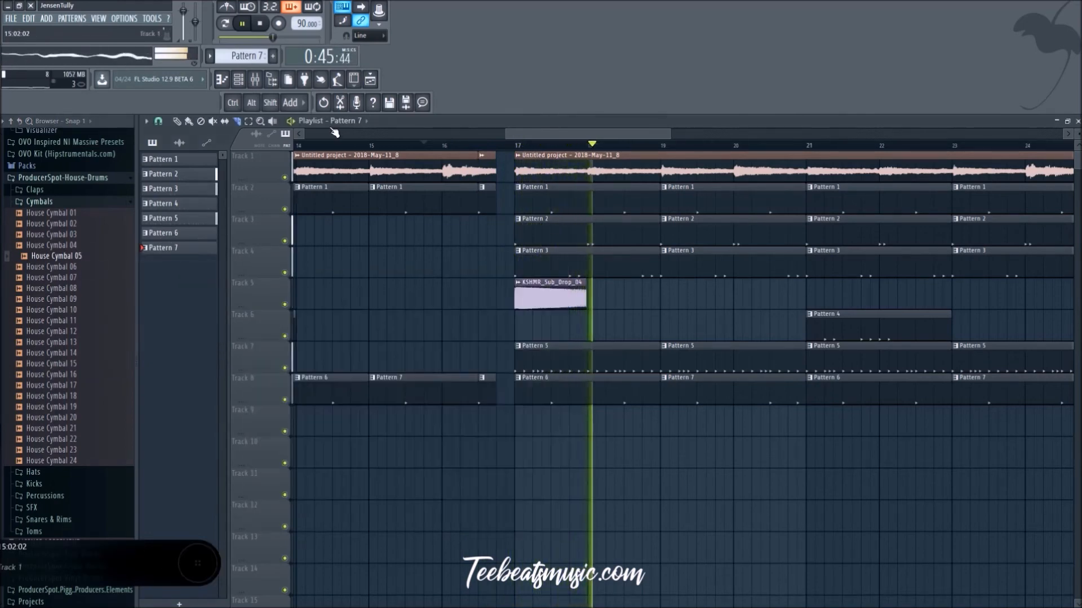
Step: Create a new pattern with a single House Cymbal 05 hit on its first step and stop playback
key("F6")
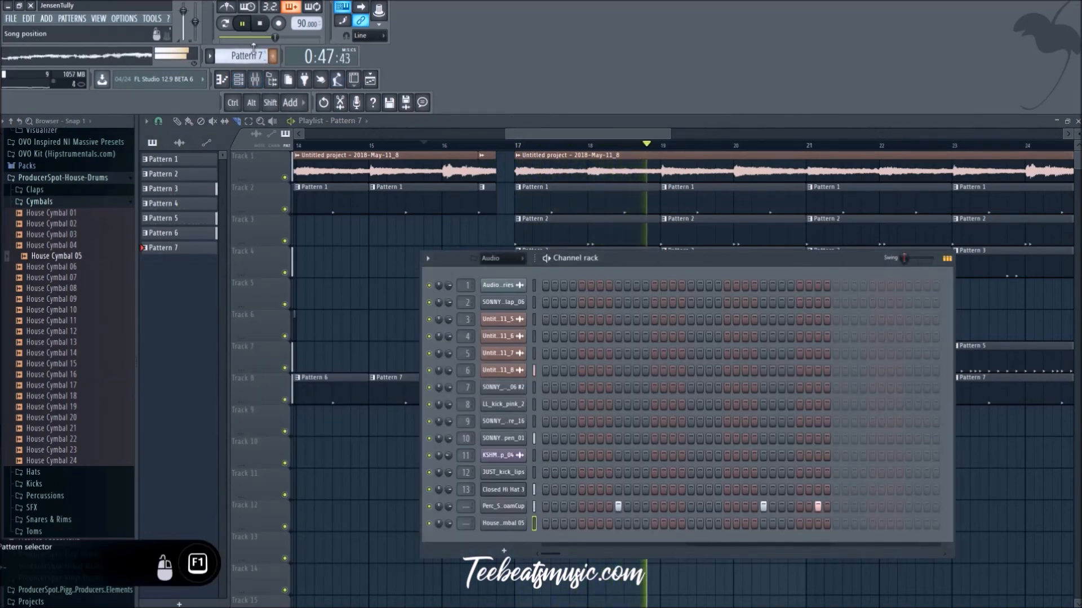
left_click(272, 55)
left_click(546, 524)
key("F6")
key("space")
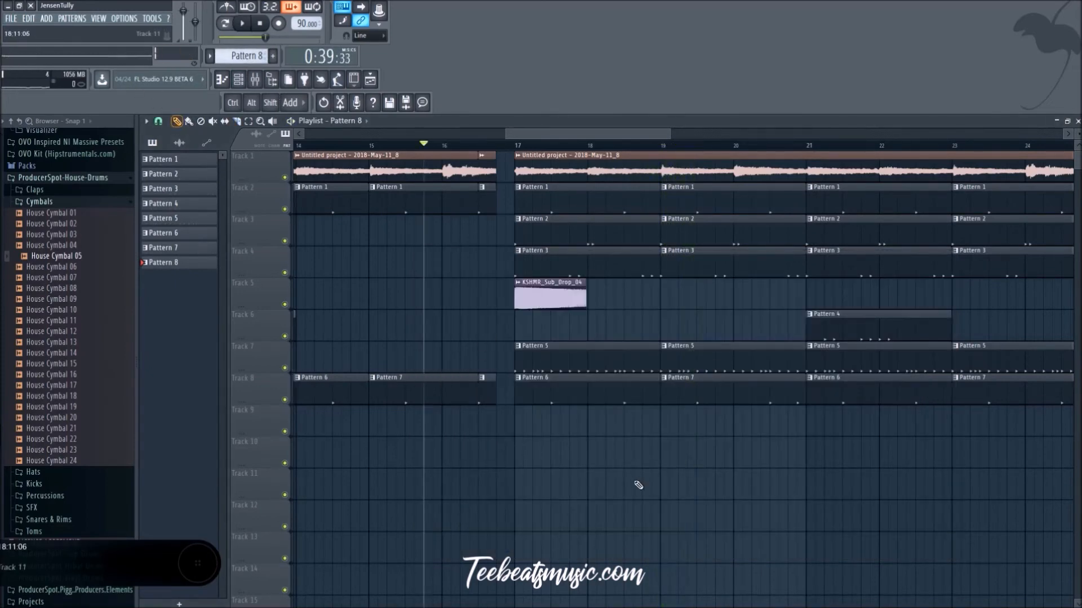
Step: Place the cymbal pattern at bar 17 on Track 9 of the playlist and play the transition
left_click_drag(561, 454, 533, 417)
key("space")
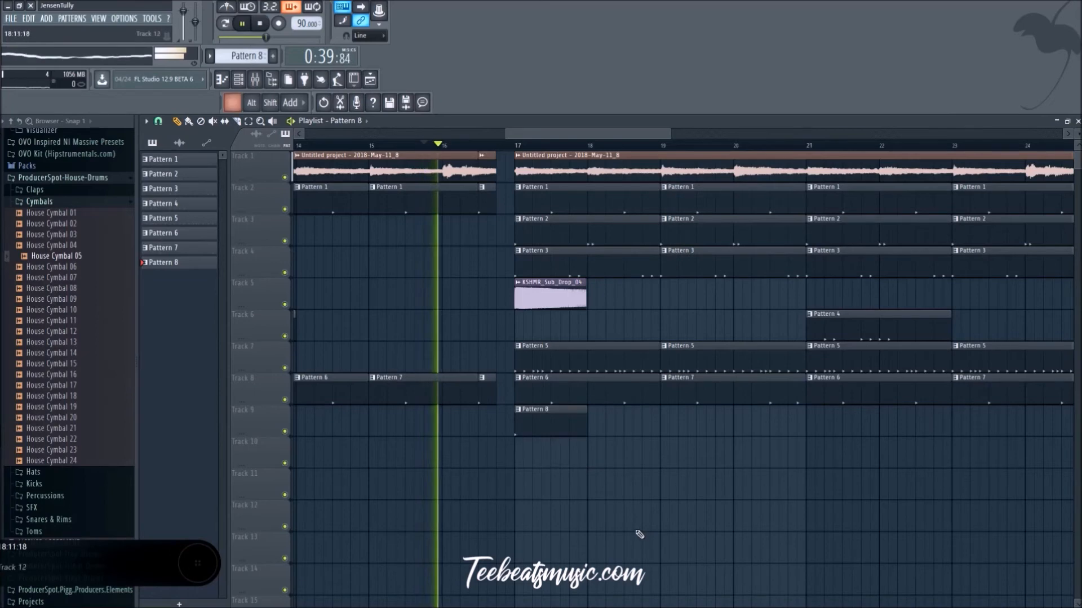
scroll(640, 536, "down", 2)
Step: Show all channels in the channel rack and delete the default Kick, Clap, Hat and Snare channels
key("F6")
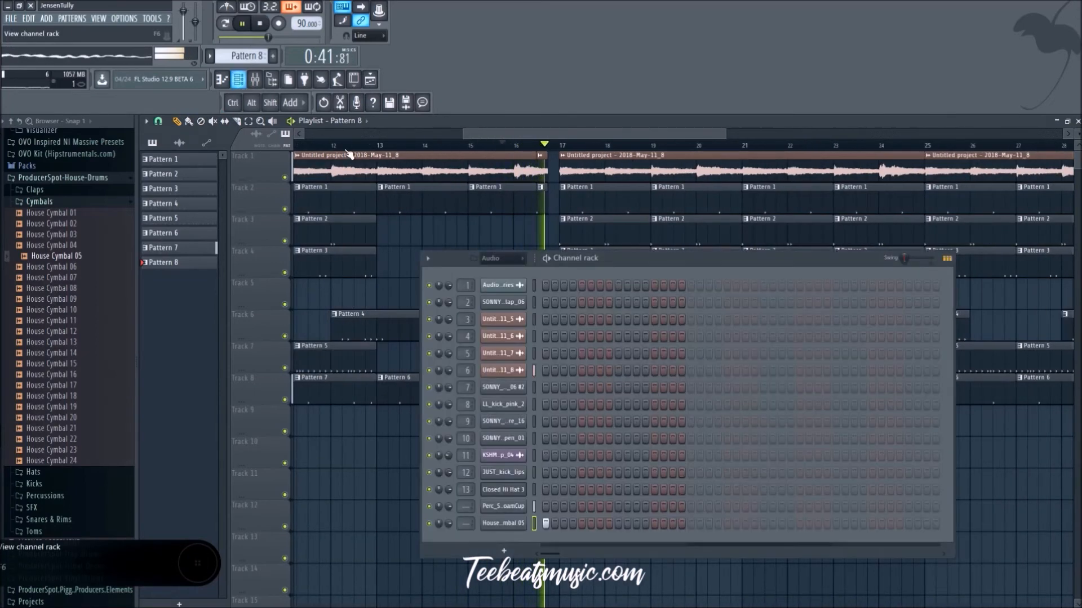
key("space")
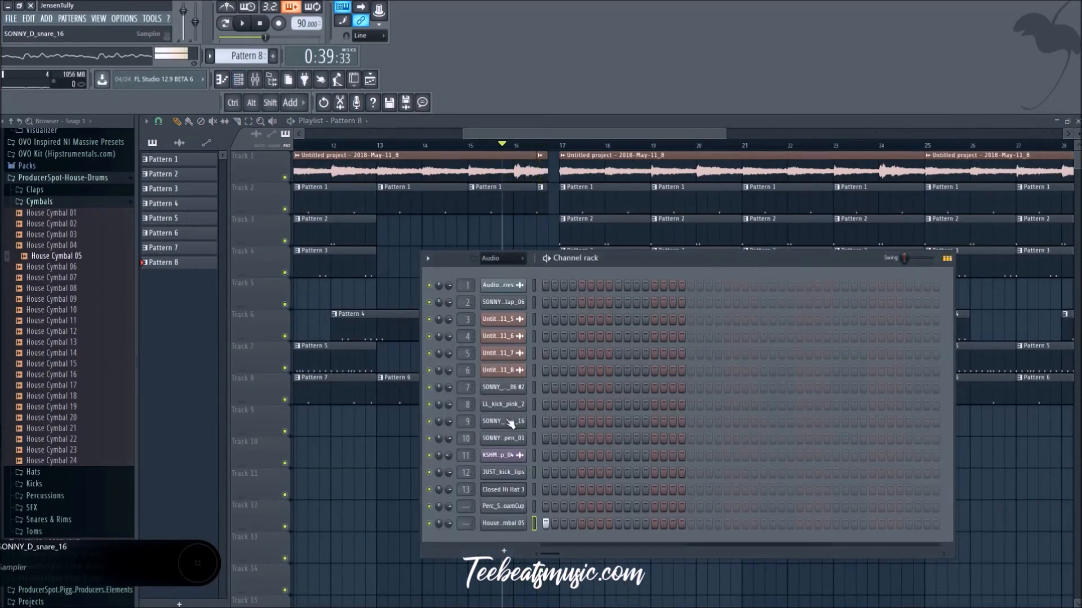
left_click(512, 269)
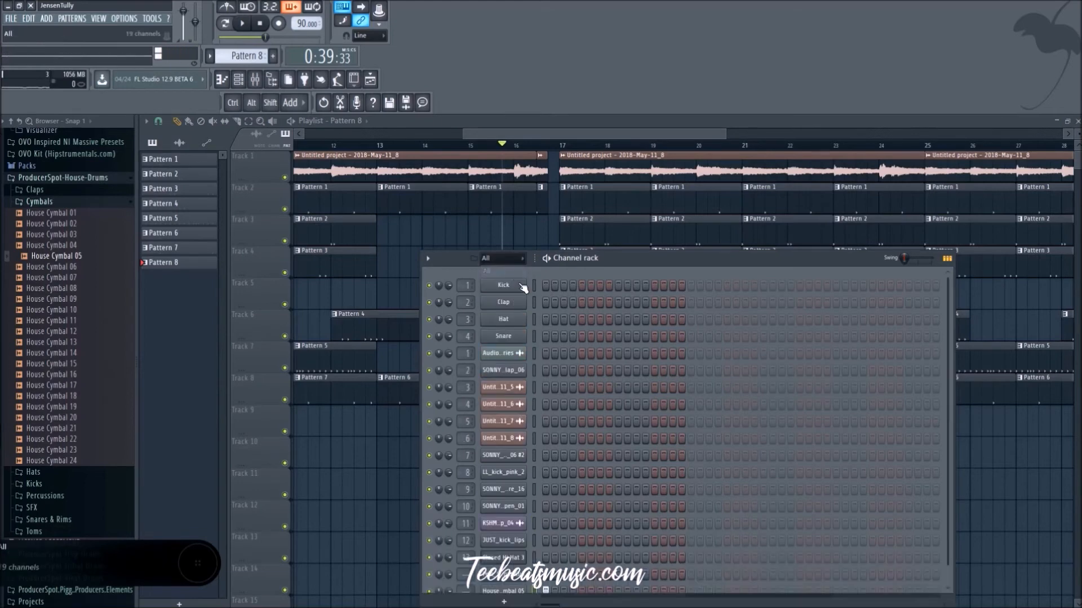
right_click(512, 286)
key("Escape")
right_click(511, 286)
key("d")
right_click(512, 287)
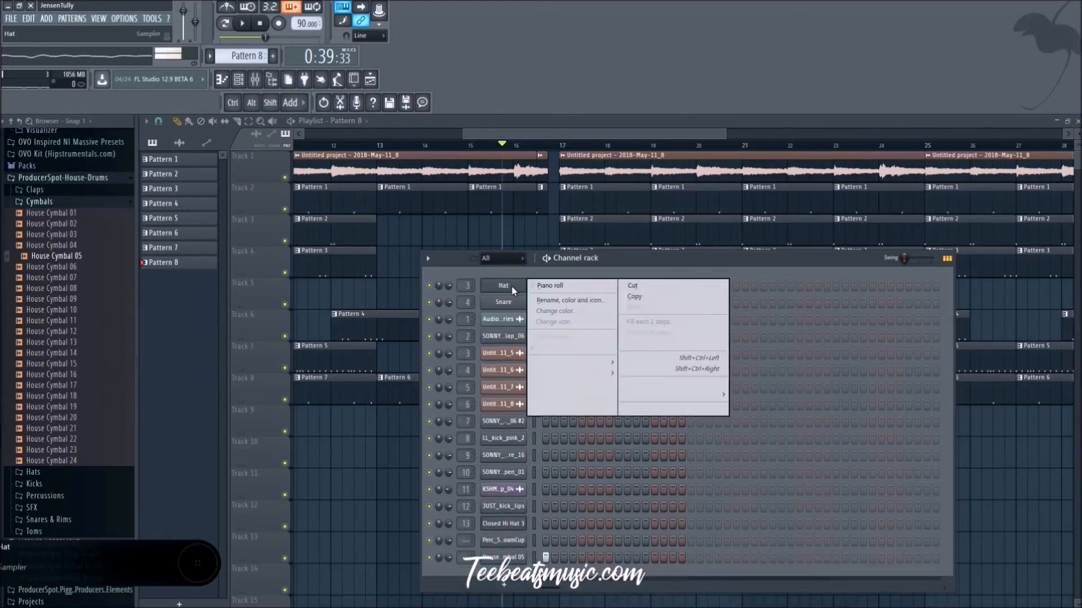
key("d")
right_click(511, 287)
key("d")
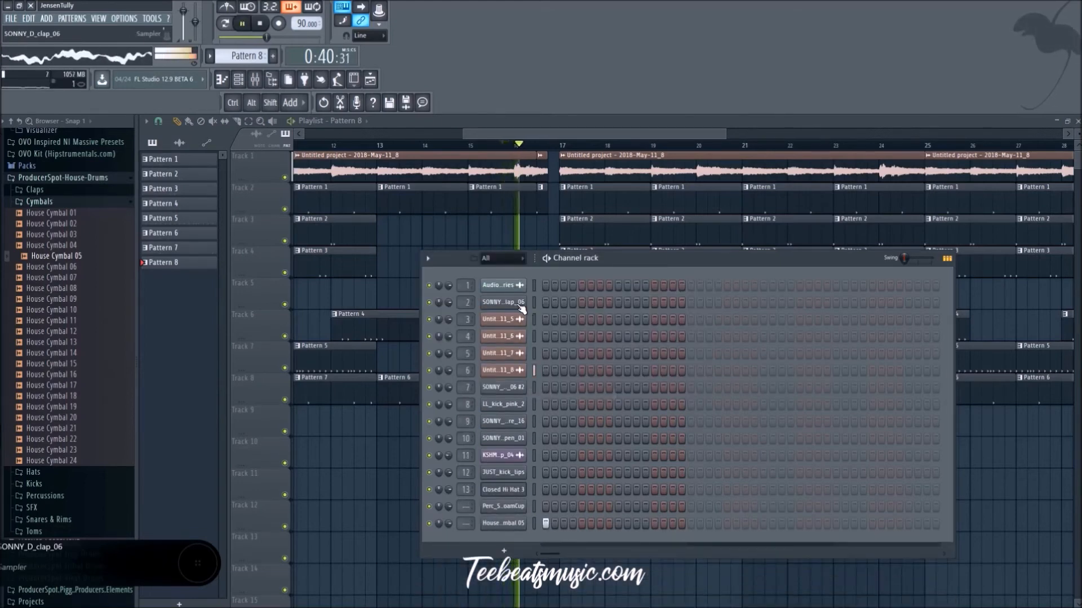
Step: Slightly adjust the fine time shift of the SONNY_D_clap_06 and SONNY_D_clap_06 #2 channels
left_click(522, 308)
left_click(237, 224)
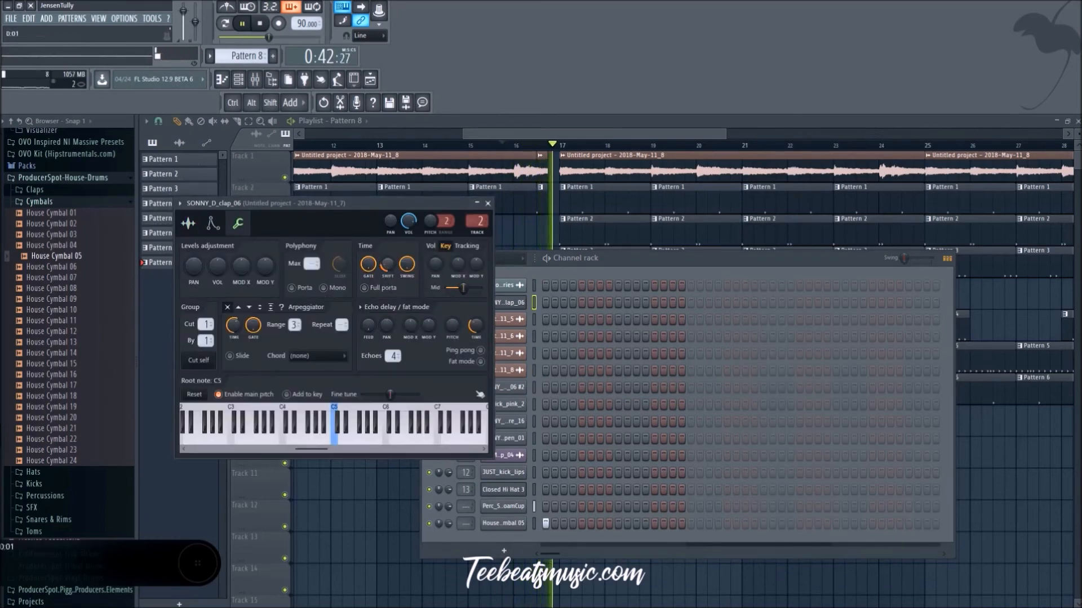
left_click(487, 204)
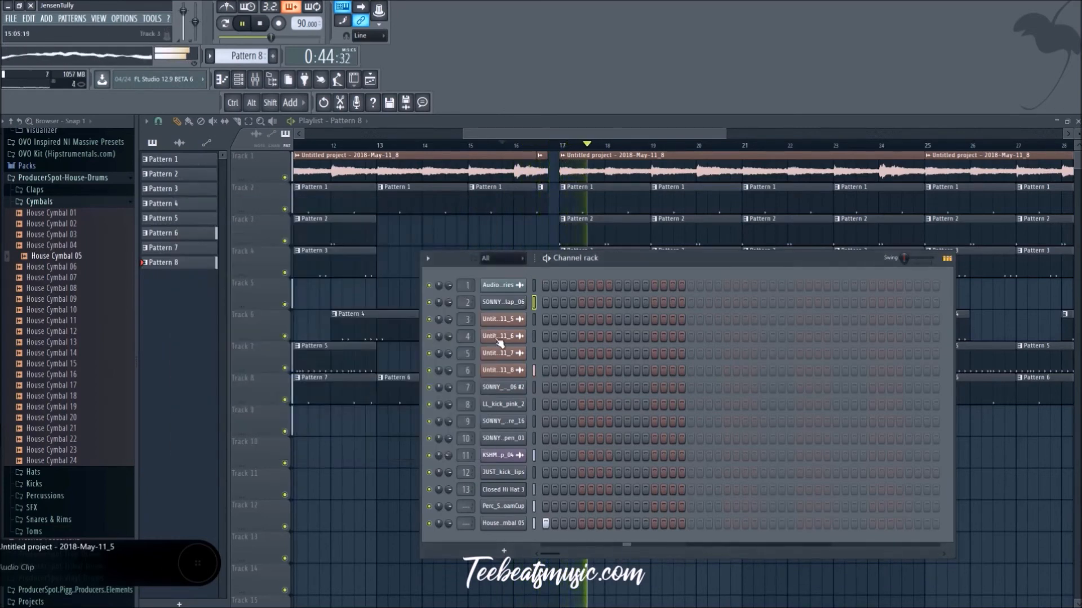
left_click(506, 387)
left_click(311, 296)
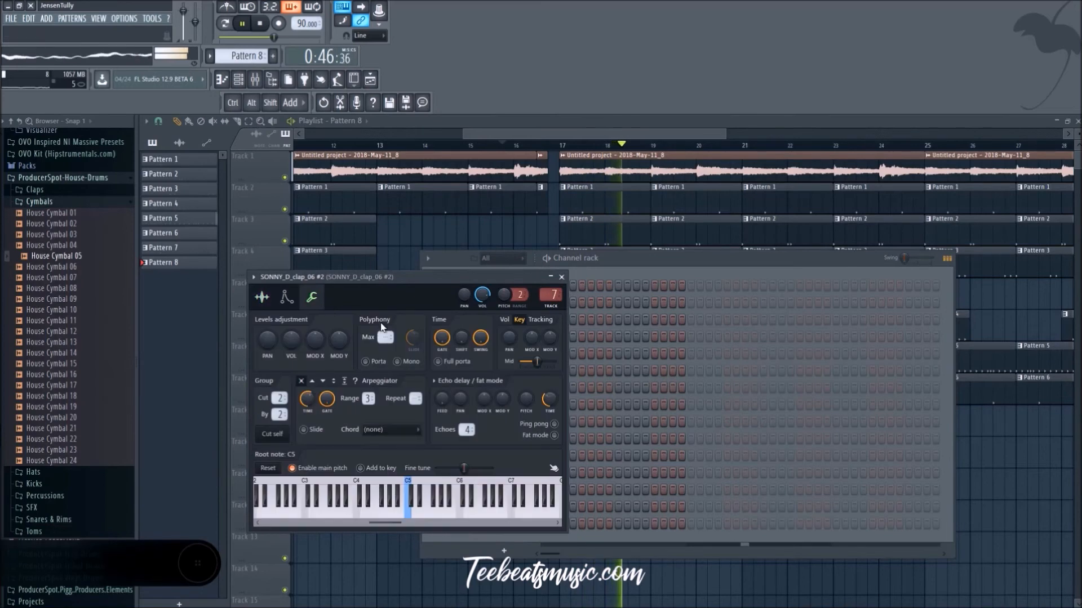
left_click(561, 277)
Step: Slightly adjust the fine time shift of the SONNY_D_snare_16 and SONNY_D_hihat_open_01 channels
left_click(514, 426)
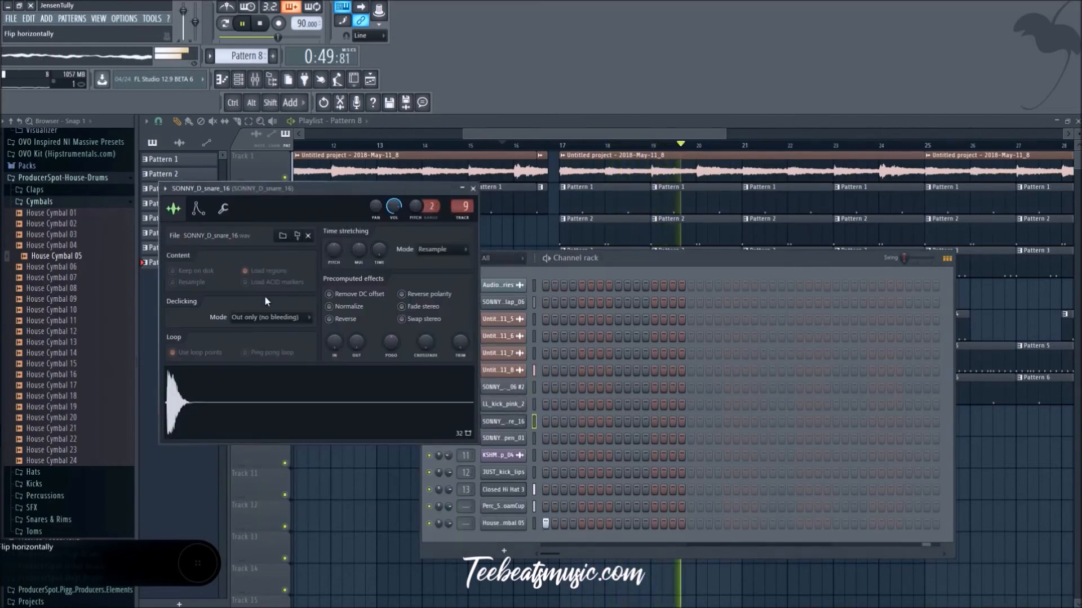
left_click(223, 209)
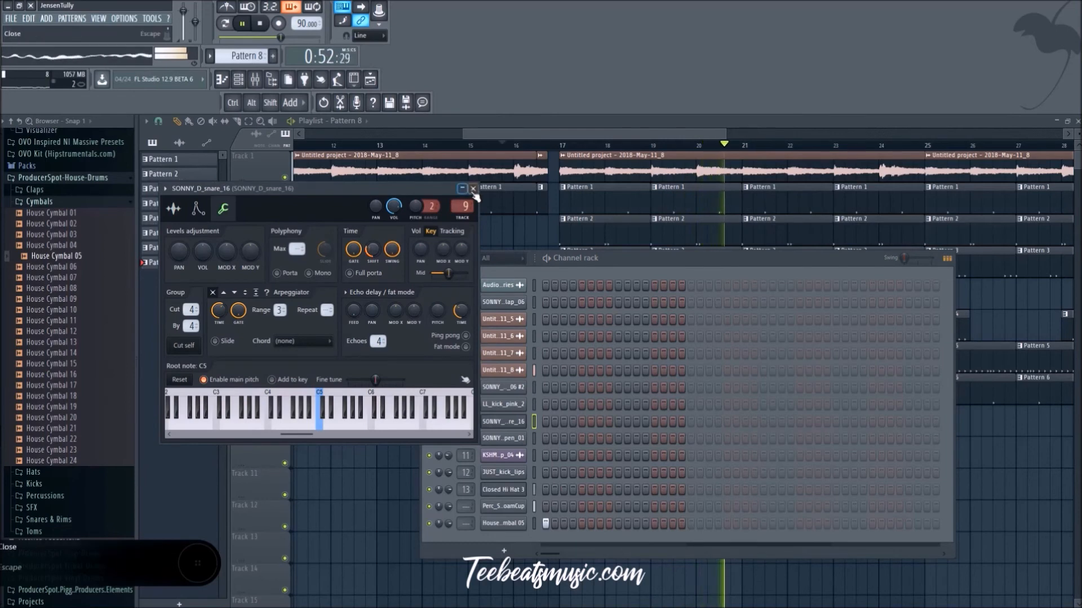
left_click(473, 188)
left_click(505, 439)
left_click(238, 224)
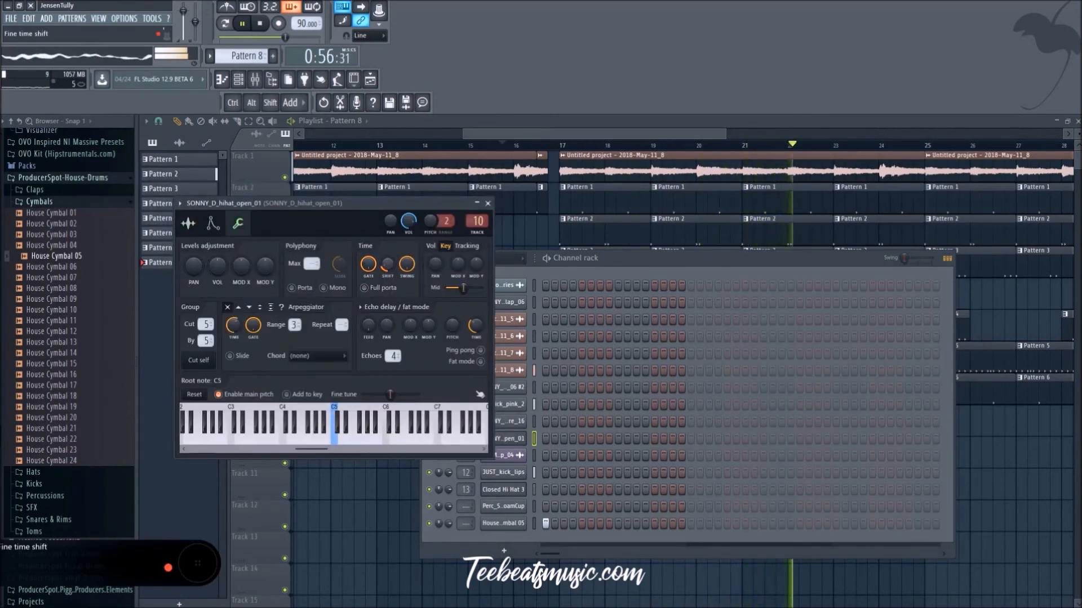
left_click(488, 205)
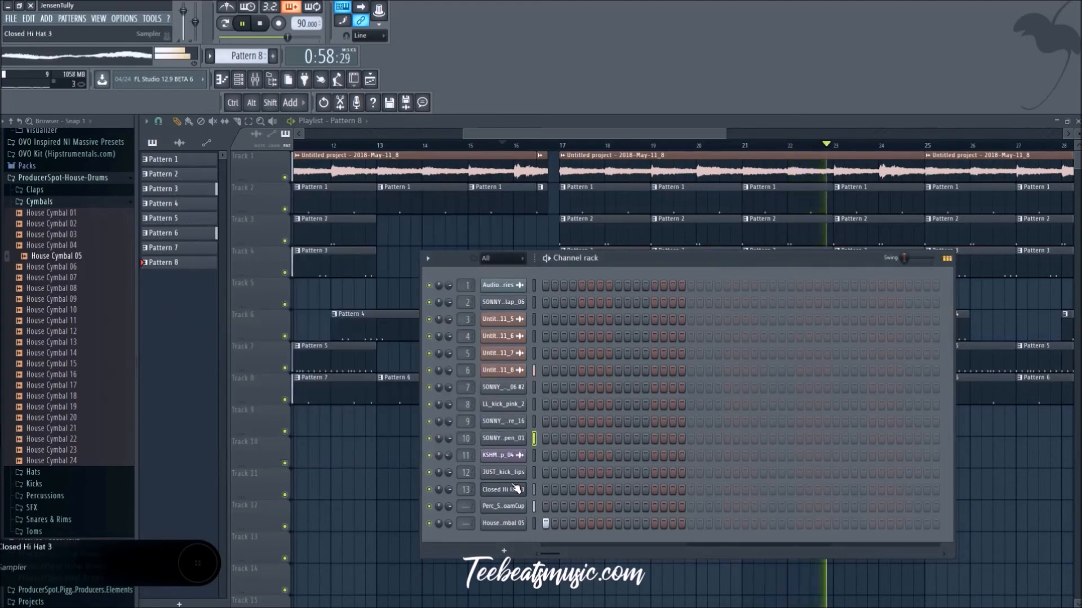
Step: Slightly adjust the fine time shift of the JUST_kick_lips and Closed Hi Hat 3 channels
left_click(507, 472)
left_click(267, 253)
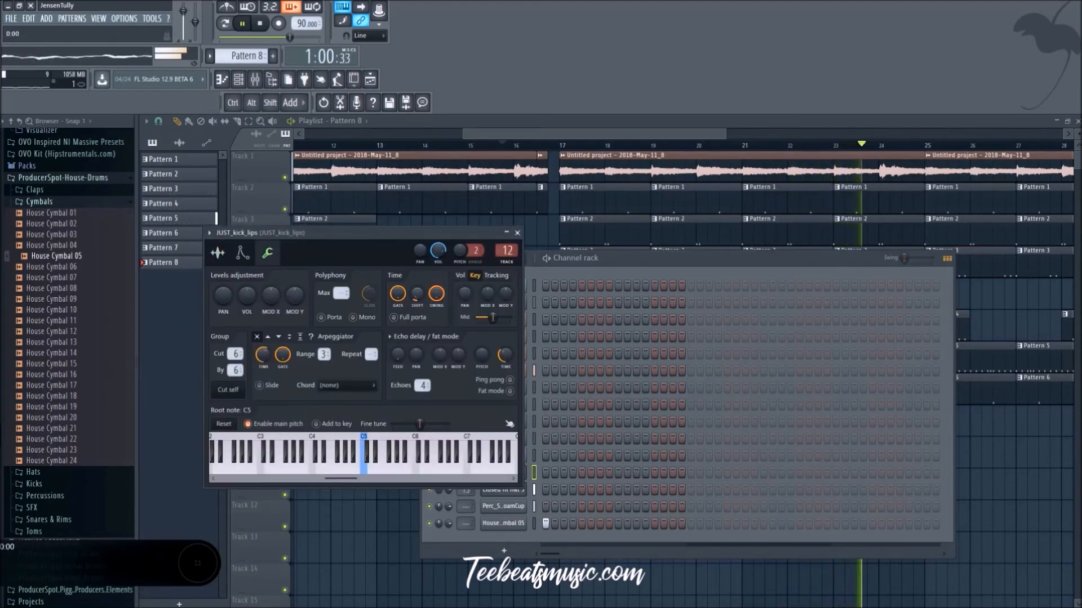
left_click(516, 233)
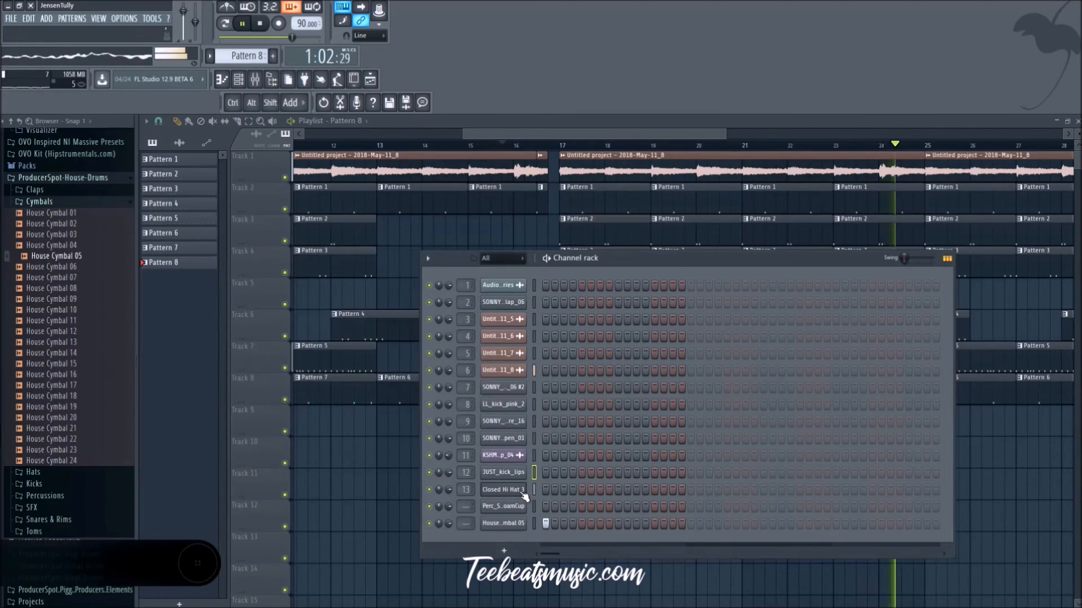
left_click(522, 491)
left_click(284, 270)
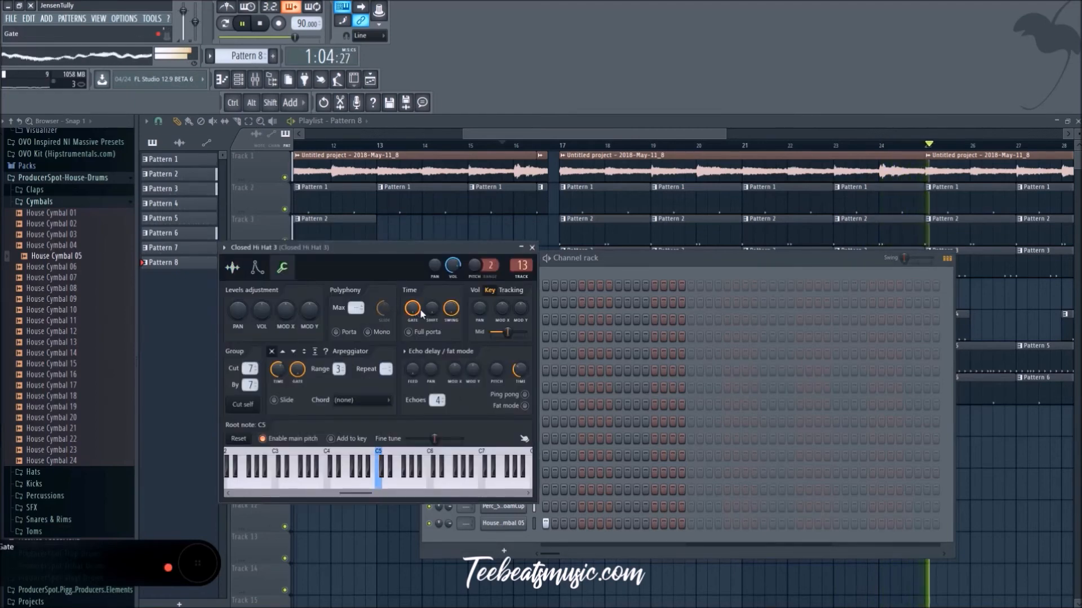
left_click(531, 248)
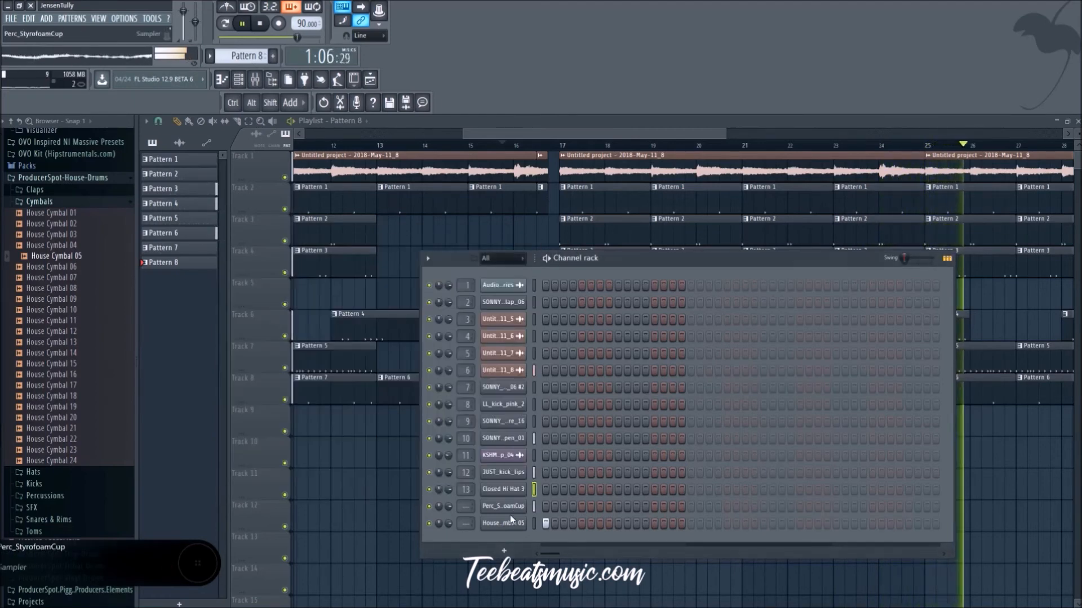
Step: Slightly adjust the fine time shift of the Perc_StyrofoamCup and House Cymbal 05 channels and close the channel rack
left_click(503, 507)
left_click(297, 282)
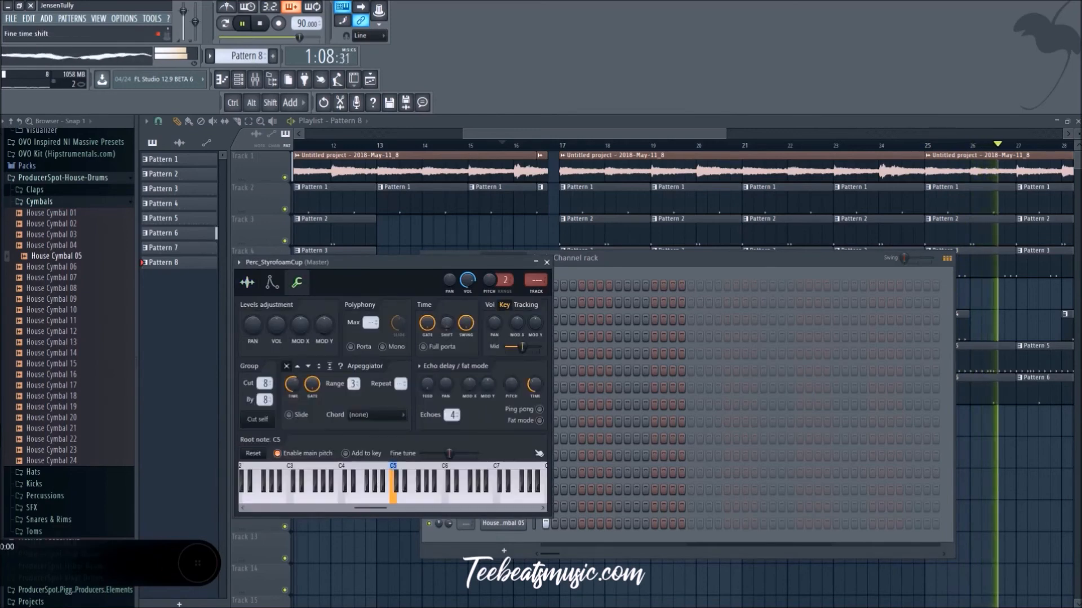
left_click(547, 262)
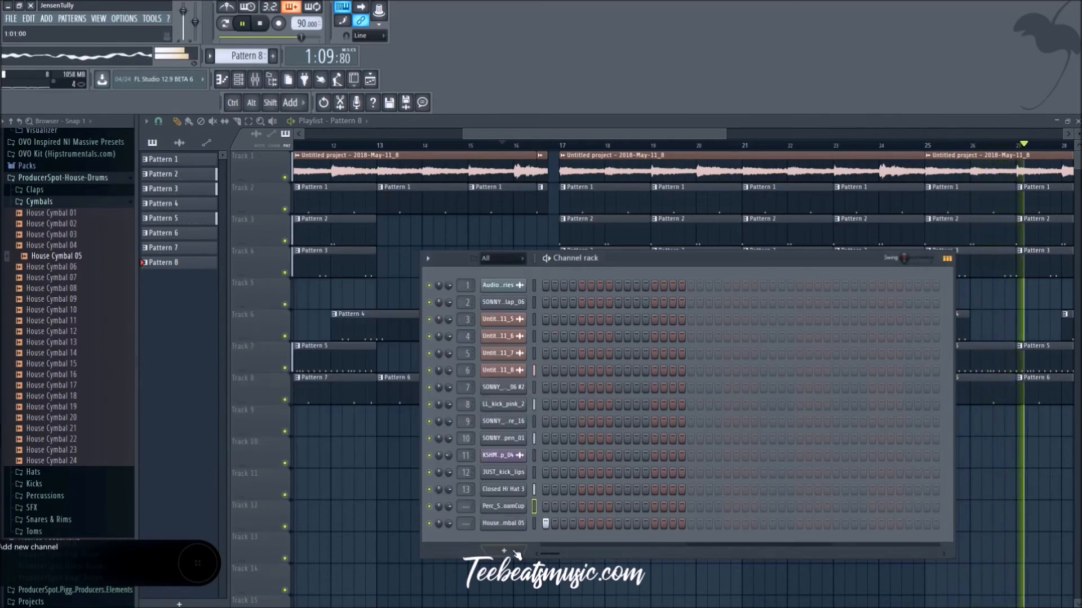
left_click(503, 523)
left_click(312, 296)
left_click_drag(462, 339, 461, 321)
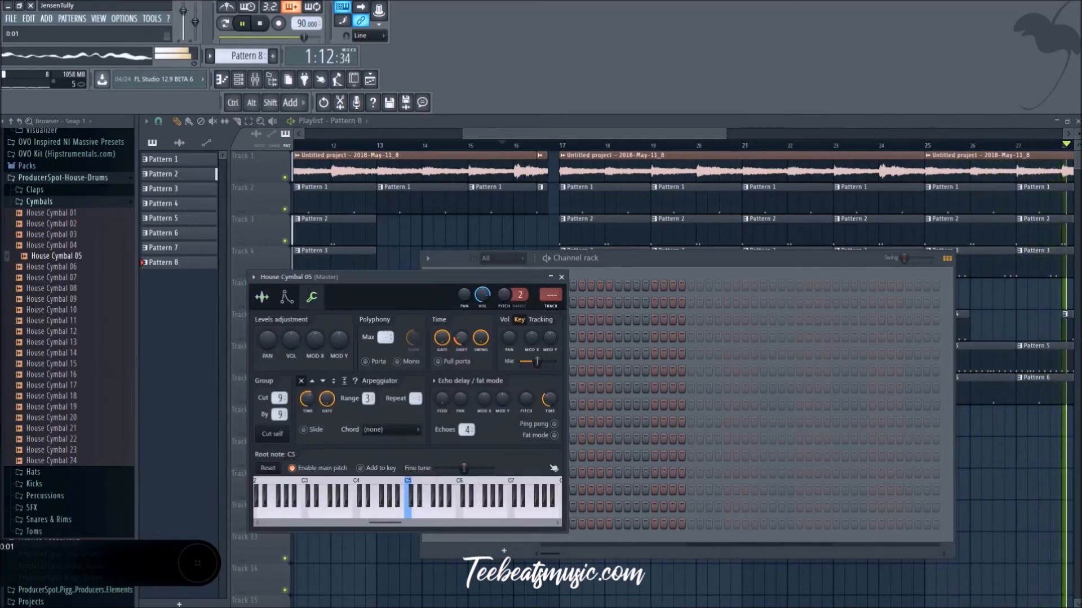
left_click(1000, 553)
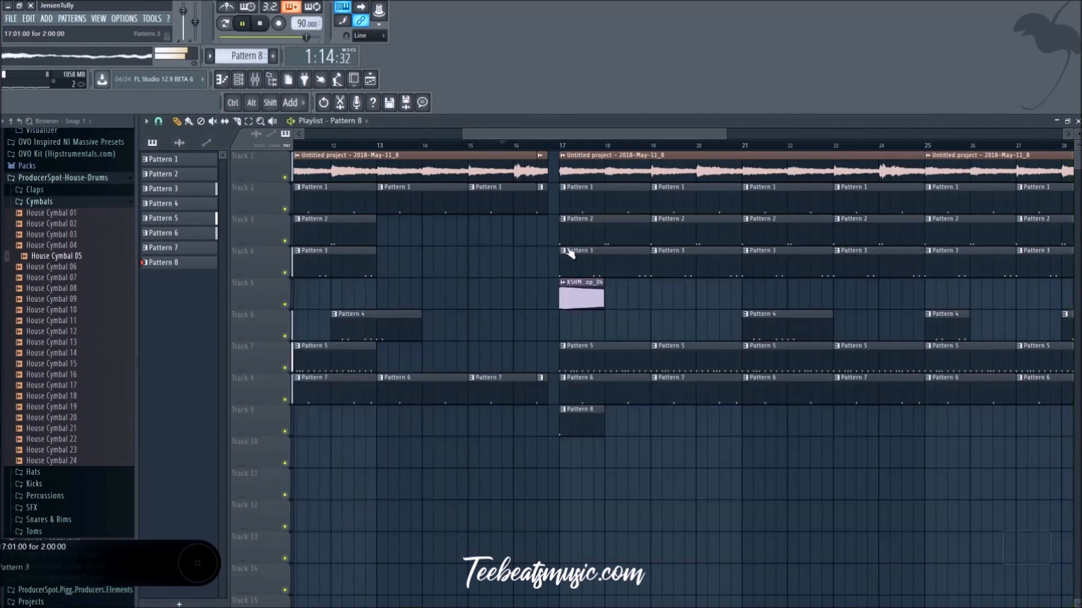
Step: Play the transition into bar 17, set House Cymbal 05's pitch range to 1 and fine-tune its pitch
left_click(542, 146)
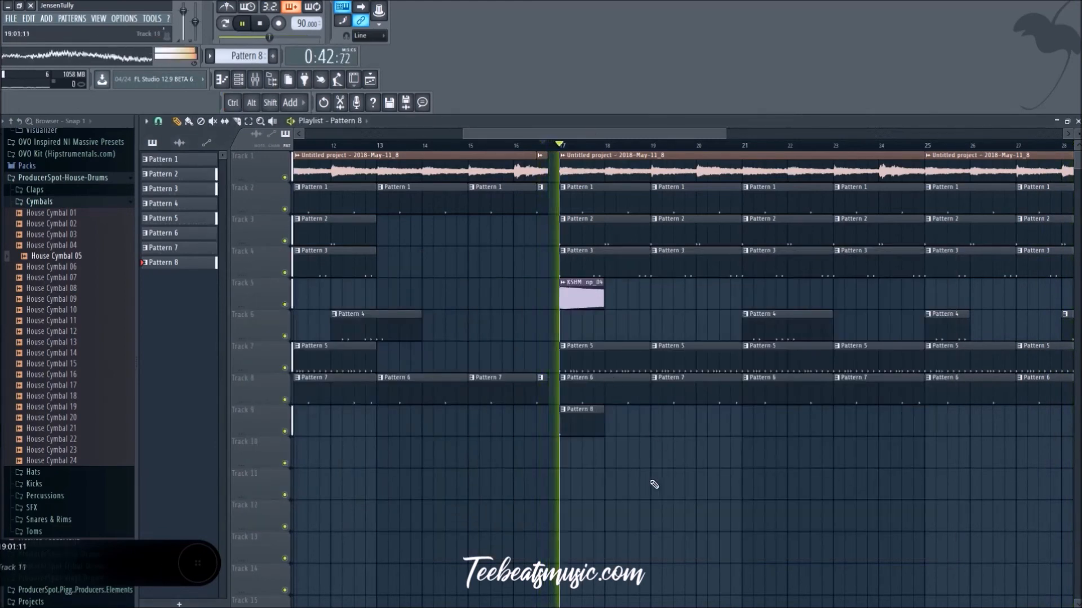
scroll(576, 483, "down", 4, "ctrl")
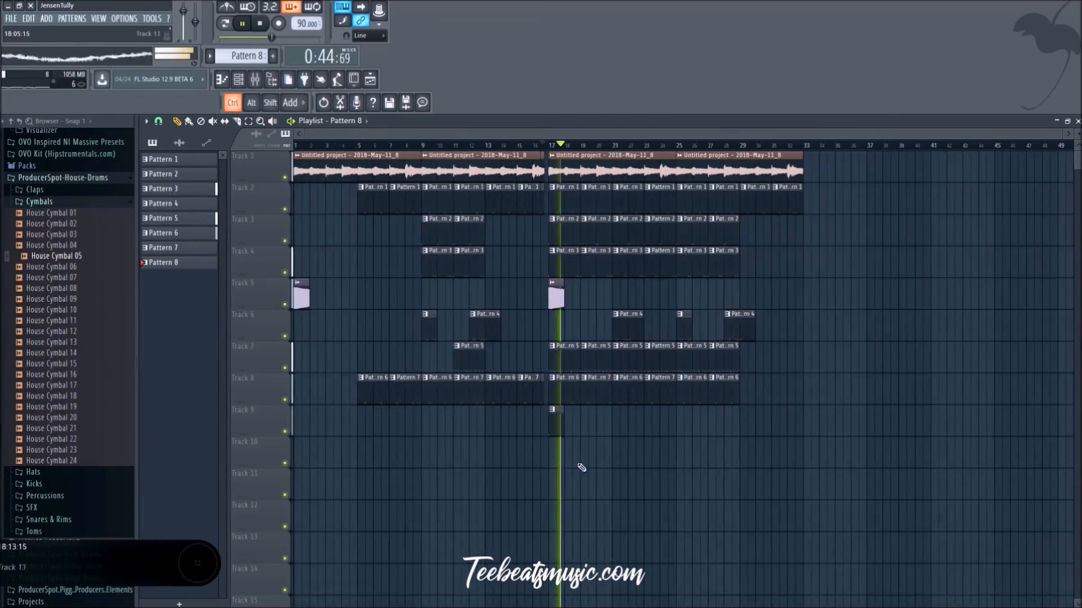
key("space")
scroll(558, 428, "up", 1, "ctrl")
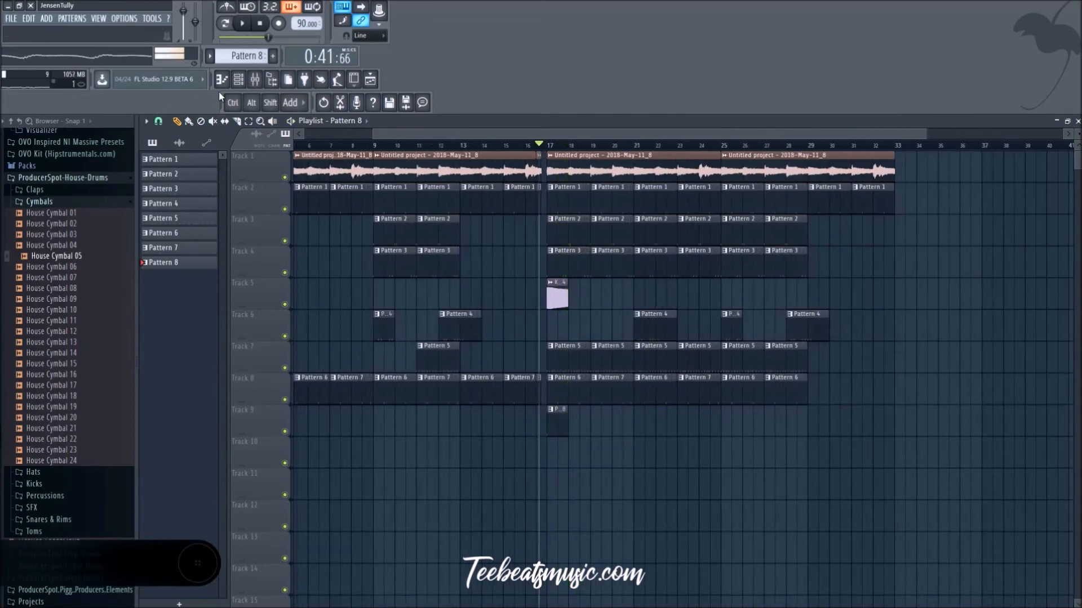
left_click(240, 84)
left_click(500, 524)
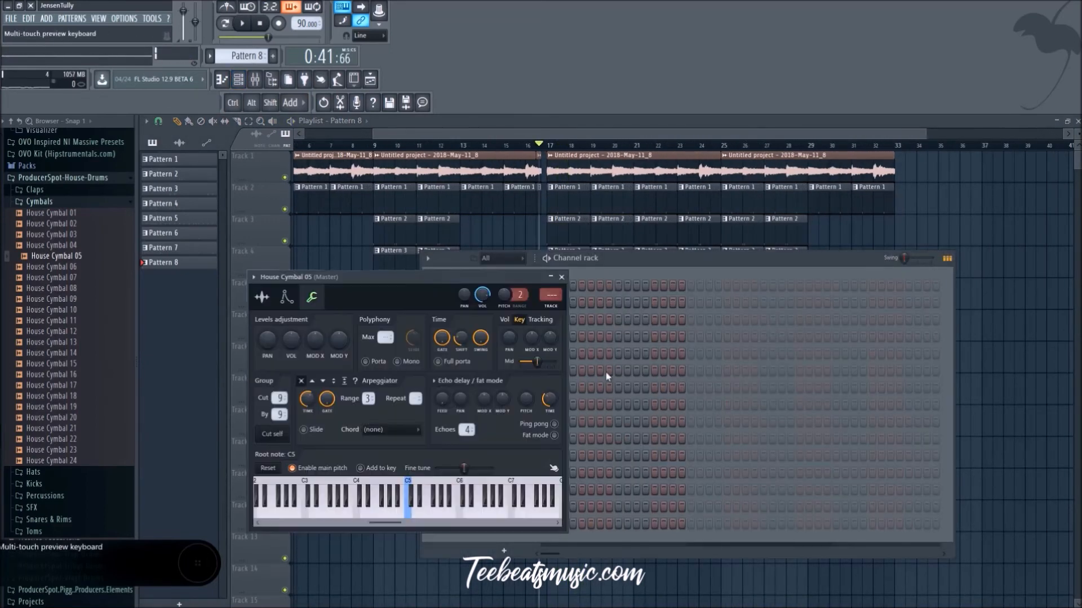
left_click_drag(510, 304, 511, 295)
key("space")
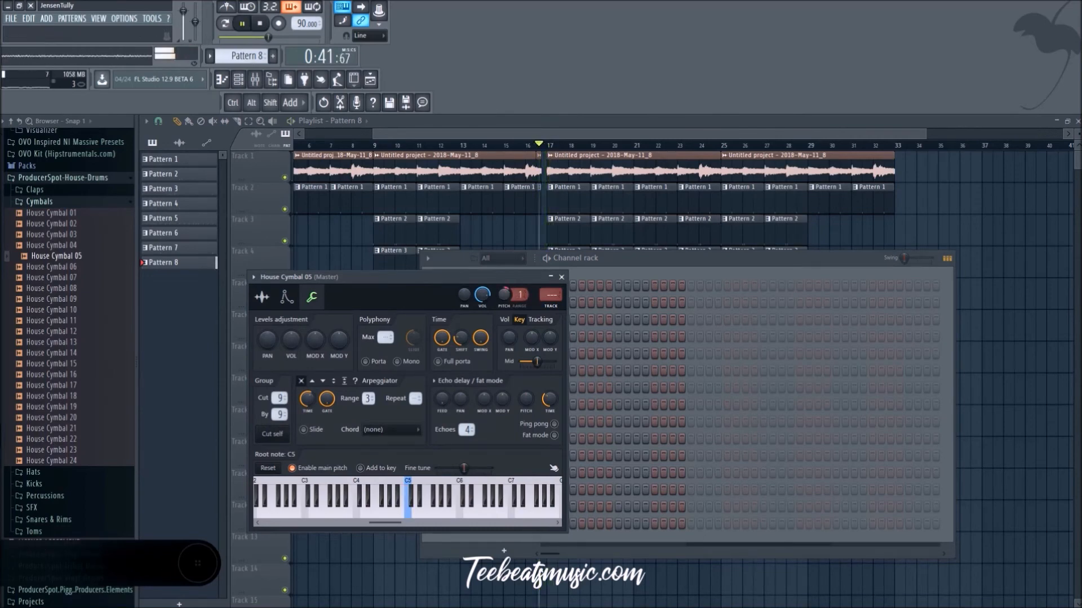
key("space")
key("space")
left_click_drag(507, 300, 507, 292)
left_click(561, 277)
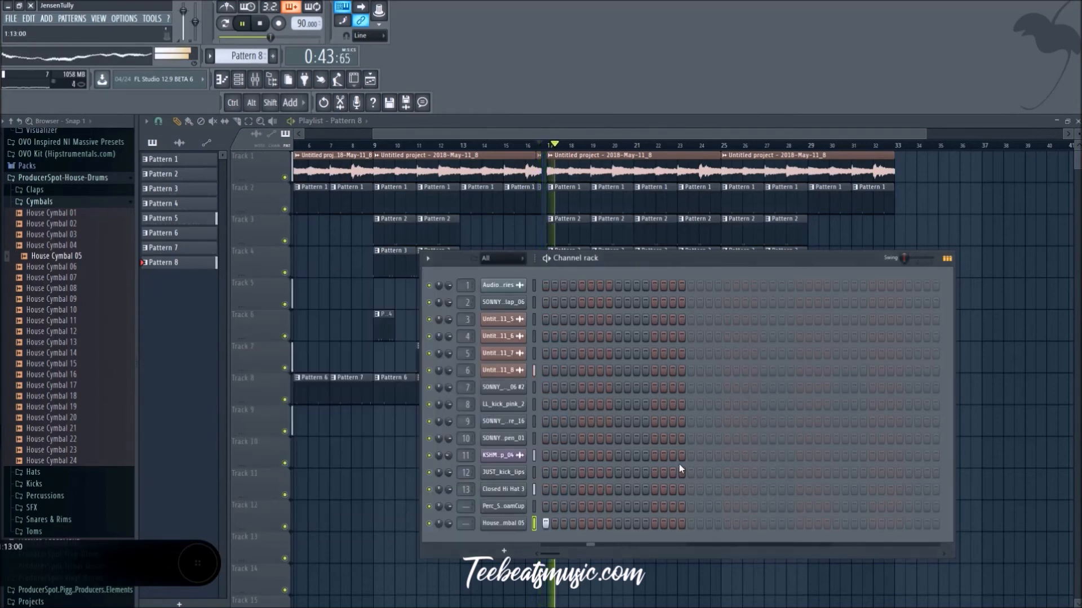
Step: Copy the Pattern 8 cymbal clip from bar 17 to bar 21 on Track 9
key("F6")
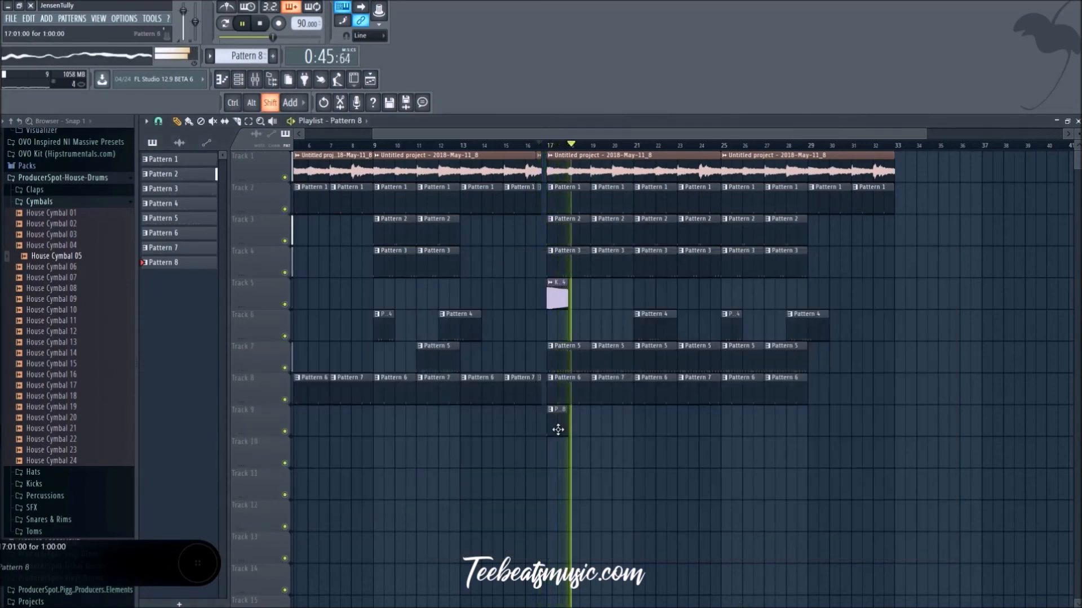
left_click_drag(634, 431, 644, 430)
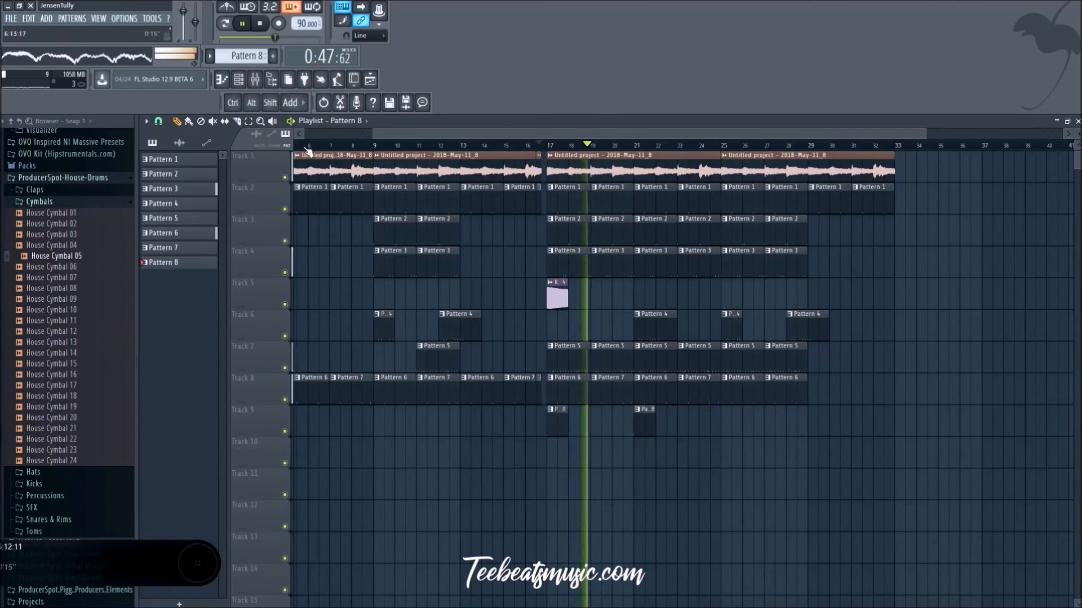
Step: Lower the SONNY_D_hihat_open_01 mixer level to 49% (-13.1 dB) and route the House Cymbal 05 channel to mixer track 14
left_click(254, 81)
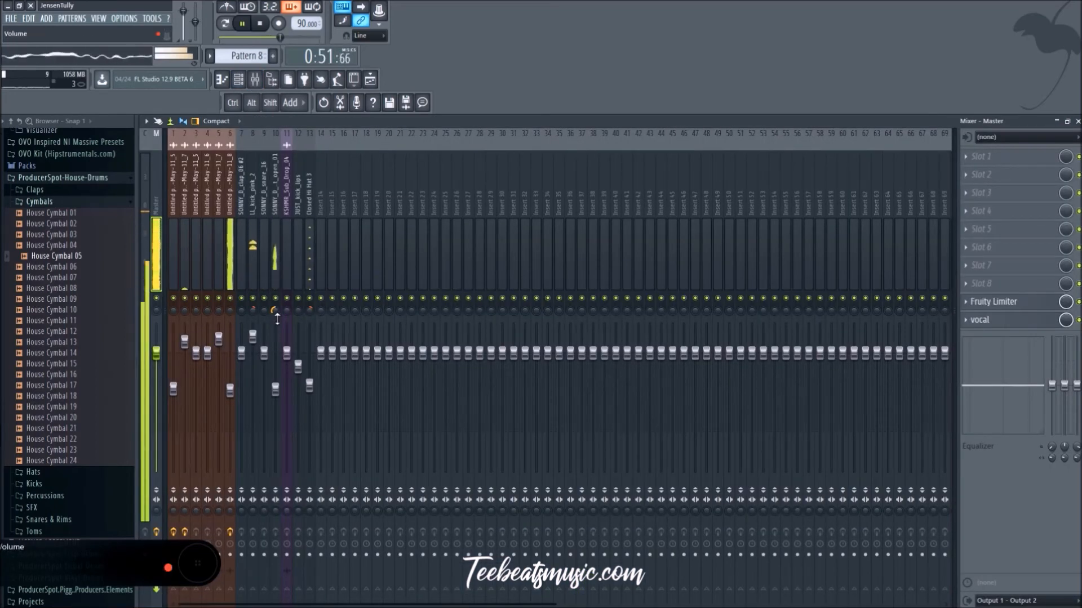
left_click(276, 389)
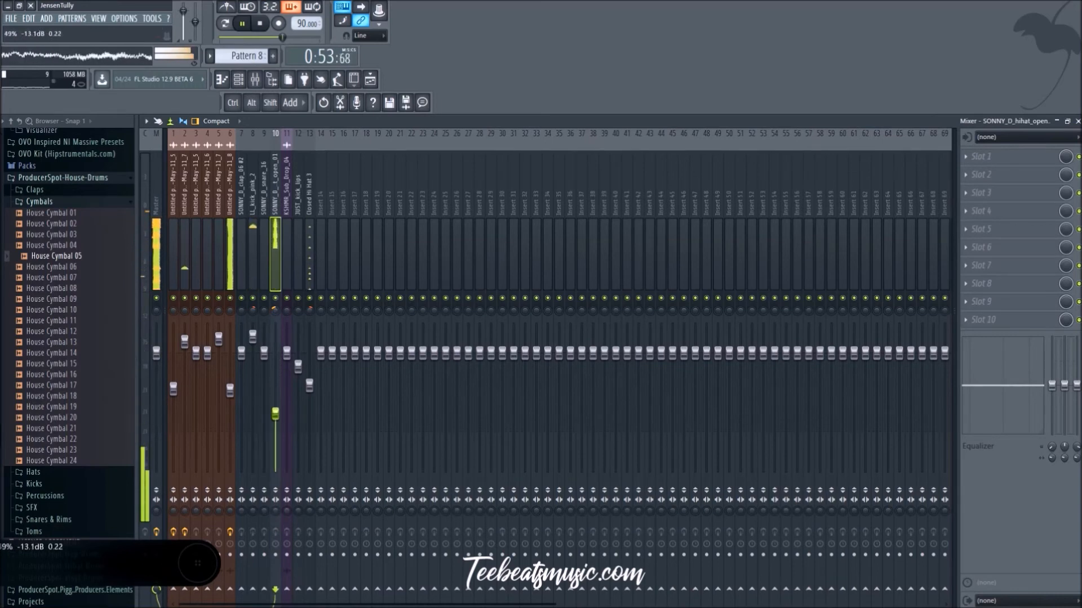
left_click(238, 79)
left_click_drag(464, 523, 465, 523)
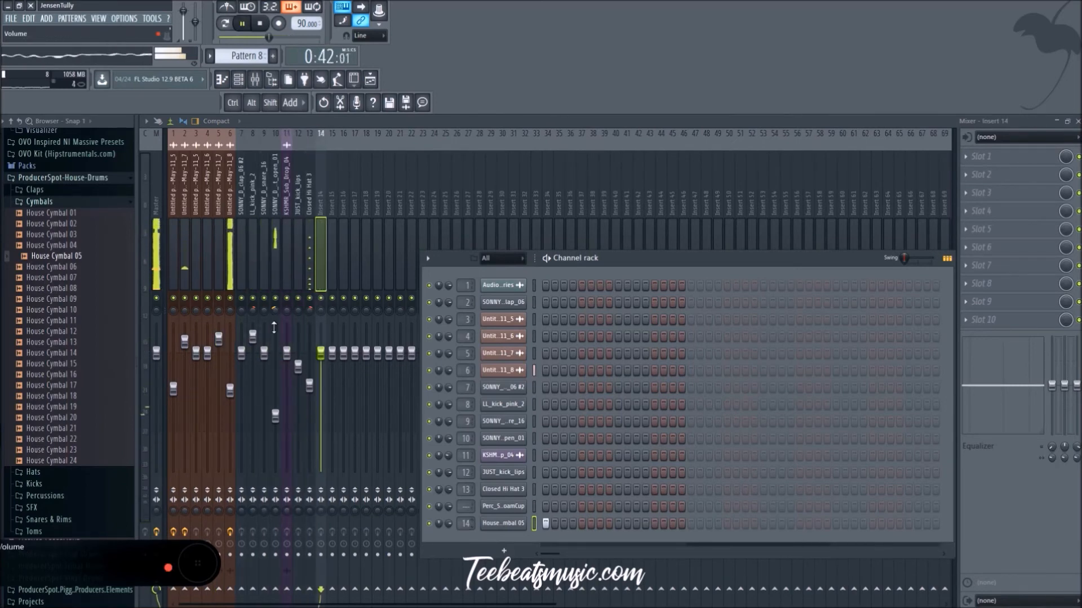
Step: Slightly lower the LL_kick_pink_2 mixer level, return to the playlist and stop playback
left_click(252, 350)
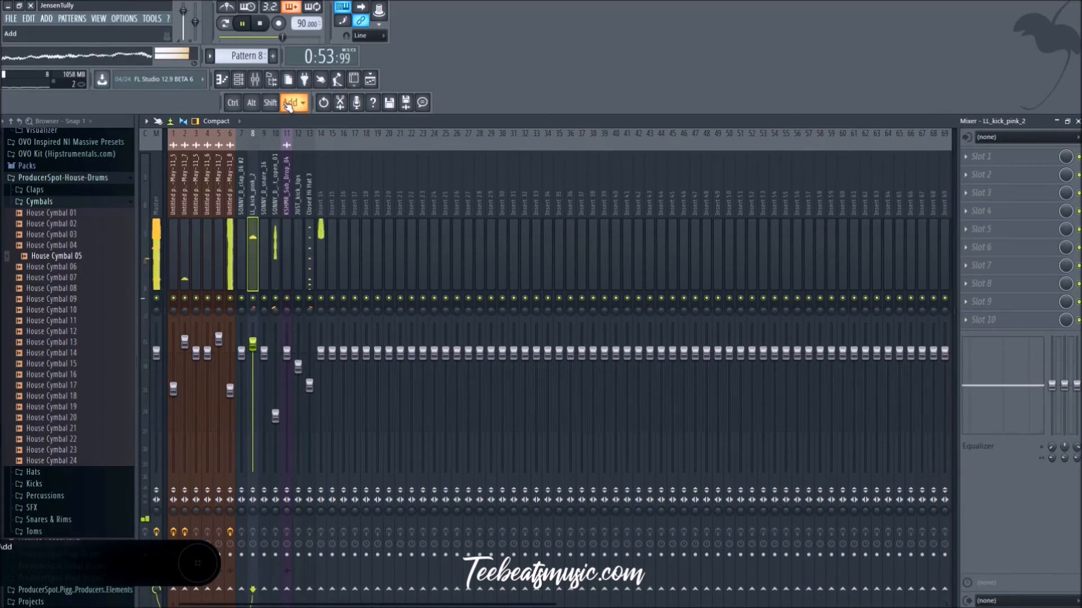
left_click(370, 79)
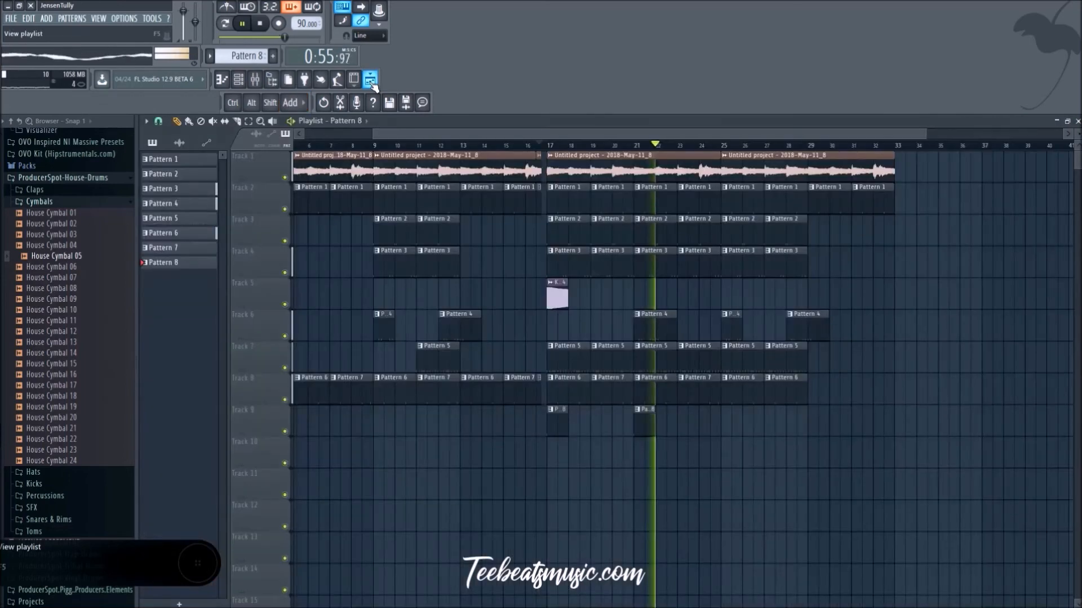
key("space")
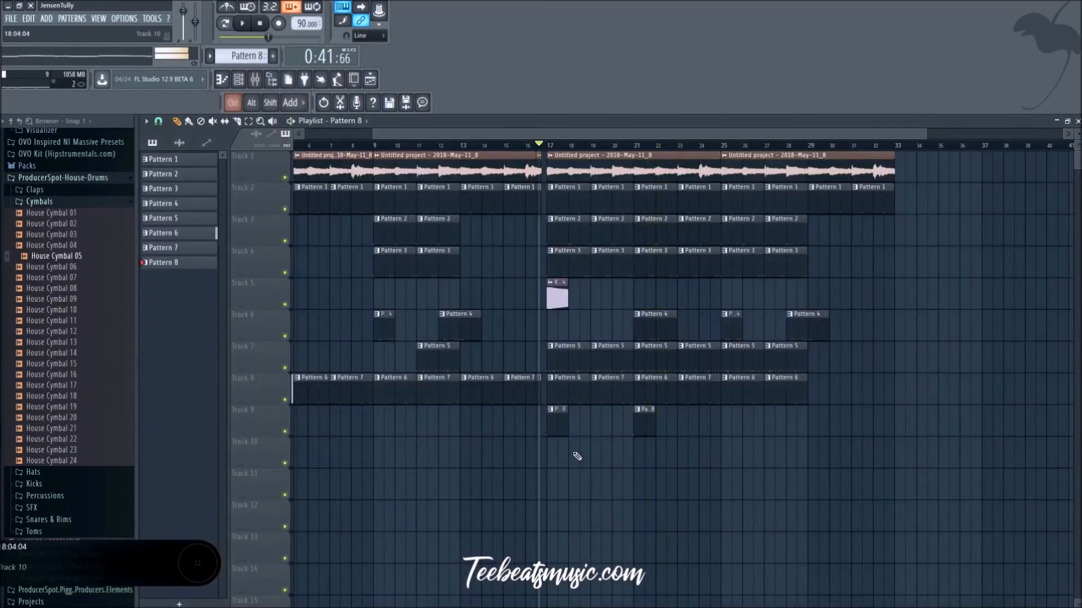
Step: Make the Pattern 3 clip at bar 19 on Track 4 unique and open its open hi-hat notes
scroll(577, 449, "up", 3, "ctrl")
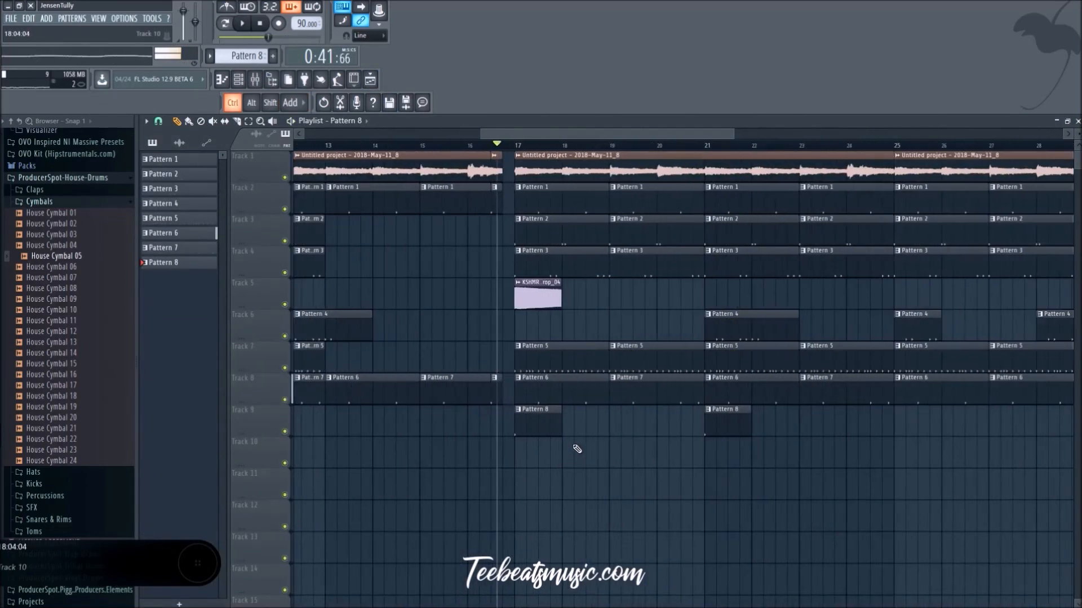
right_click(613, 254)
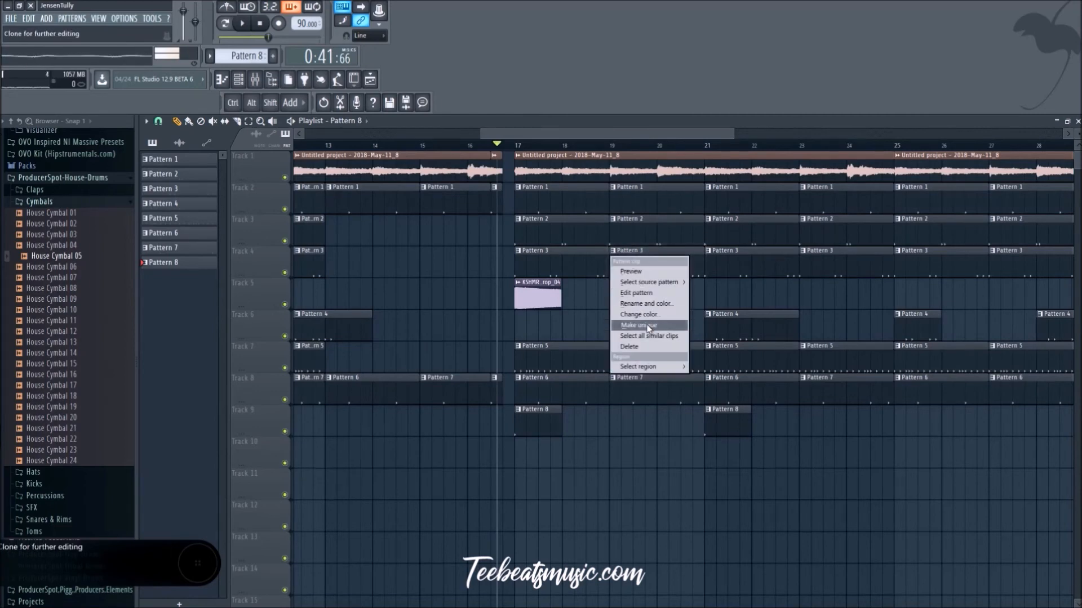
left_click(638, 326)
scroll(686, 260, "up", 3)
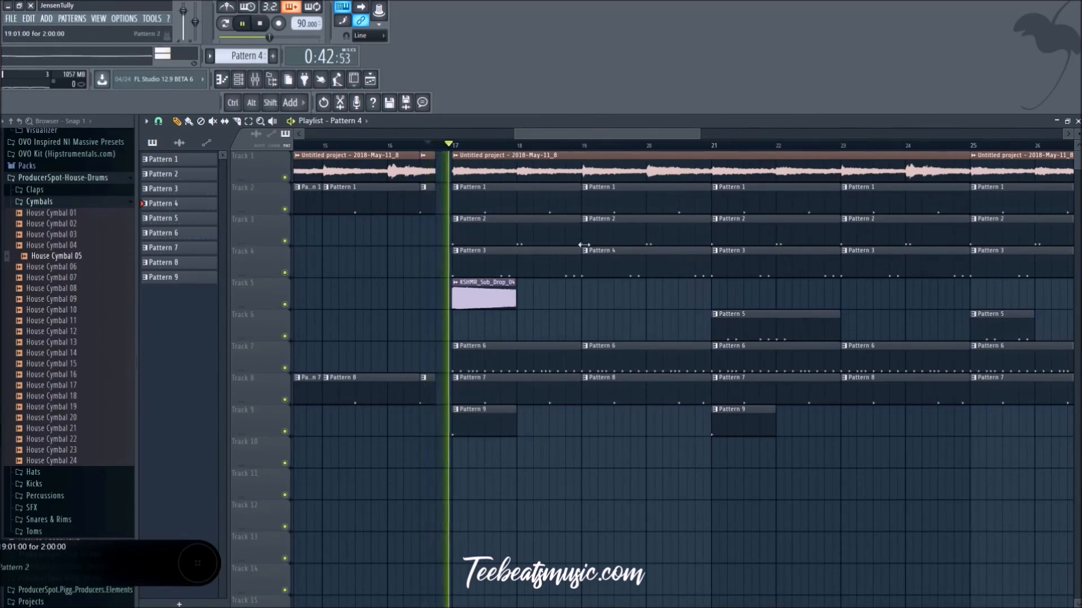
double_click(601, 256)
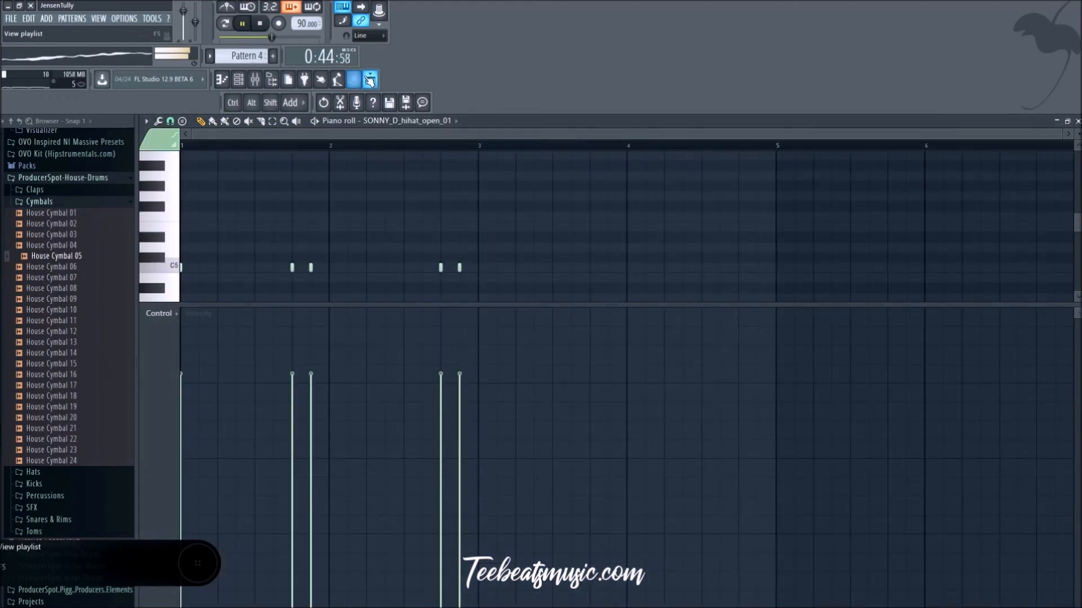
Step: Play bars 17 to 19 in the playlist to check the unique open hi-hat clip
left_click(222, 80)
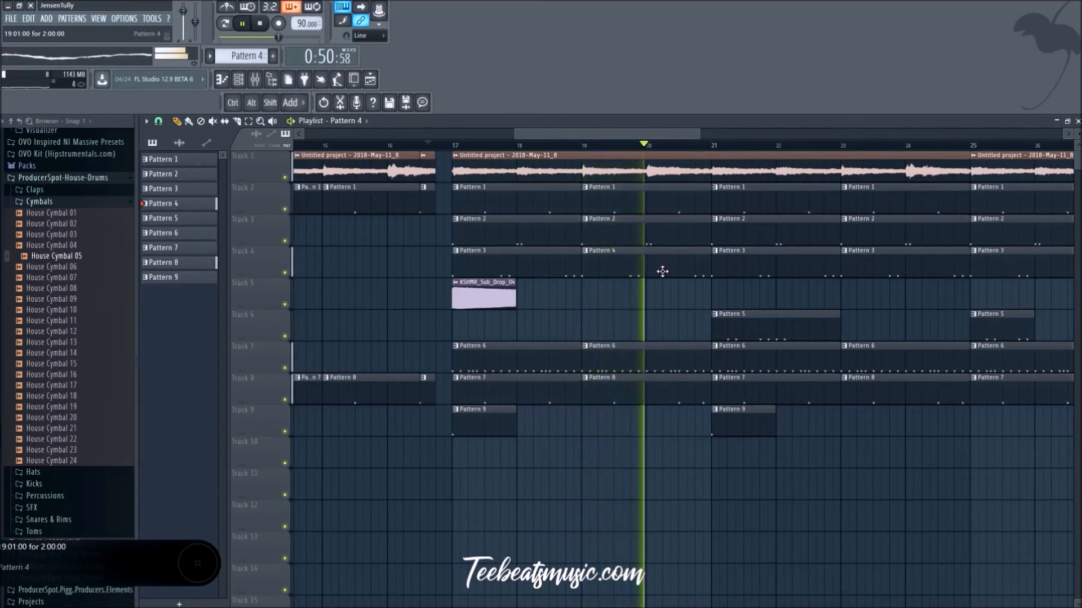
key("space")
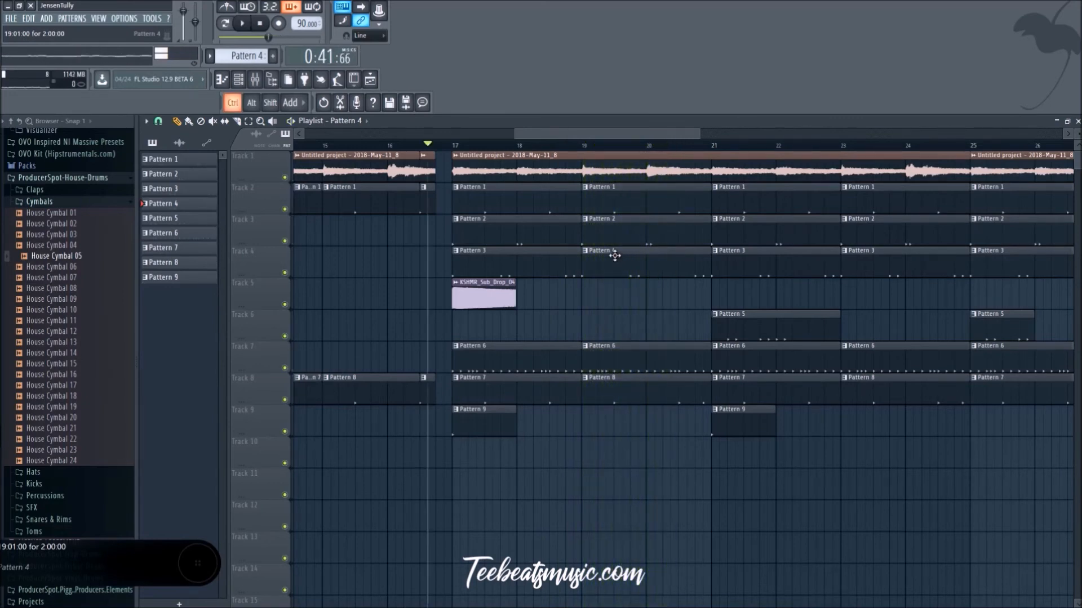
key("ctrl+z")
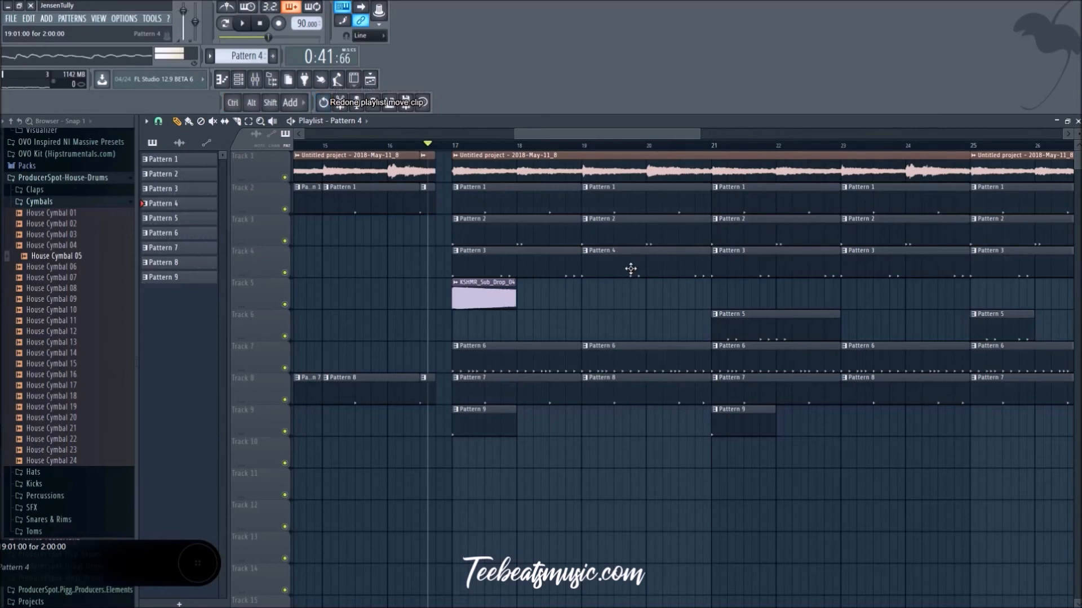
Step: Make the Pattern 2 kick clip at bar 19 on Track 3 unique and play the section with Track 3 briefly soloed
left_click(586, 224)
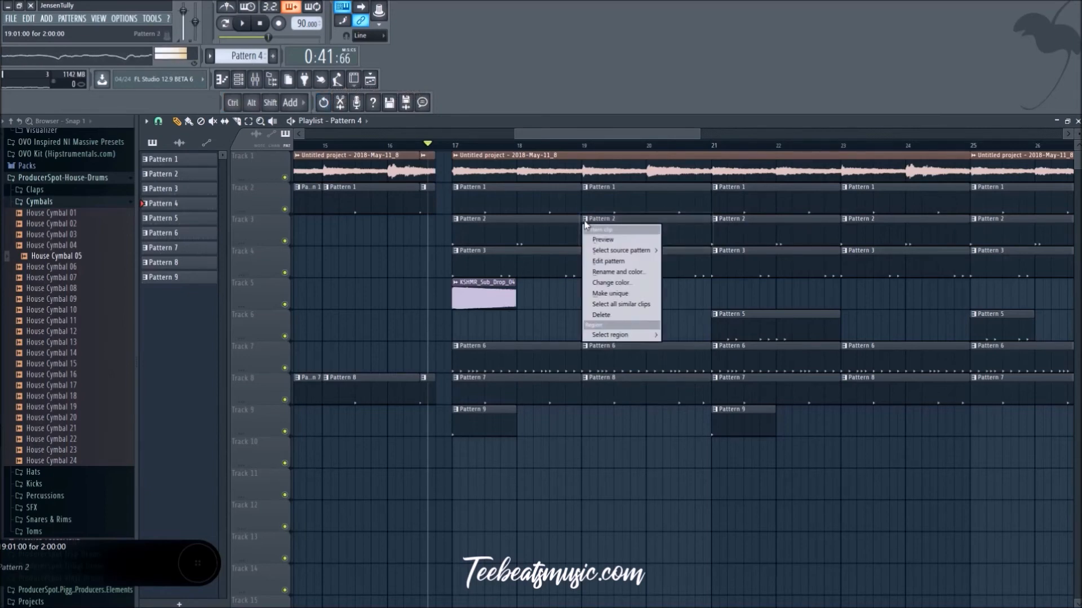
left_click(626, 294)
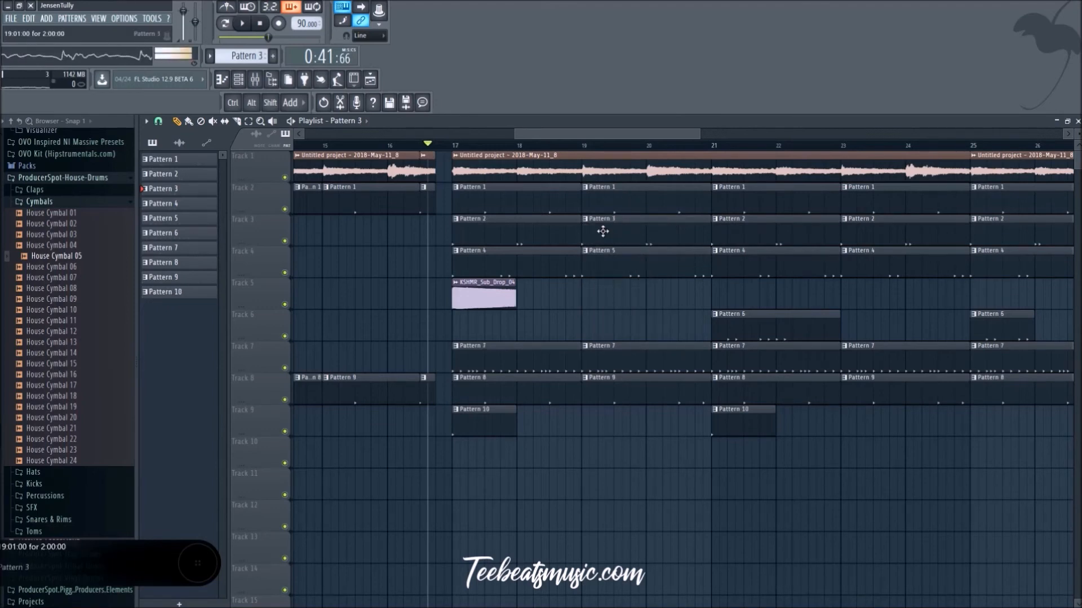
right_click(286, 242)
key("space")
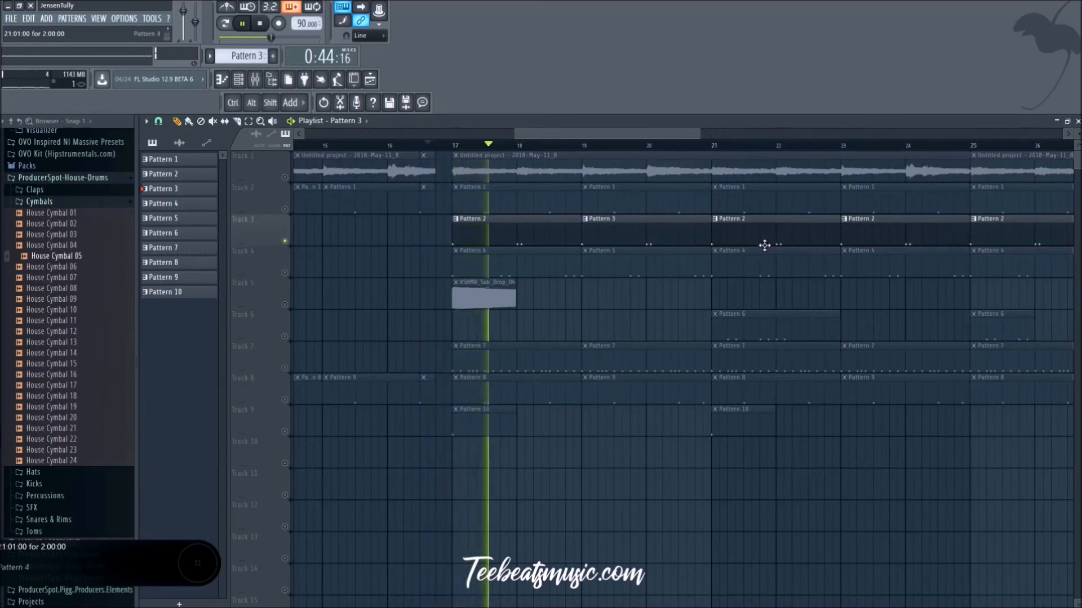
right_click(285, 241)
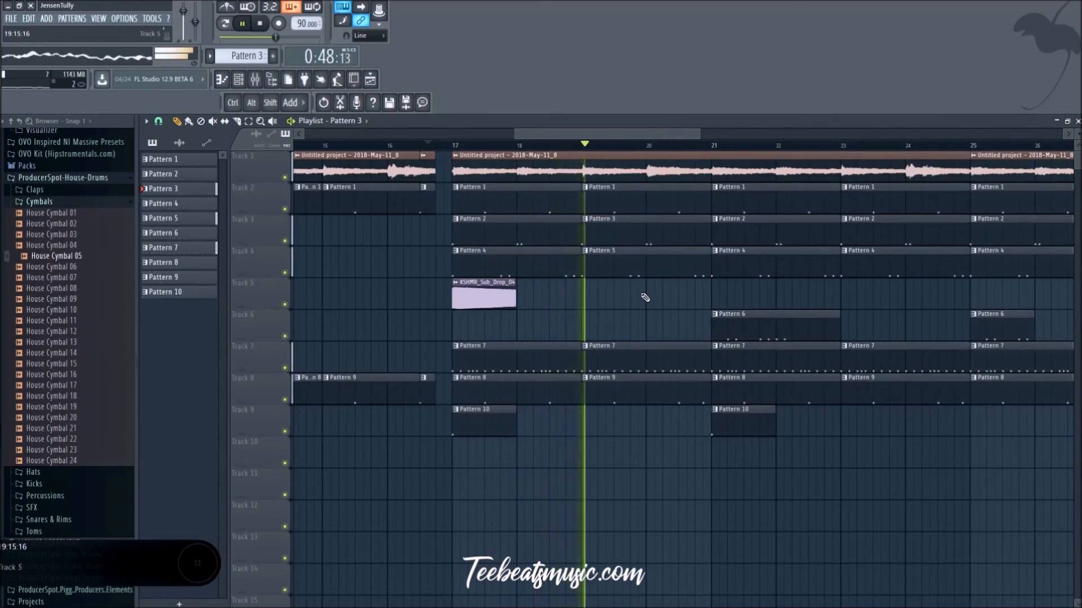
key("space")
Step: Add LL_kick_pink_2 hits on steps 29 and 31 of Pattern 3 and play it from just before bar 20
left_click(239, 81)
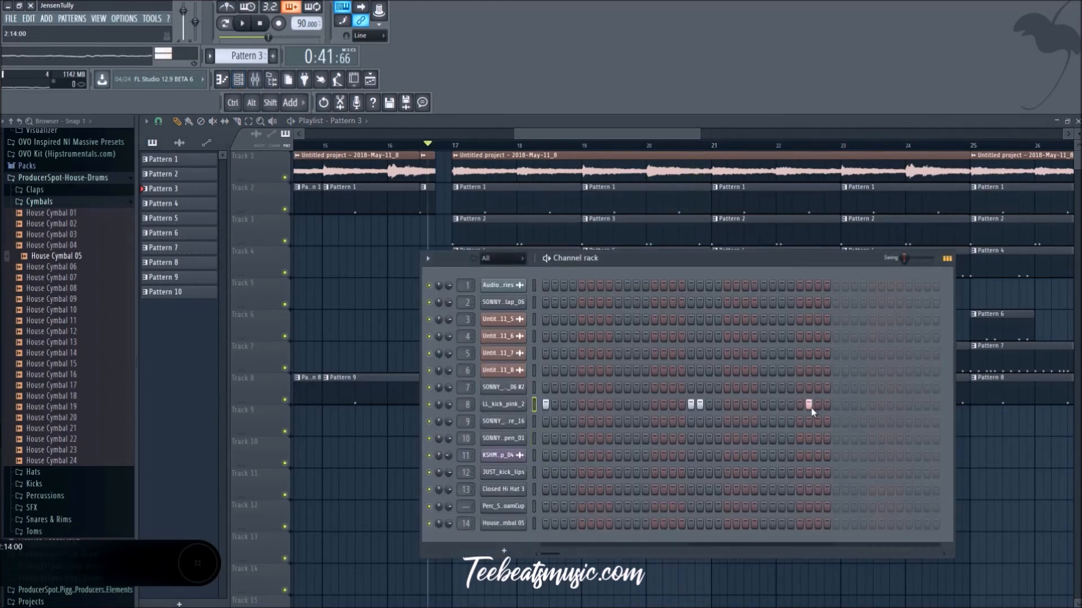
right_click(1016, 446)
key("space")
left_click(641, 145)
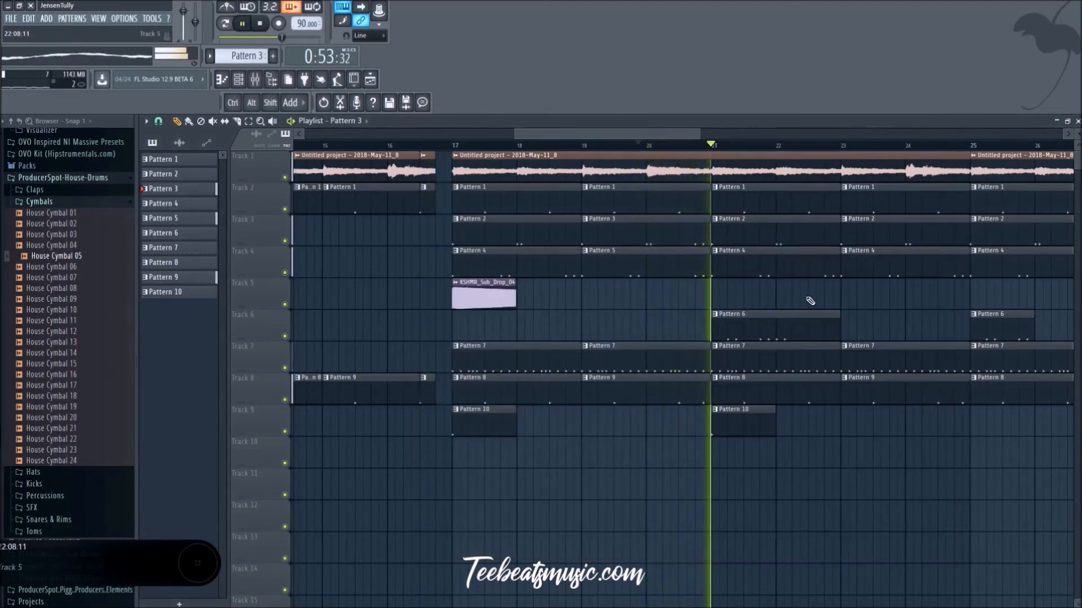
Step: Replace the Pattern 2 clips at bars 23 and 27 on Track 3 with Pattern 3
scroll(813, 502, "down", 3)
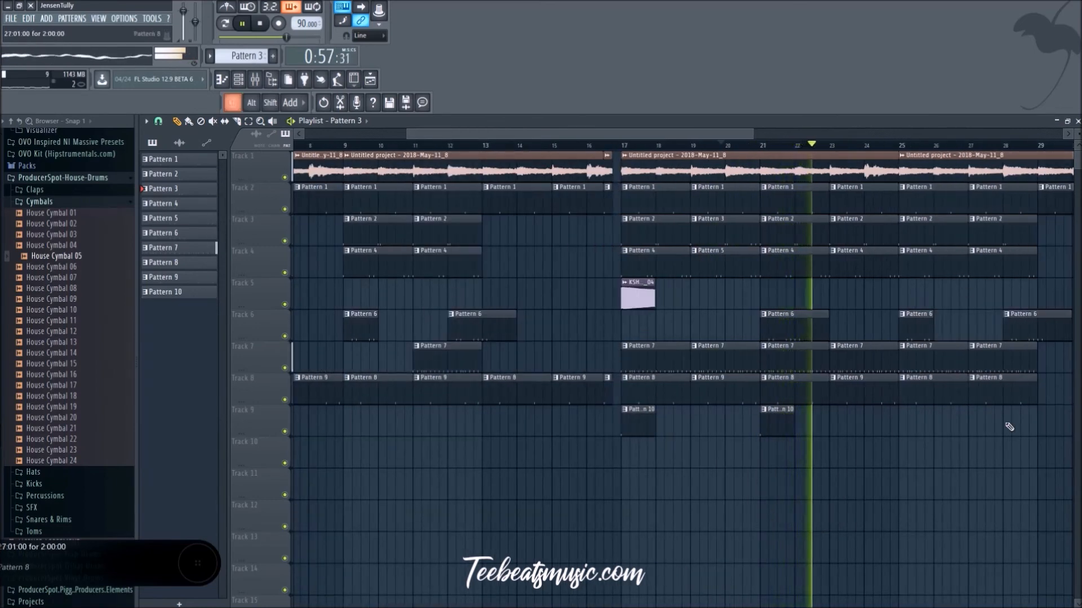
scroll(986, 408, "down", 1)
right_click(883, 229)
left_click_drag(765, 230, 992, 227, "shift")
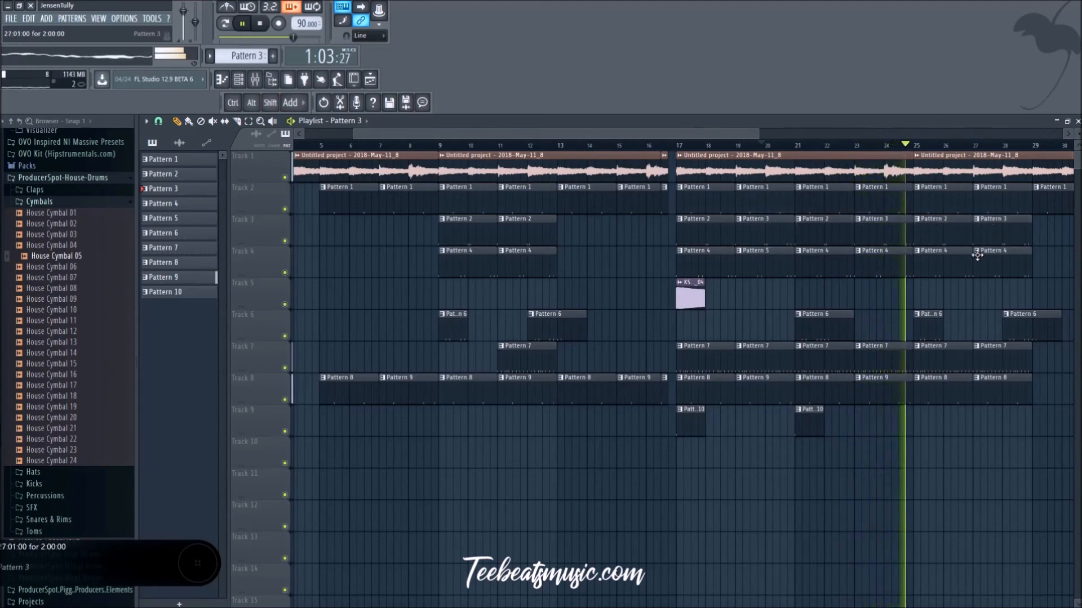
scroll(958, 459, "down", 1)
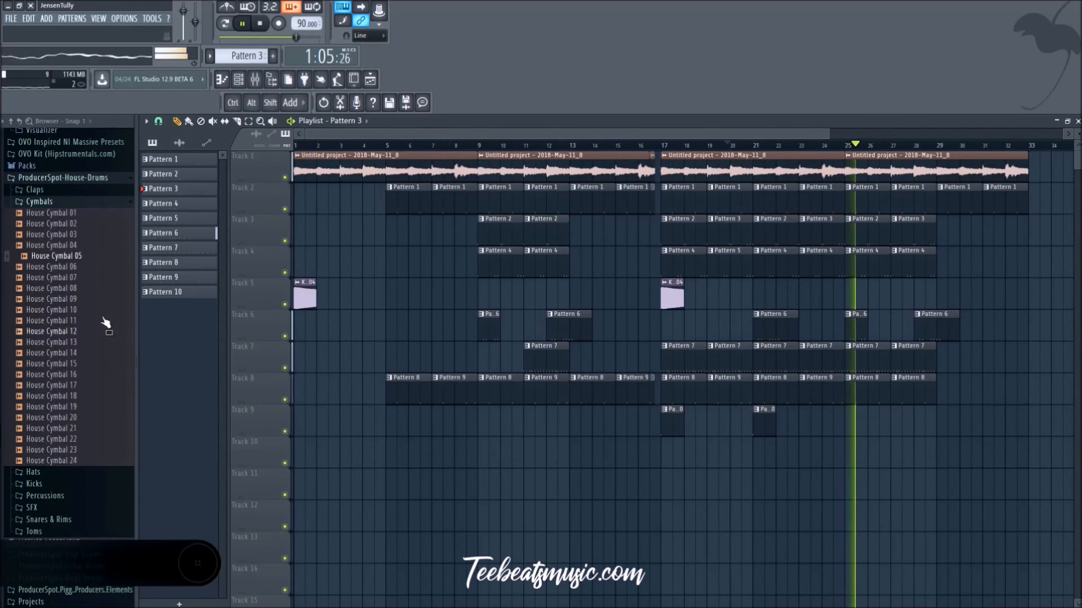
Step: Browse the Cymbals and Hats folders of ProducerSpot-House-Drums while playing the arrangement from around bar 20
left_click(87, 204)
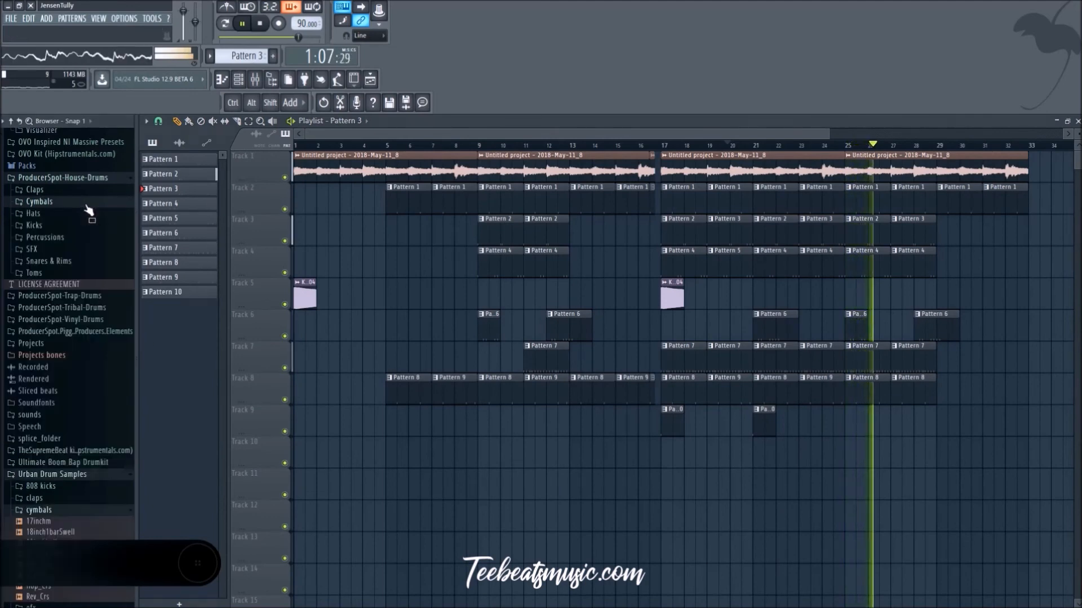
scroll(84, 225, "down", 5)
key("space")
scroll(86, 235, "up", 5)
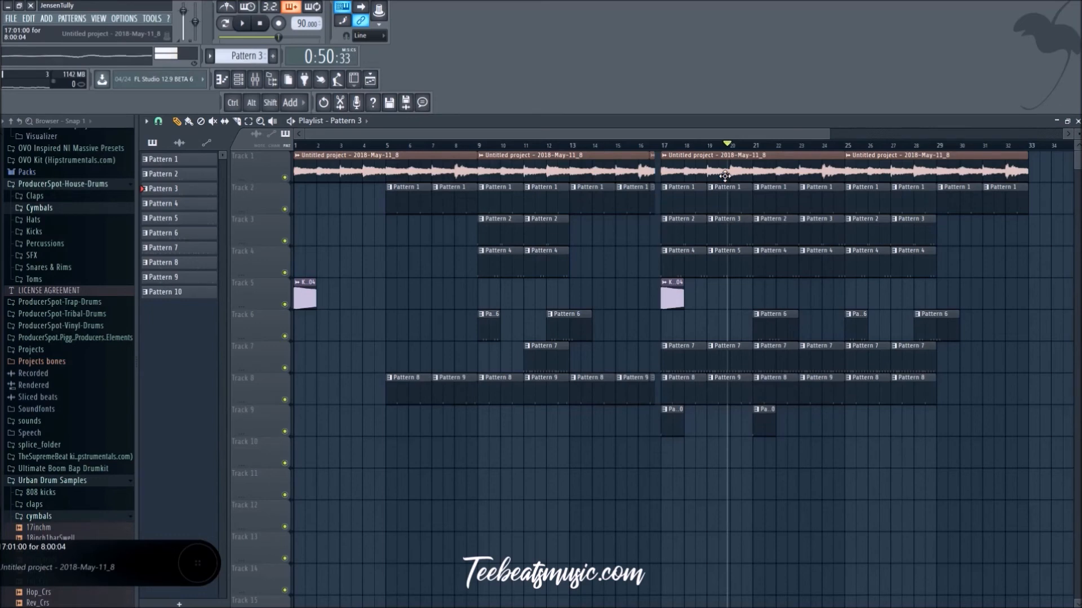
key("space")
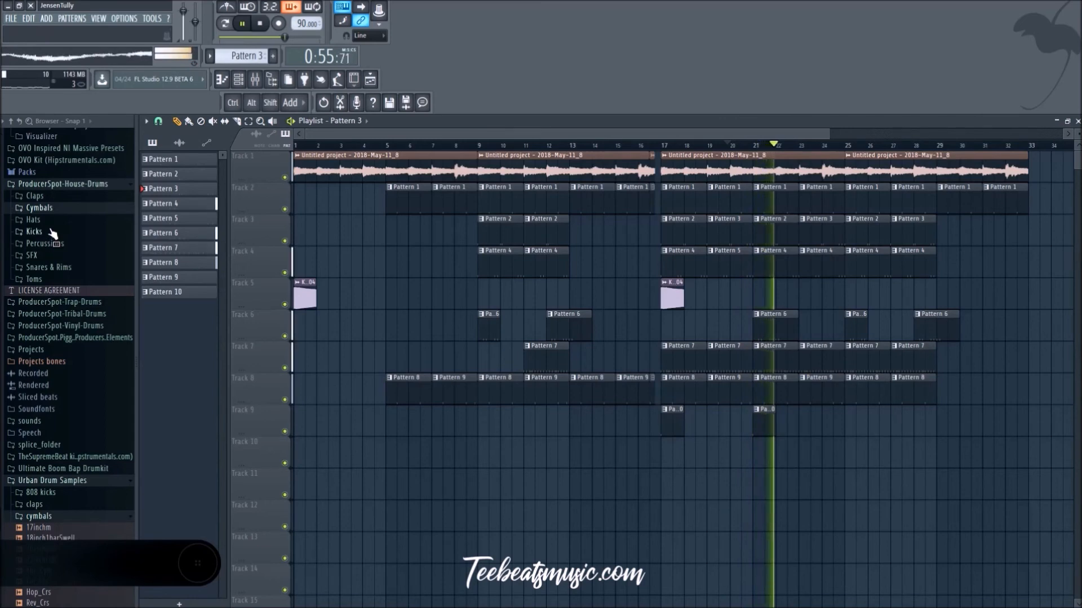
left_click(40, 208)
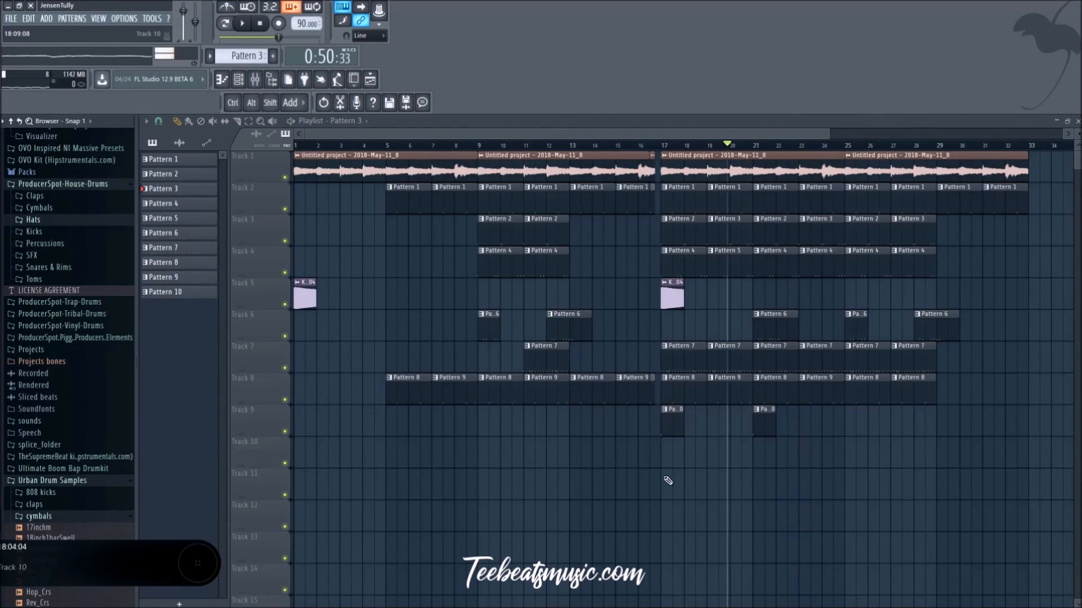
Step: Duplicate all clips of the 32-bar arrangement and place the copy directly after it from bar 33
scroll(668, 480, "down", 3)
left_click_drag(1038, 531, 296, 184)
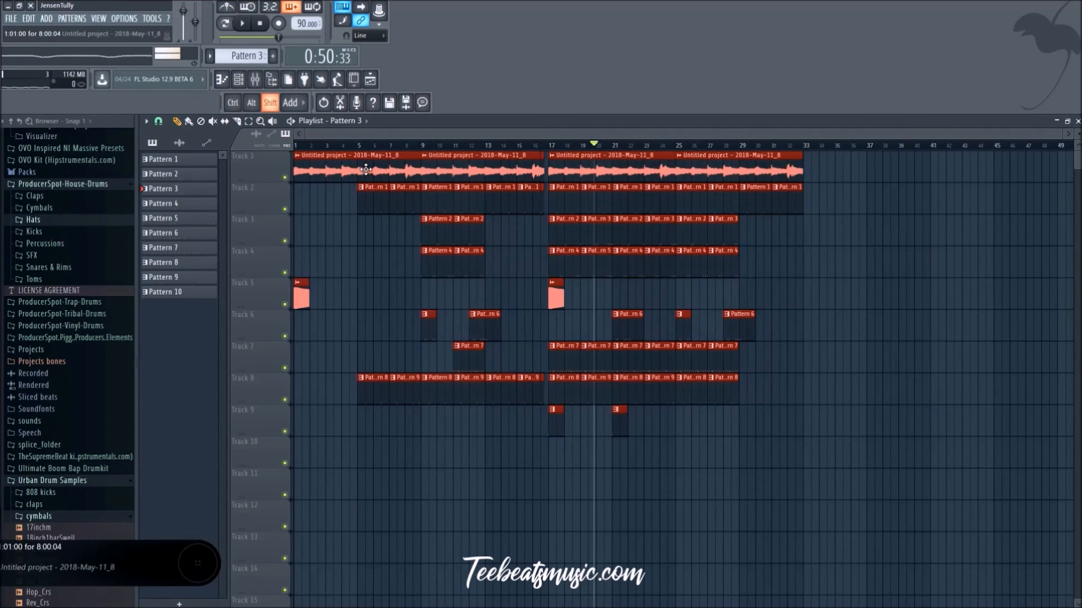
key("ctrl+b")
left_click_drag(947, 171, 876, 172)
scroll(751, 471, "down", 4)
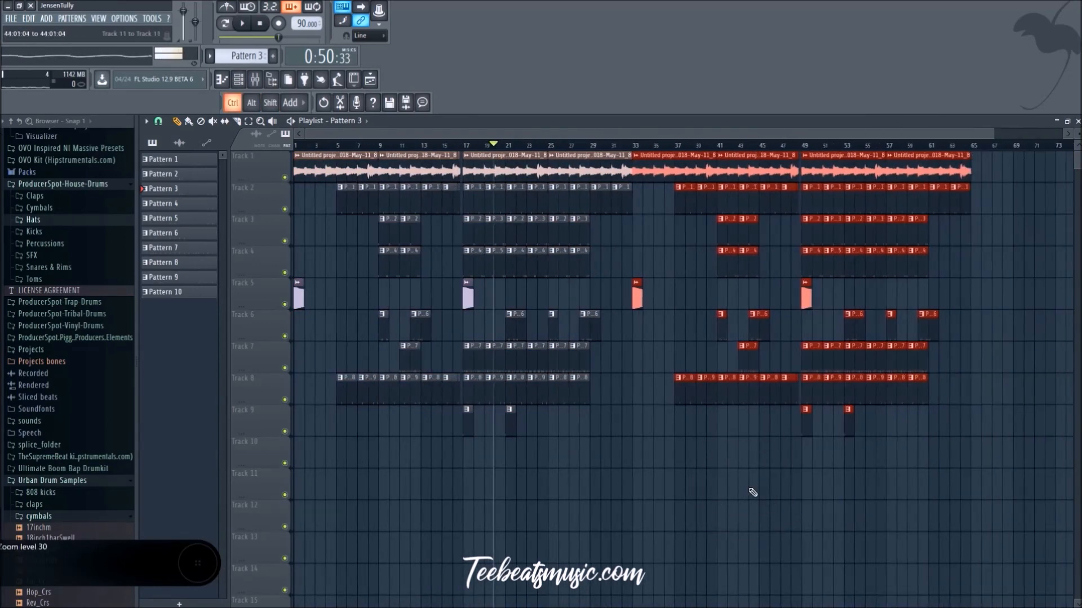
left_click(599, 498)
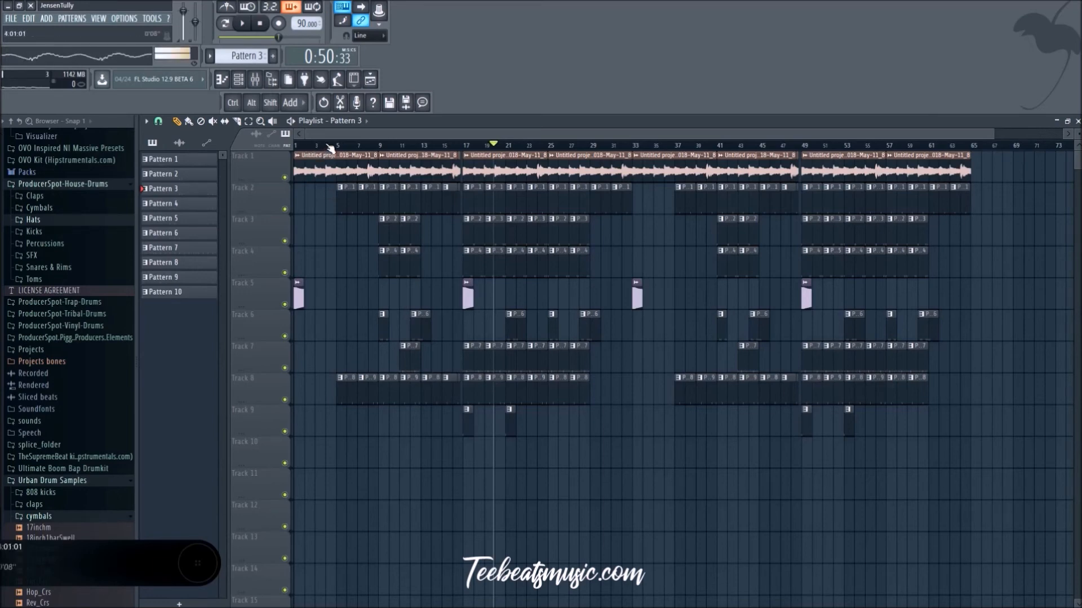
Step: Add Fruity delay 2 to slot 2 of mixer Insert 70 while playing the song from the start, and return to the playlist
key("space")
key("F9")
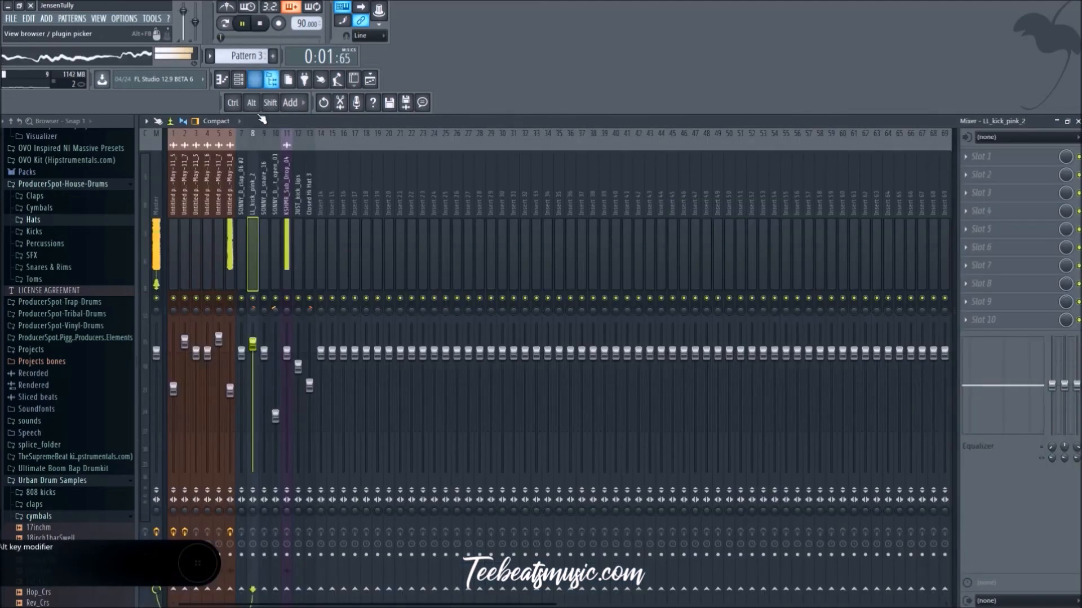
scroll(695, 252, "down", 12)
left_click(823, 200)
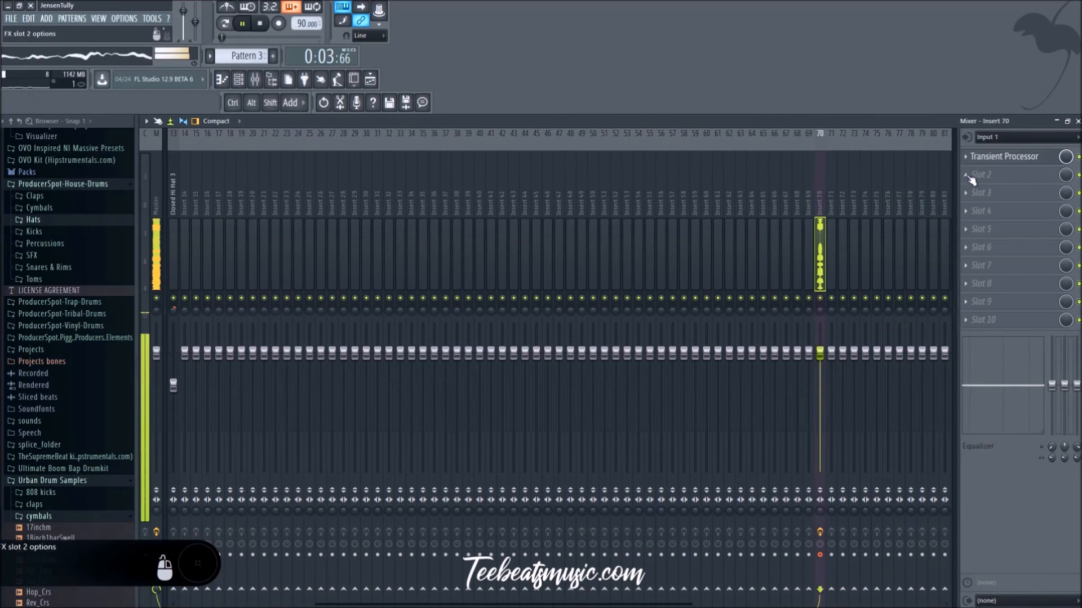
scroll(462, 181, "up", 5)
left_click(983, 180)
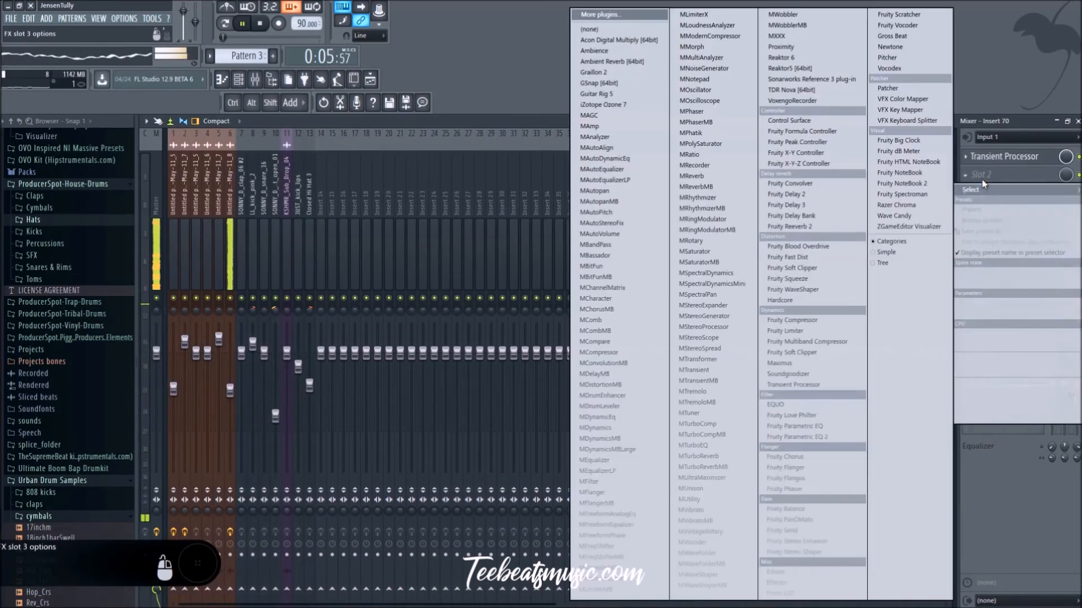
left_click(786, 194)
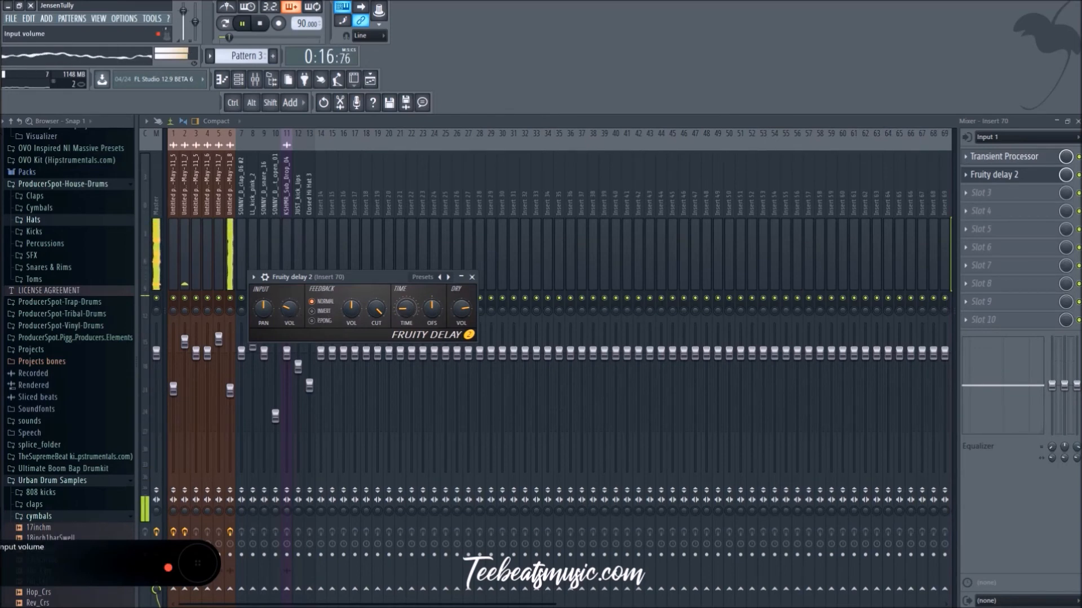
left_click(472, 278)
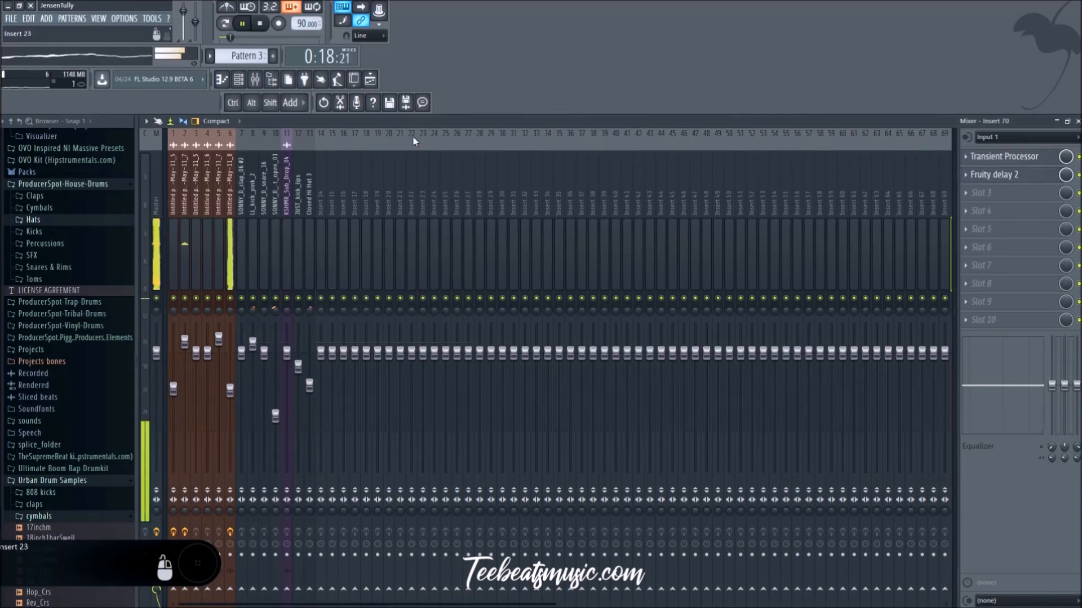
left_click(372, 79)
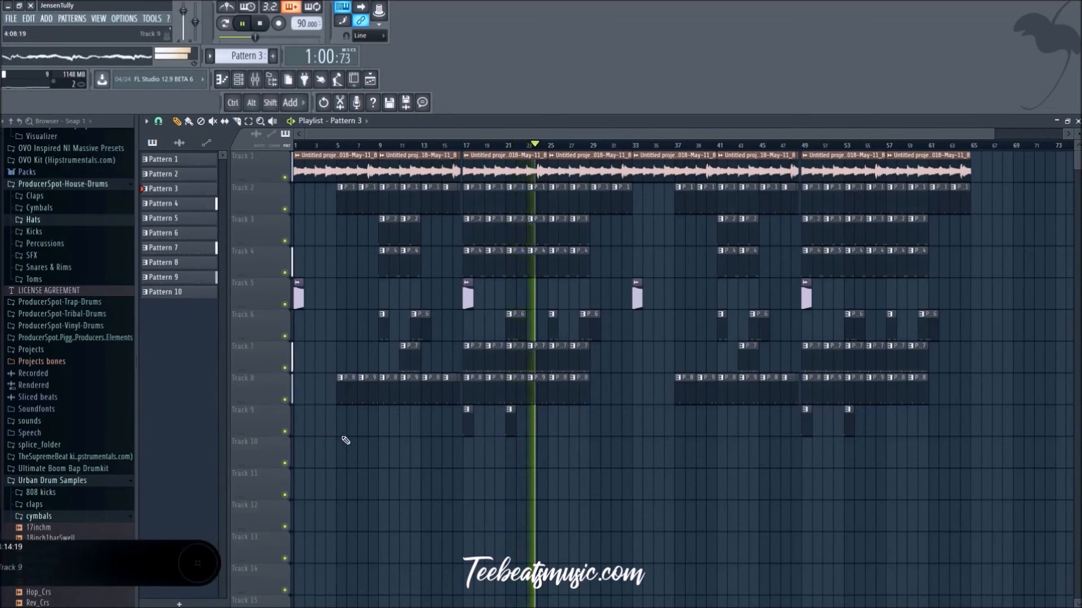
Step: Lower the Insert 70 fader slightly in the mixer during playback, and stop the song back in the playlist
left_click(255, 79)
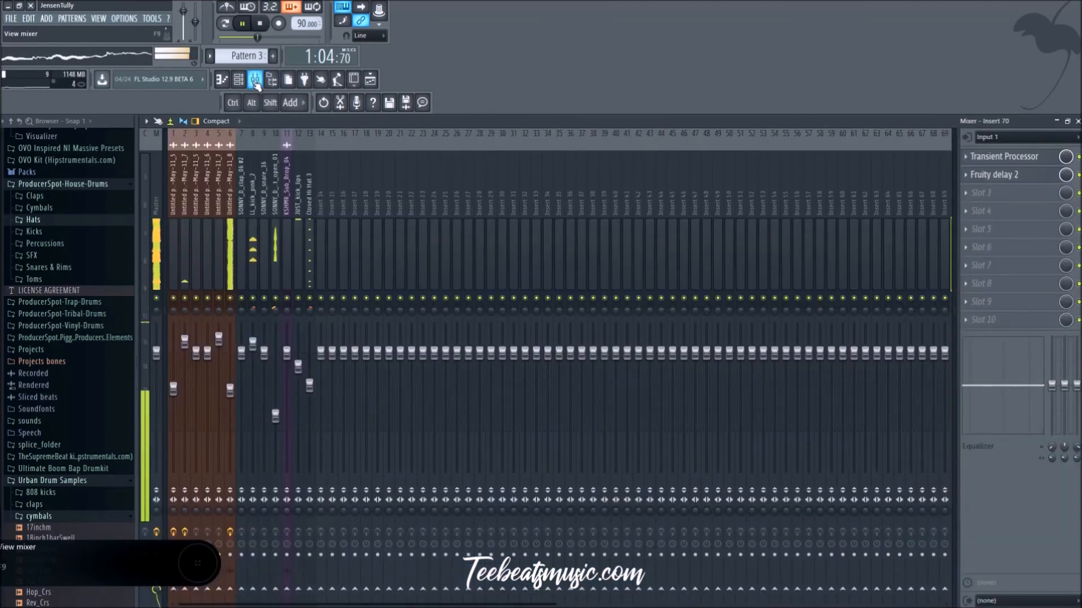
scroll(900, 268, "right", 3)
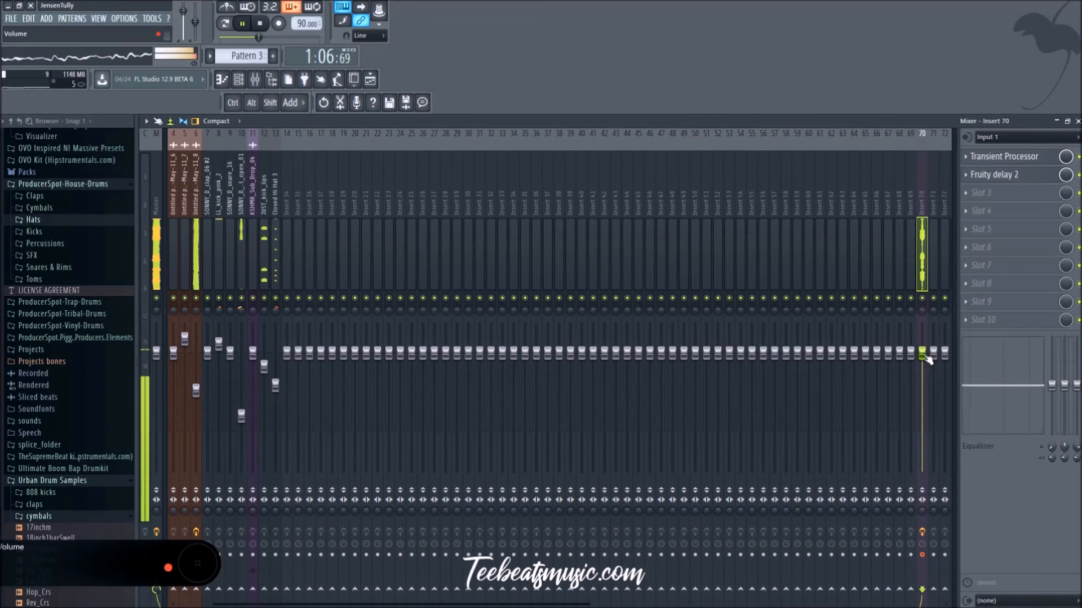
left_click_drag(927, 360, 927, 385)
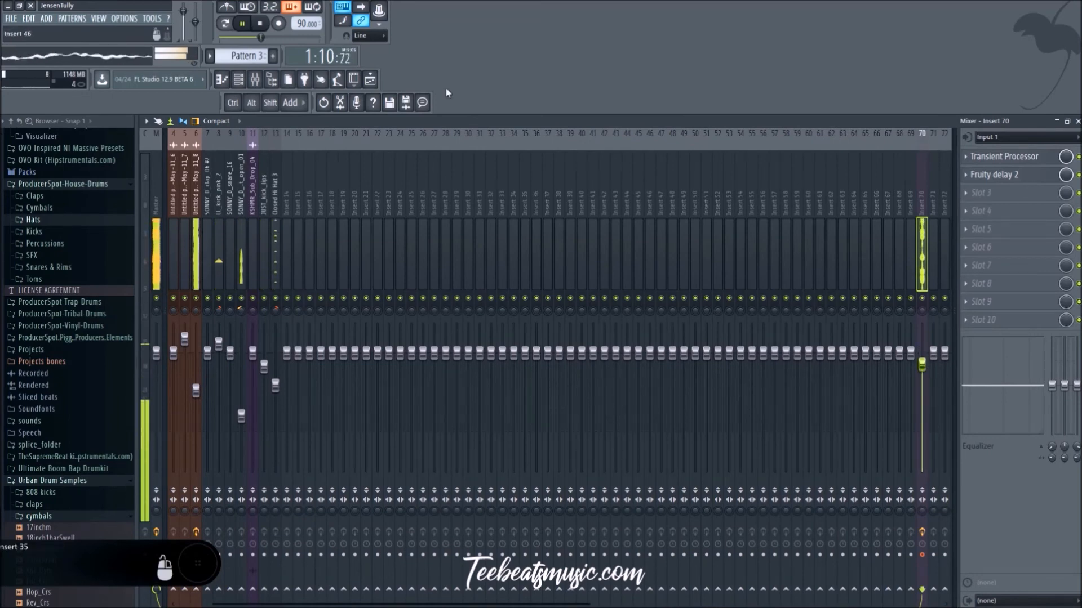
left_click(967, 193)
mouse_move(991, 198)
left_click(889, 183)
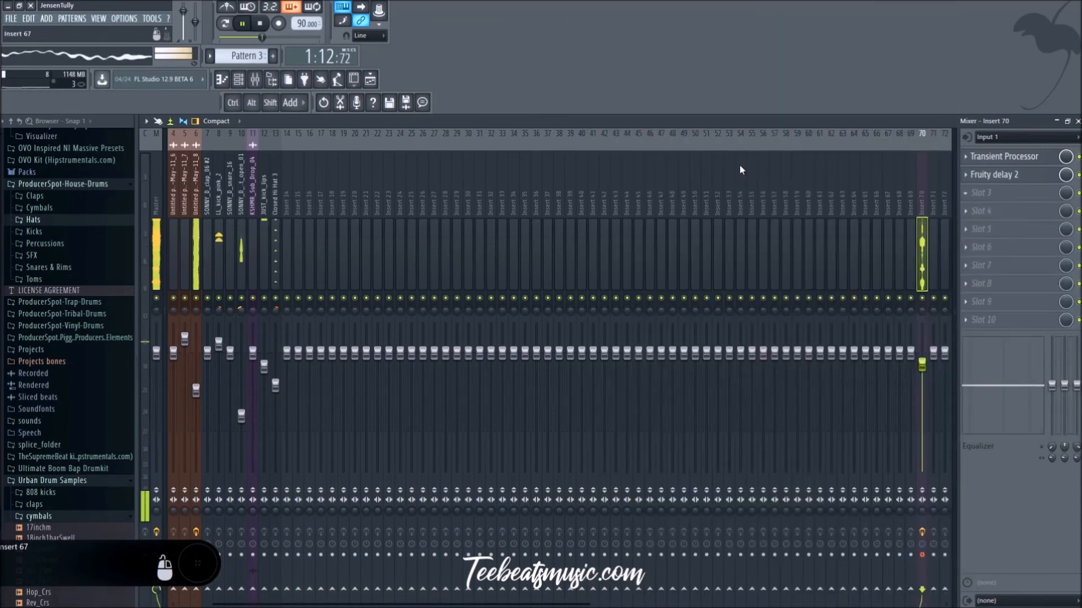
left_click(370, 80)
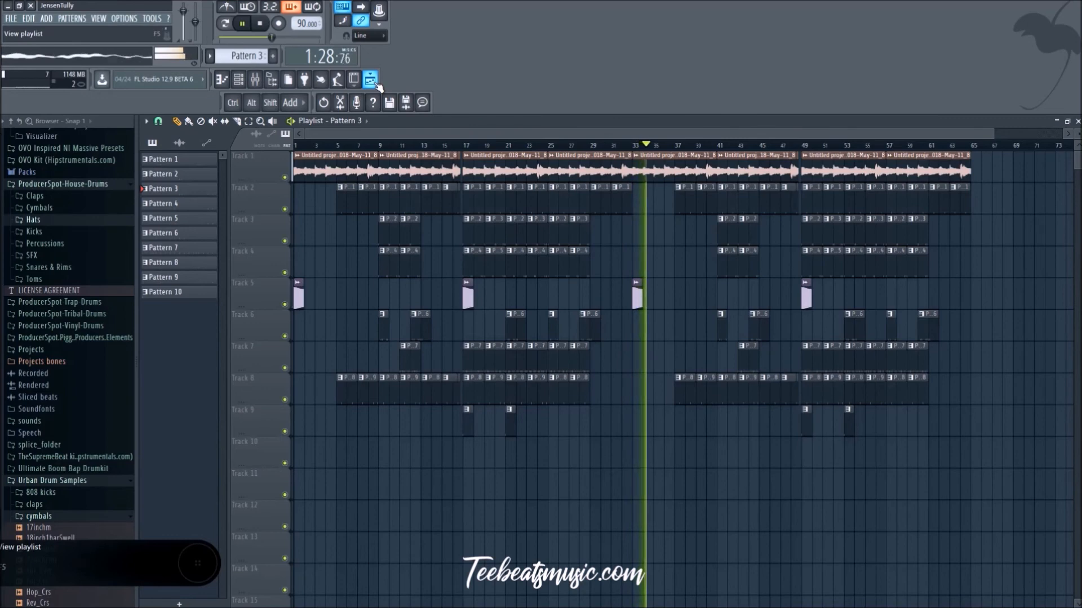
left_click(229, 38)
left_click(260, 26)
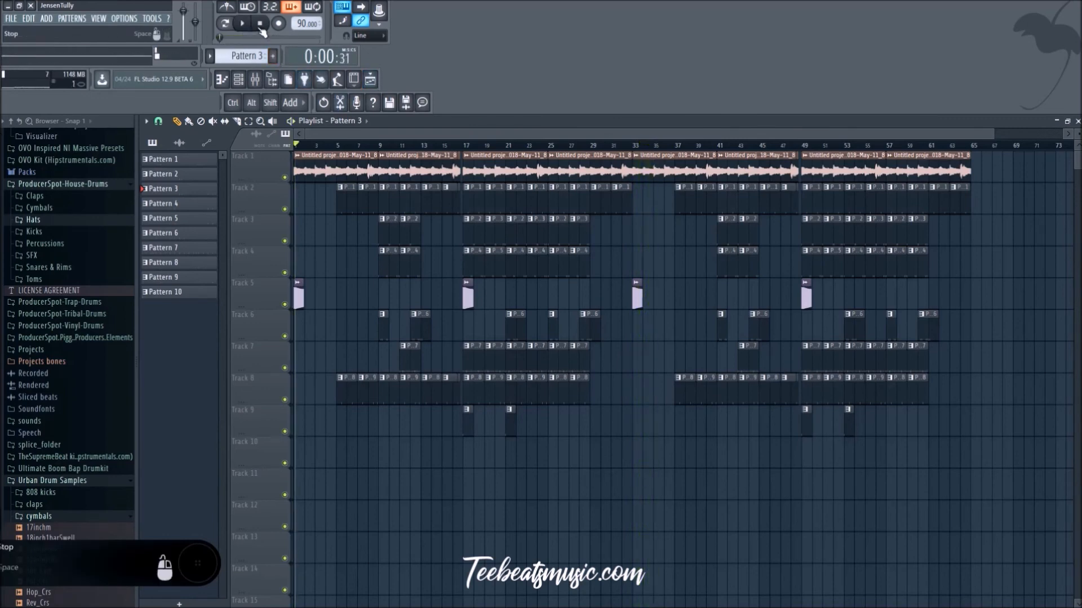
Step: Adjust the input volume of Fruity delay 2 on mixer Insert 70, and restart the song without adding a plugin to slot 3
left_click(267, 88)
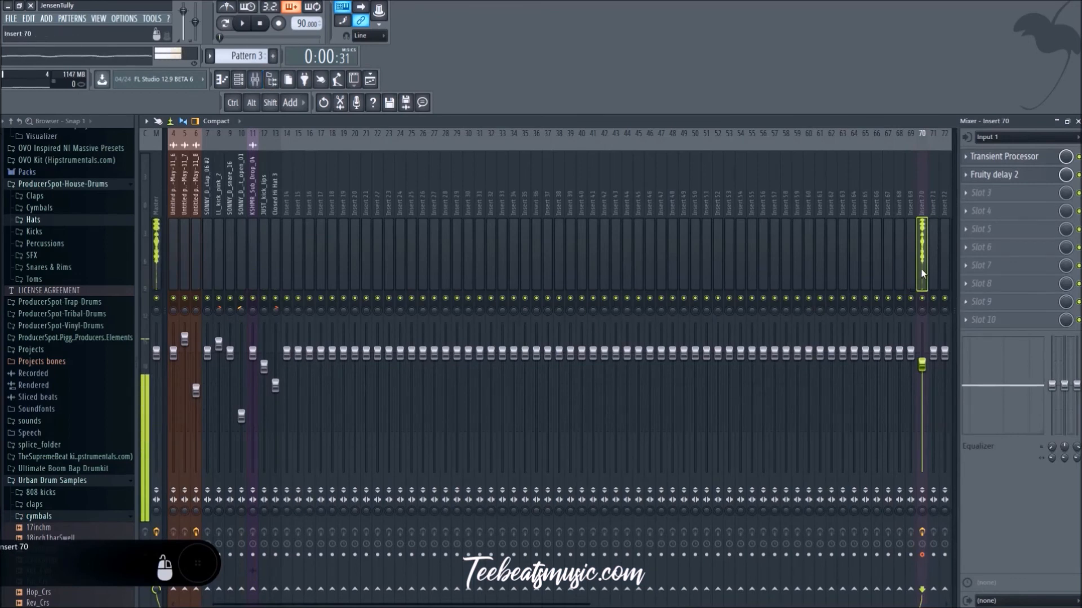
left_click(1016, 179)
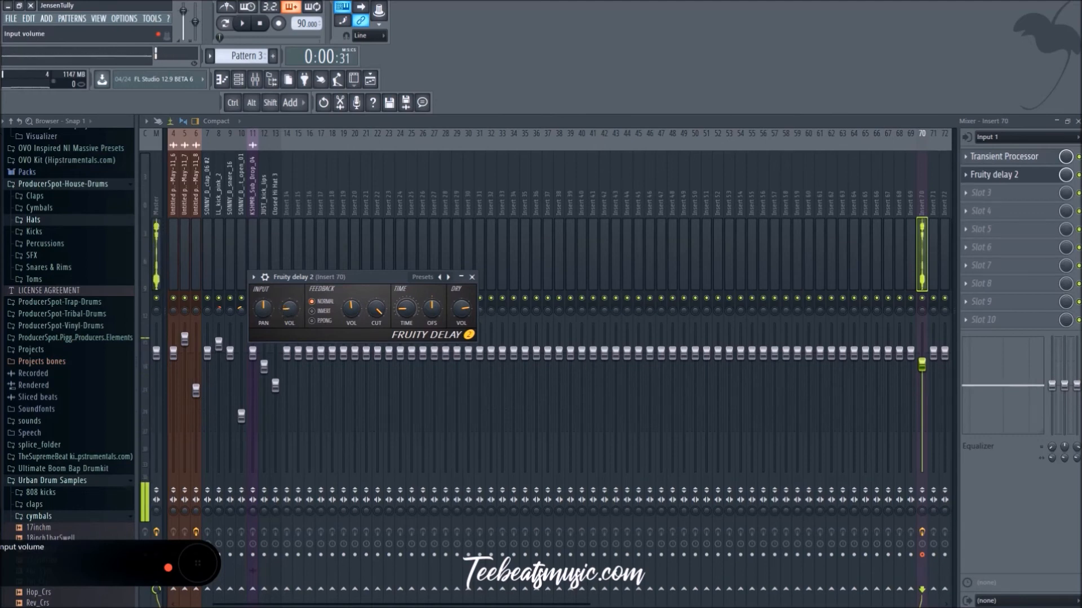
left_click(472, 277)
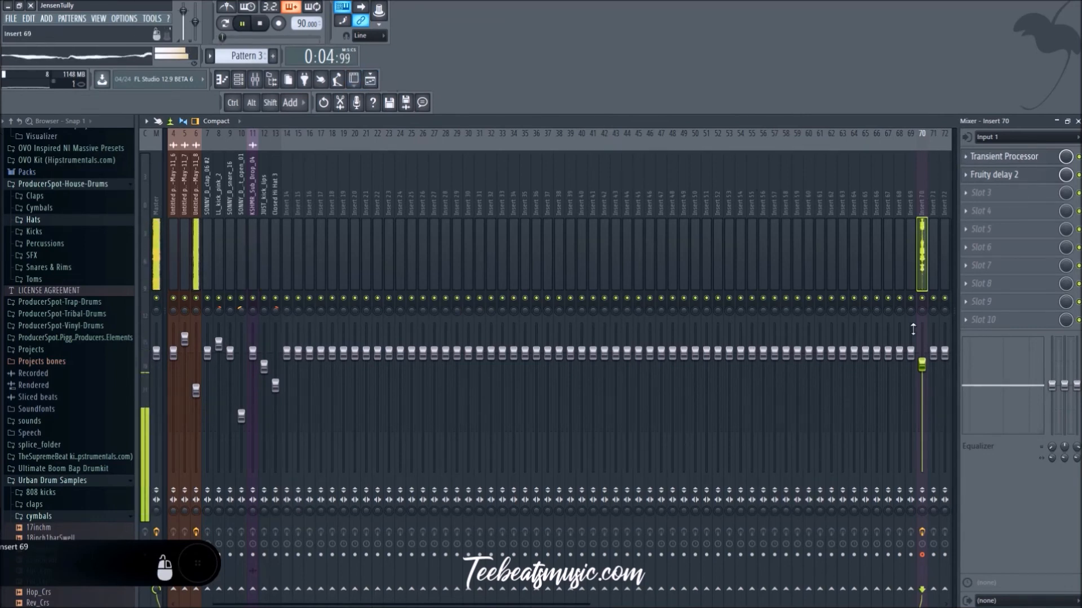
left_click(992, 193)
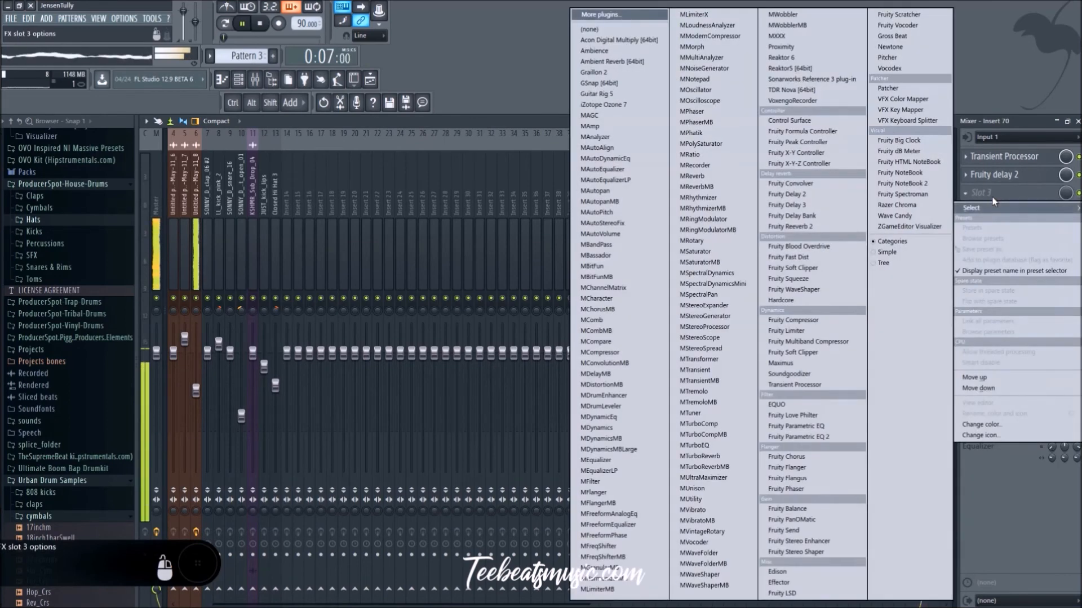
left_click(999, 65)
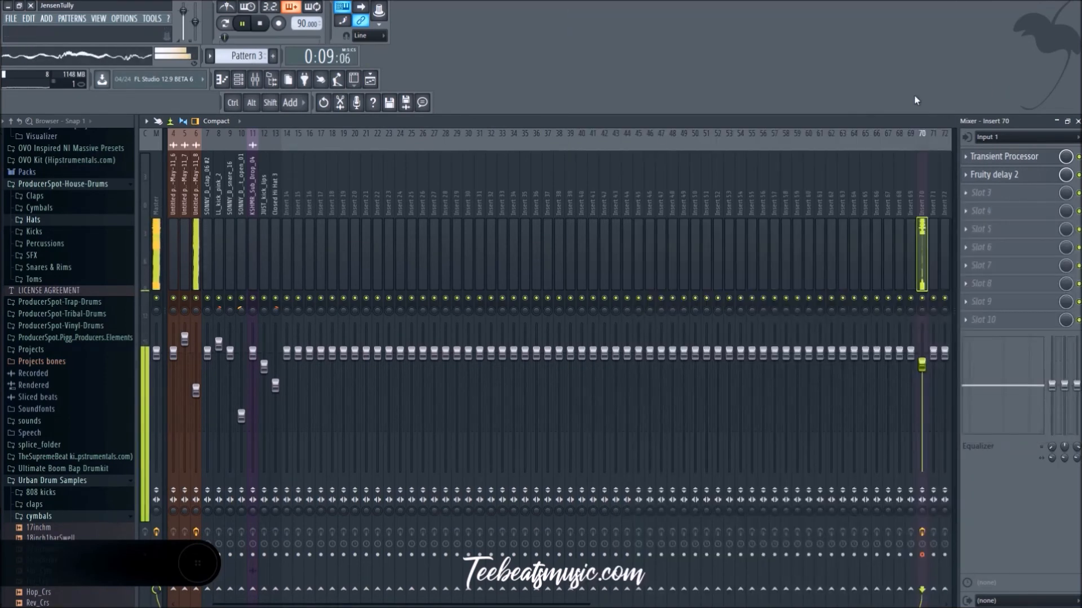
Step: Record a trial take of Insert 70 from near the song's start, and delete the recorded clip from Track 10
left_click(372, 85)
left_click(296, 145)
left_click(278, 23)
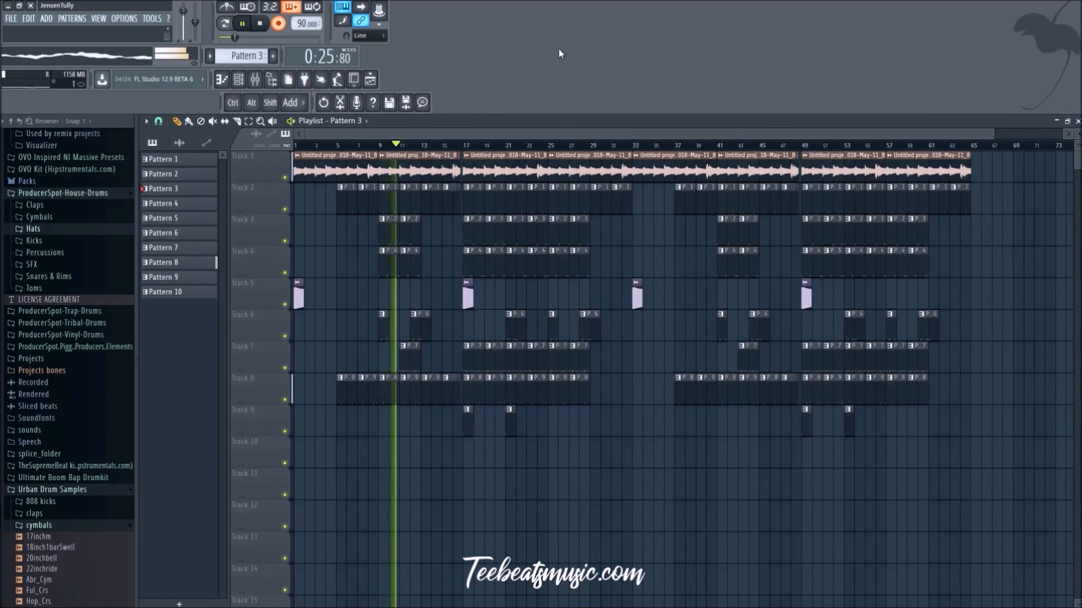
left_click(285, 34)
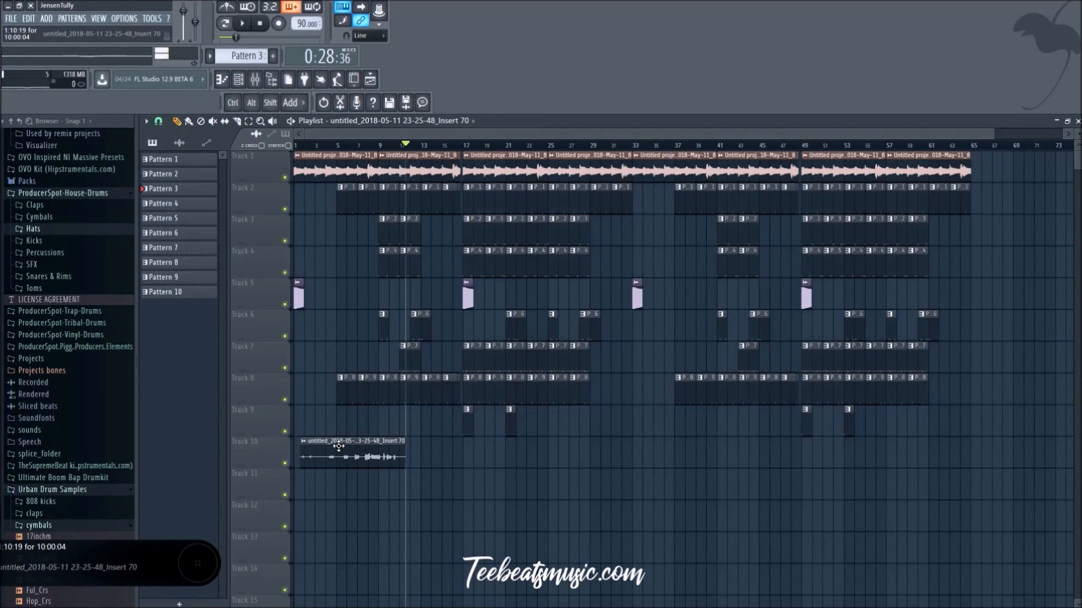
right_click(391, 457)
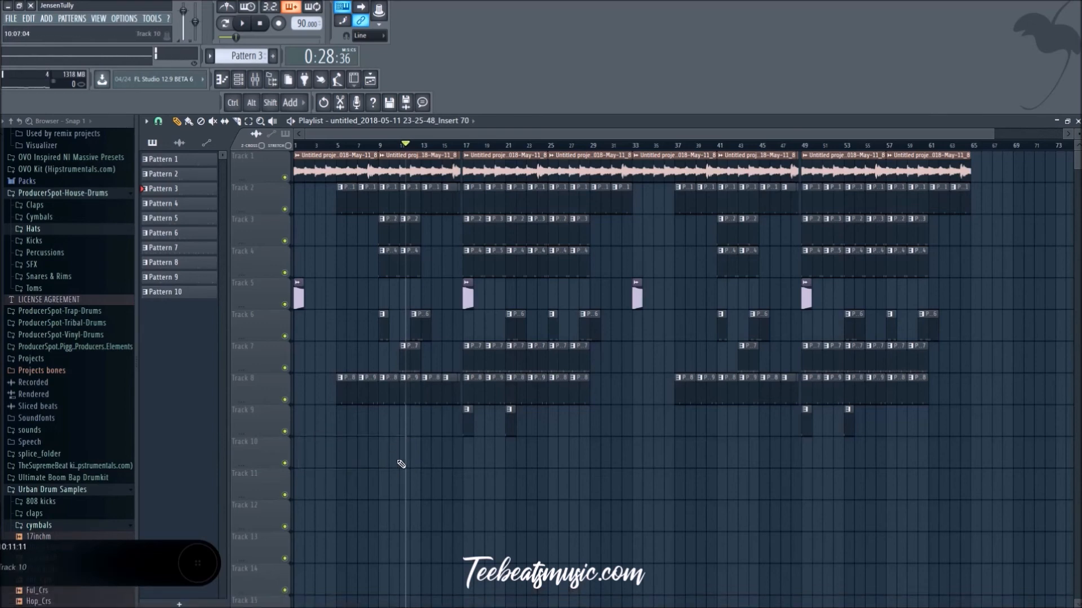
Step: Record a long audio take of Insert 70 onto Track 10, from the start of the song to about bar 53
left_click(335, 145)
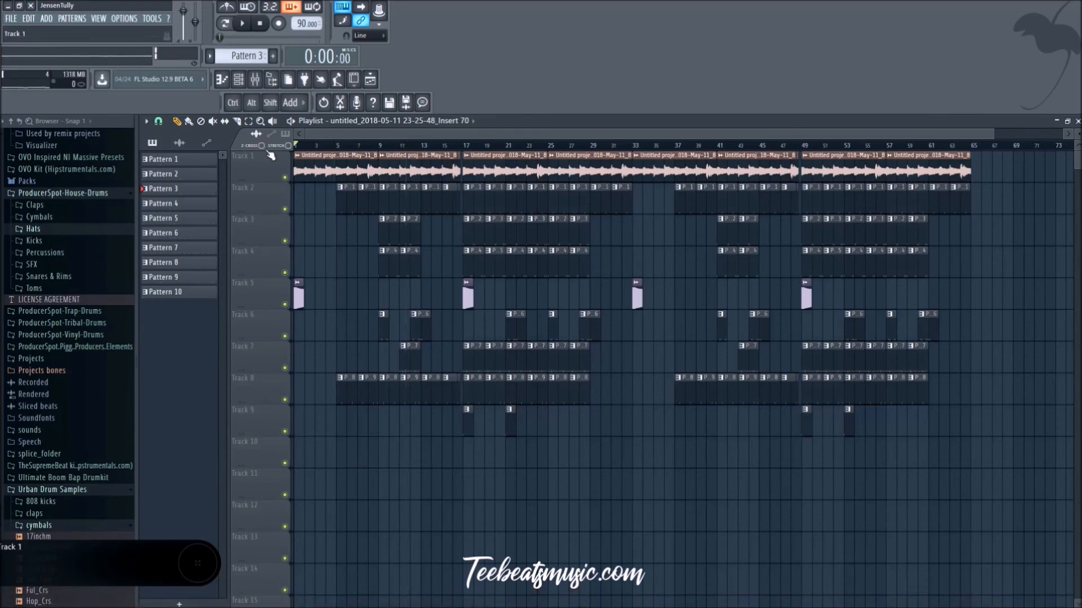
left_click(244, 24)
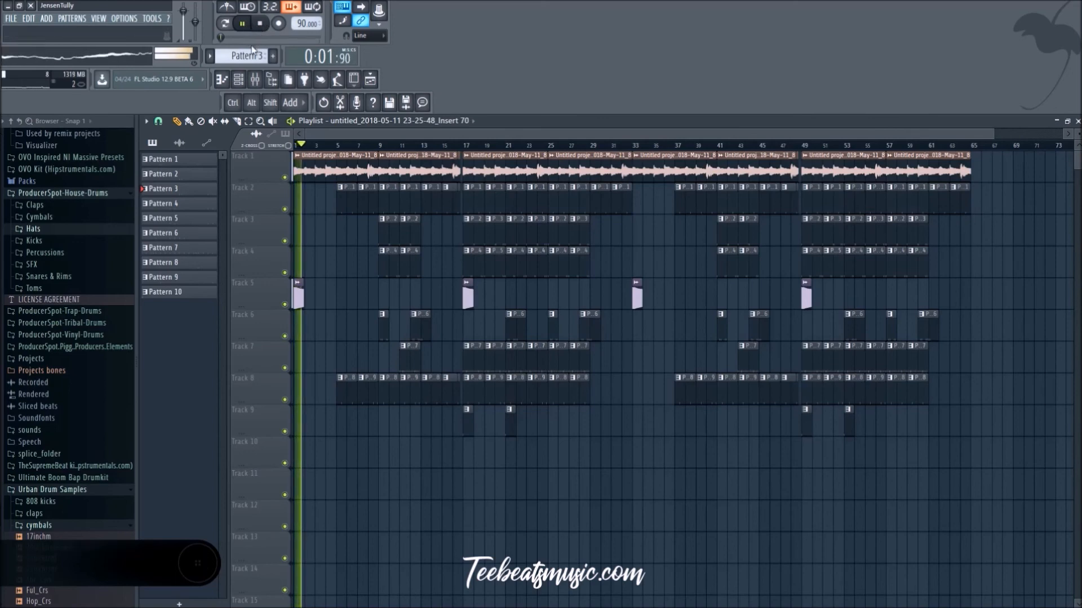
left_click(220, 38)
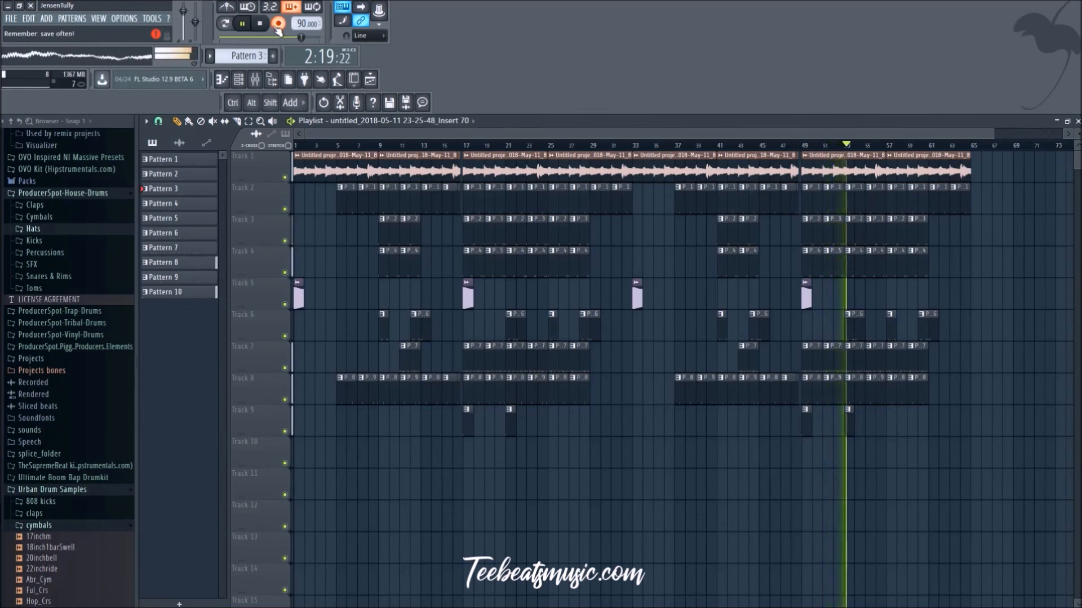
left_click(278, 25)
left_click(260, 25)
Step: Play back the opening of the recorded Track 10 take, pause, and return the playhead to the song's start
left_click(337, 146)
left_click(244, 25)
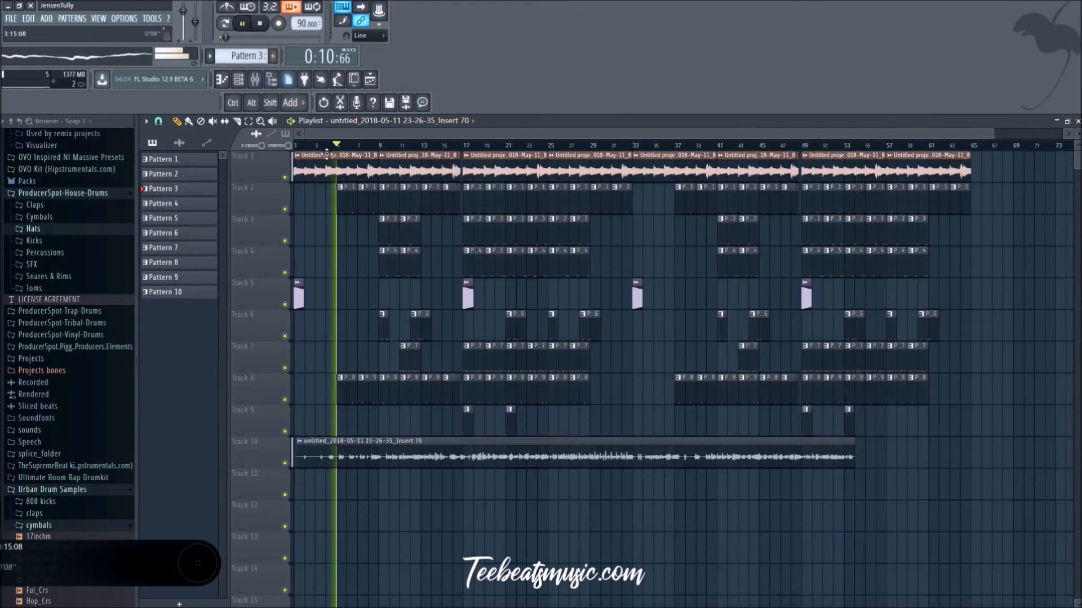
left_click(243, 25)
left_click_drag(348, 145, 87, 143)
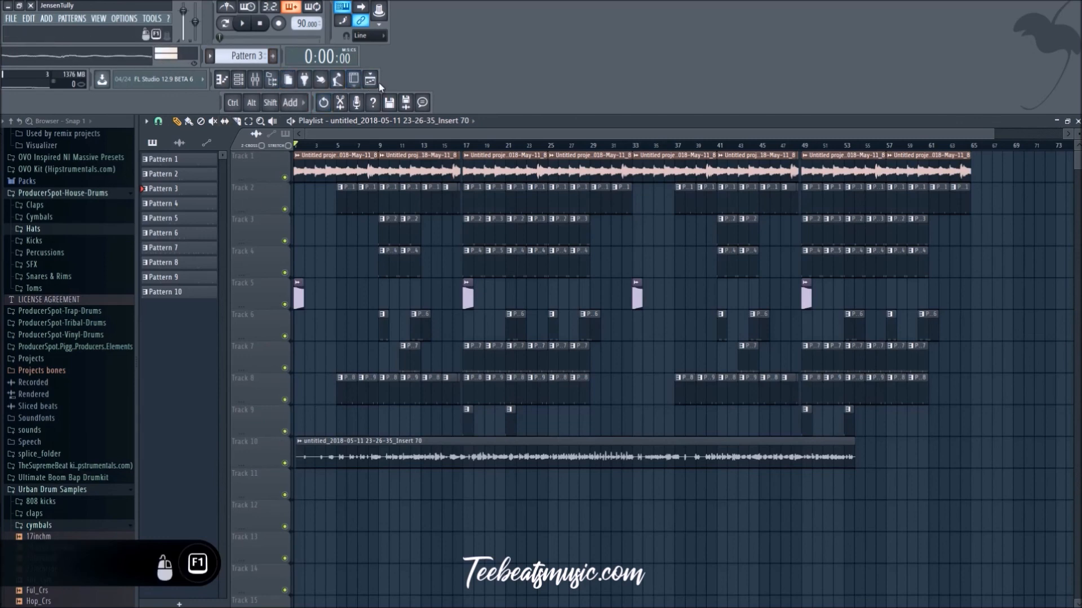
Step: Listen to the recorded take with the beat from the start to about bar 34, checking Insert 70 in the mixer
left_click(244, 24)
left_click(254, 79)
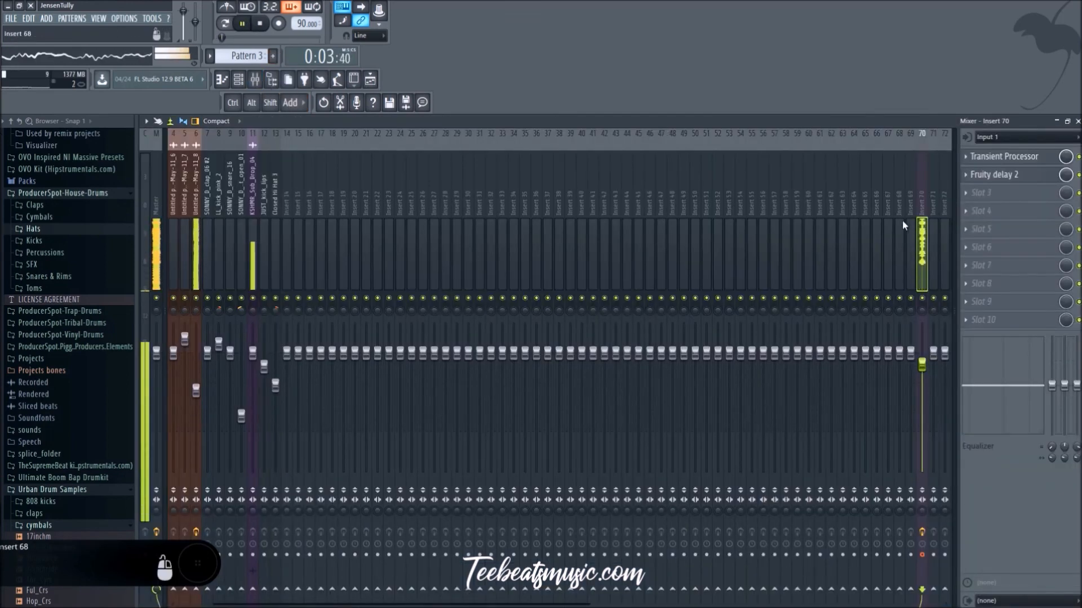
left_click(371, 81)
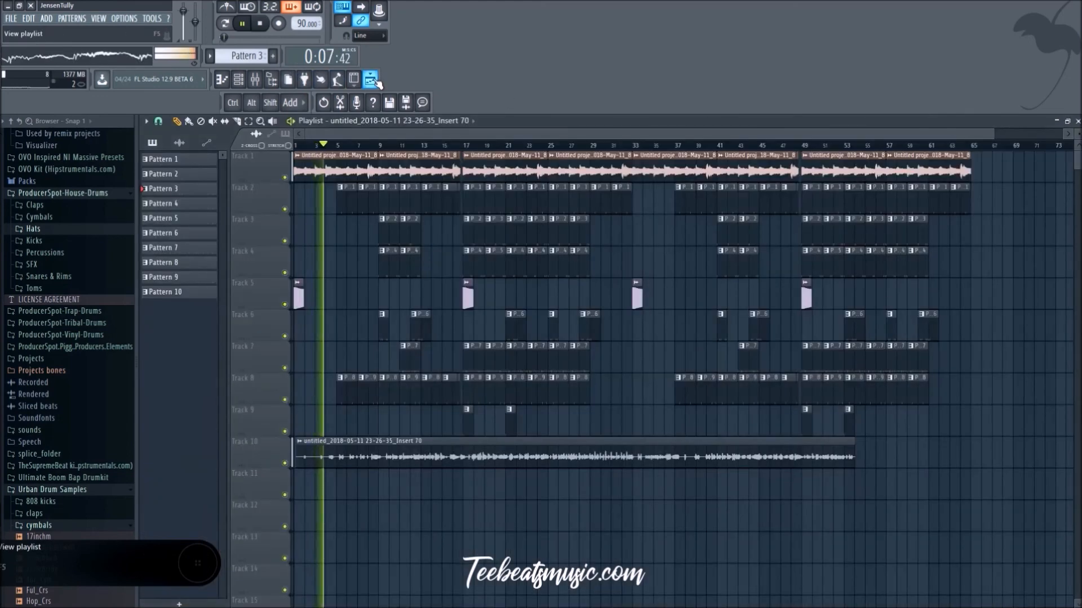
left_click(243, 24)
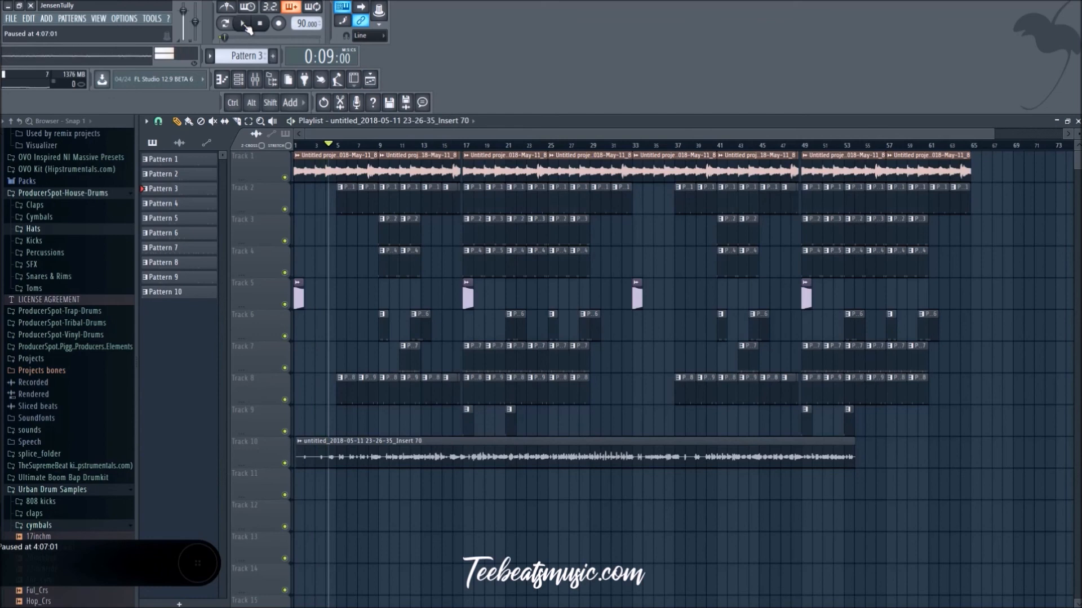
left_click(243, 25)
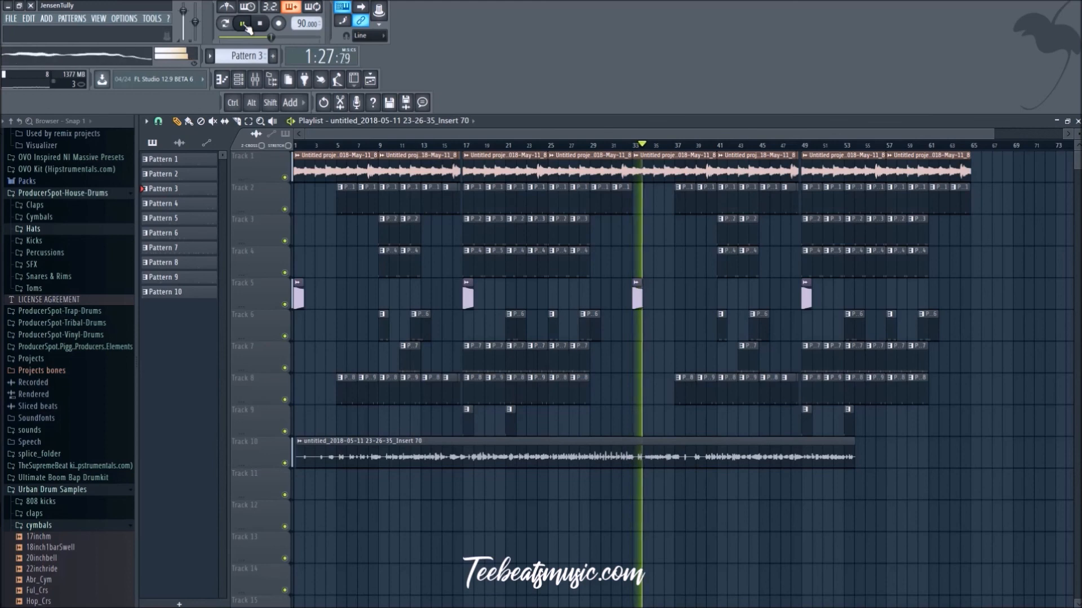
left_click(244, 25)
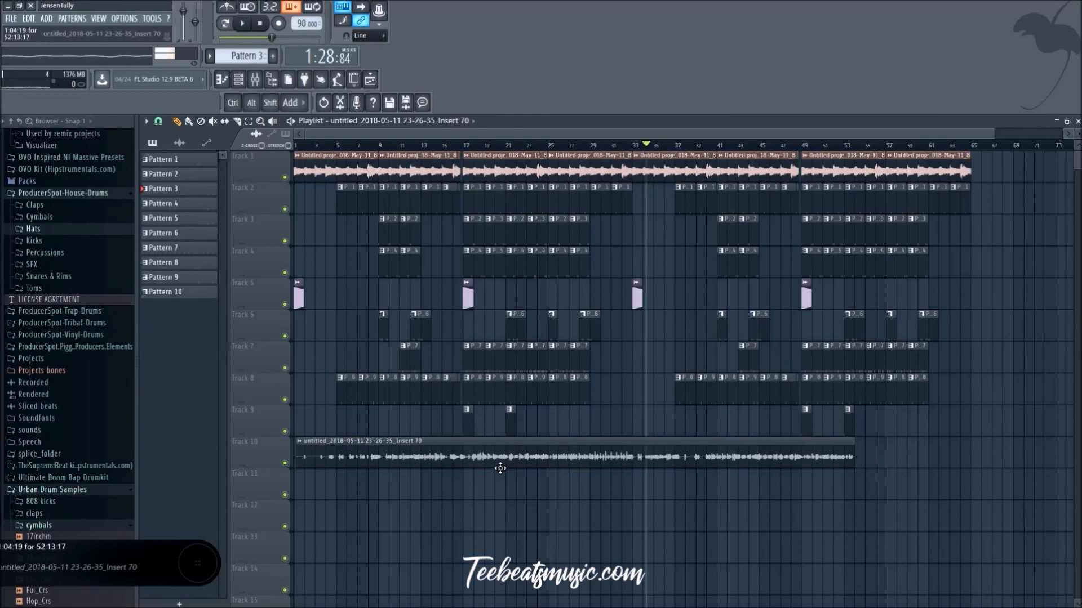
Step: Review the effects of Insert 70 in the mixer and return to the playlist
left_click(8, 56)
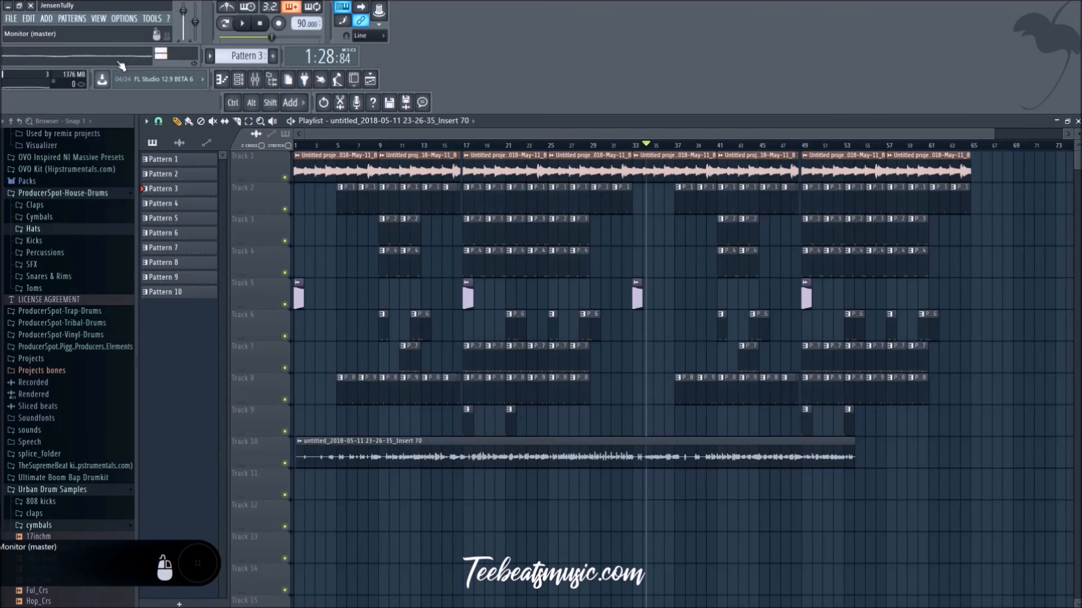
left_click(372, 82)
left_click(373, 82)
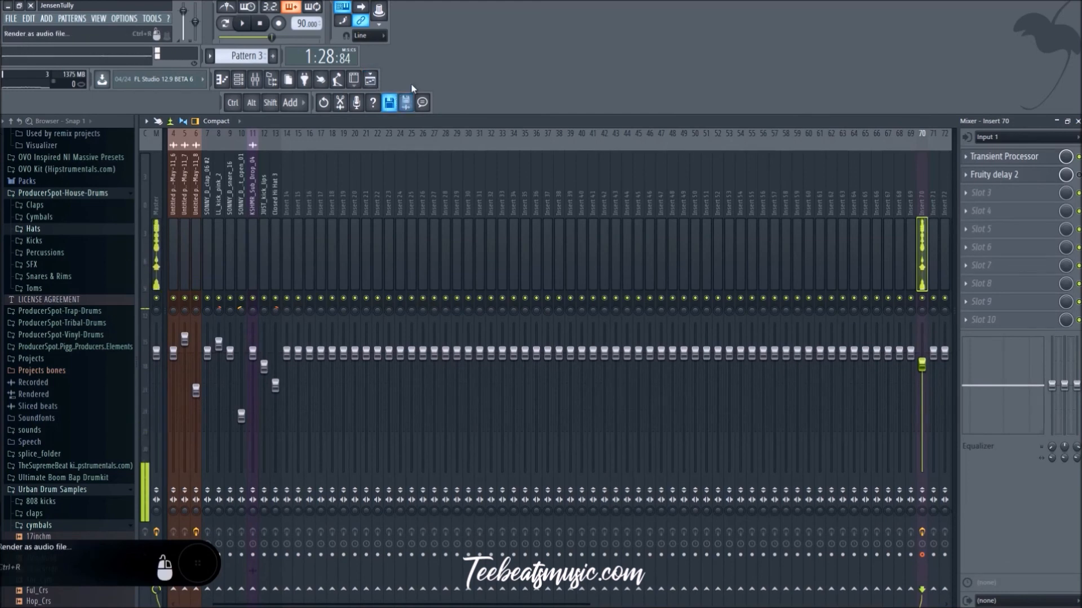
left_click(370, 81)
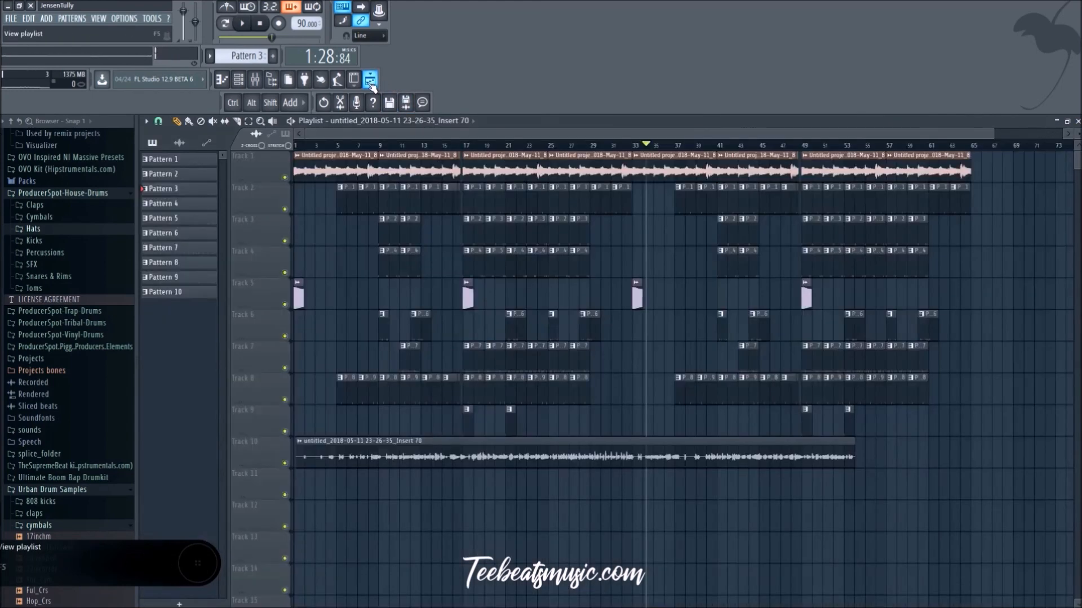
Step: Restart the song from the beginning, and hide the playlist and channel rack to clear the workspace
left_click(259, 23)
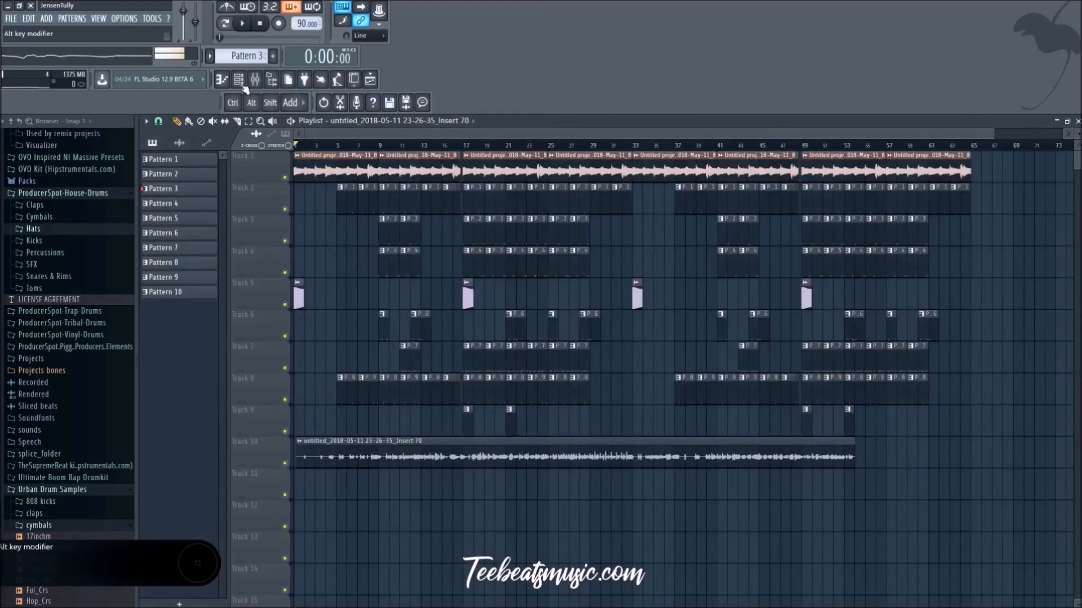
left_click(242, 25)
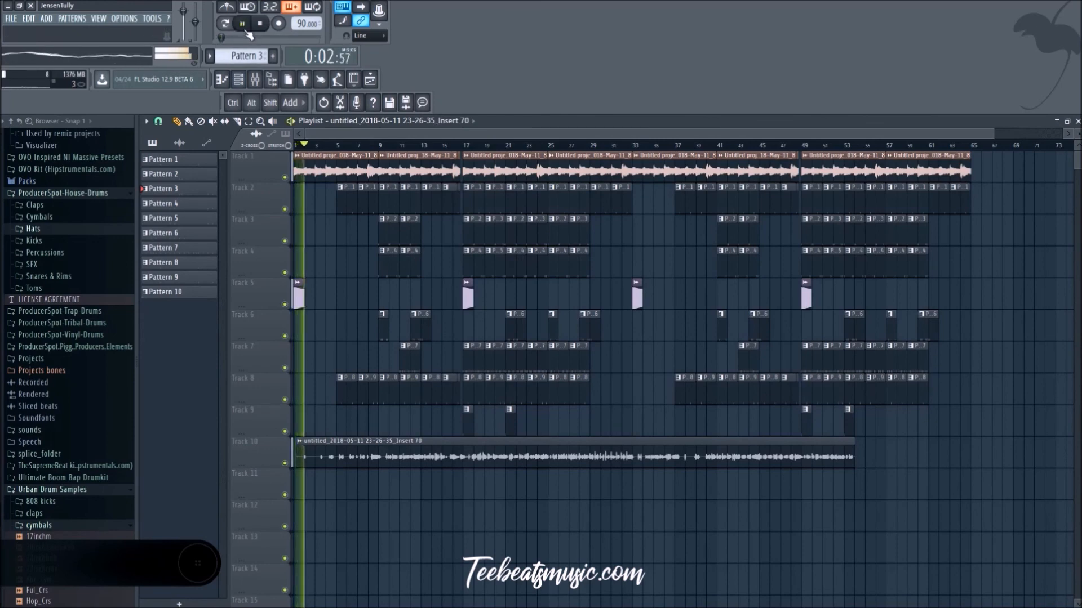
key("F5")
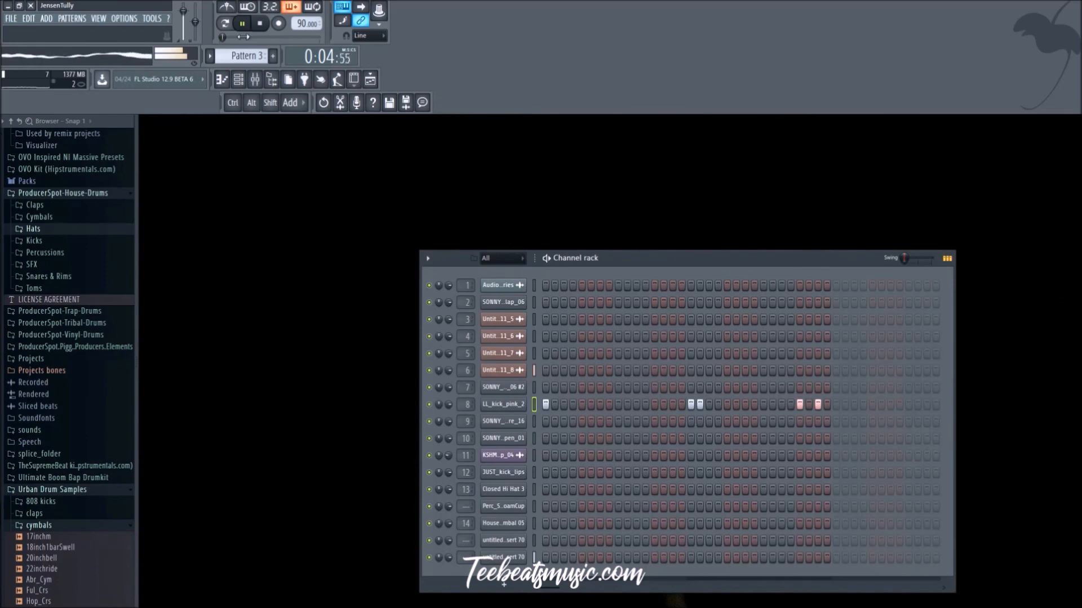
left_click(239, 80)
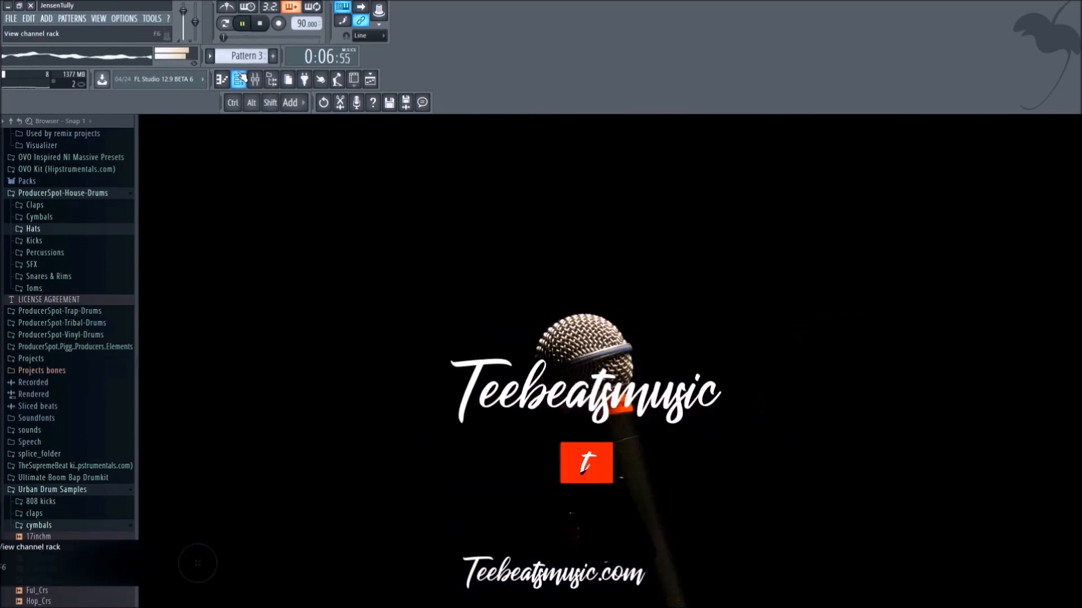